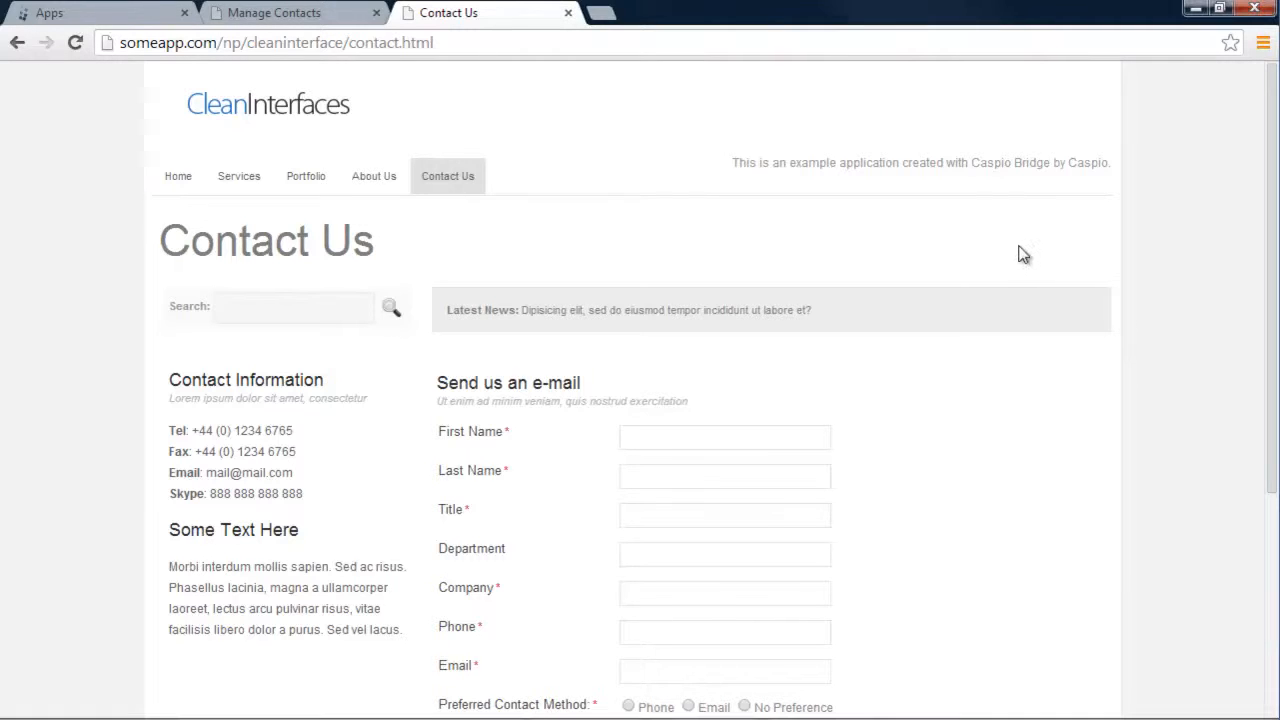
Review the Contact Us form's First Name, Last Name and Title fields, then open Manage Contacts
scroll(1020, 250, down, 2)
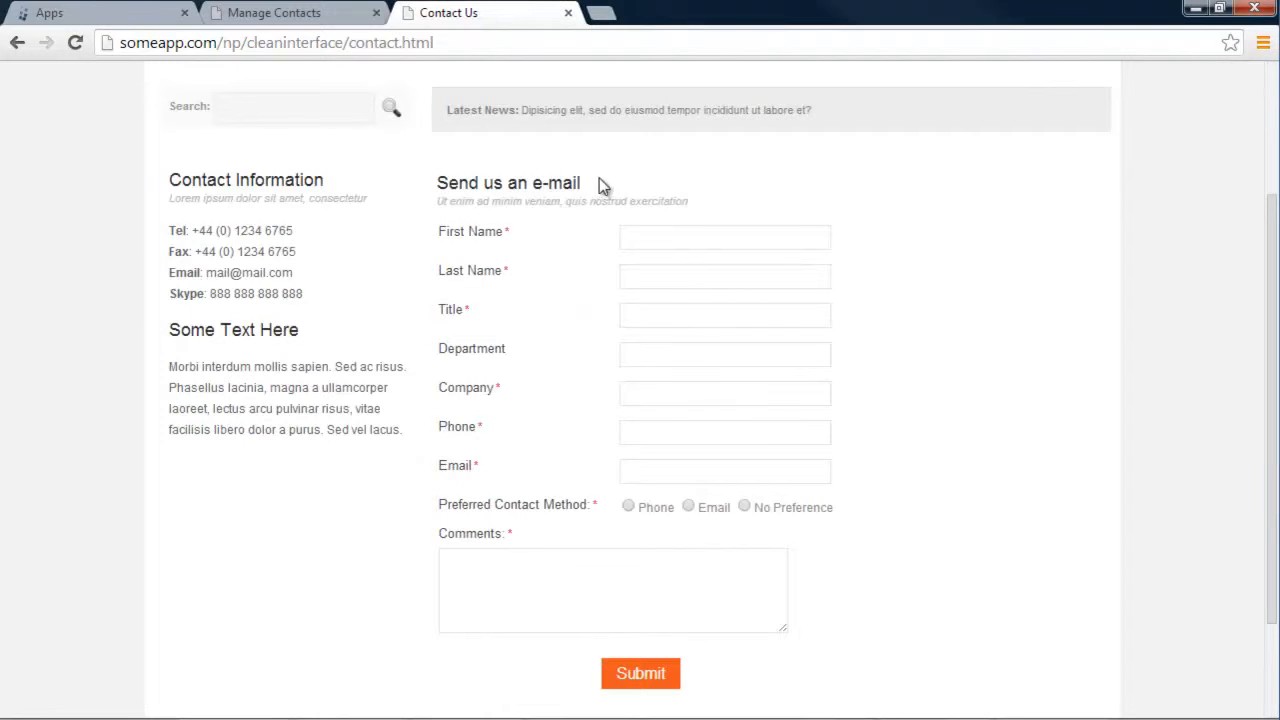
scroll(900, 358, down, 1)
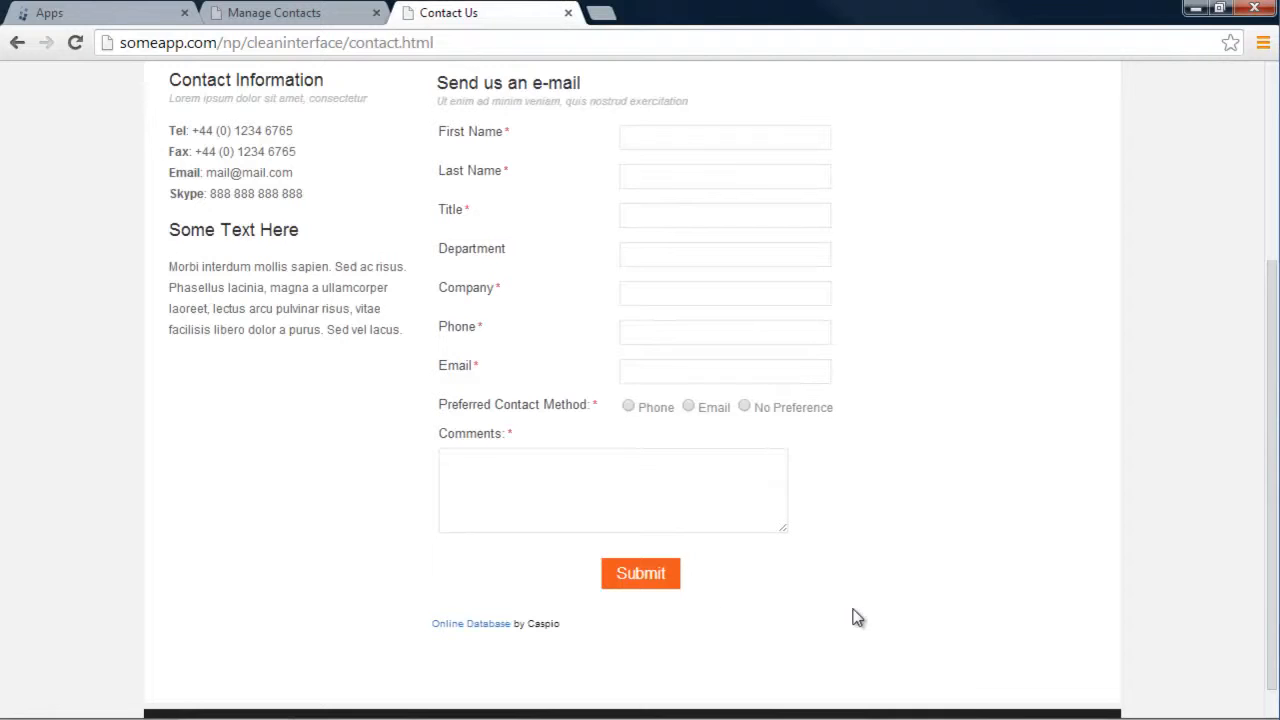
click(640, 139)
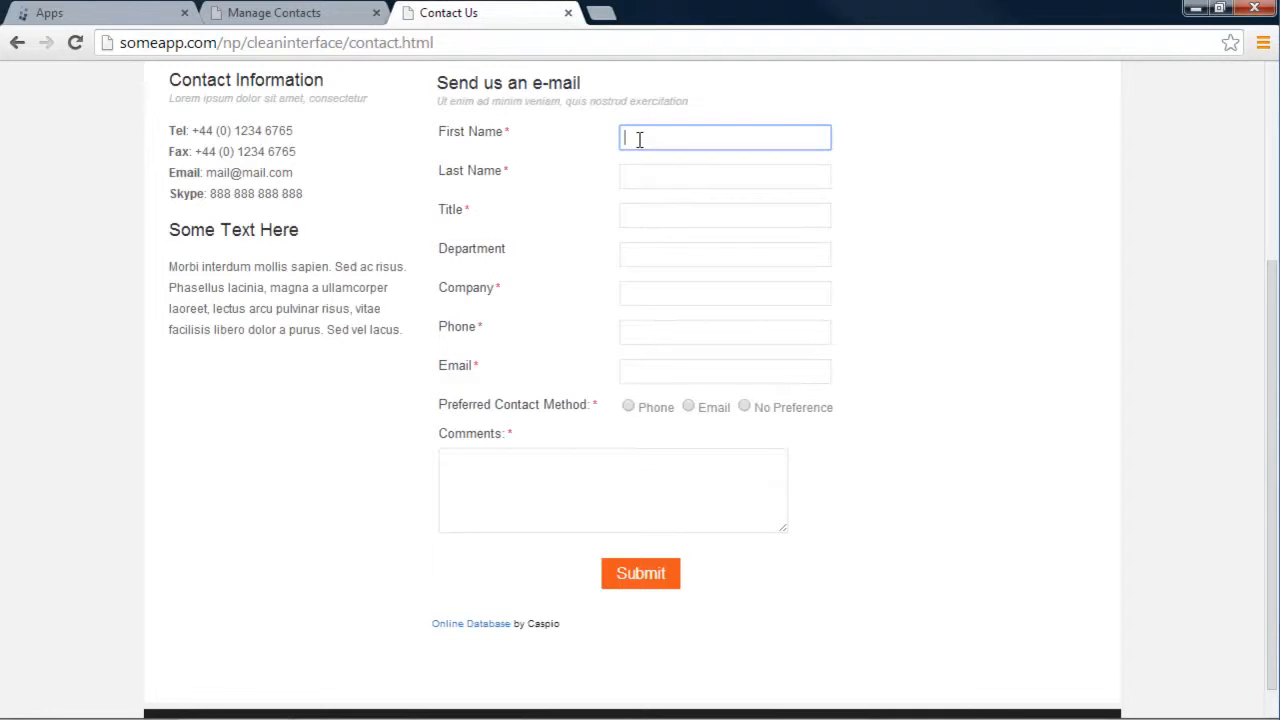
click(645, 177)
click(643, 212)
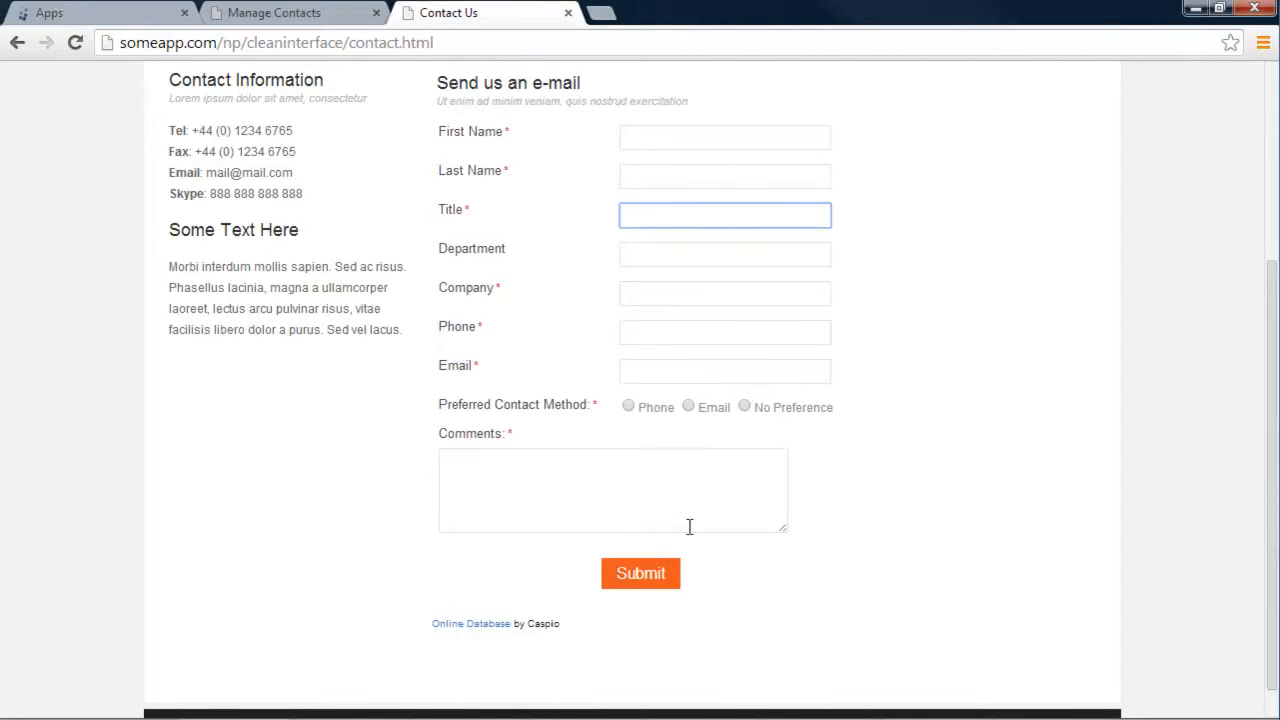
scroll(966, 366, up, 3)
click(314, 13)
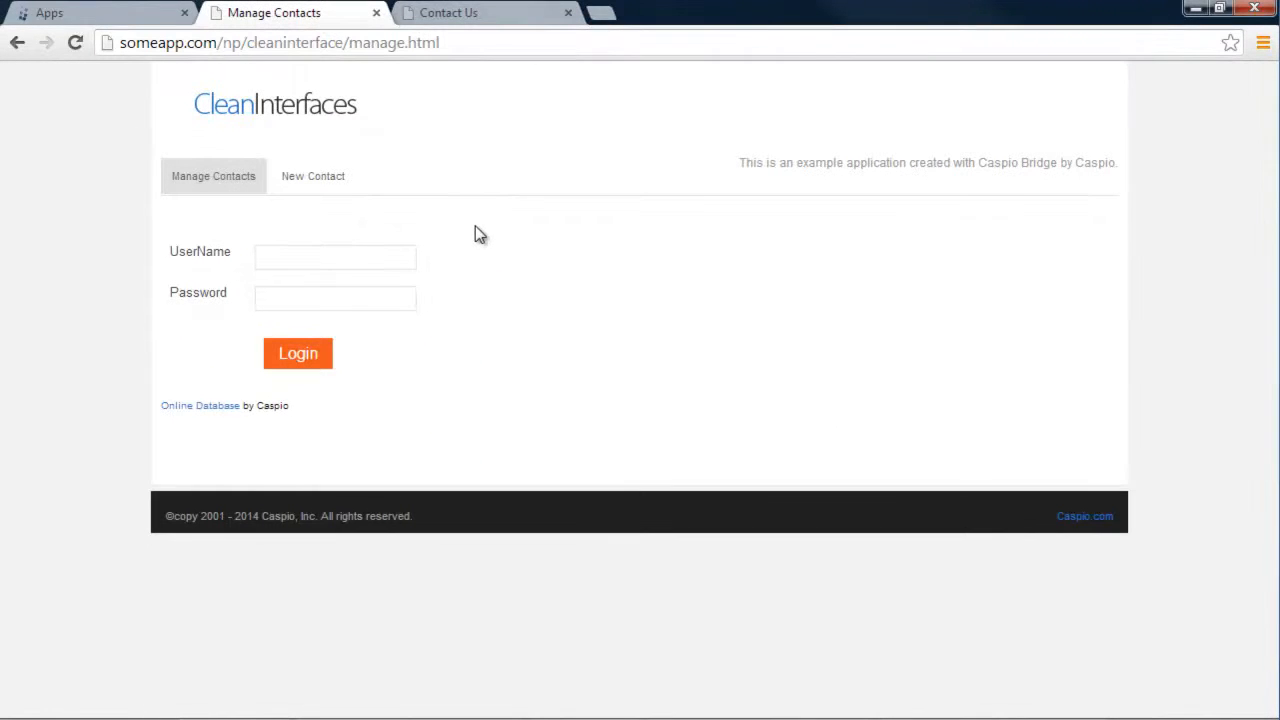
Log in to Manage Contacts using the saved browser login
click(273, 258)
click(307, 258)
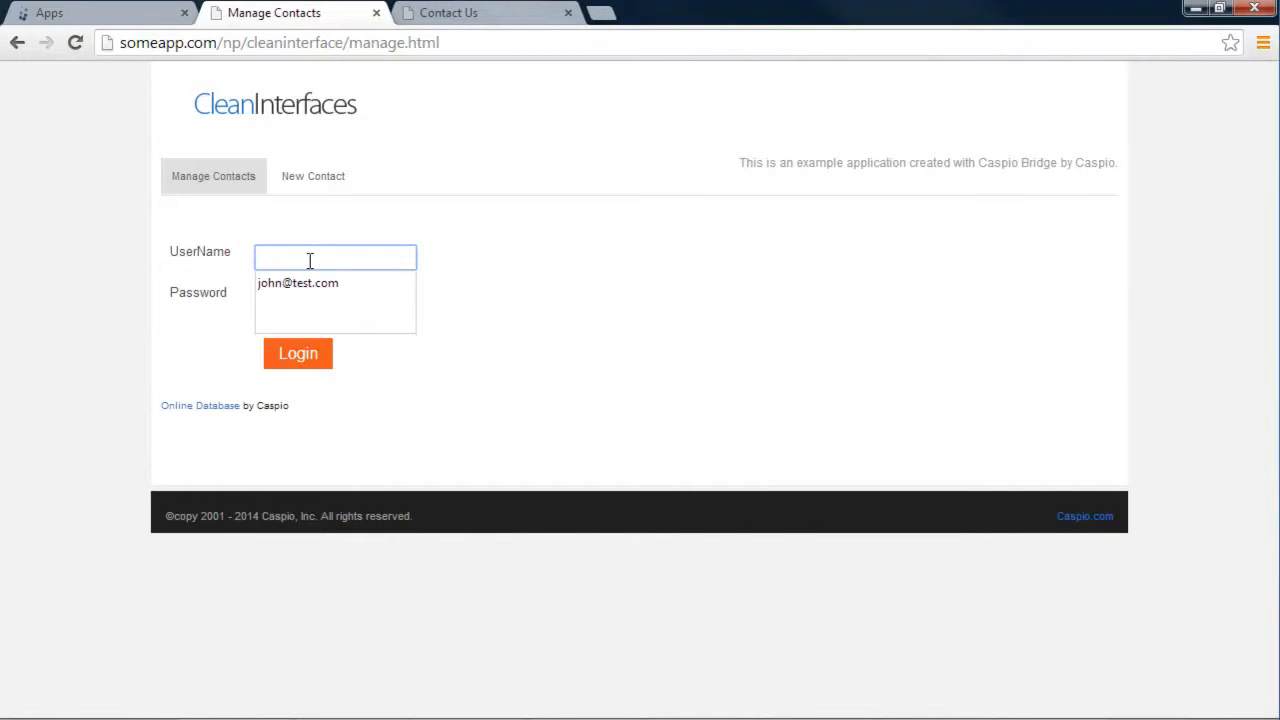
click(277, 283)
click(307, 353)
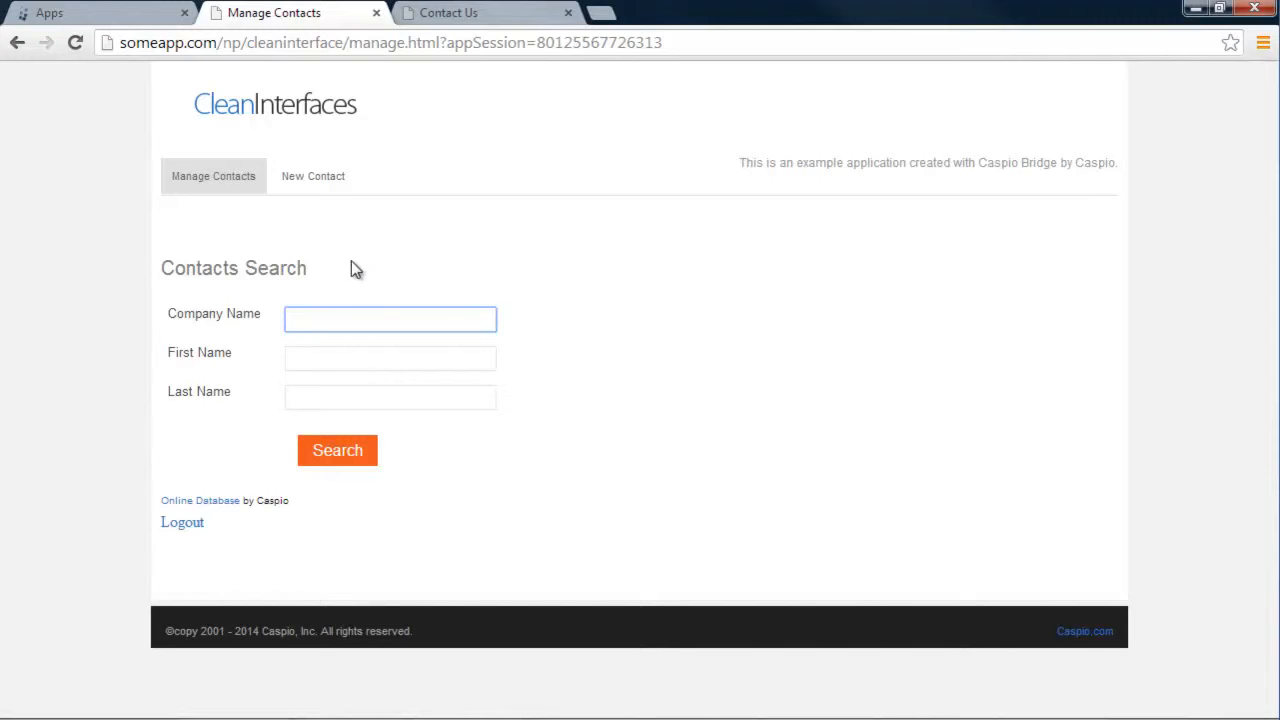
Search contacts, view the first contact's editable details, then go to the New Contact page
click(331, 452)
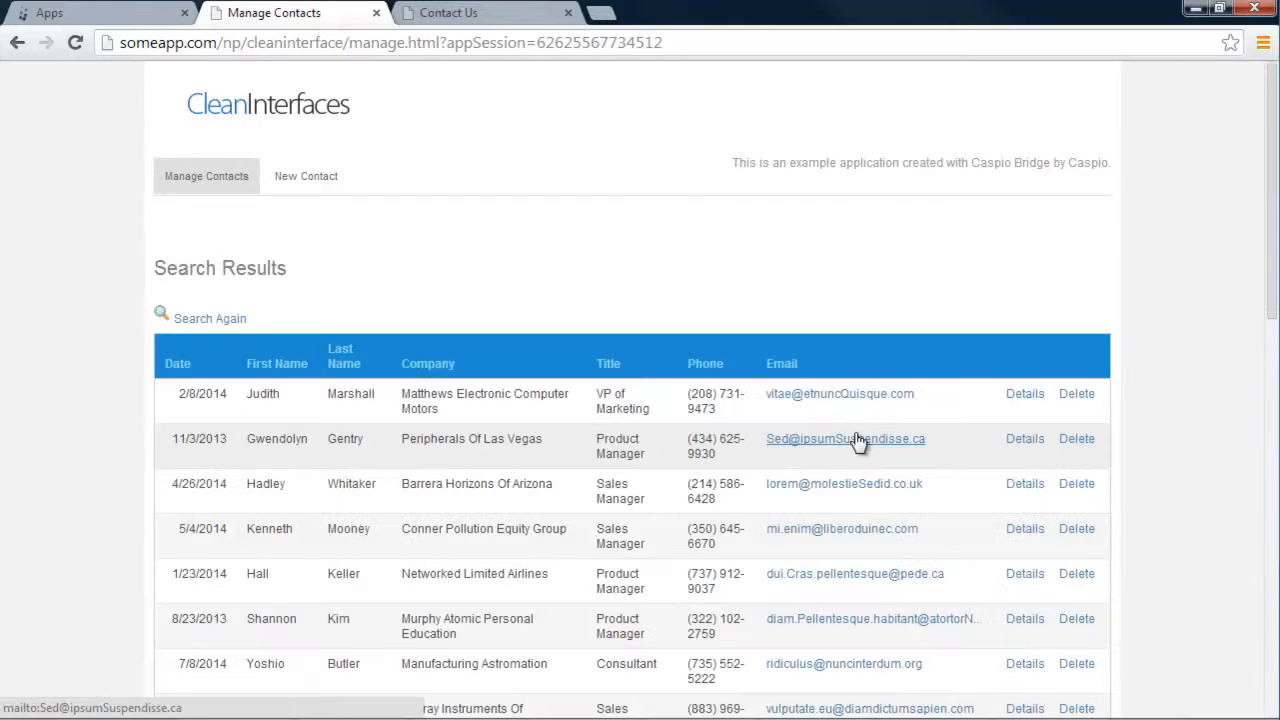
scroll(1157, 427, down, 1)
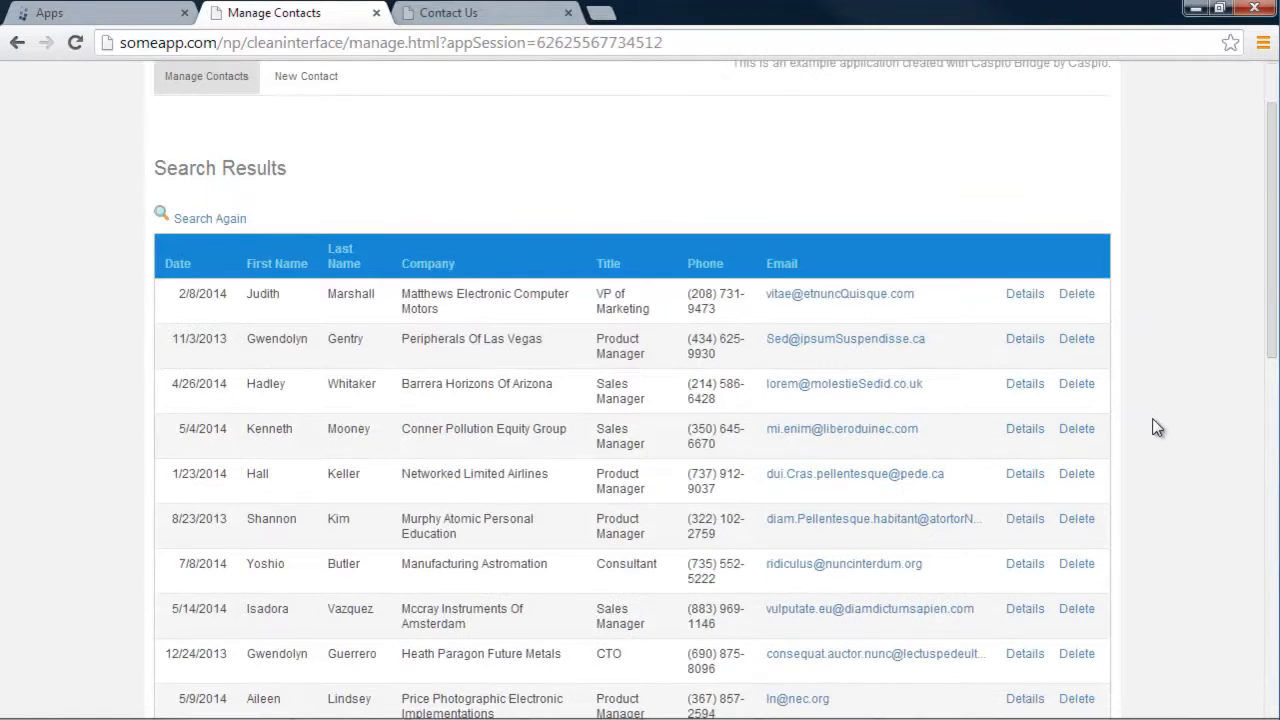
scroll(1157, 427, down, 1)
scroll(1157, 427, up, 1)
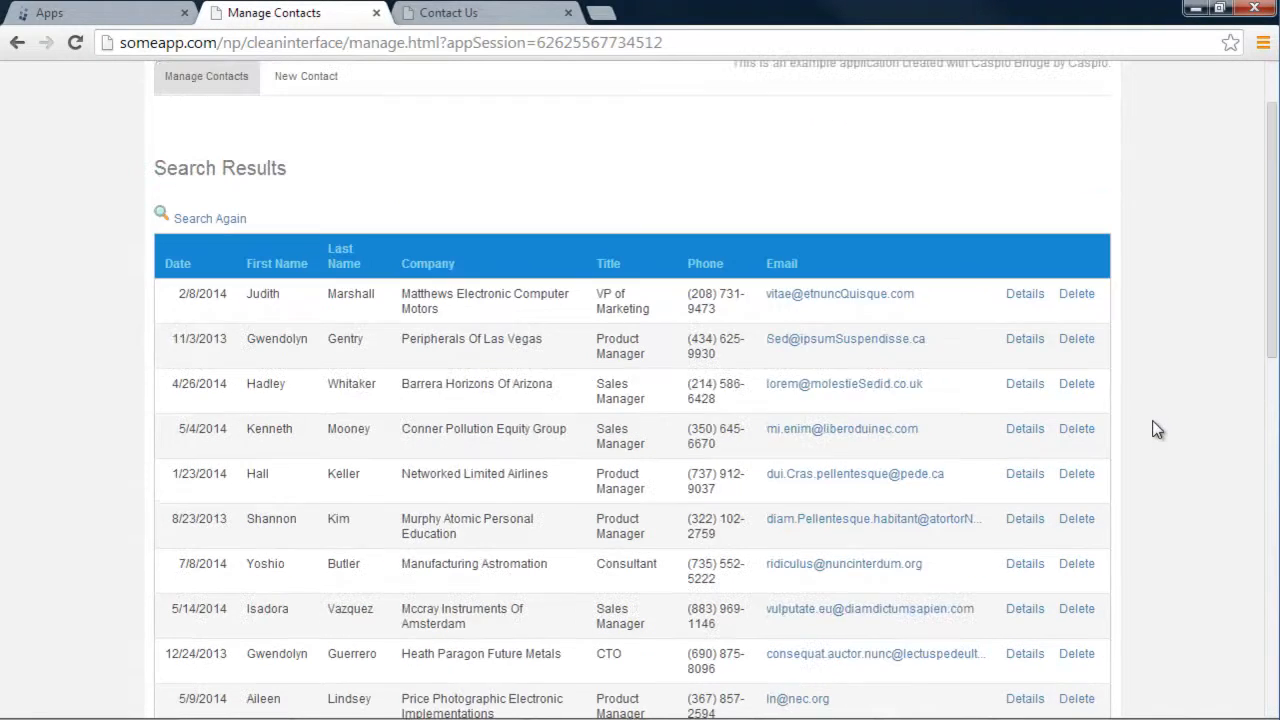
click(1016, 299)
scroll(880, 354, down, 3)
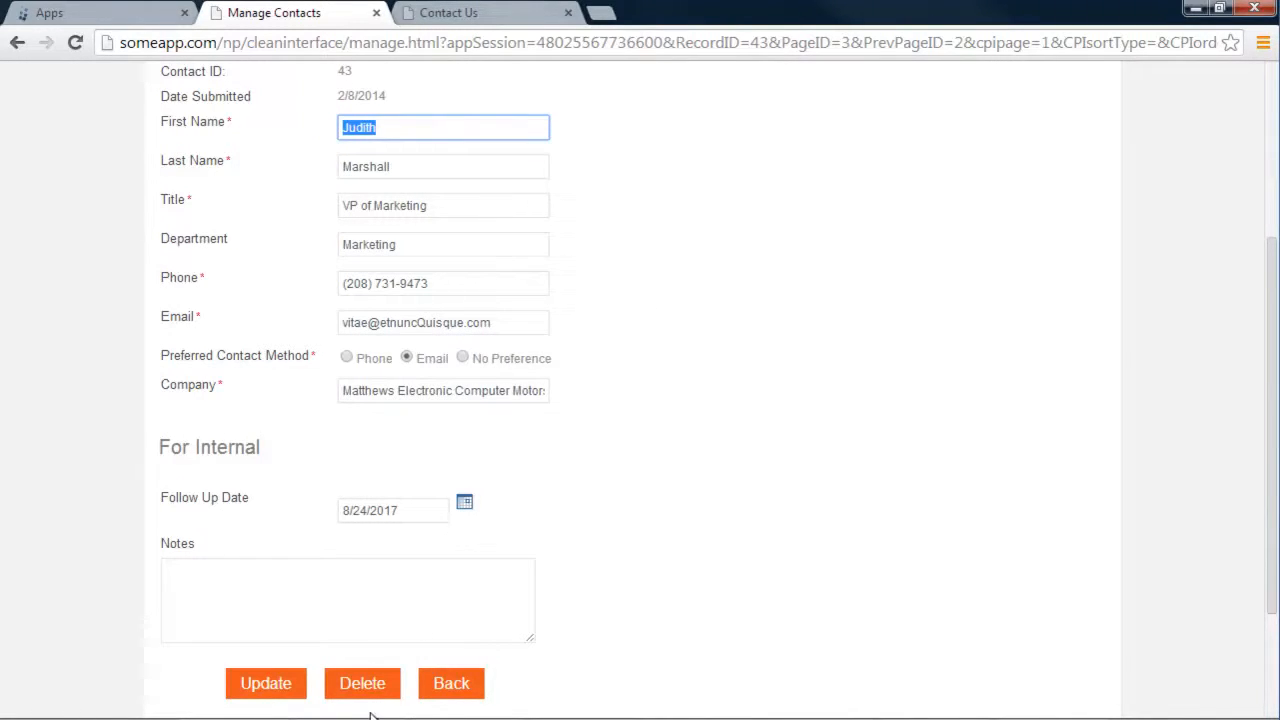
click(640, 325)
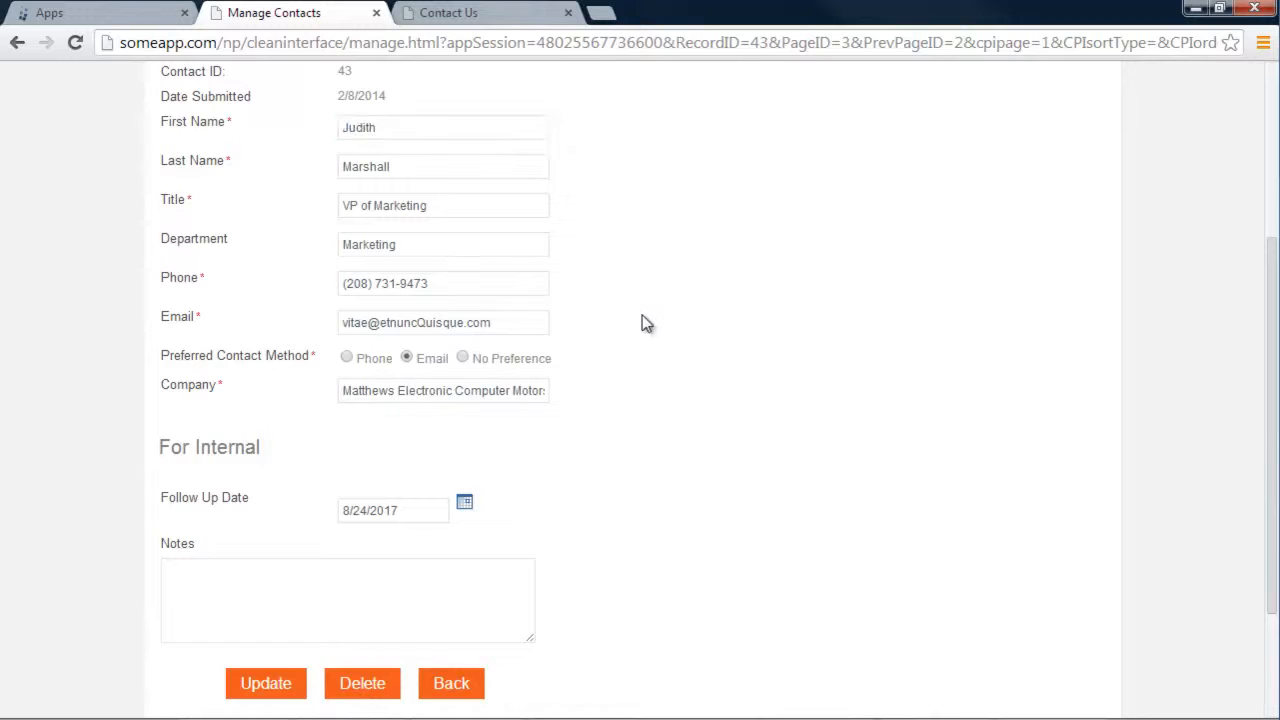
scroll(642, 320, up, 3)
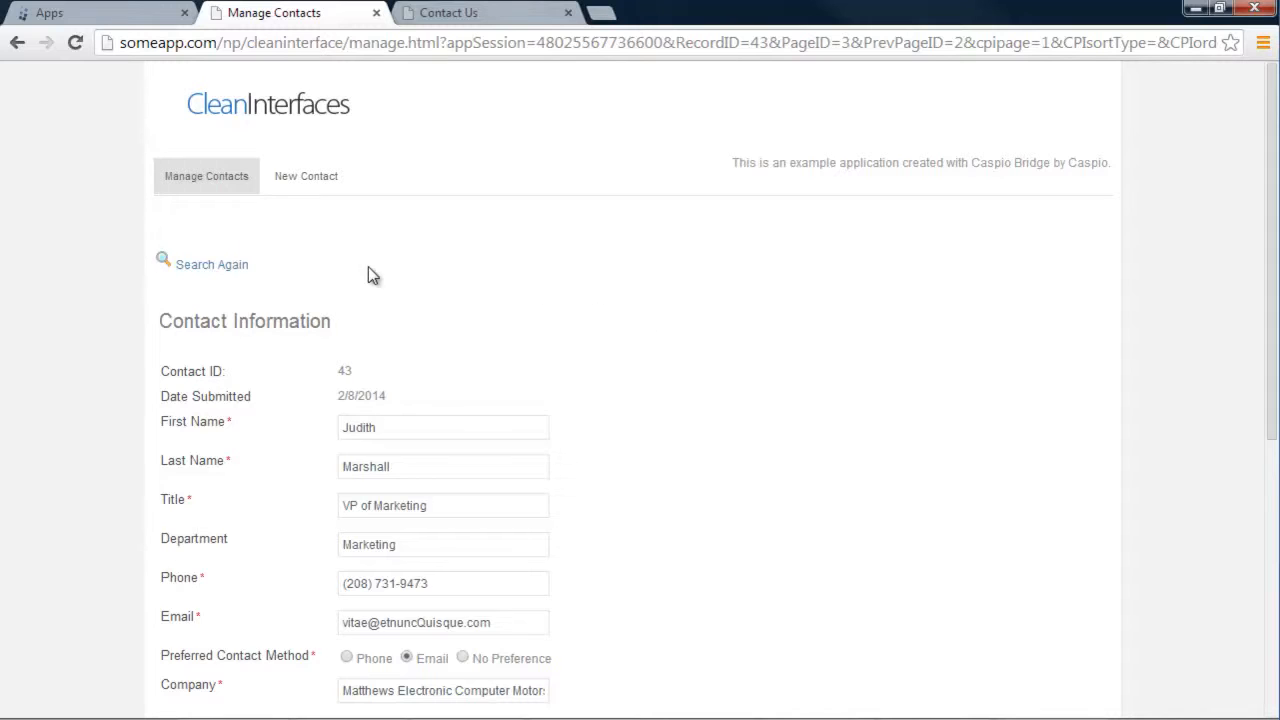
click(300, 185)
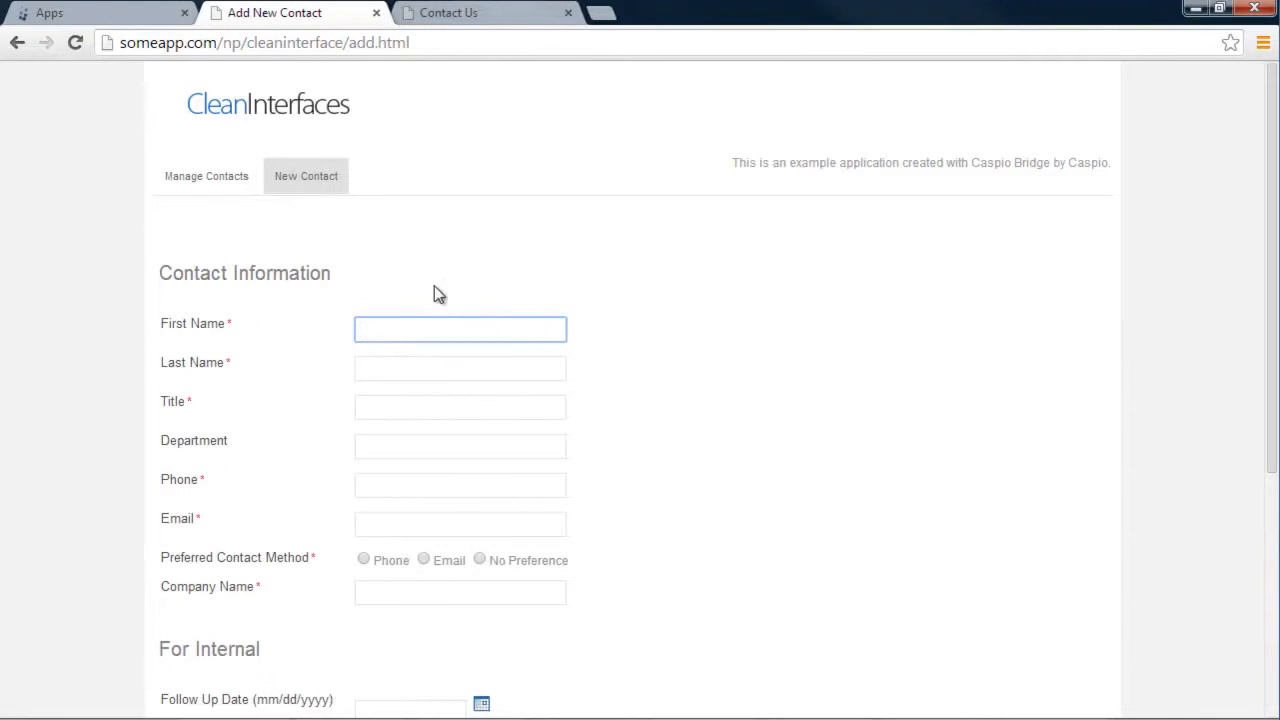
Compare the blank Add New Contact form with Contact Us, then return to the Caspio Bridge home
scroll(636, 410, down, 3)
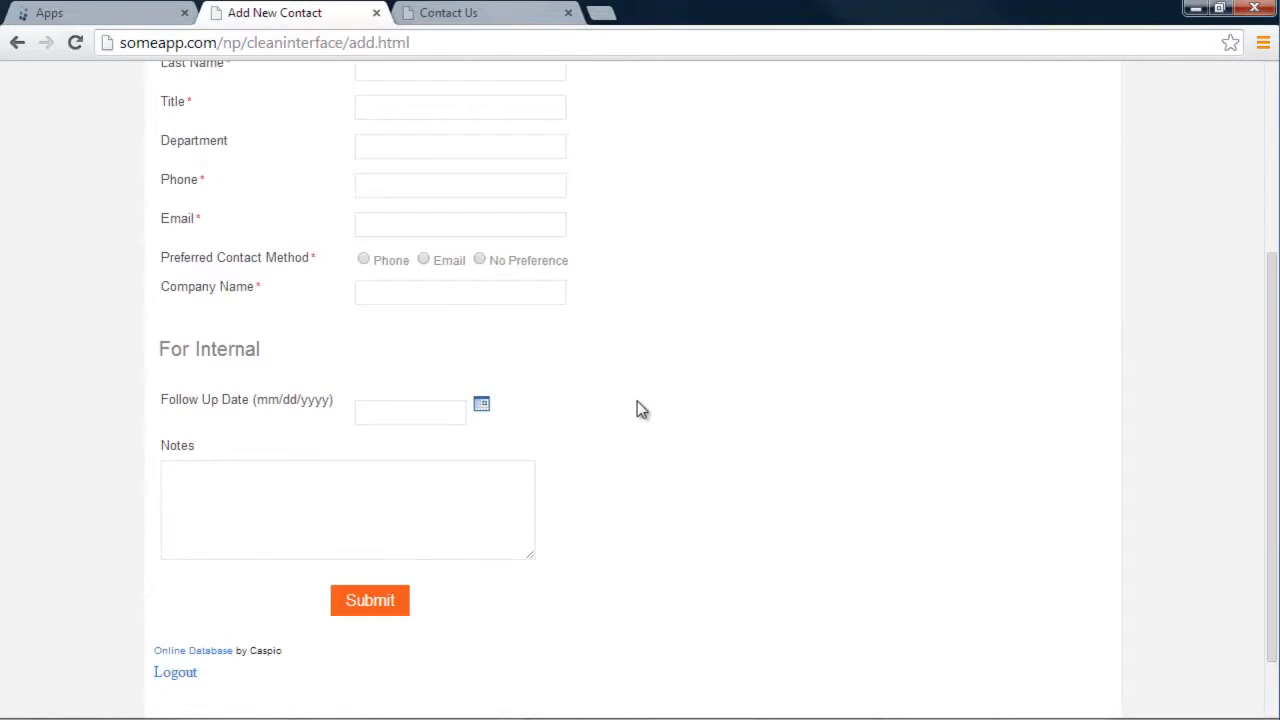
scroll(643, 409, up, 2)
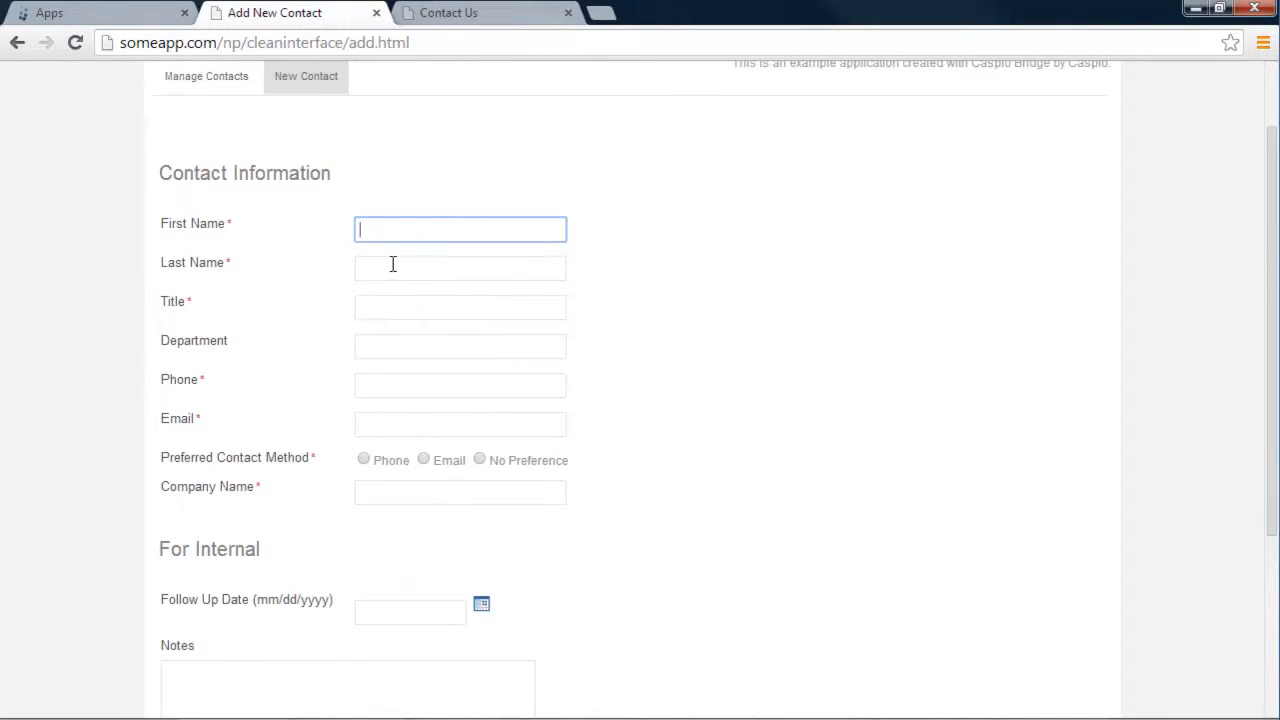
click(505, 13)
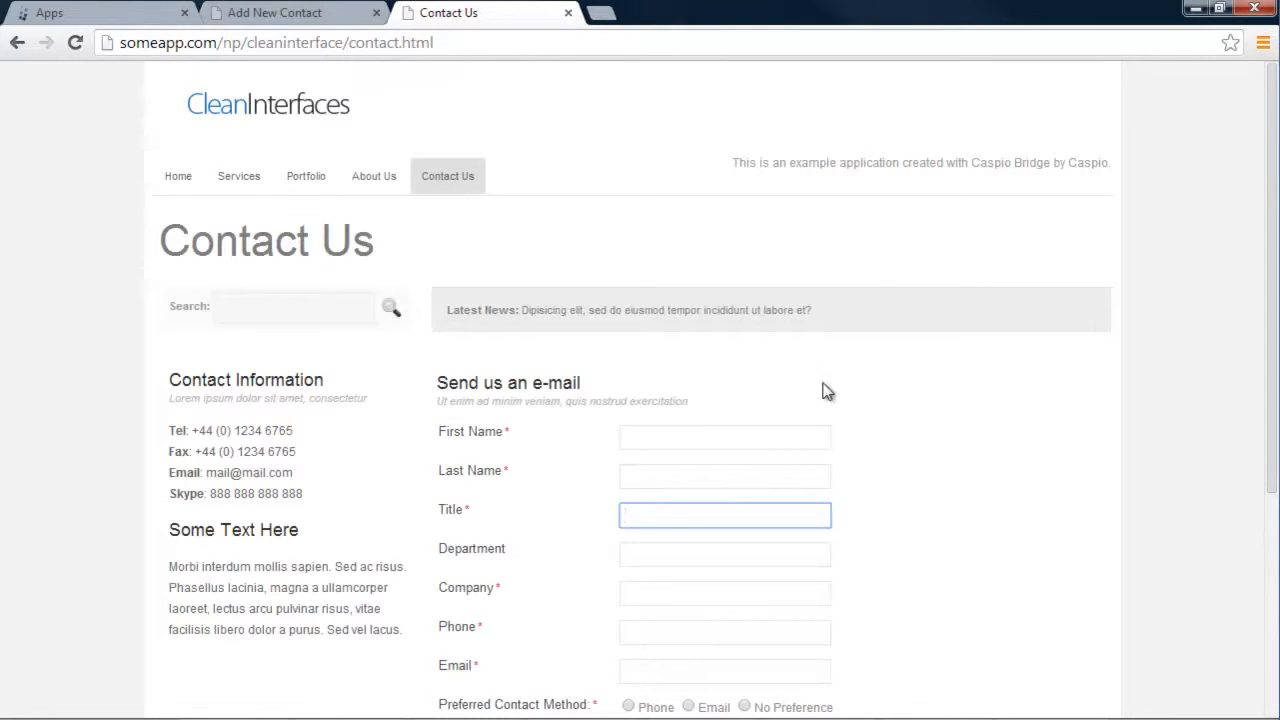
click(290, 13)
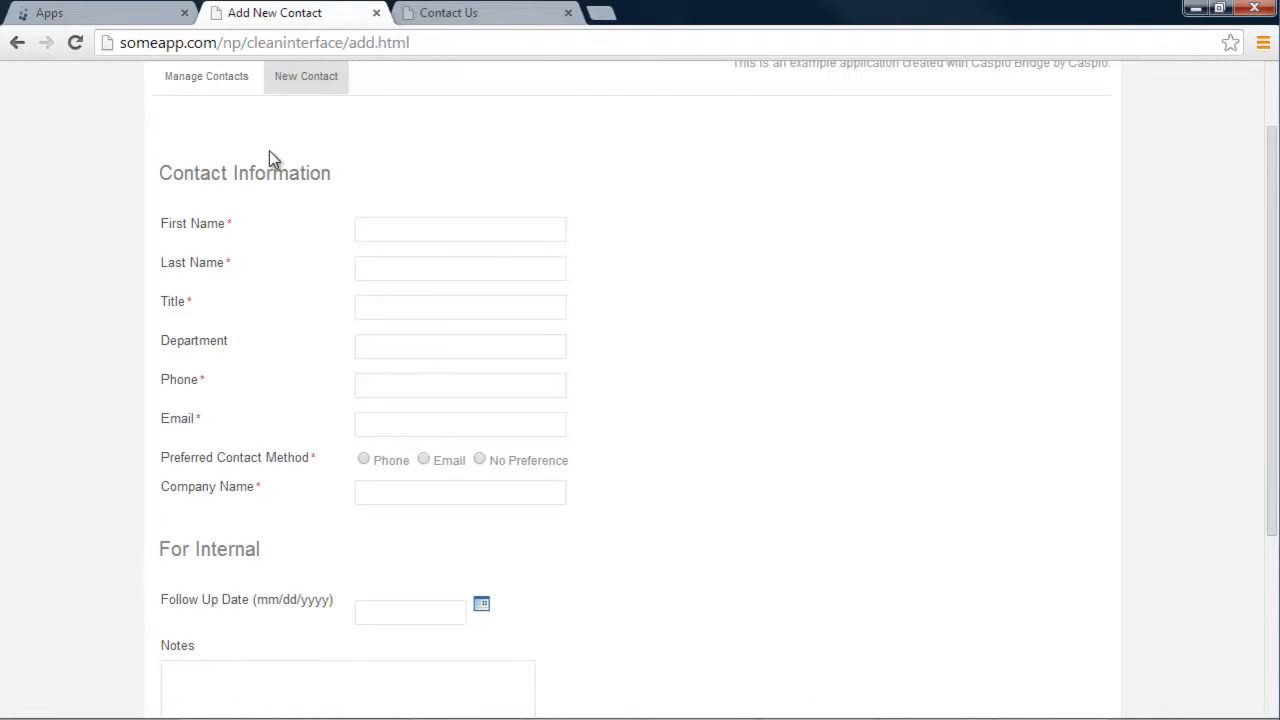
click(112, 20)
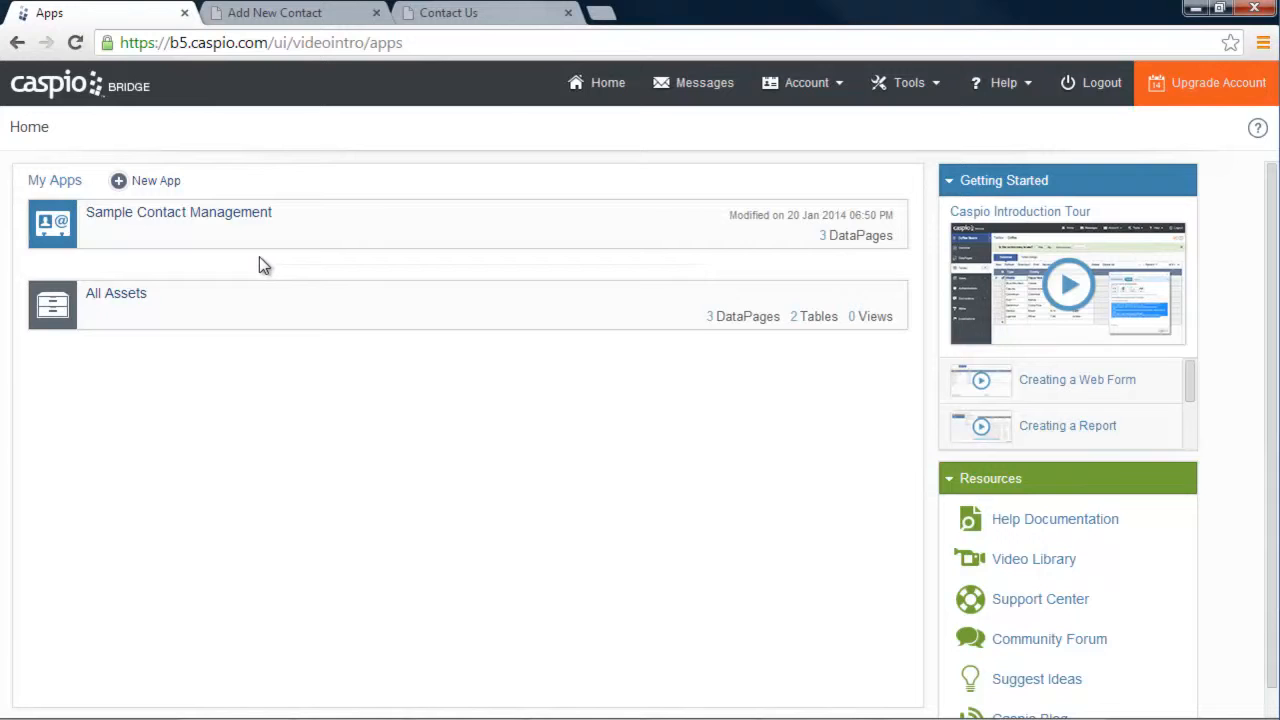
Create a blank app named 'Contact Management App' and open its App Overview
click(167, 186)
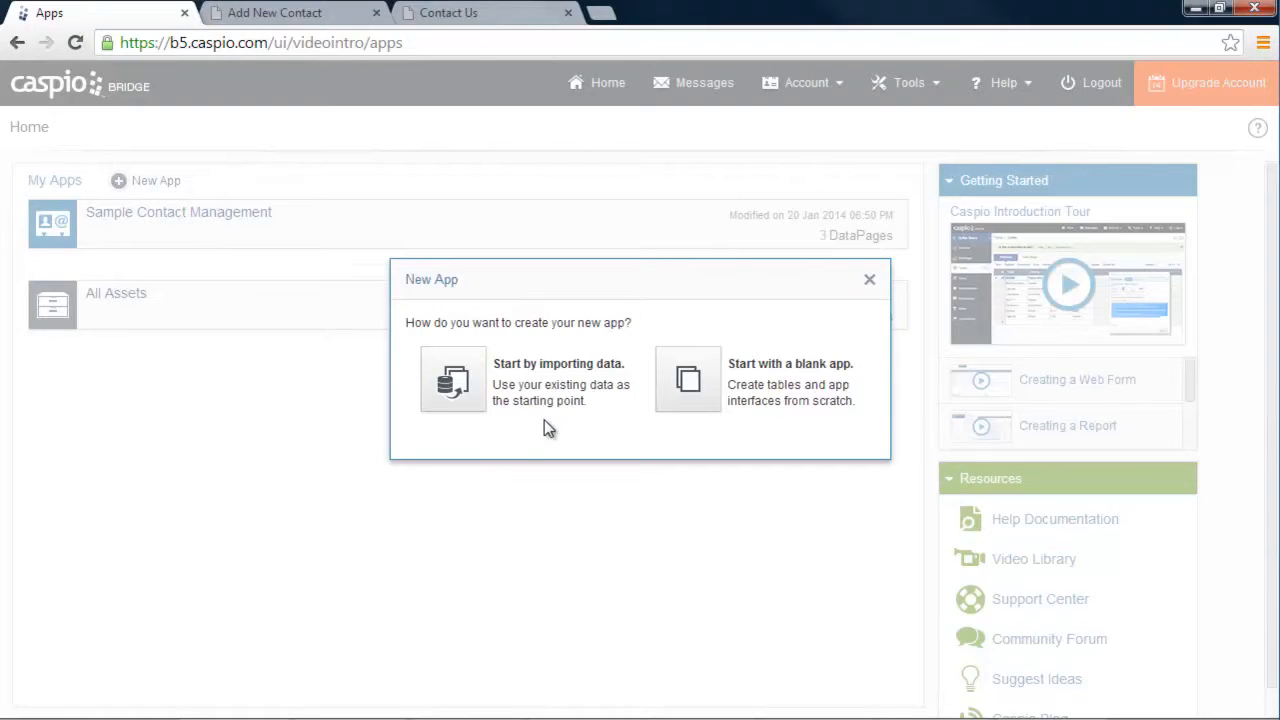
click(692, 382)
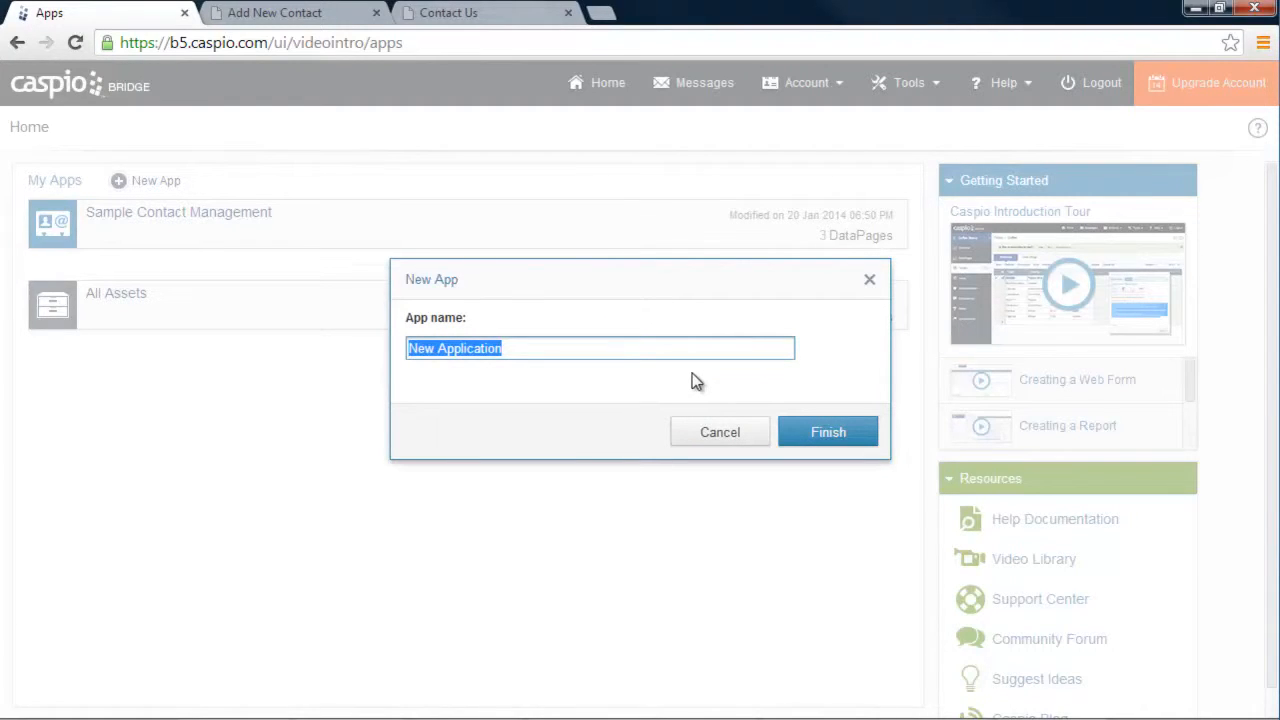
text(Contact M)
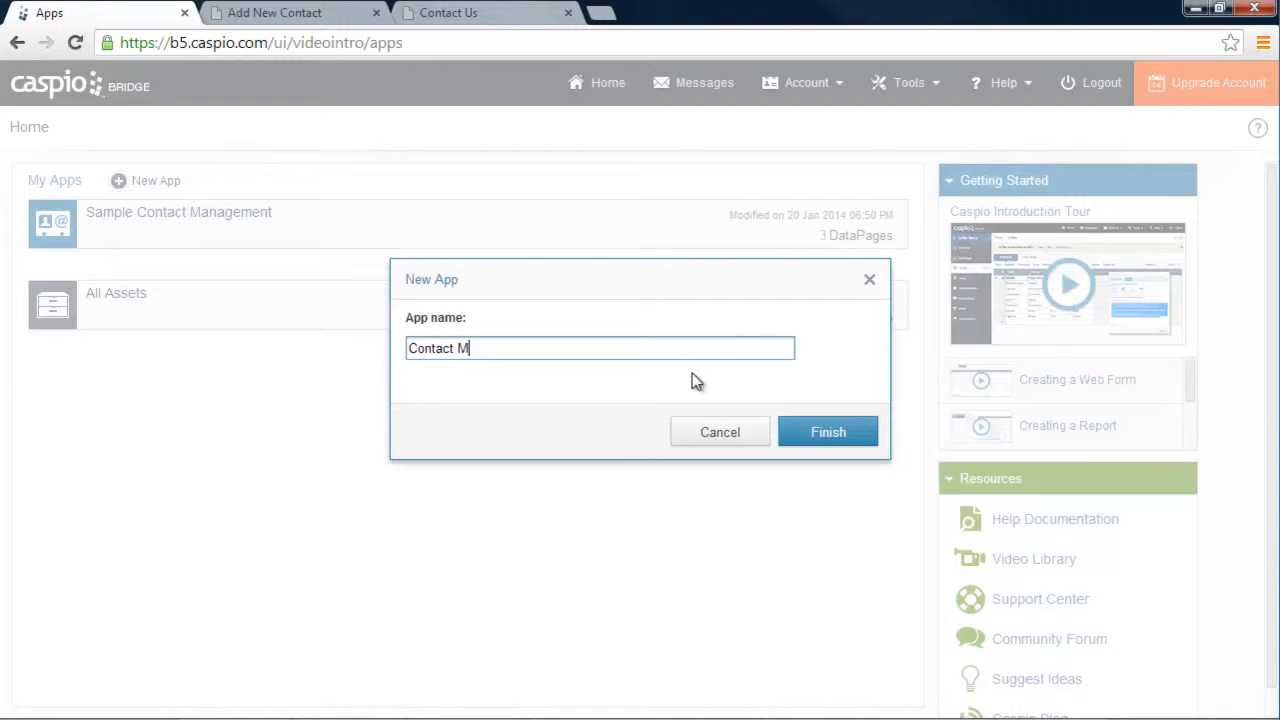
text(anagement App)
click(823, 440)
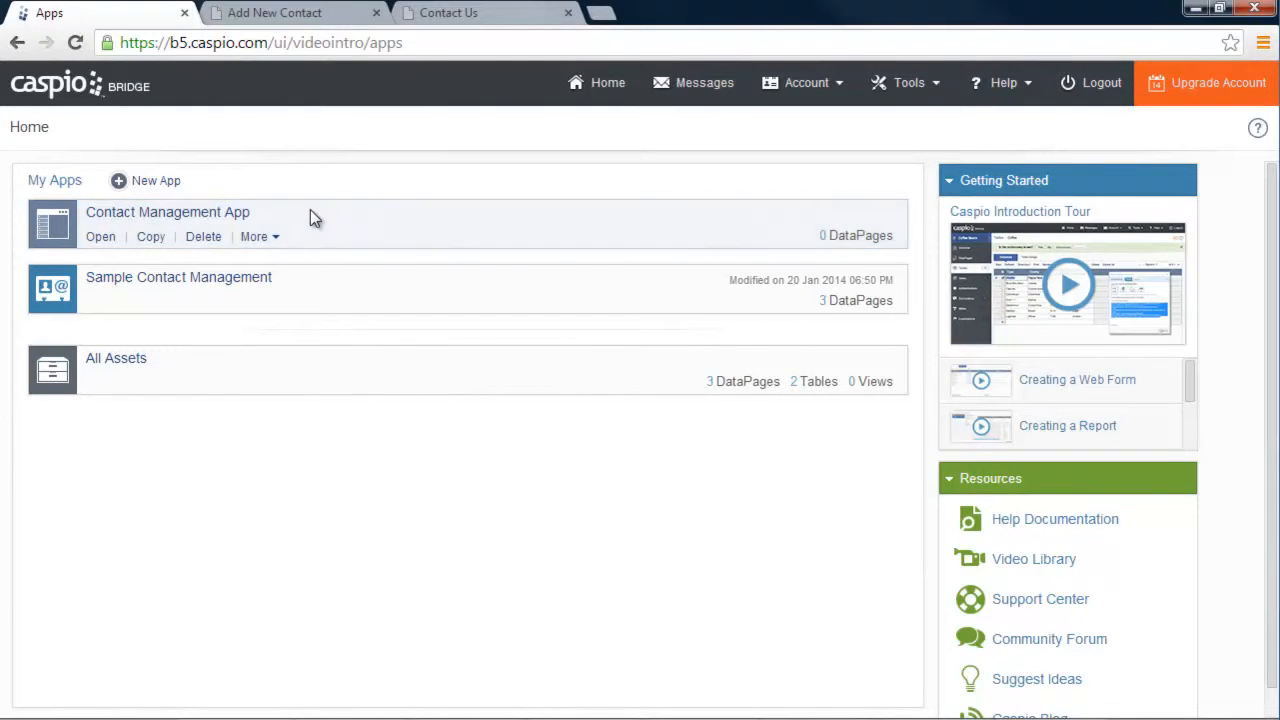
click(99, 238)
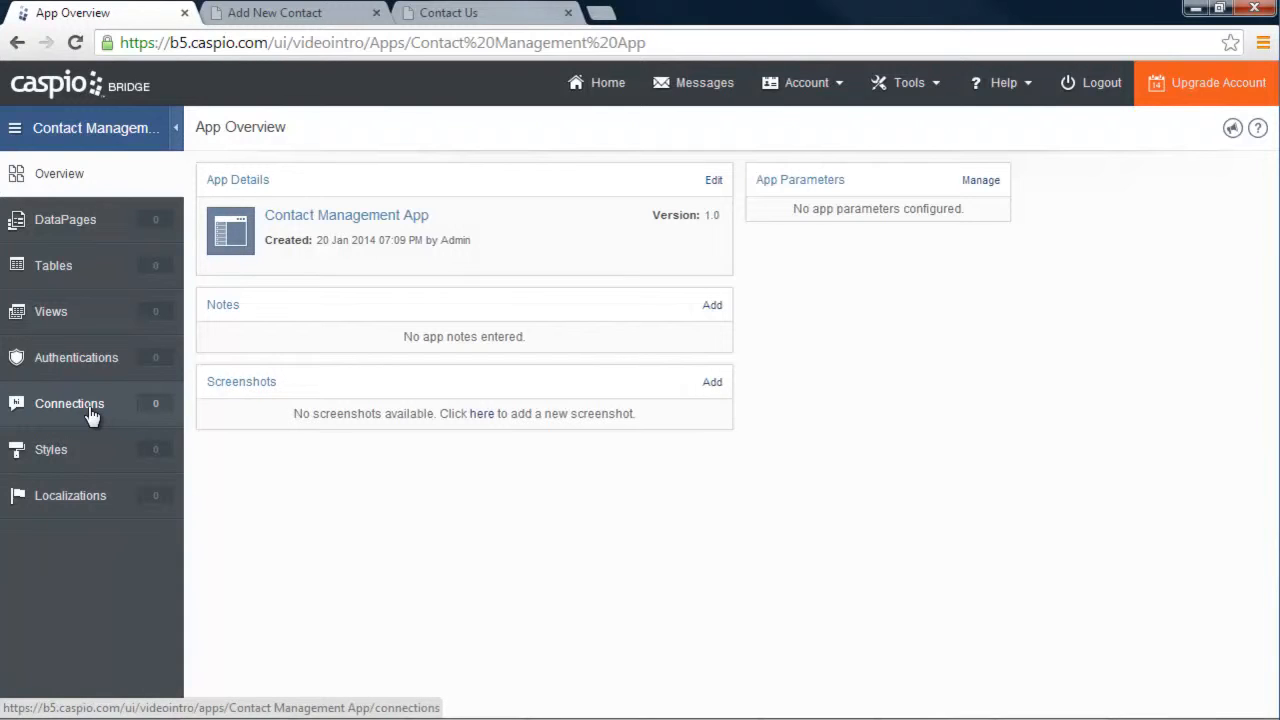
Show the Tables page of the Contact Management App
click(69, 270)
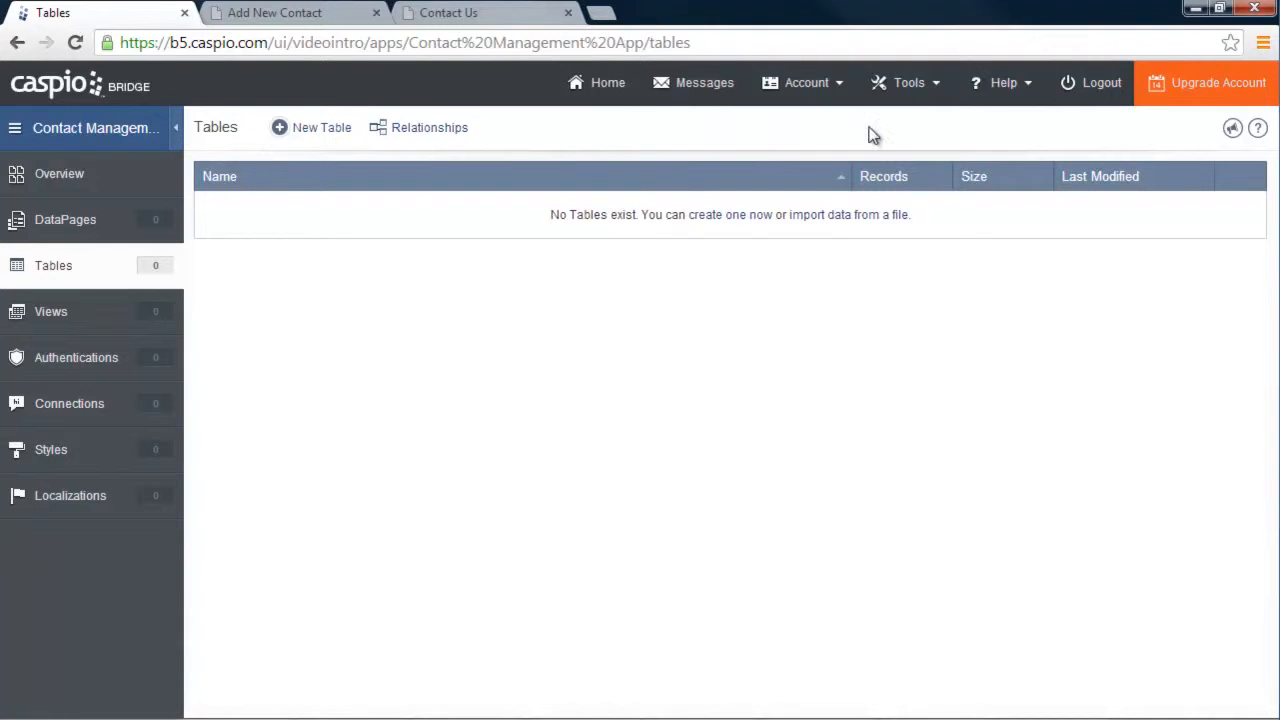
Glance at the Tools import/export options, then start a New Table design
click(922, 90)
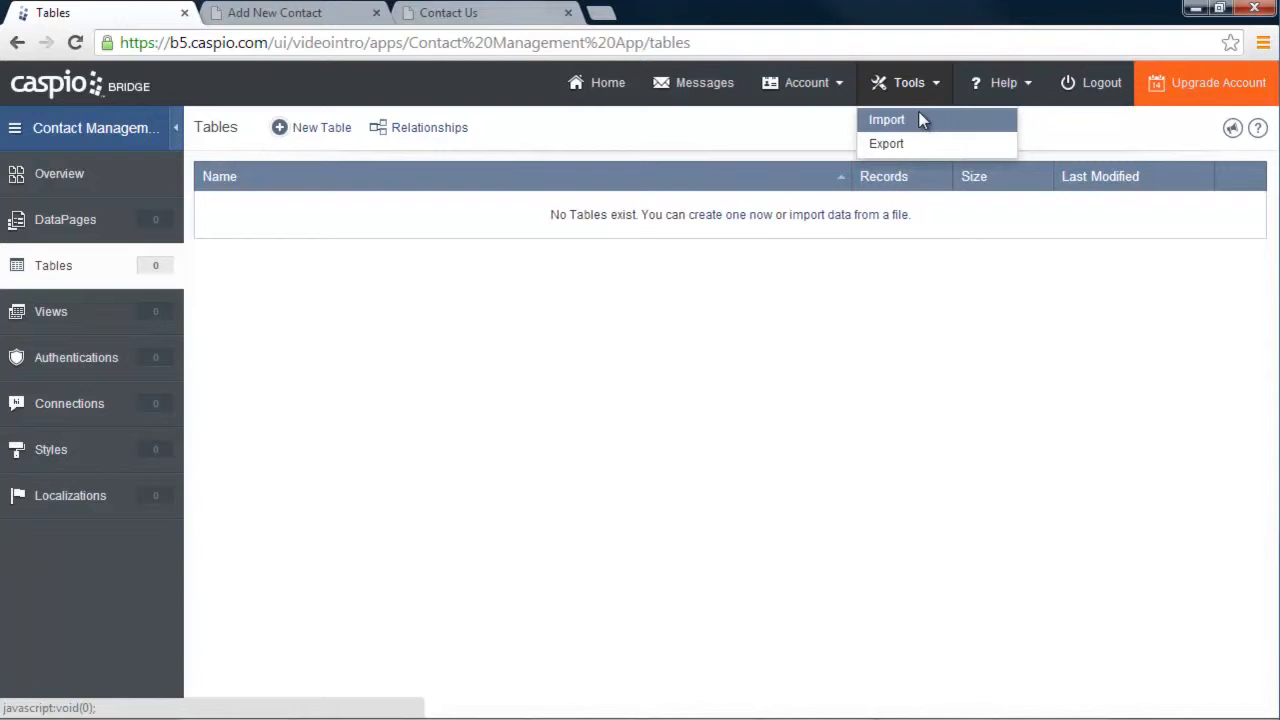
click(766, 122)
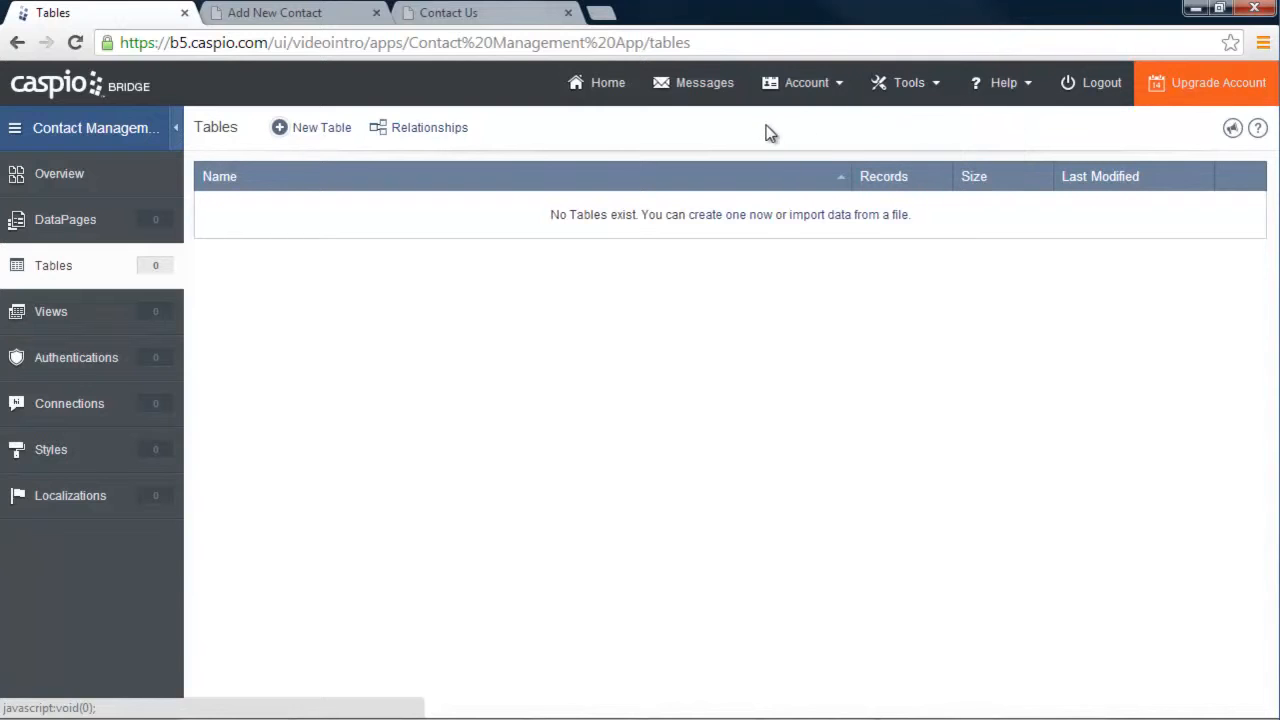
click(323, 132)
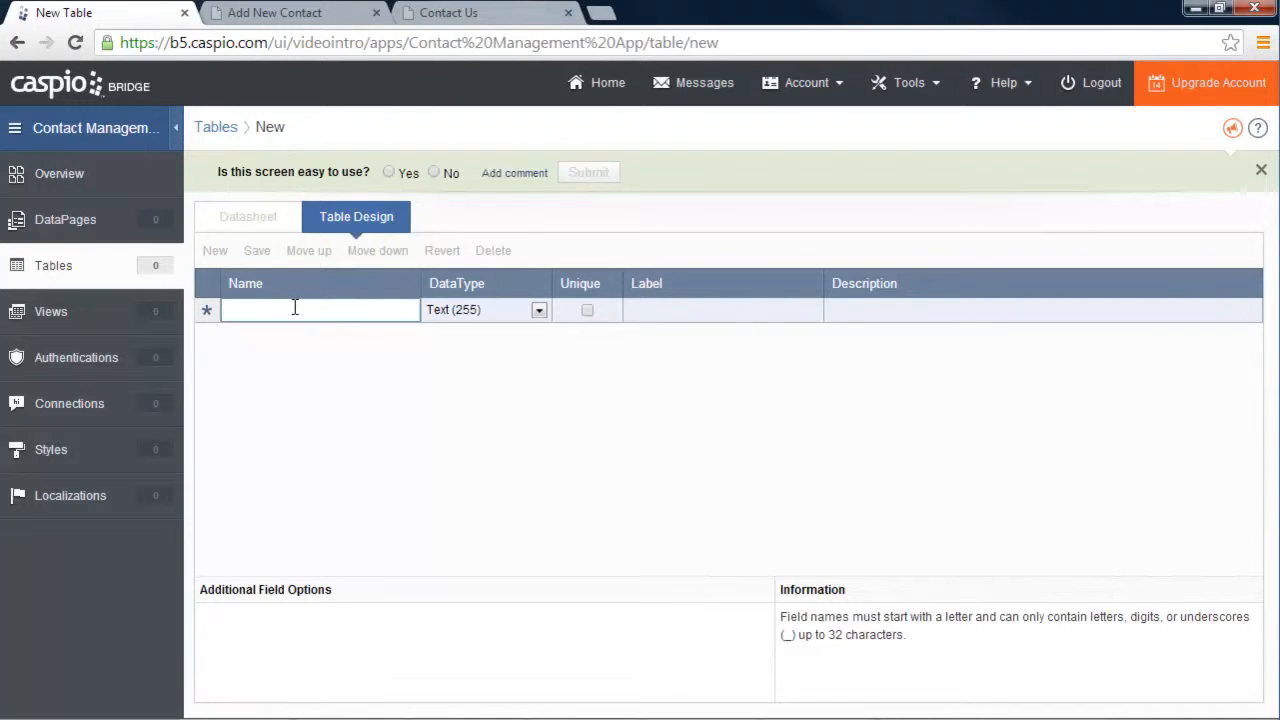
Add the fields Contact_ID, Date_Submitted, First_Name and Last_Name to the table
text(Contact_ID)
click(285, 333)
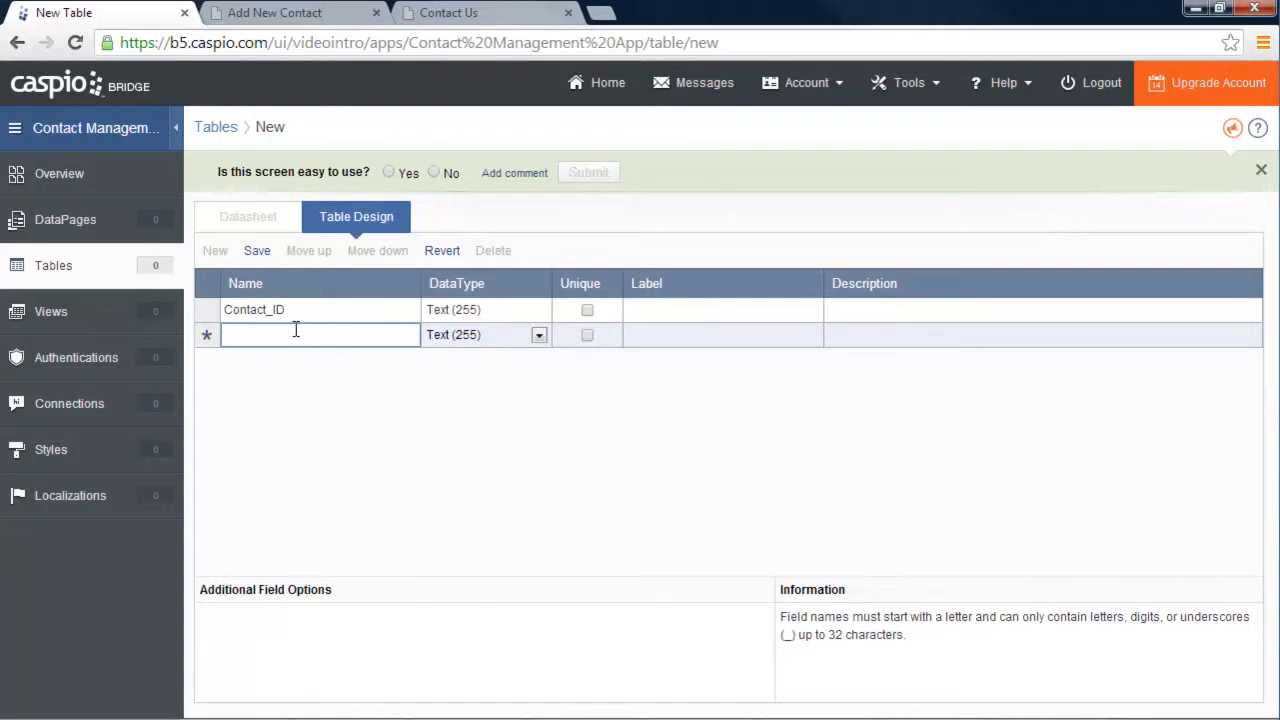
text(Data)
text(_Submitted)
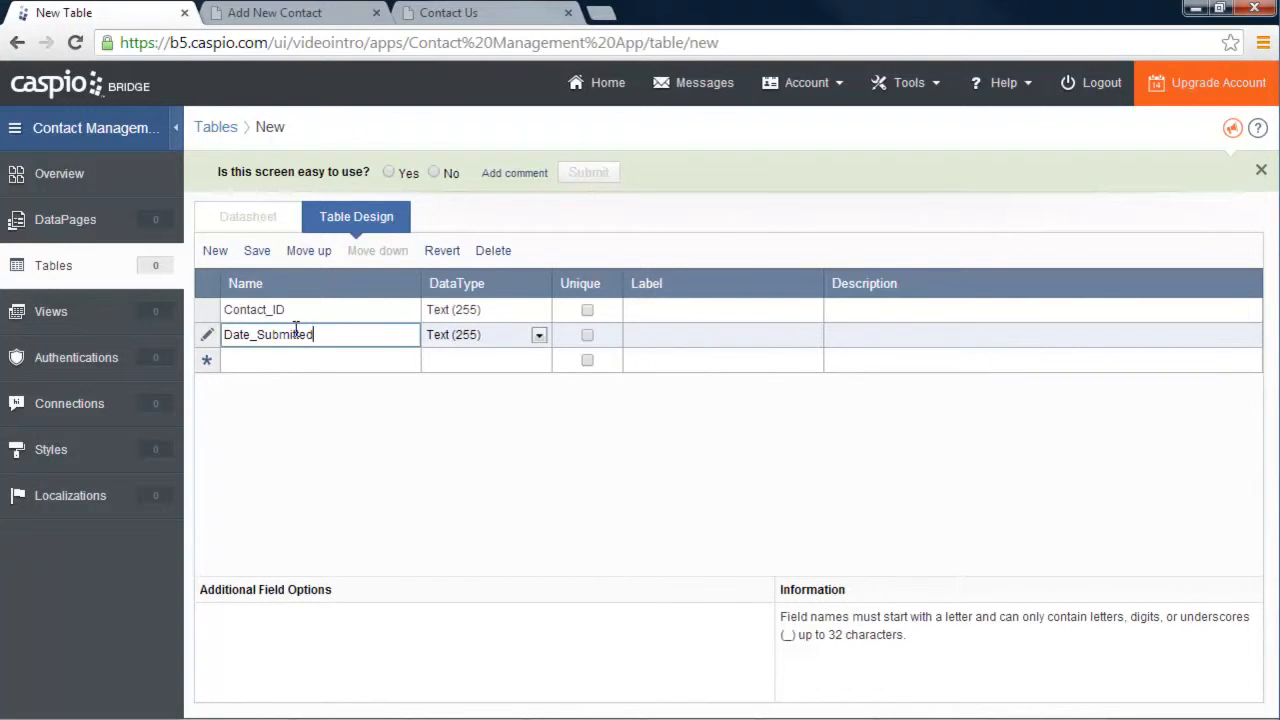
click(368, 359)
text(First_Name)
click(340, 388)
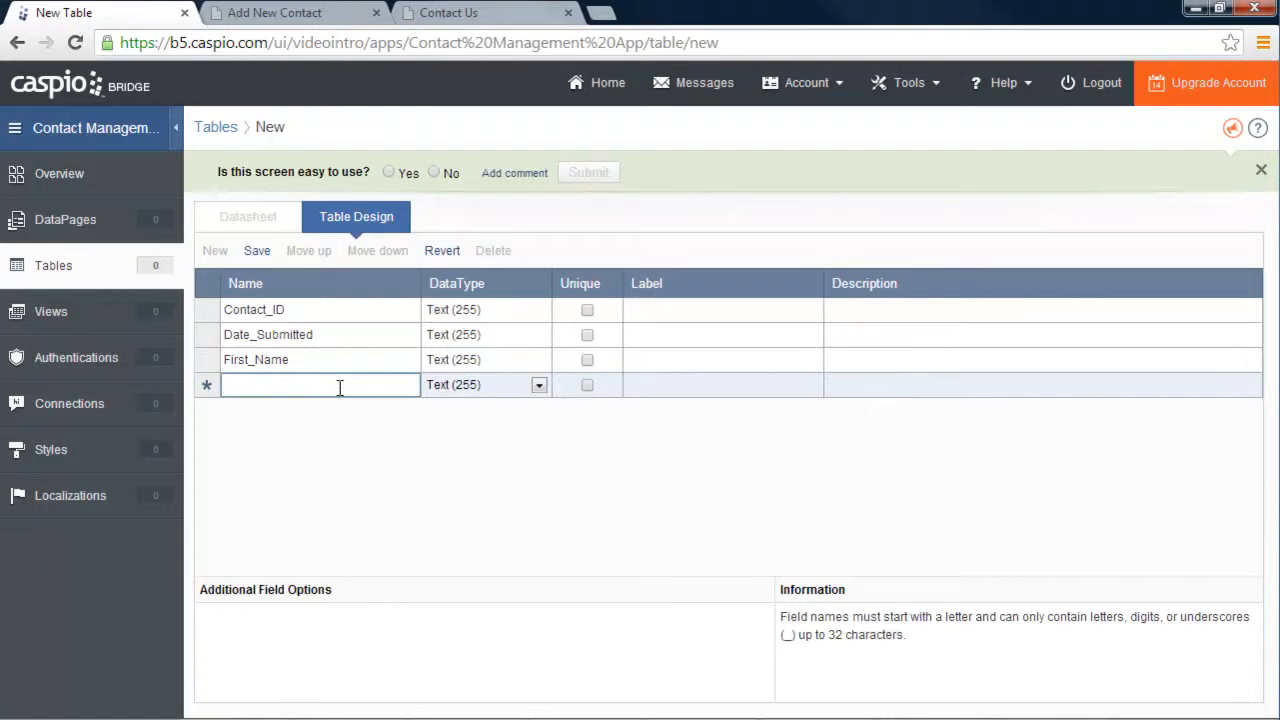
text(Last_name)
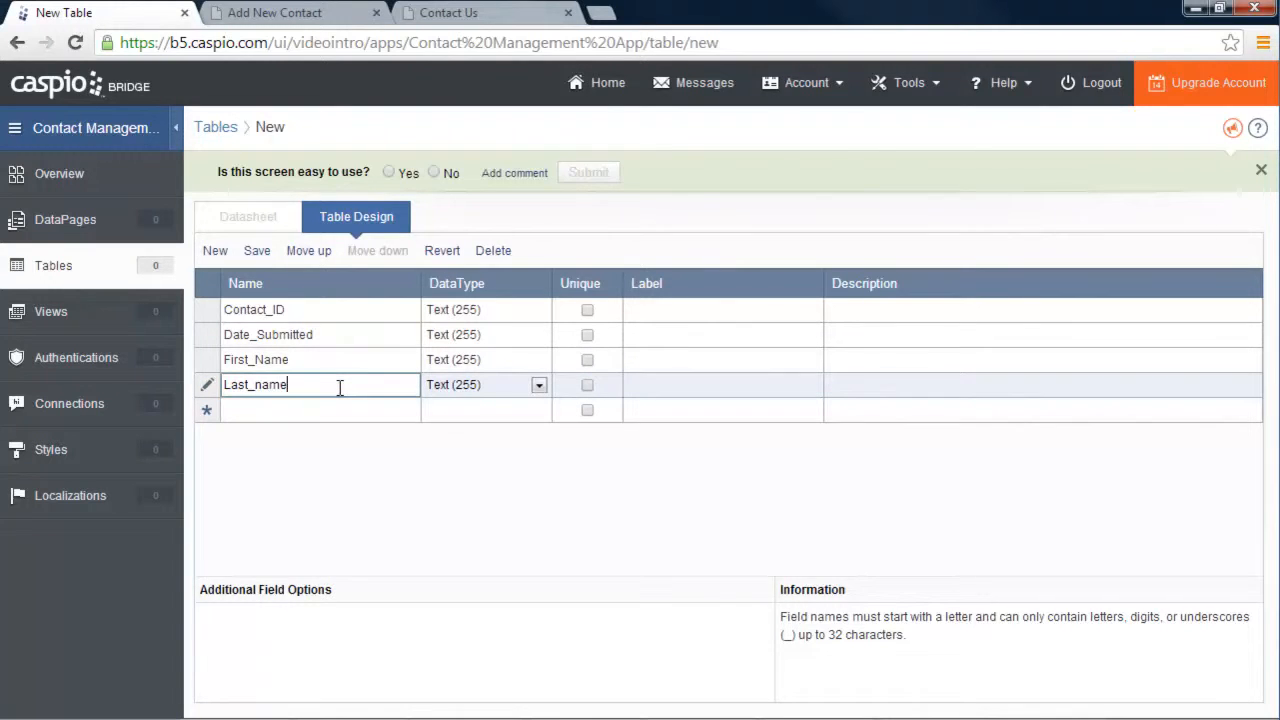
key(BackSpace)
key(BackSpace)
key(BackSpace)
key(BackSpace)
text(Name)
click(320, 409)
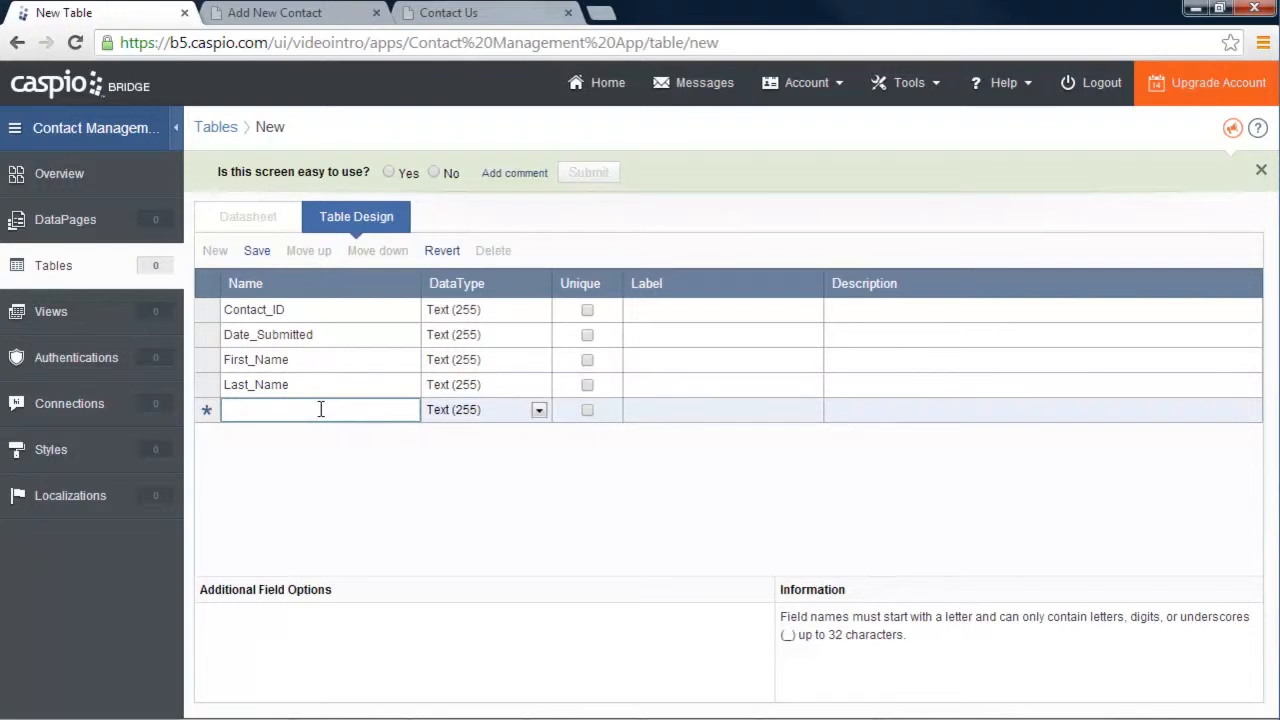
Add the Title, Department, Phone, Email and Contact_Preference fields
text(Title)
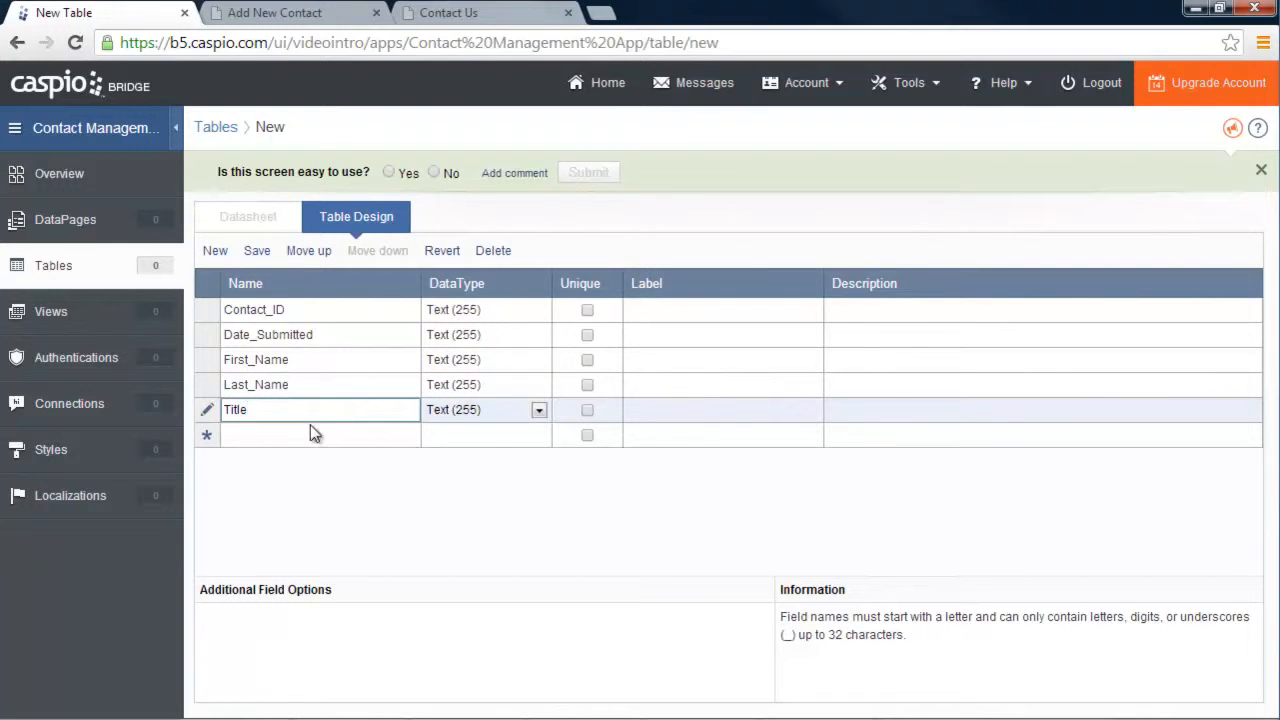
click(310, 433)
text(Deo)
text(partmen)
text(t)
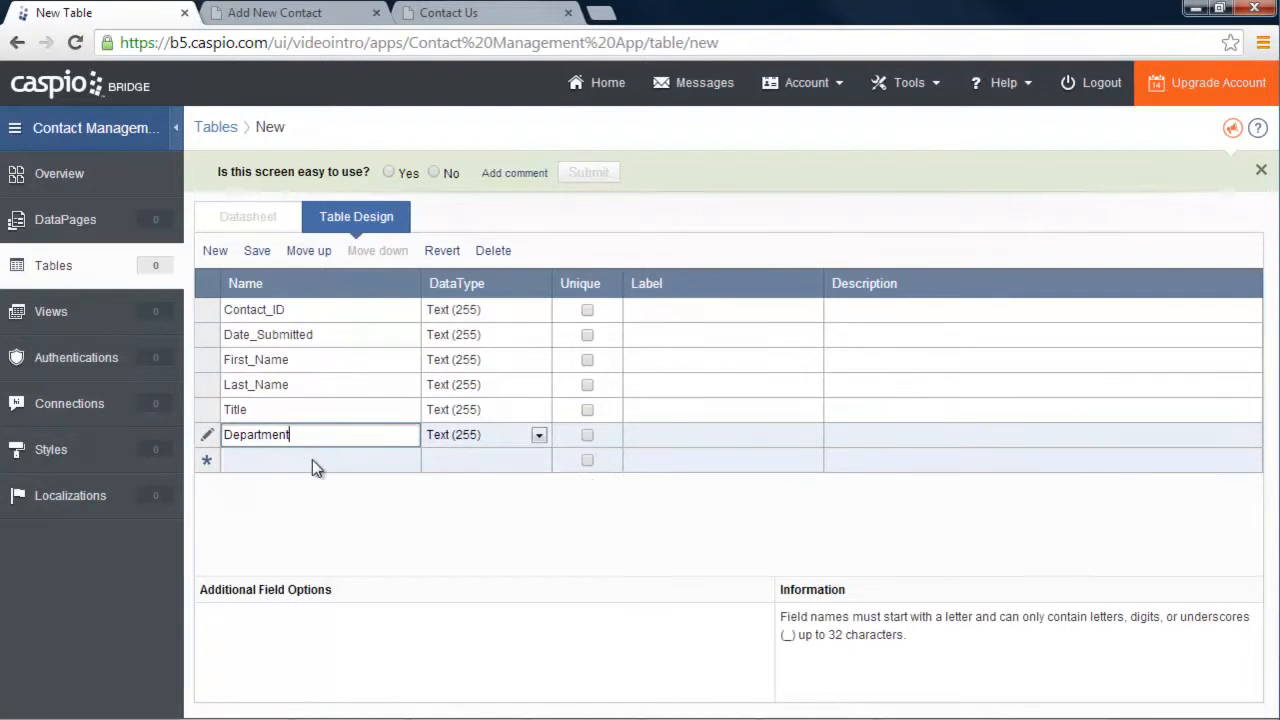
click(313, 459)
text(Phone)
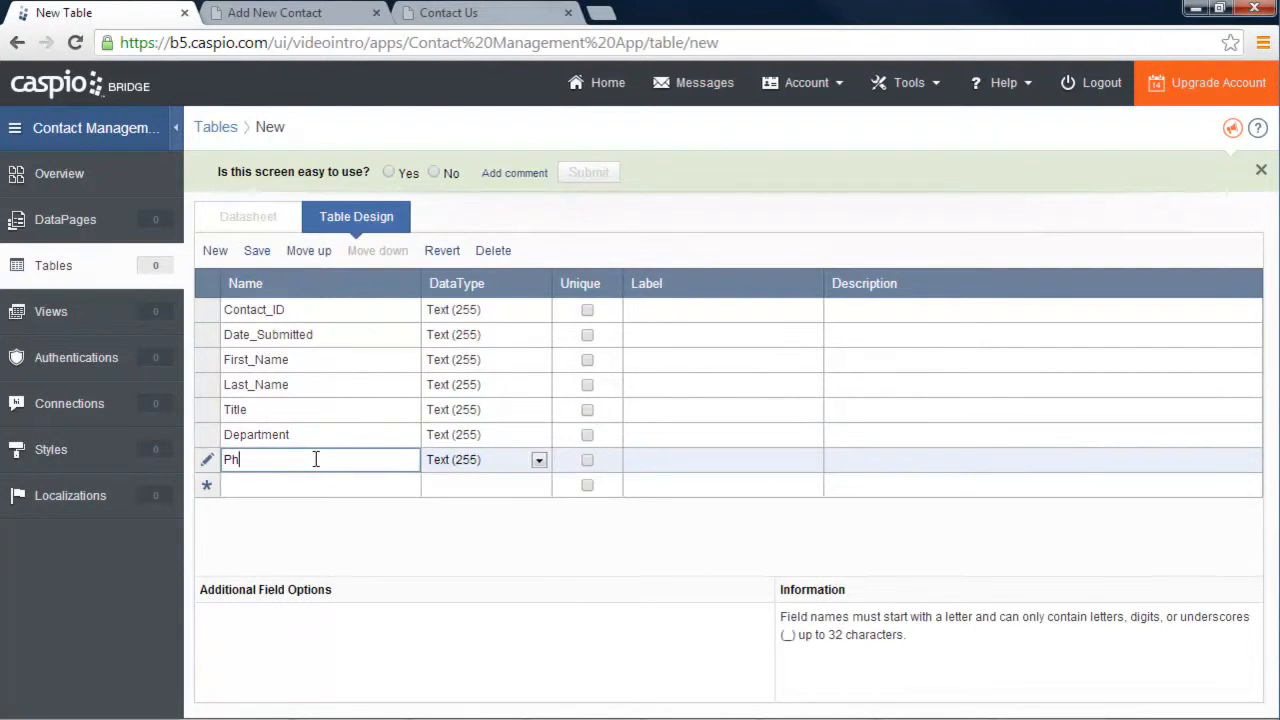
click(300, 483)
text(Email)
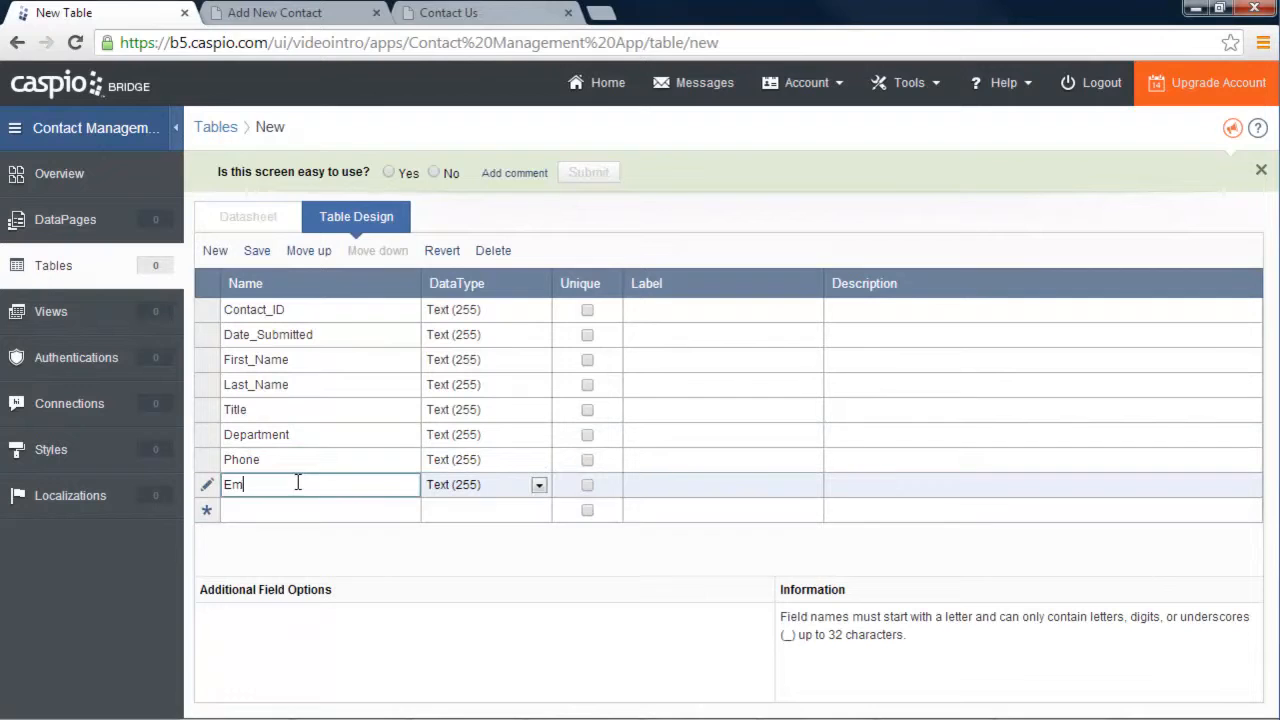
click(300, 512)
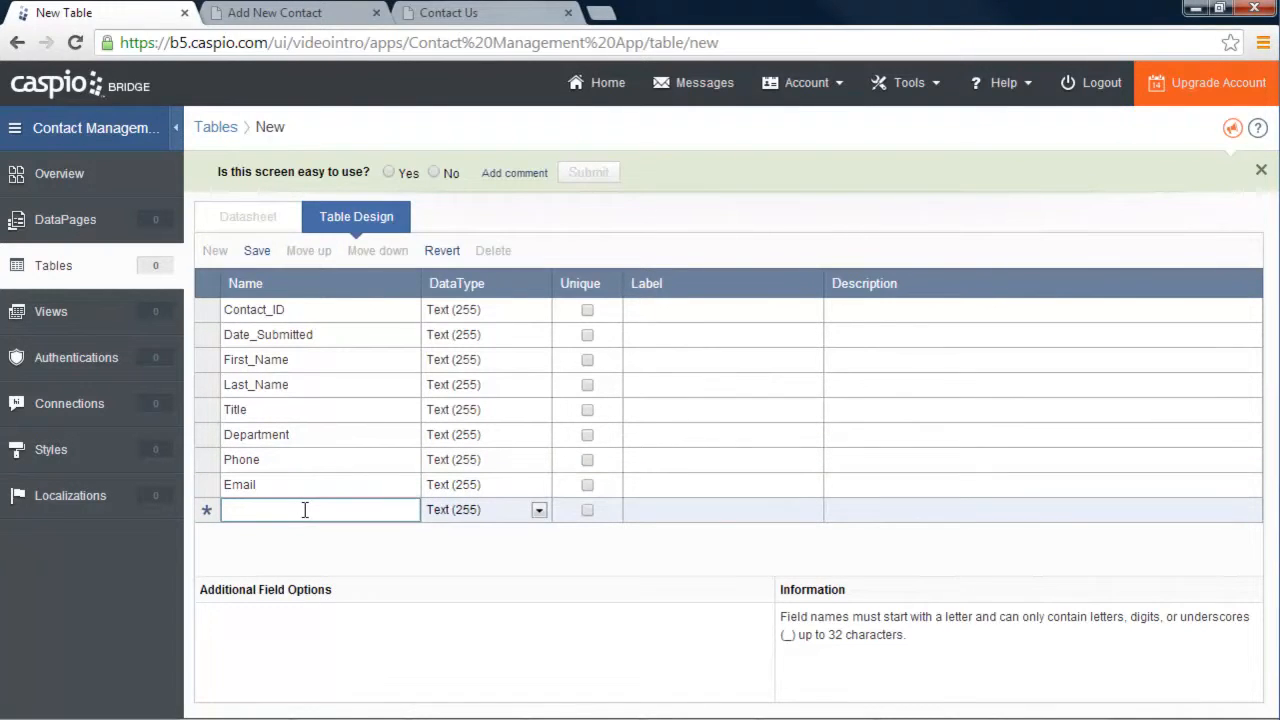
text(Conta)
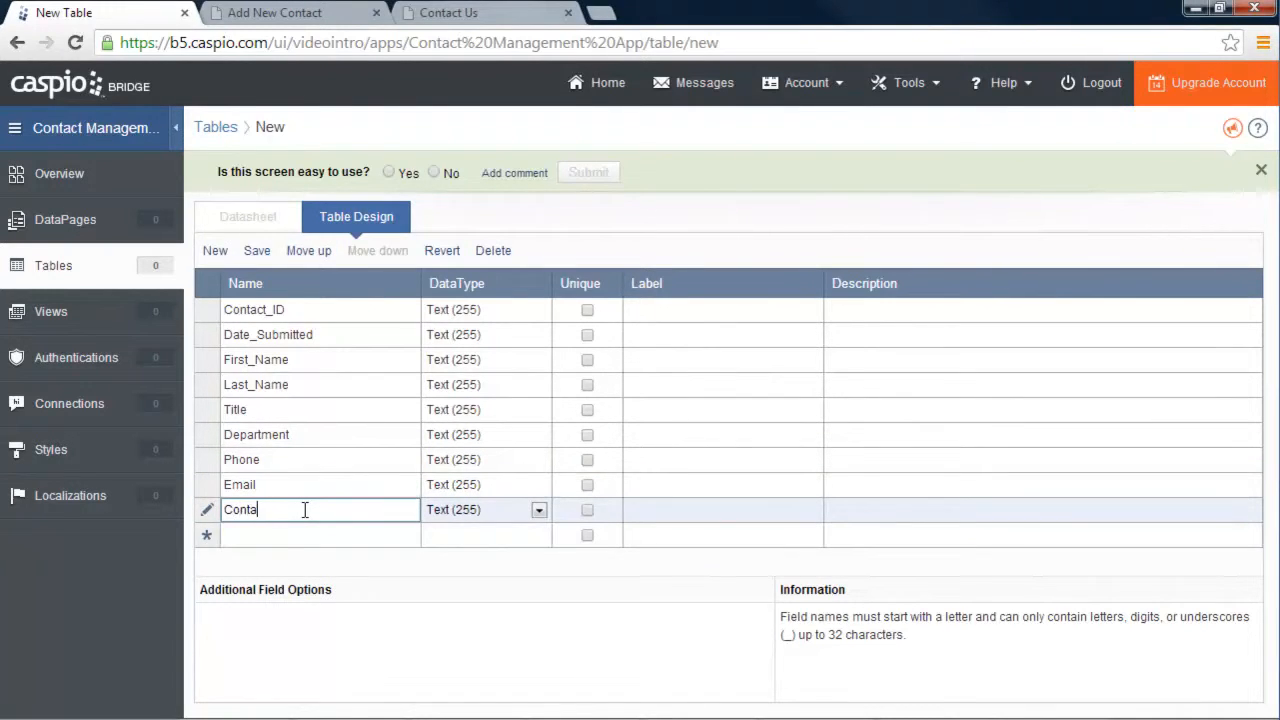
text(ct_Preference)
click(315, 539)
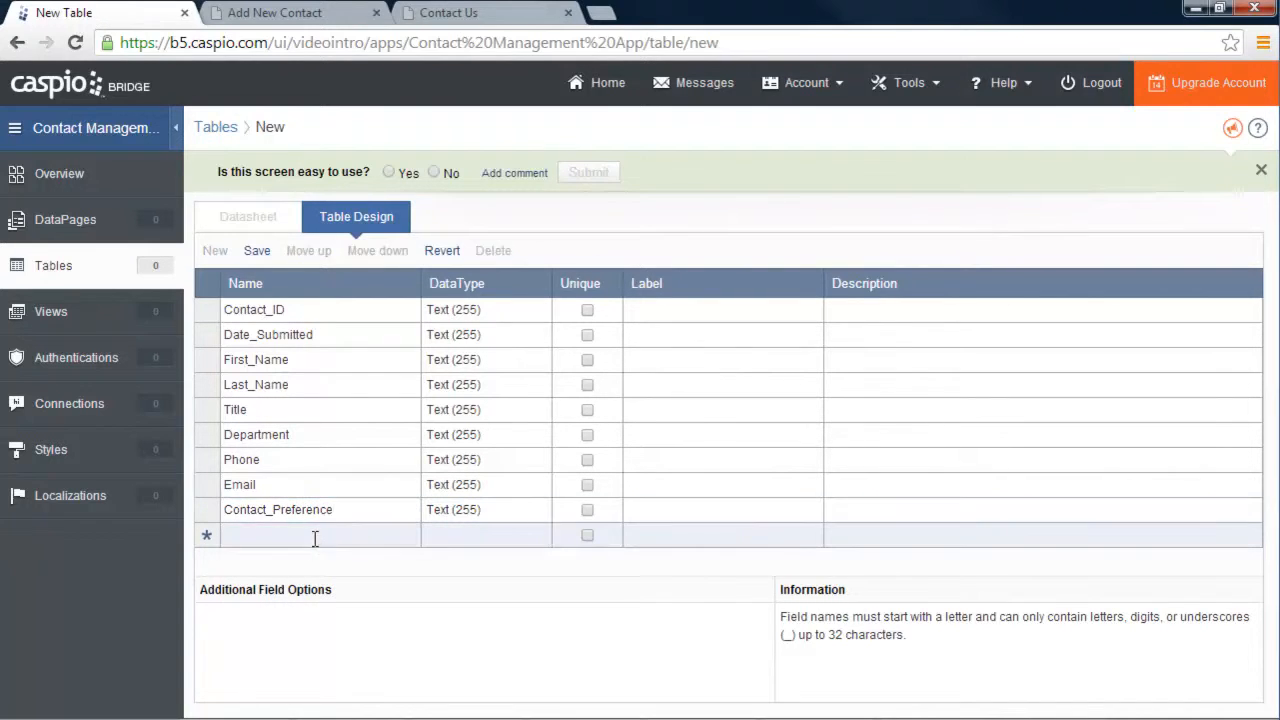
Add the Company and FollowUp fields and begin an Internal_notes field
text(Compan)
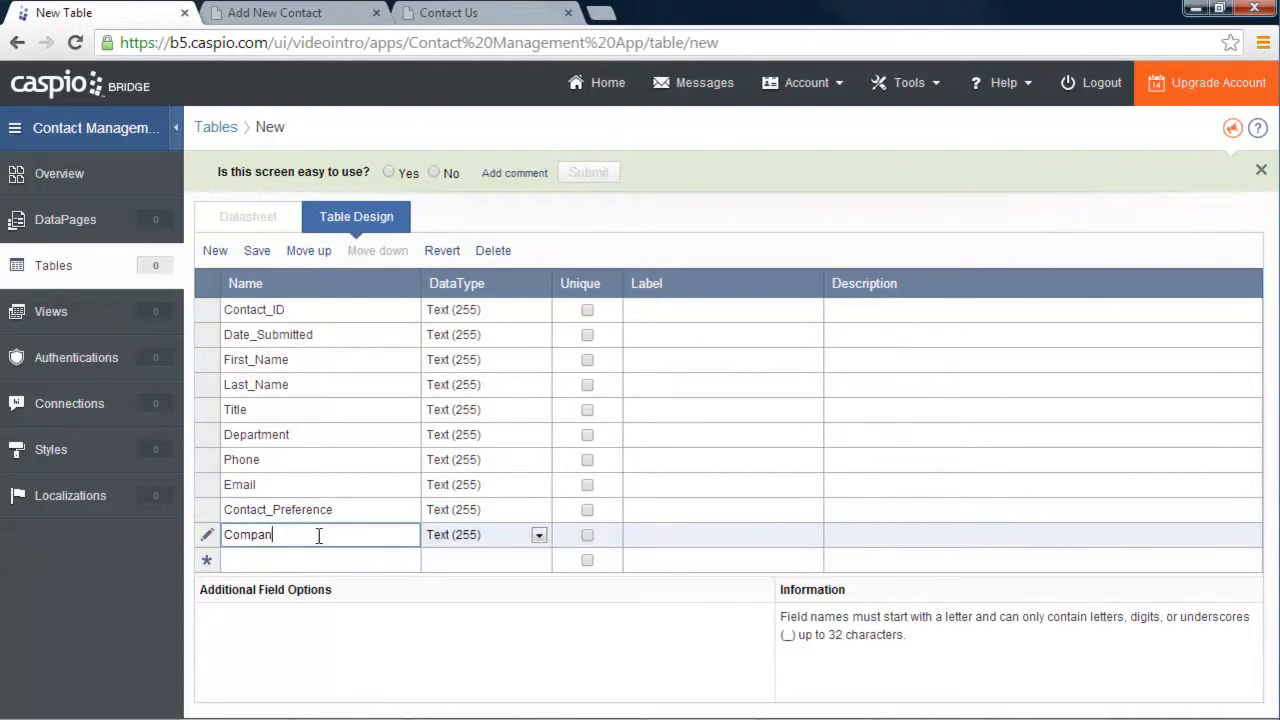
text(y)
click(309, 557)
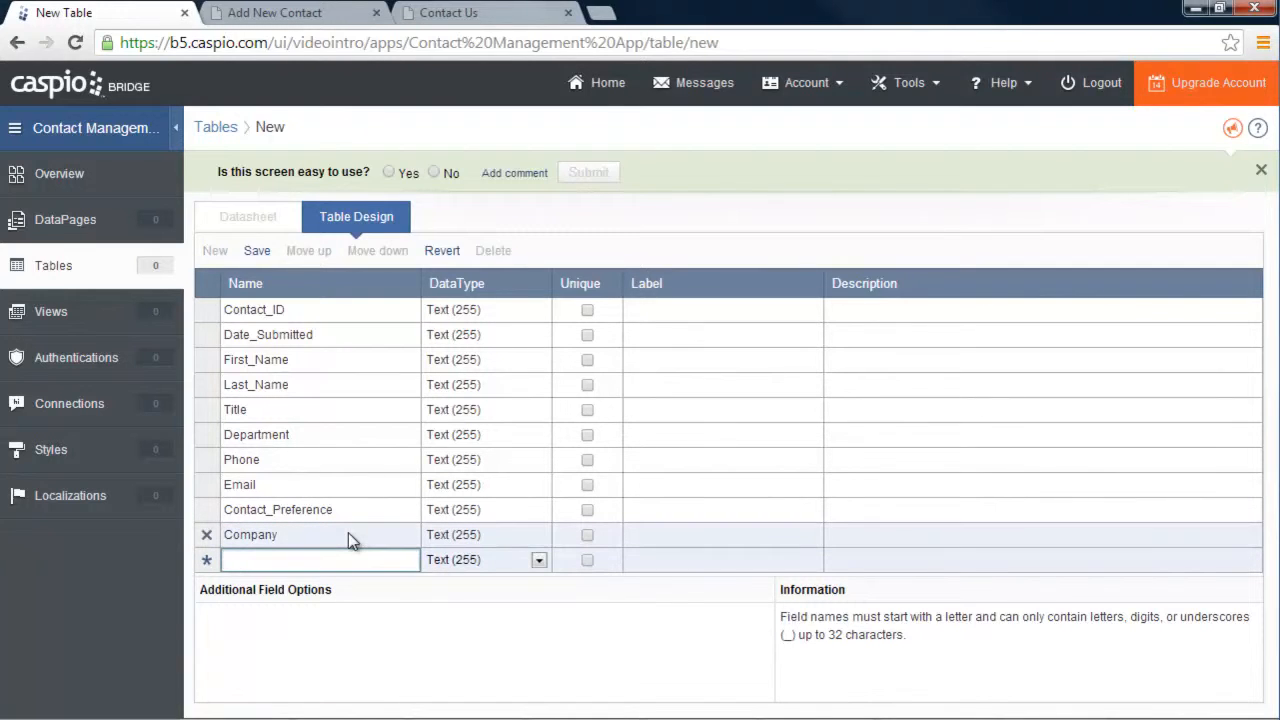
text(Follow)
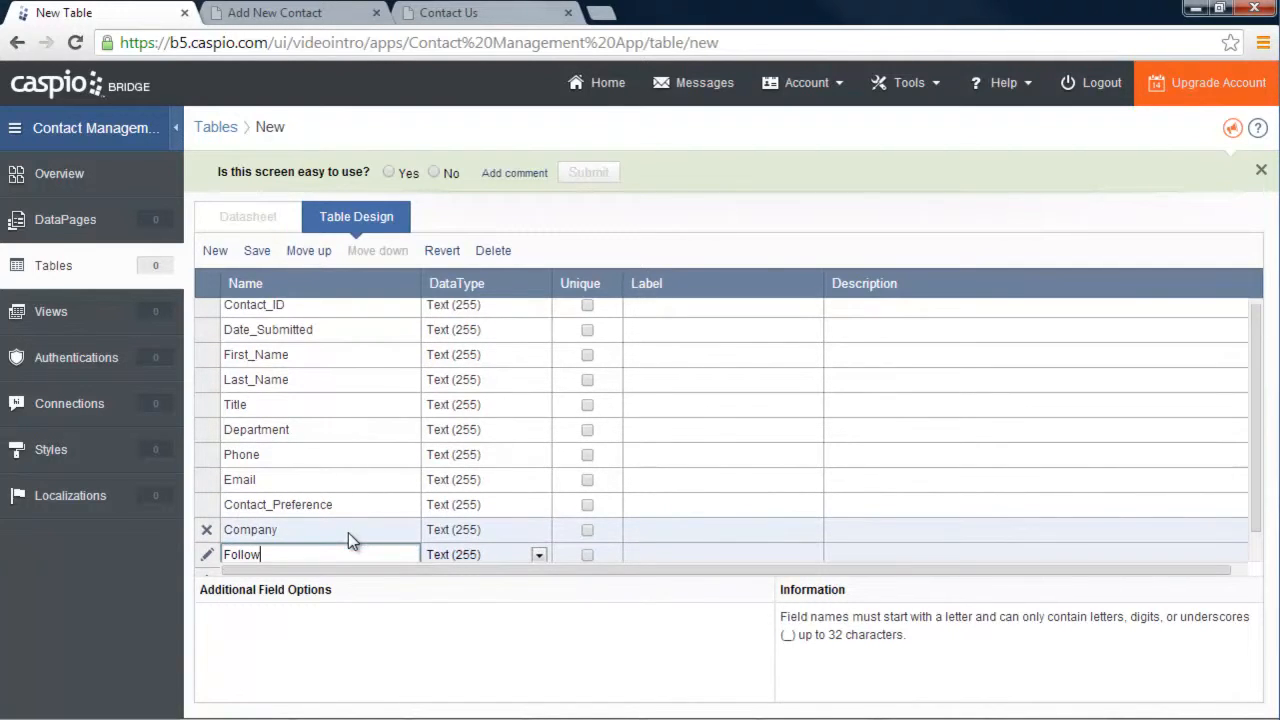
text(Up)
click(311, 546)
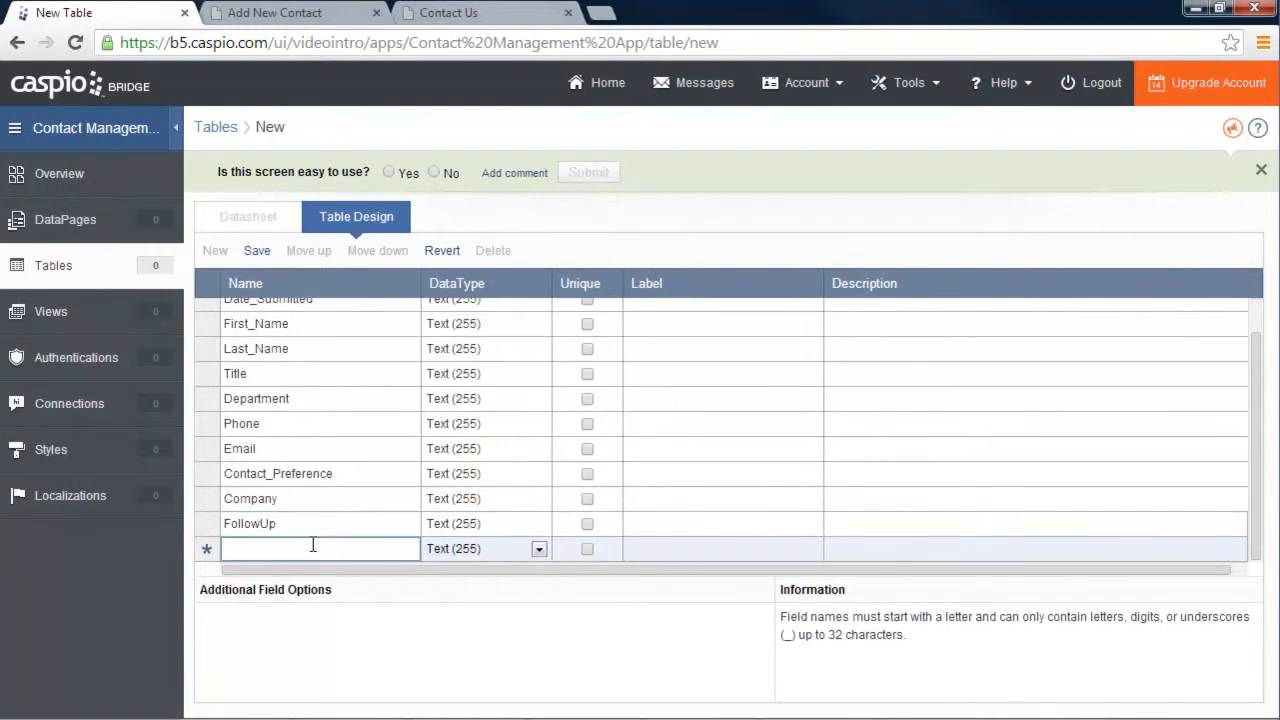
text(Notes)
key(BackSpace)
key(BackSpace)
key(BackSpace)
key(BackSpace)
key(BackSpace)
text(Internal_notes)
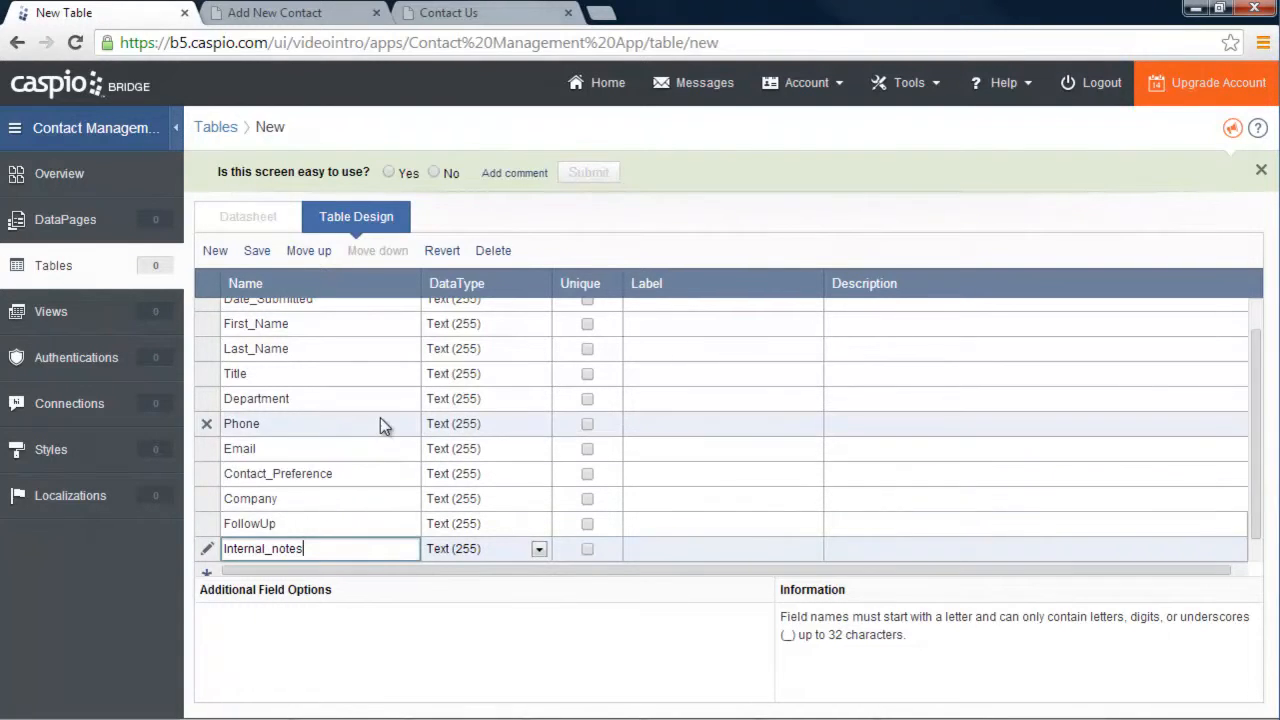
Make Contact_ID an Autonumber field and Date_Submitted a Date/Time field
scroll(380, 417, up, 1)
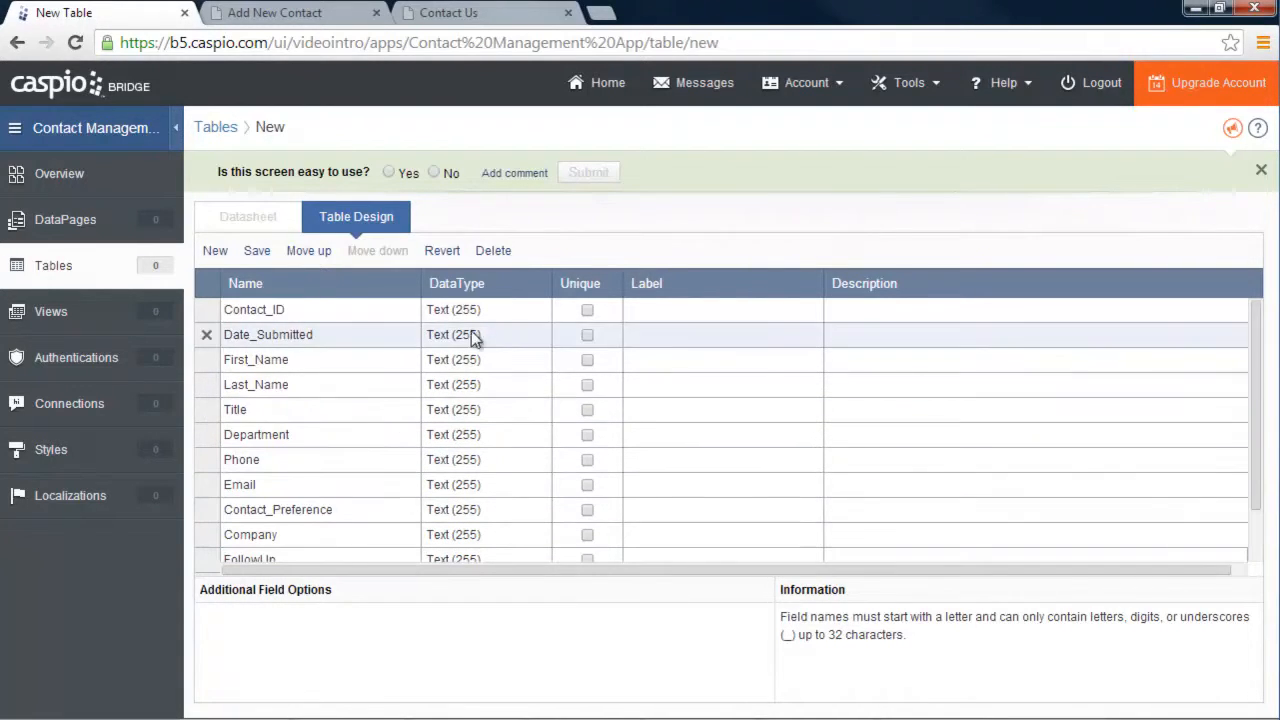
click(521, 312)
click(530, 310)
click(538, 310)
click(538, 310)
click(505, 412)
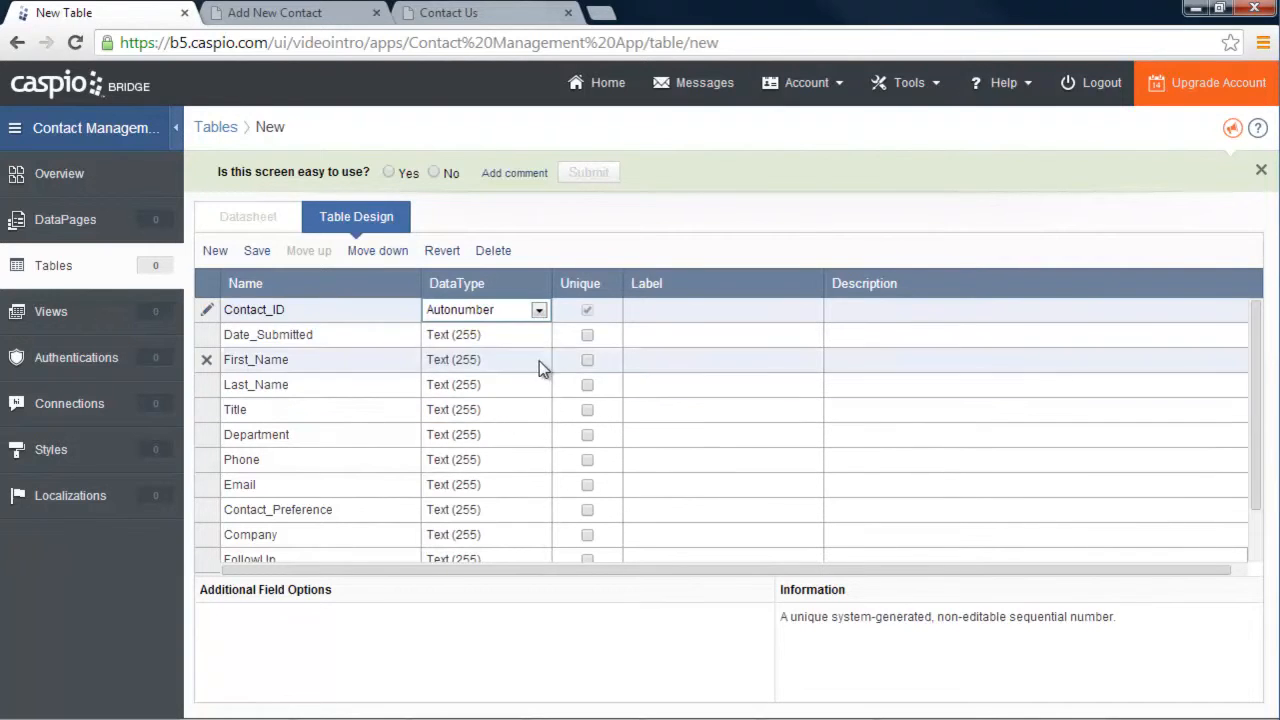
click(539, 336)
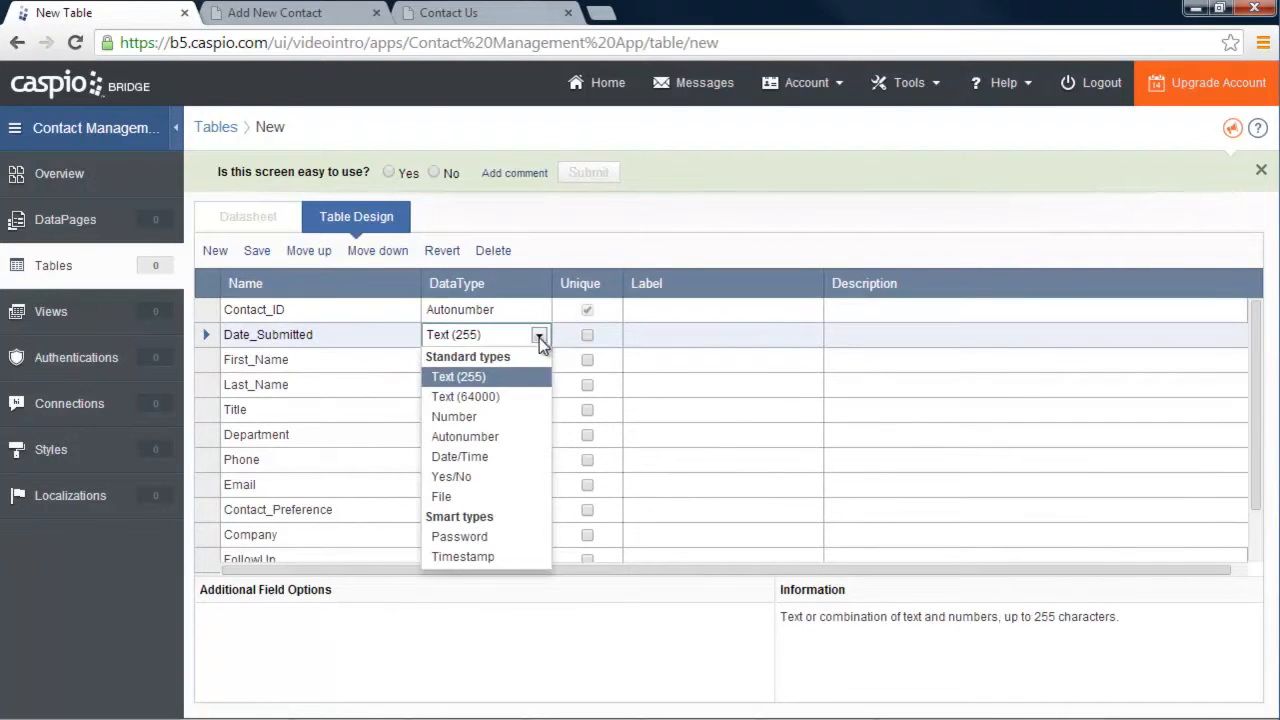
click(505, 456)
Make FollowUp a Date/Time field and Internal_notes a Text (64000) field
scroll(514, 434, down, 2)
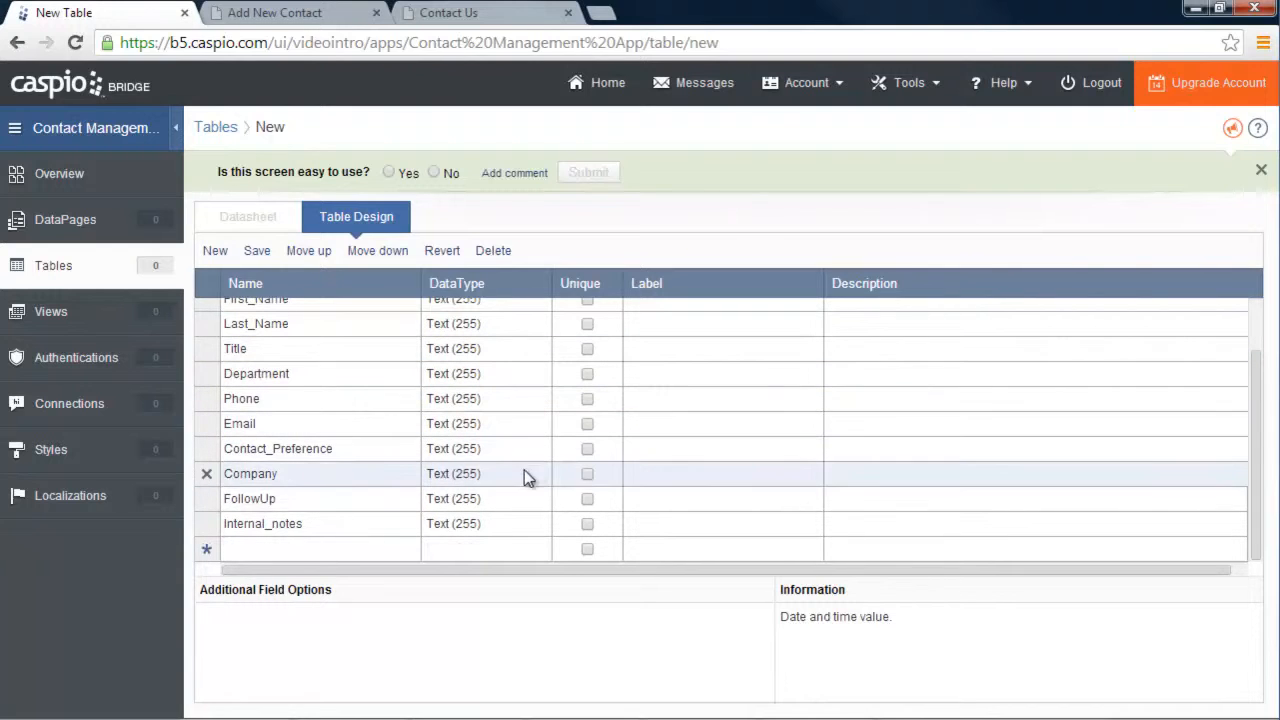
click(538, 500)
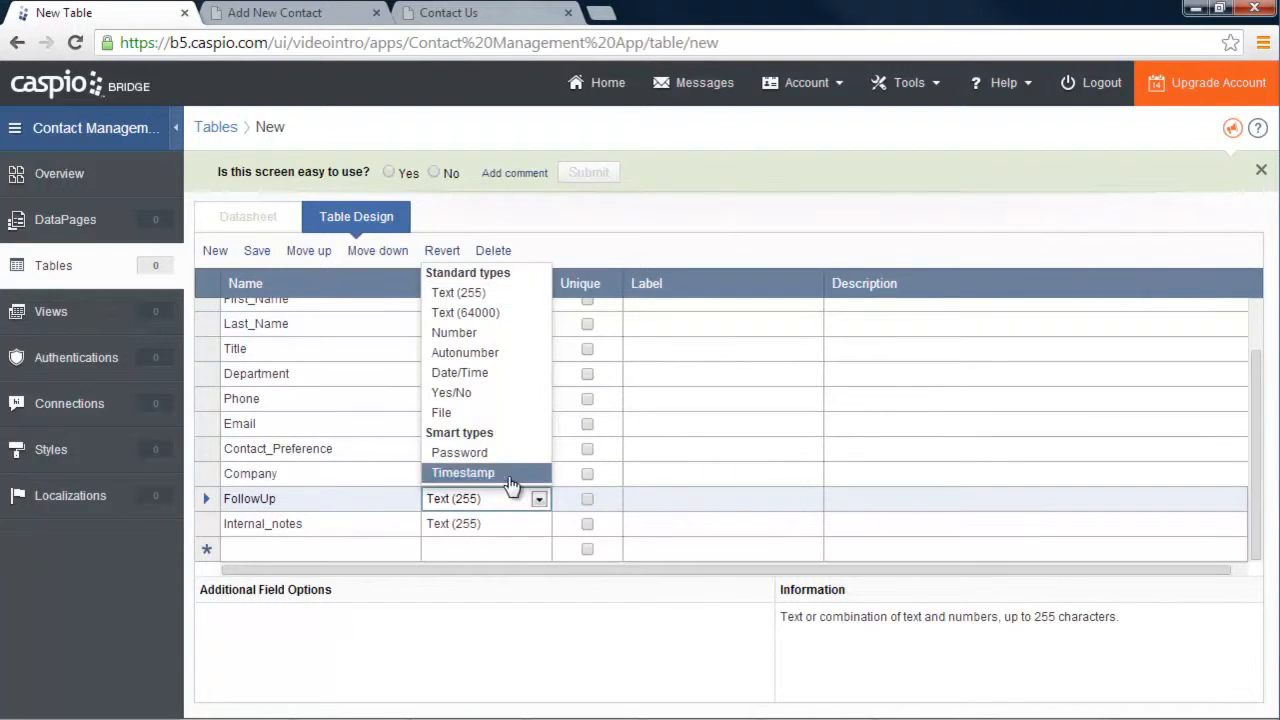
click(484, 373)
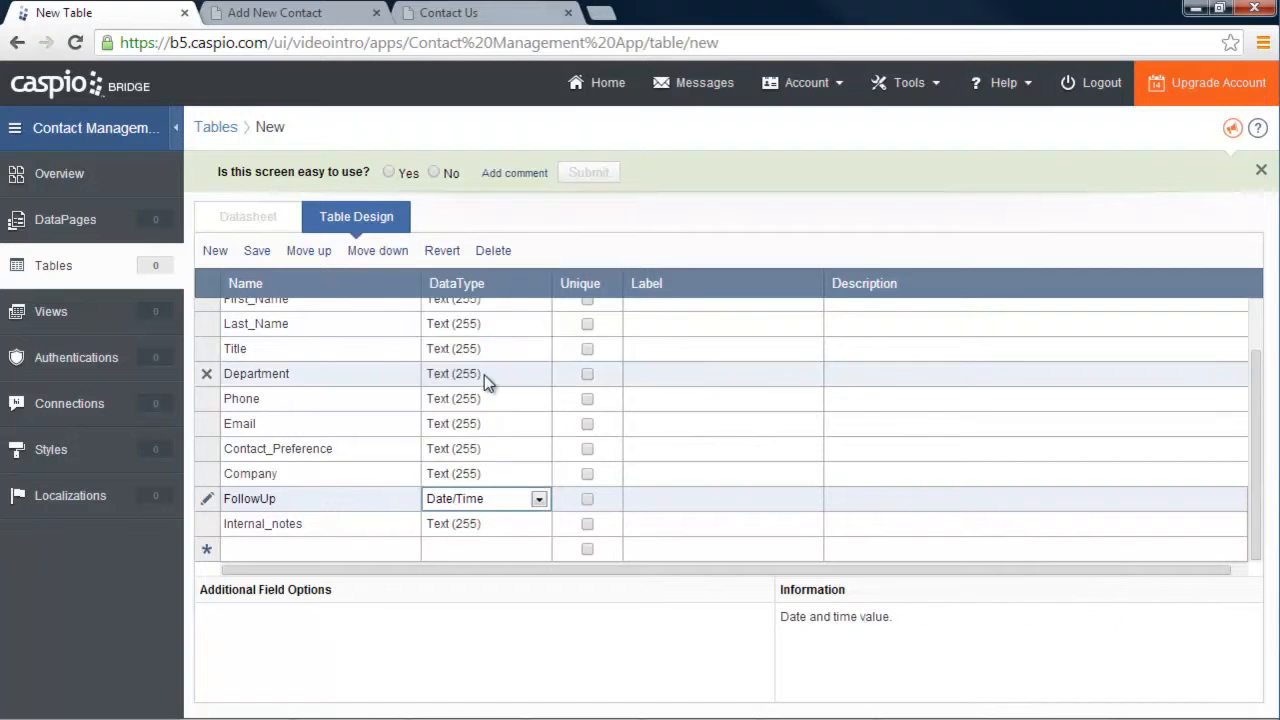
click(540, 526)
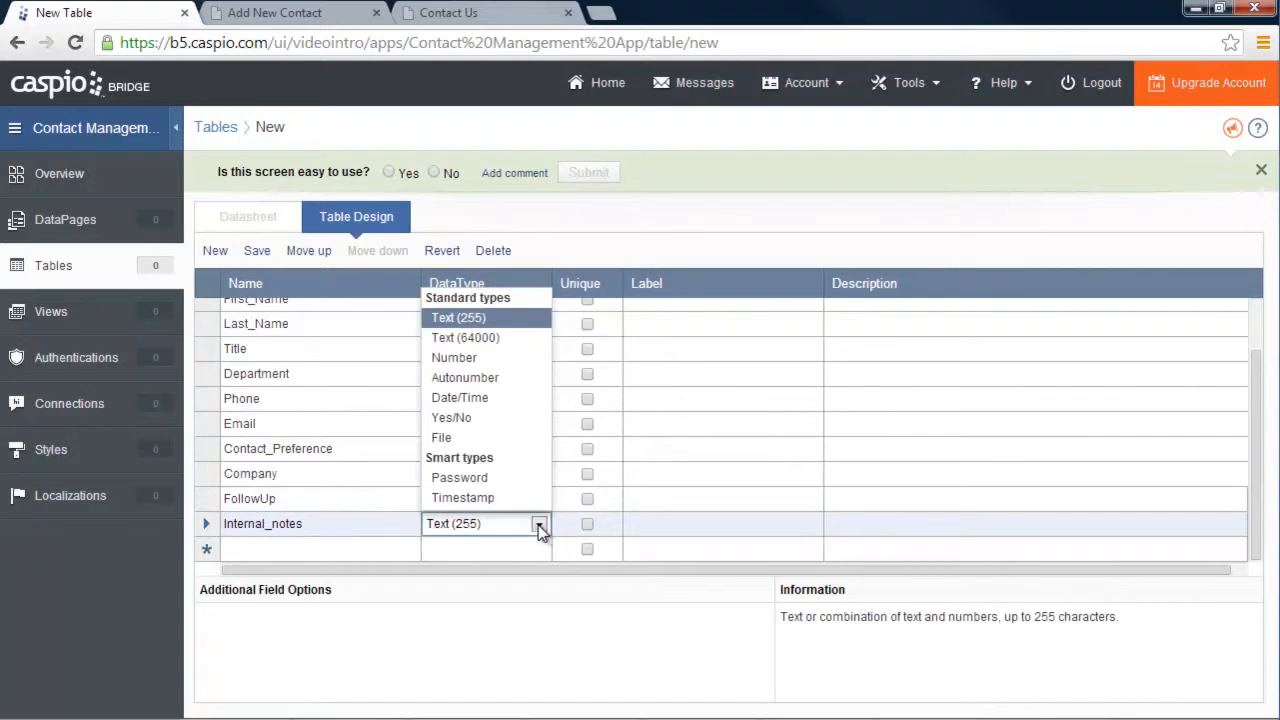
click(484, 337)
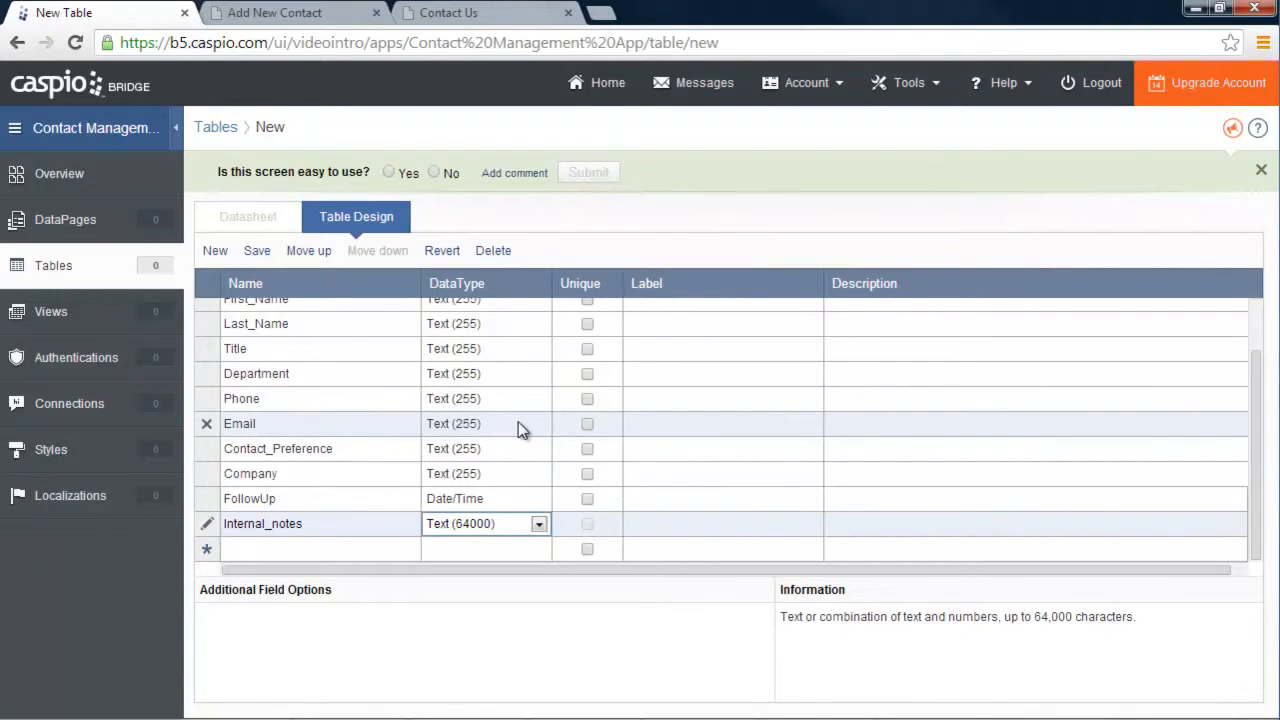
scroll(520, 417, up, 2)
scroll(520, 417, down, 2)
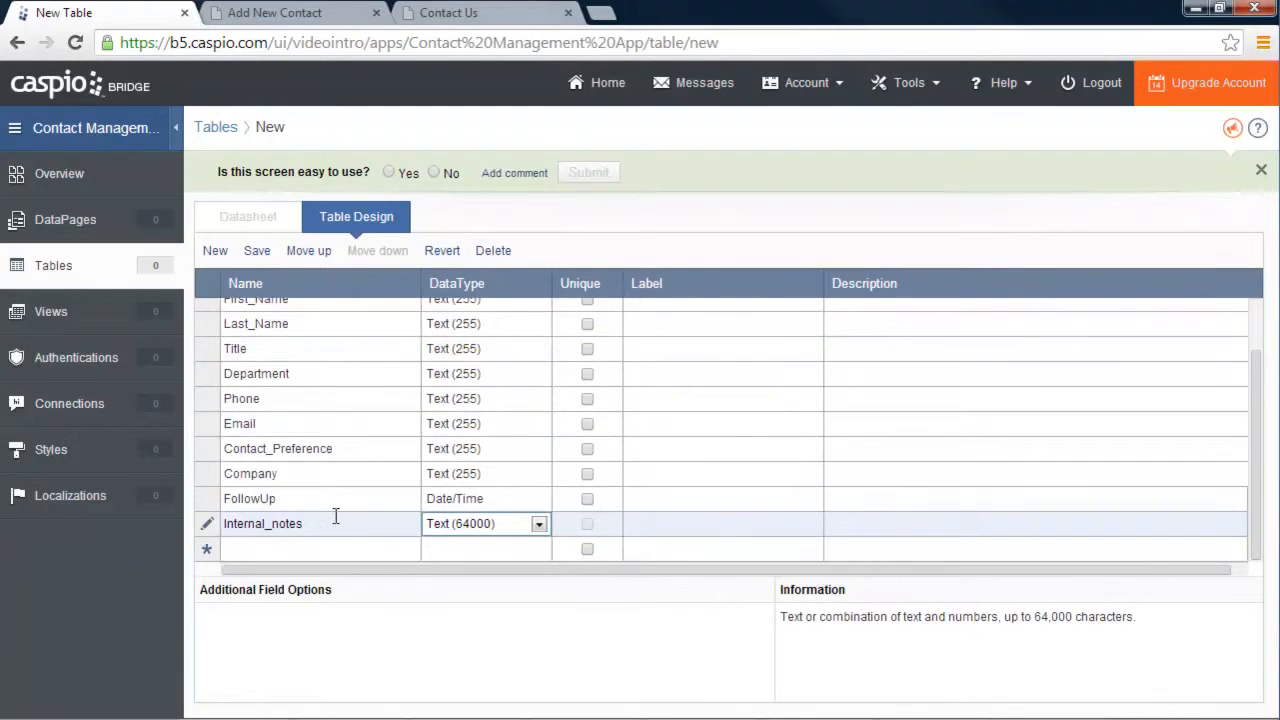
Add a Comments field of type Text (64000) positioned just below Company
click(304, 549)
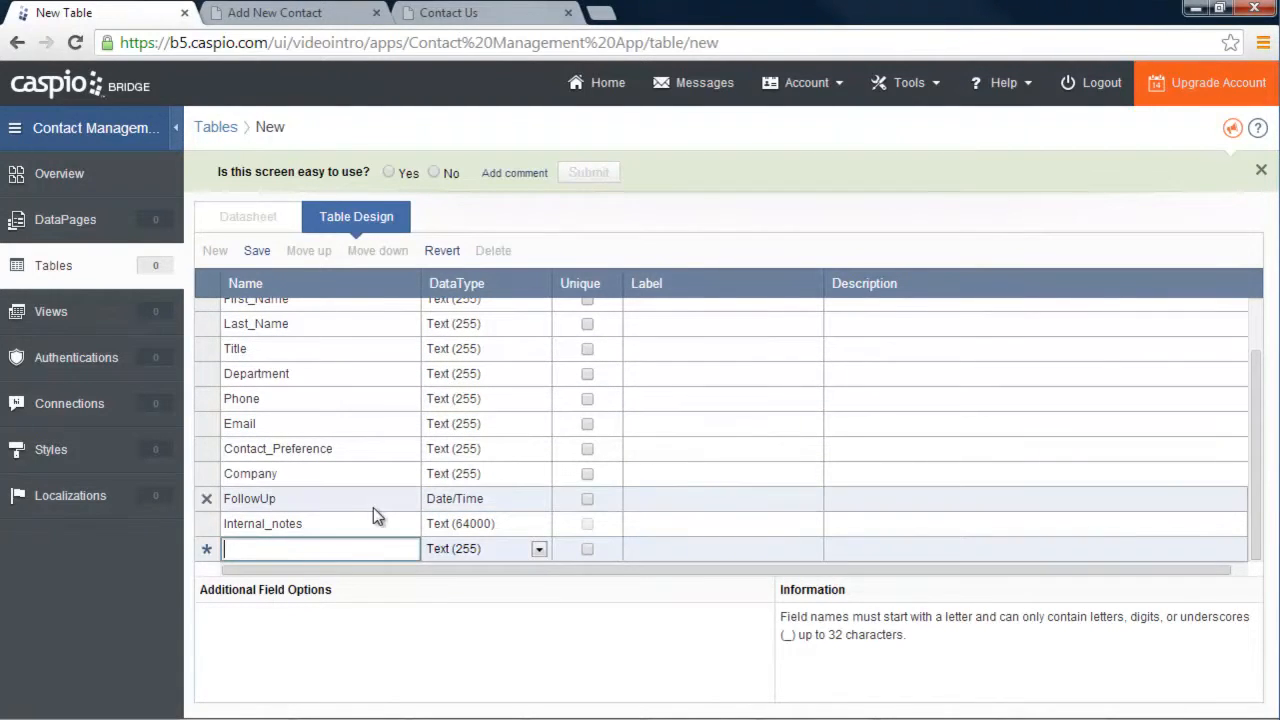
text(Comments)
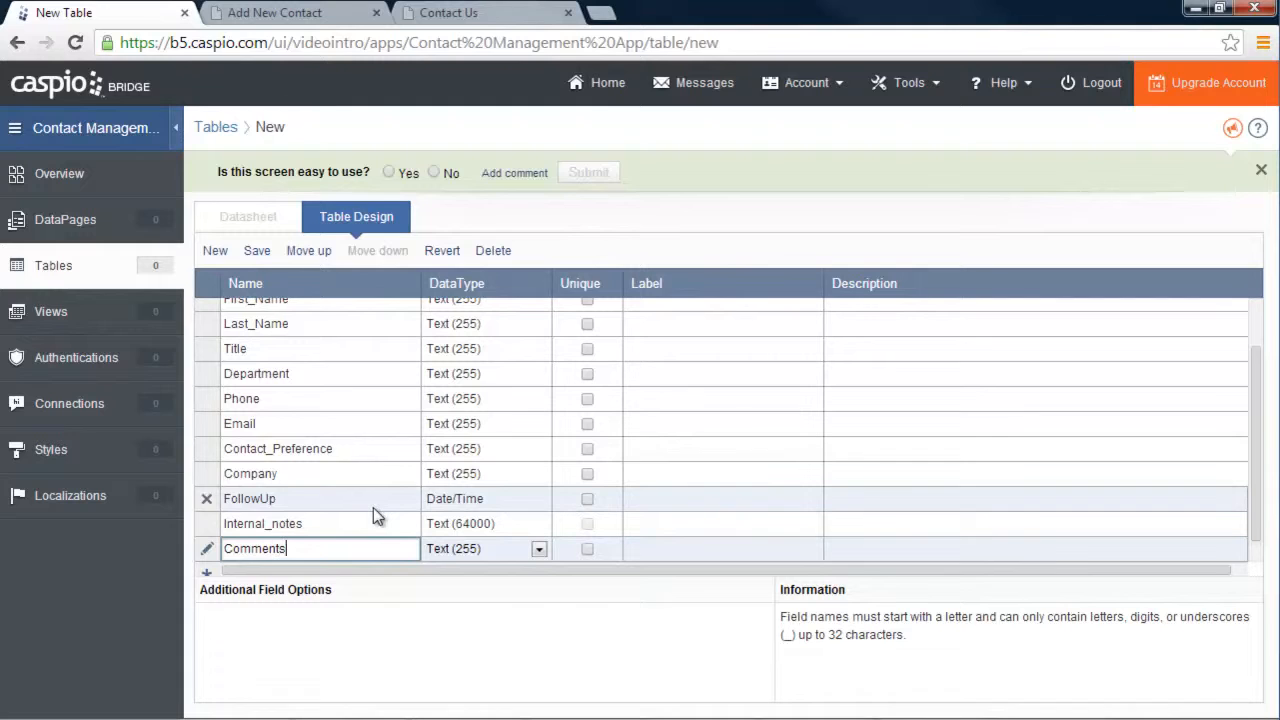
click(298, 256)
click(298, 256)
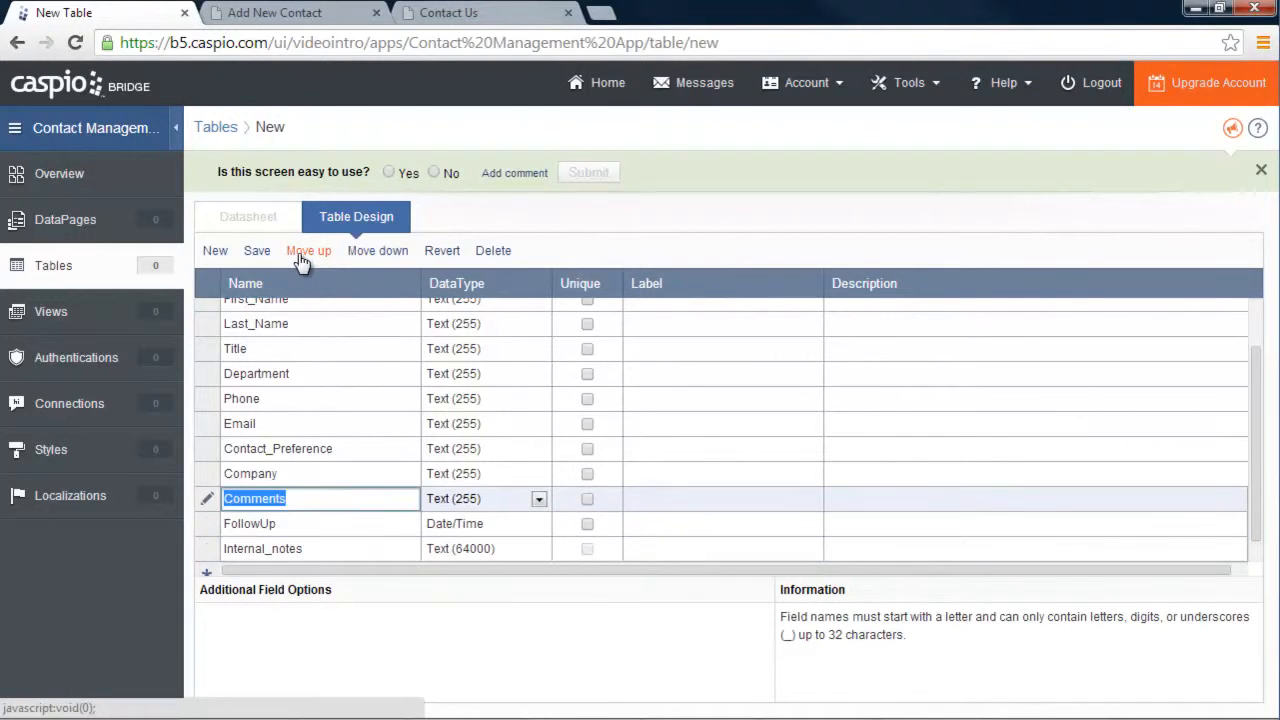
click(298, 256)
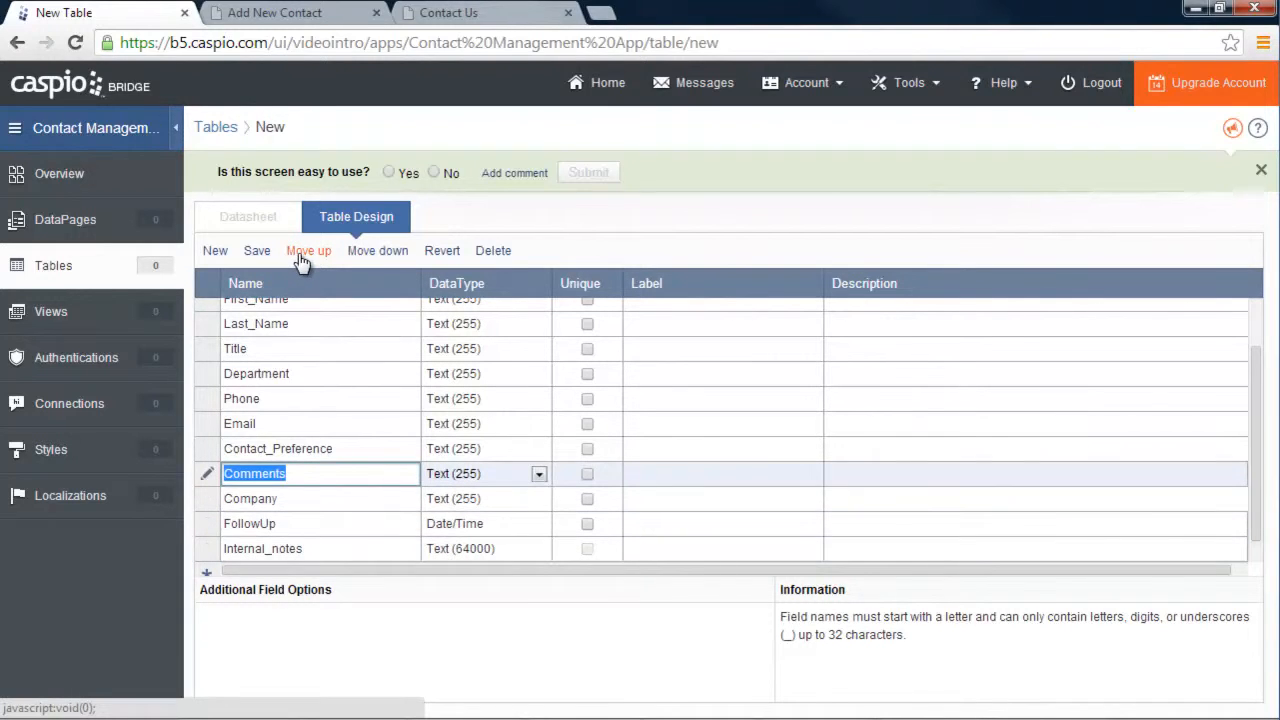
click(360, 255)
click(538, 498)
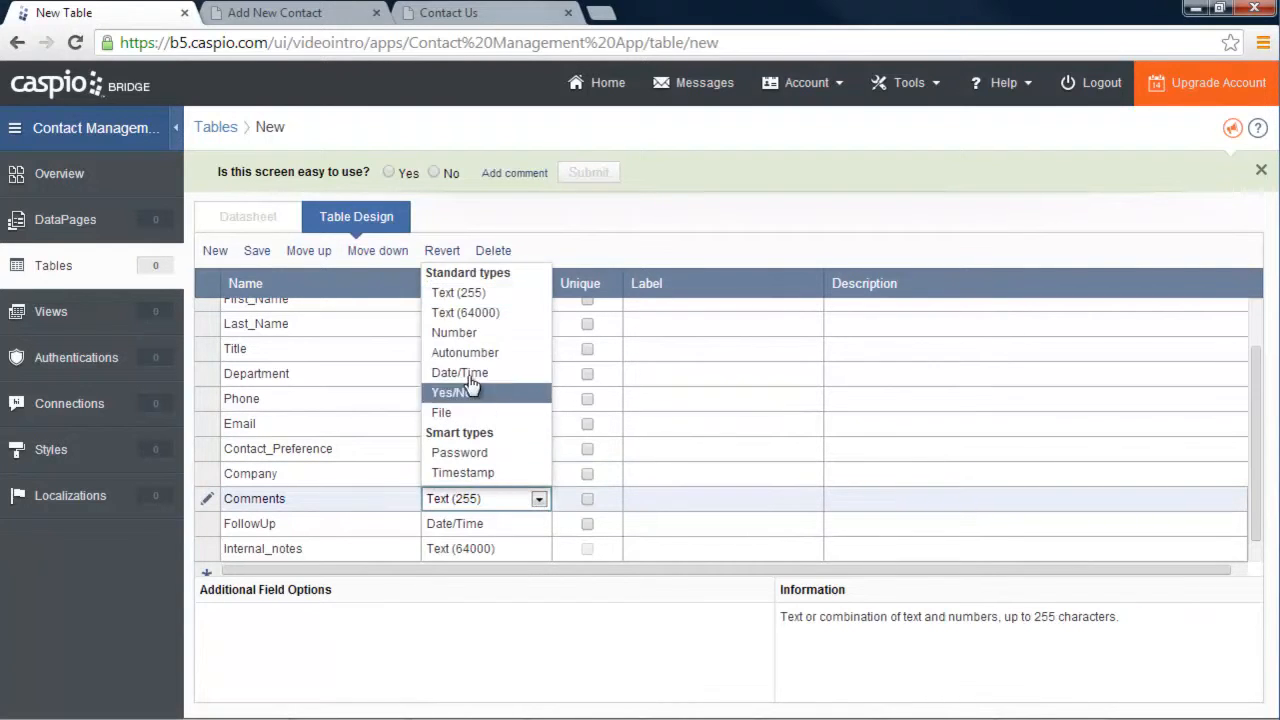
click(466, 312)
scroll(690, 405, up, 2)
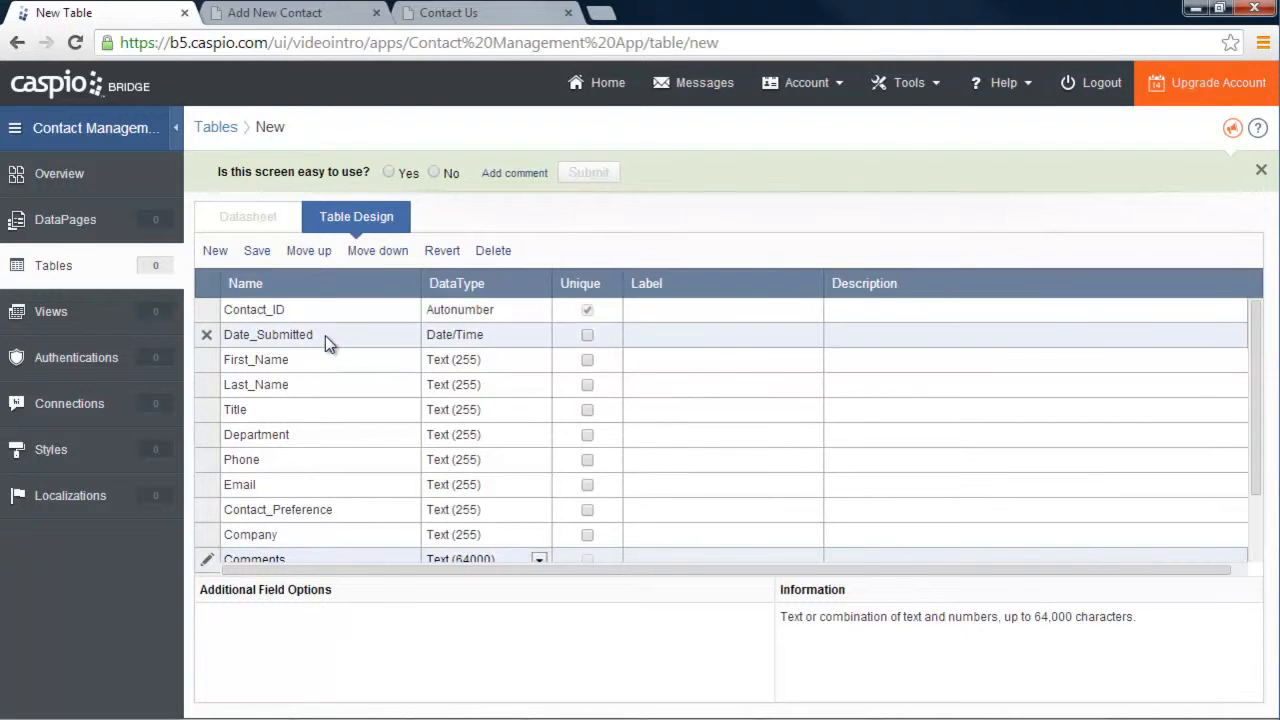
Confirm Date/Time as the data type of Date_Submitted
click(545, 337)
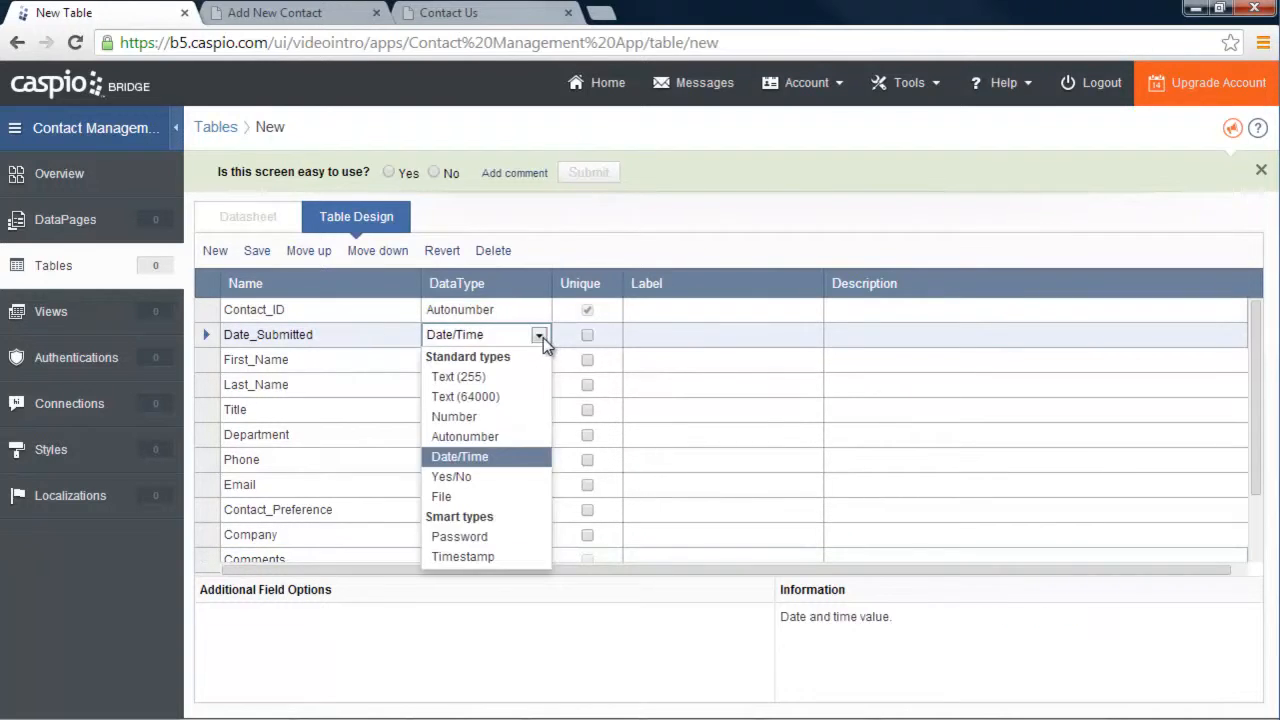
click(491, 465)
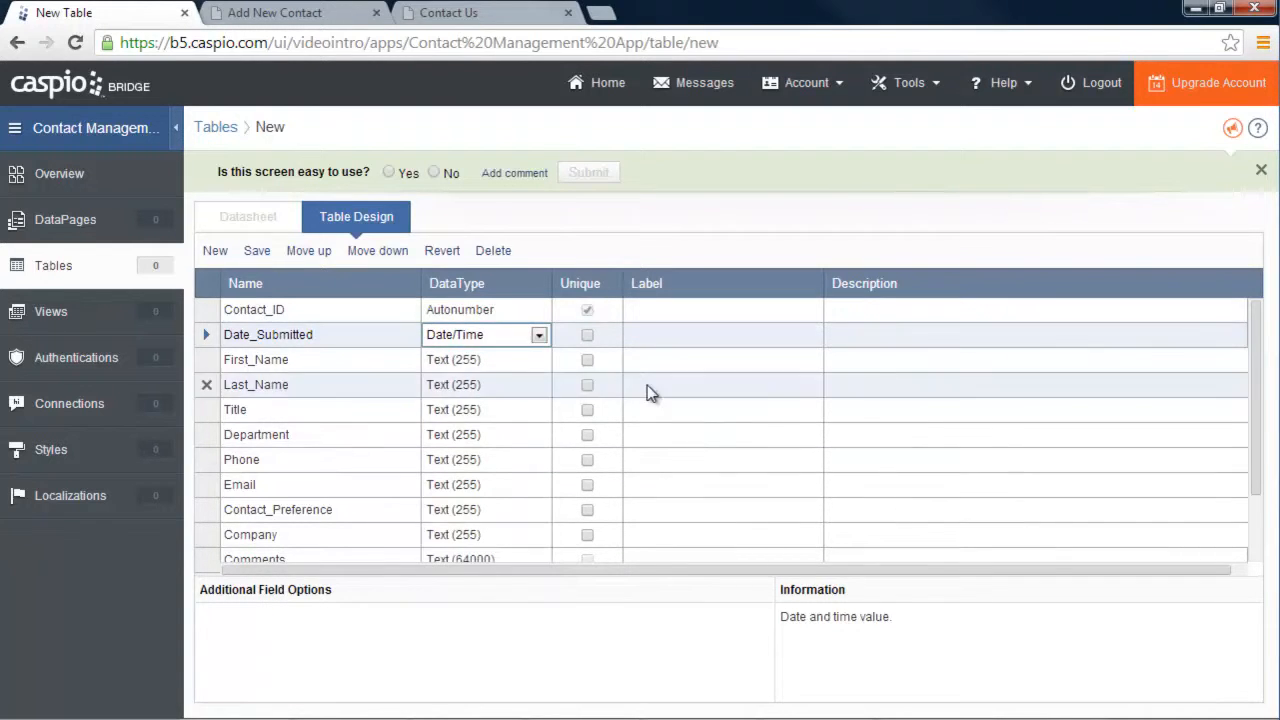
scroll(652, 390, down, 3)
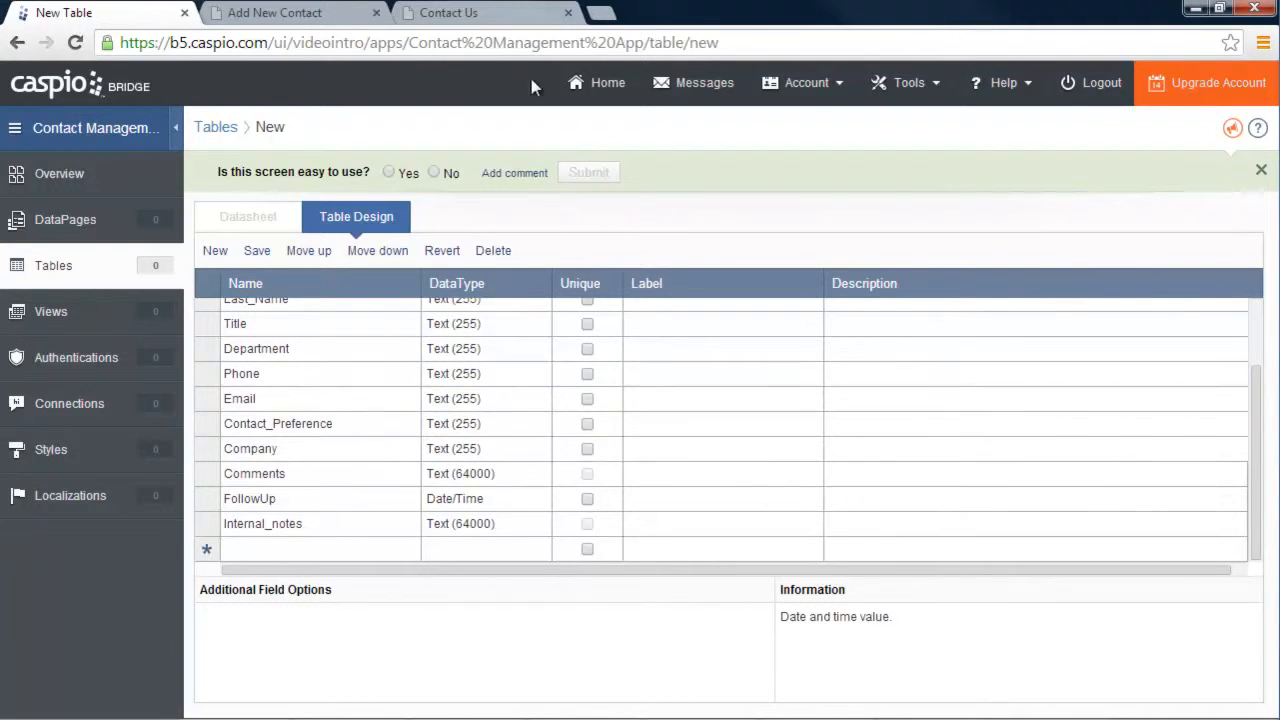
After checking the Contact Us form, set Comments to Text (64000)
click(498, 13)
scroll(723, 477, down, 3)
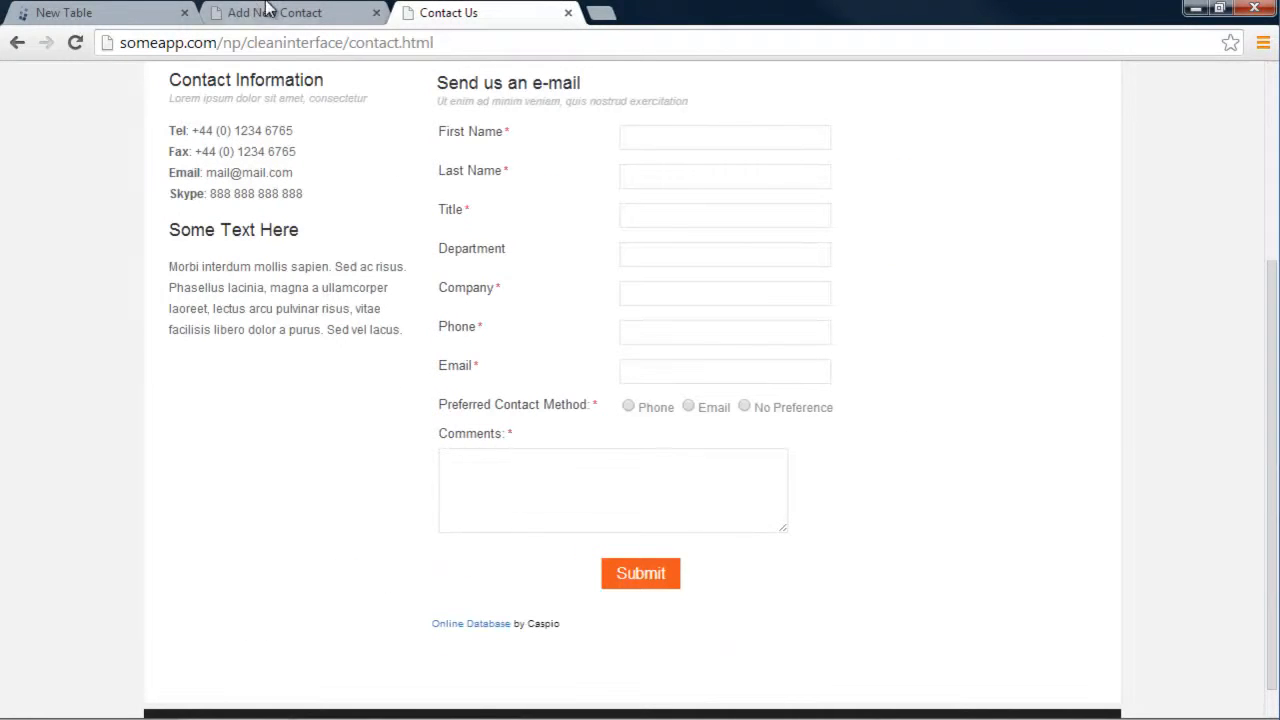
click(78, 13)
click(500, 473)
click(539, 474)
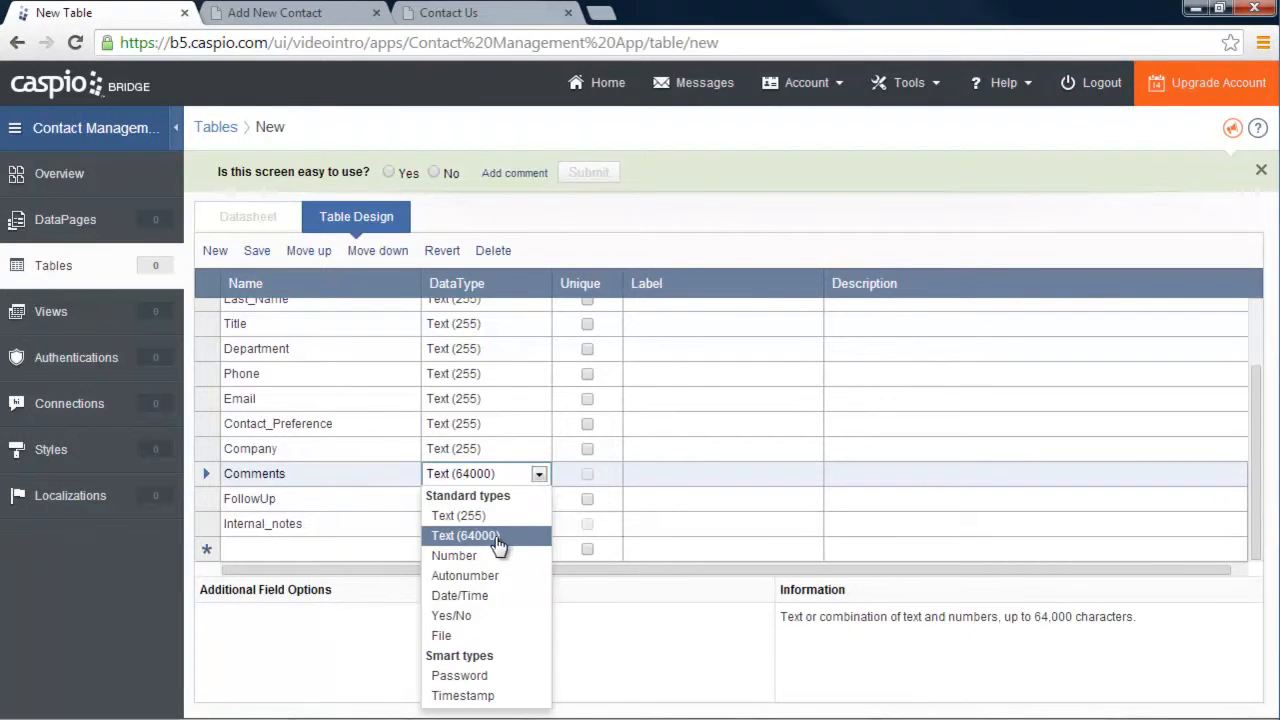
click(498, 537)
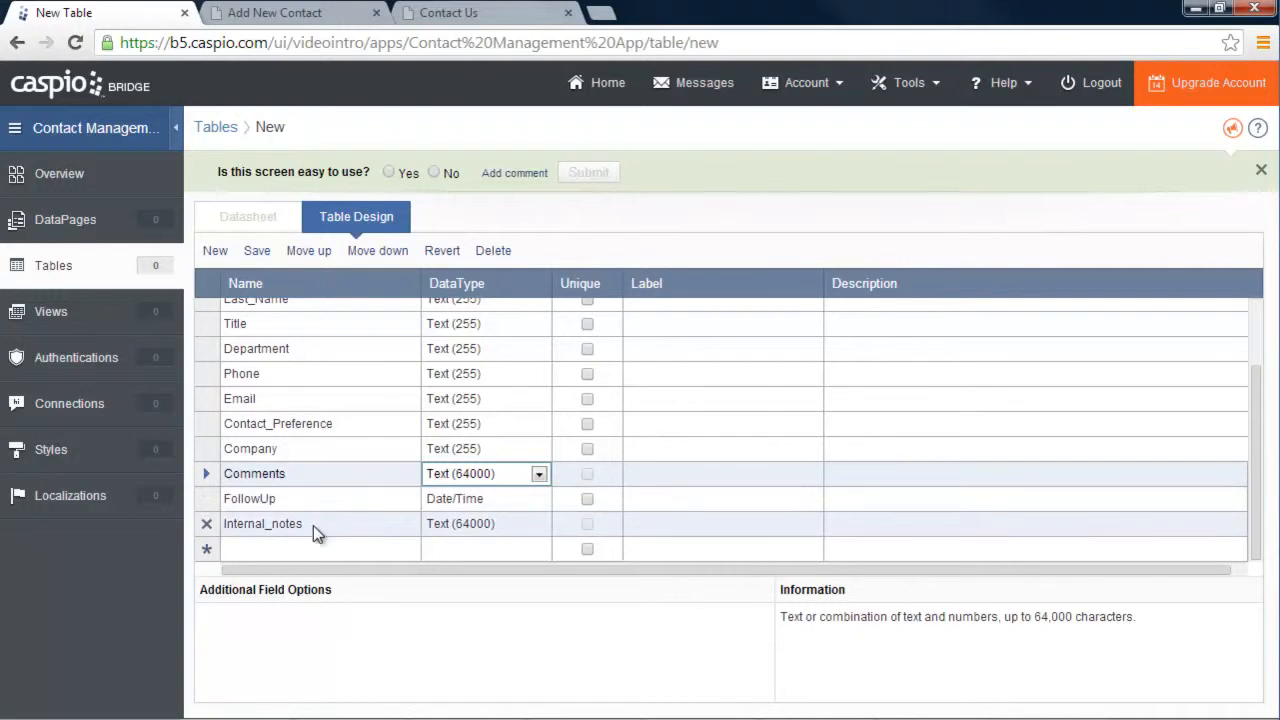
Set Internal_notes to Text (64000) and scroll the field grid to the top
click(542, 523)
click(546, 520)
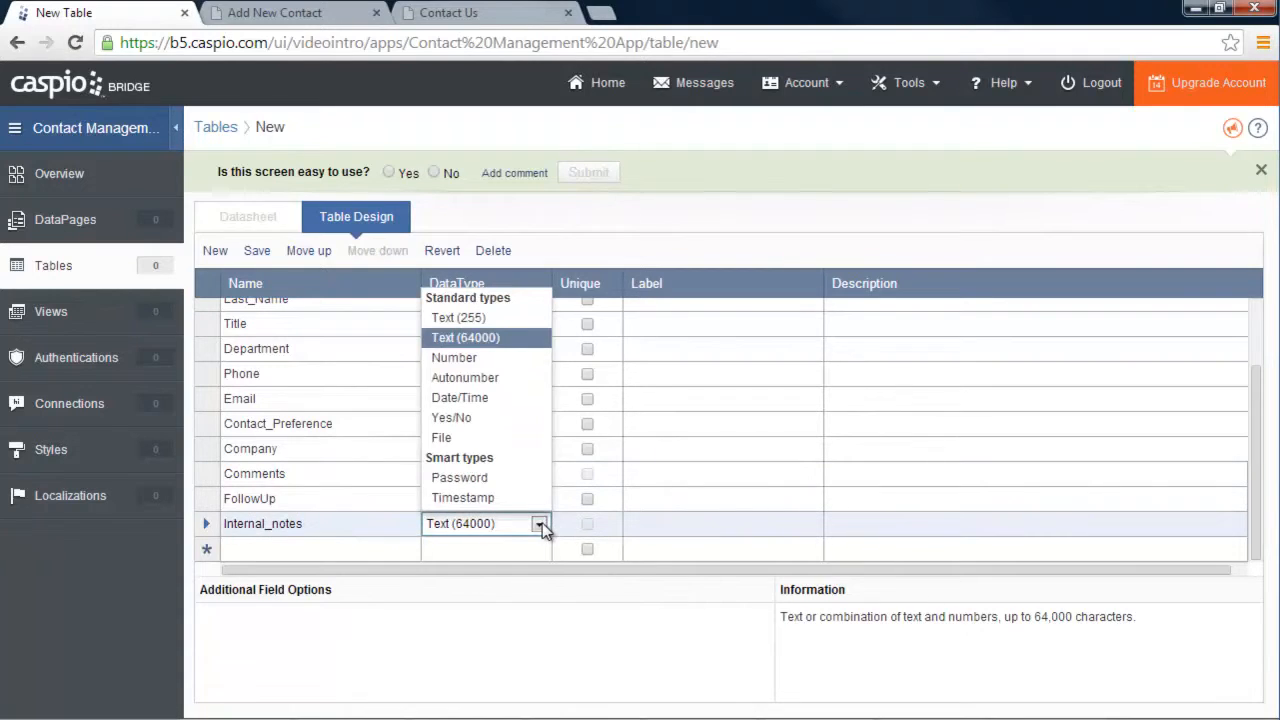
click(507, 338)
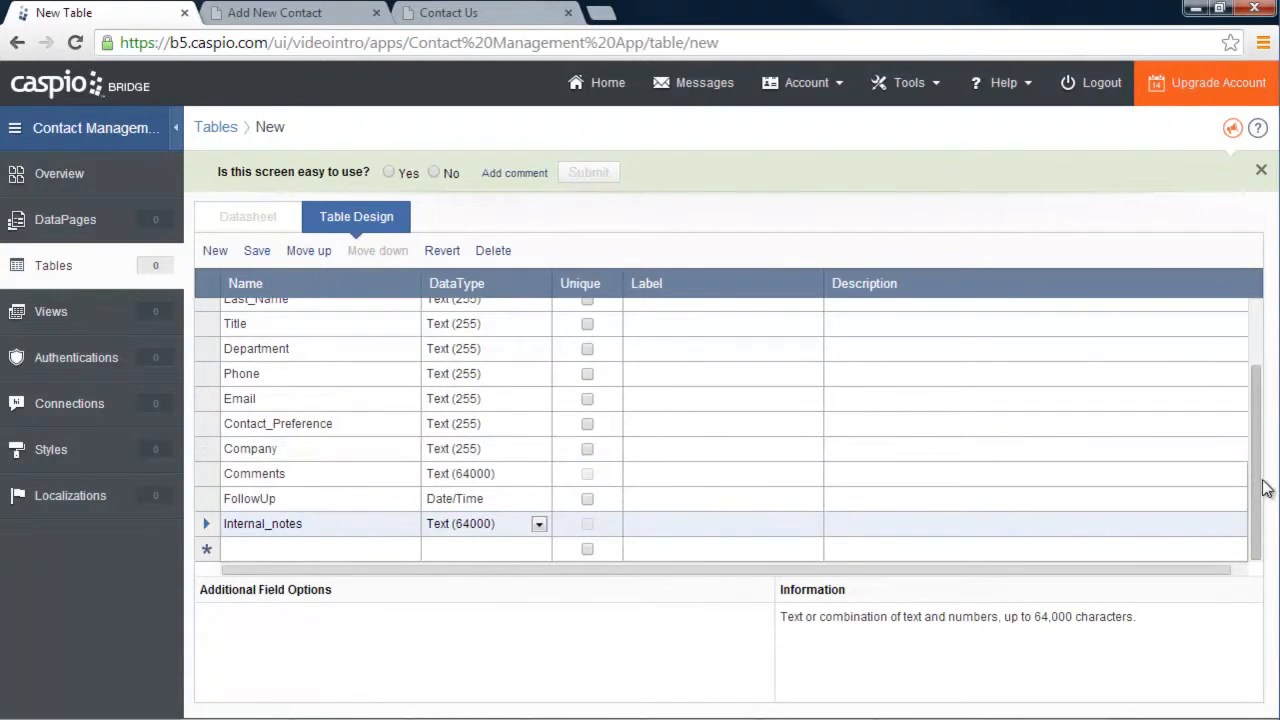
drag(1257, 485, 1256, 408)
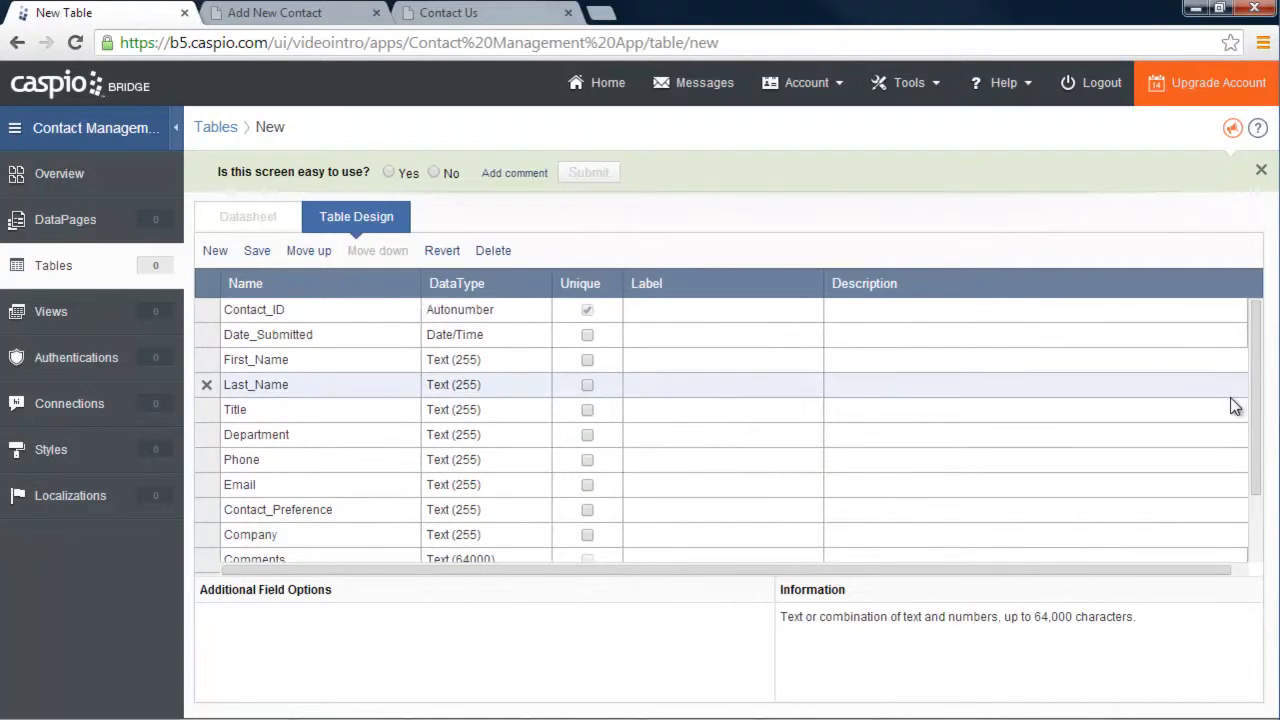
Save the table design as Contacts and begin a new blank table
click(257, 250)
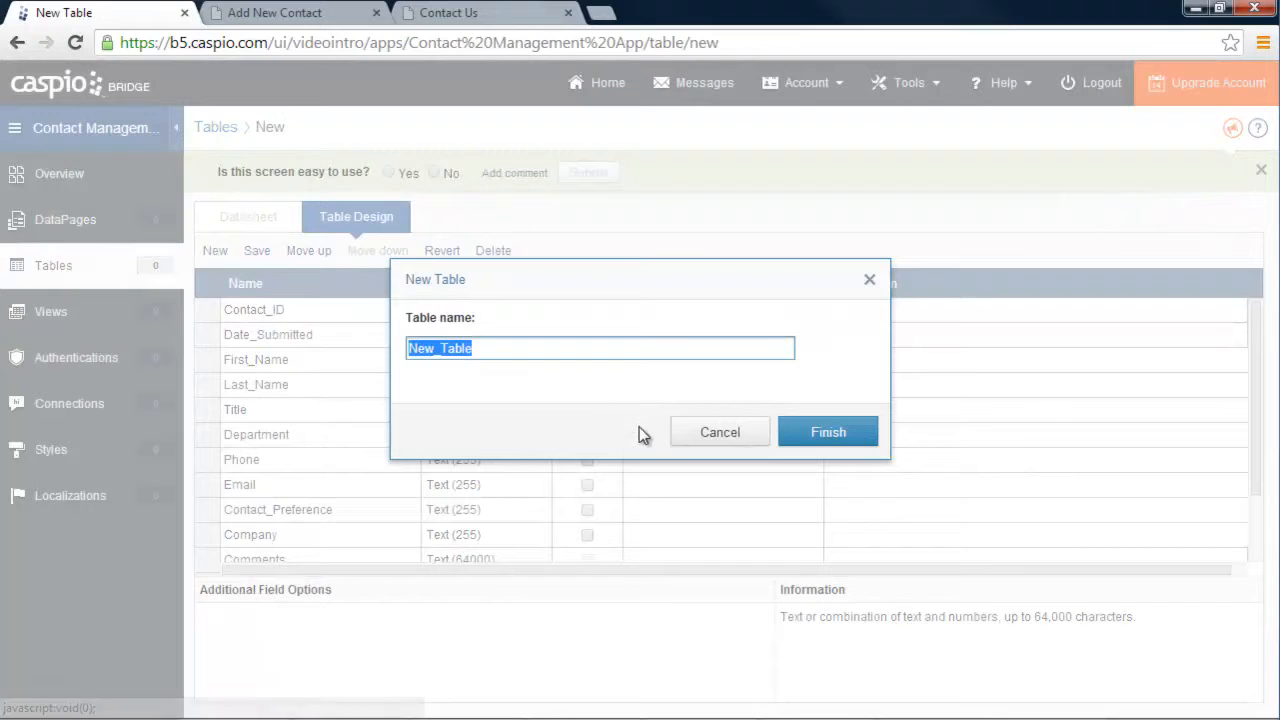
text(Contacts)
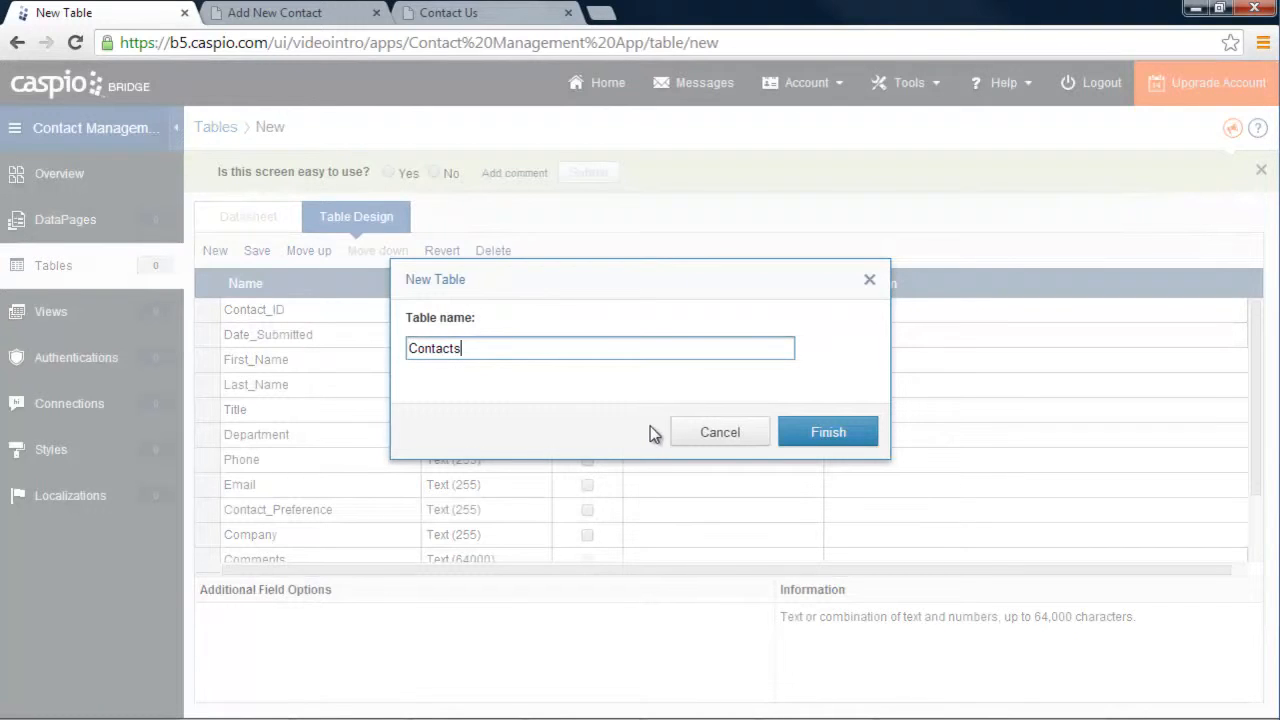
click(813, 433)
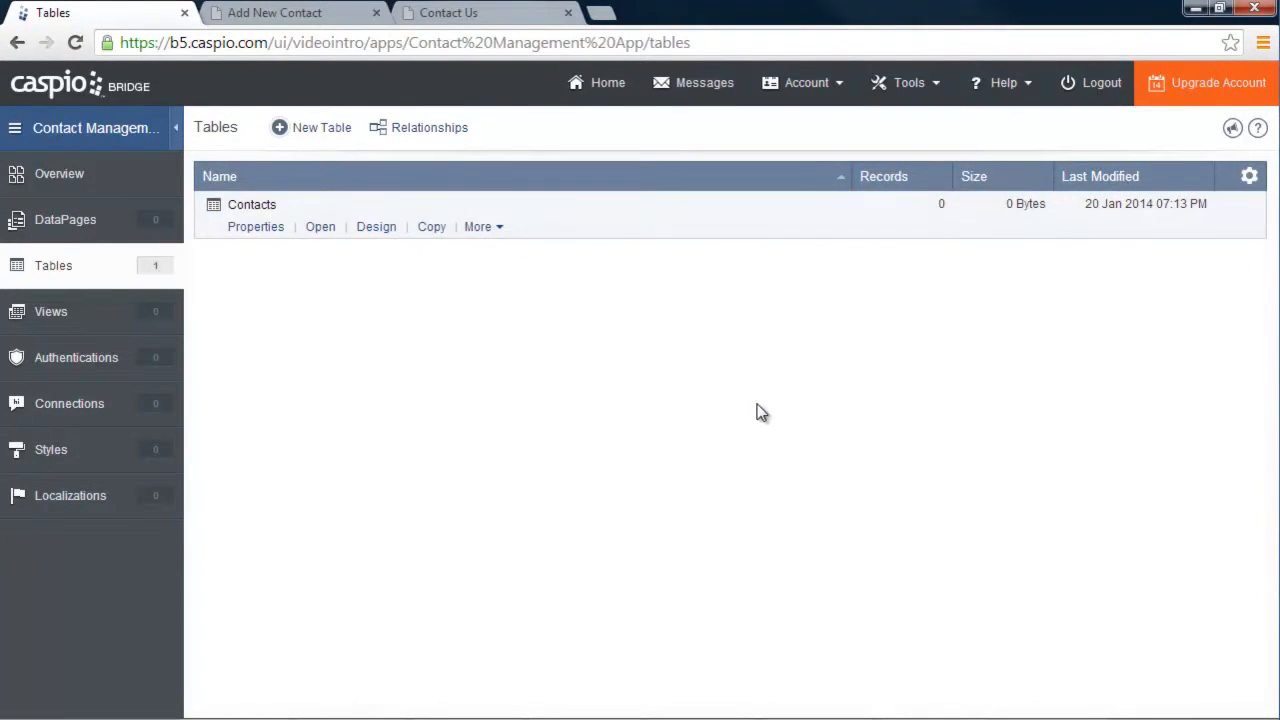
click(324, 137)
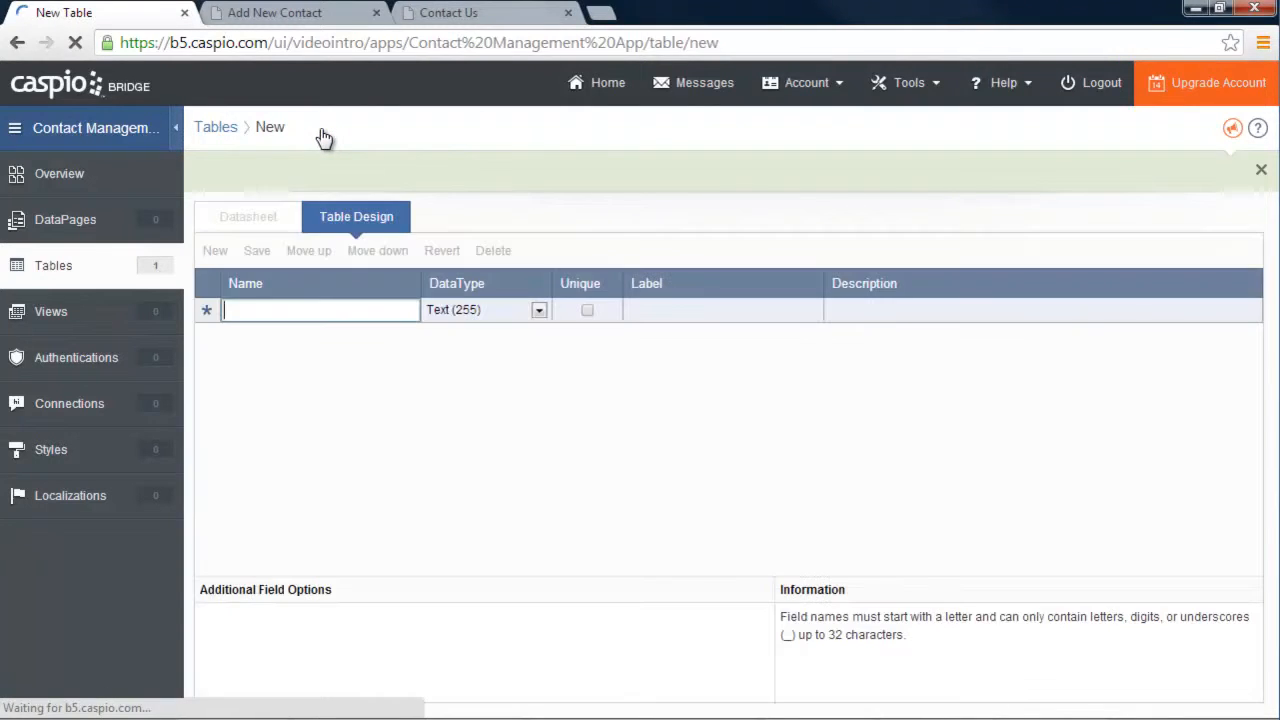
Dismiss the feedback bar and add a User_ID field of type Autonumber
click(1261, 170)
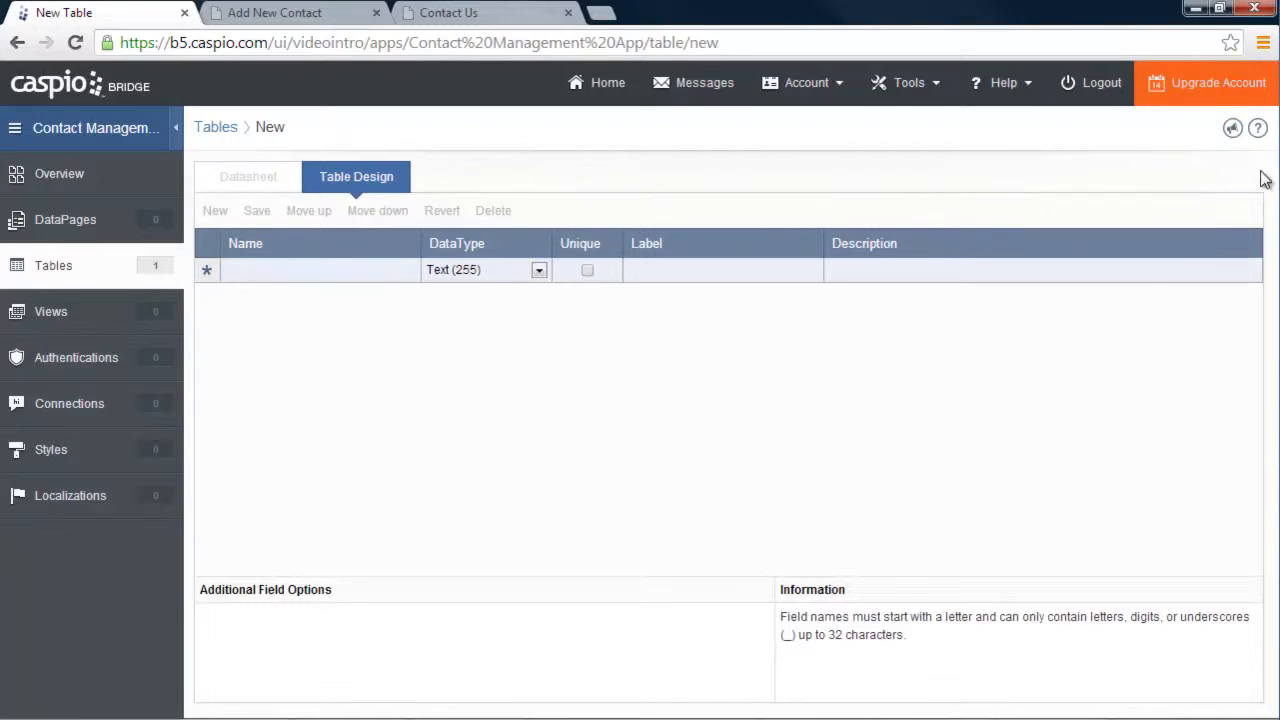
click(272, 270)
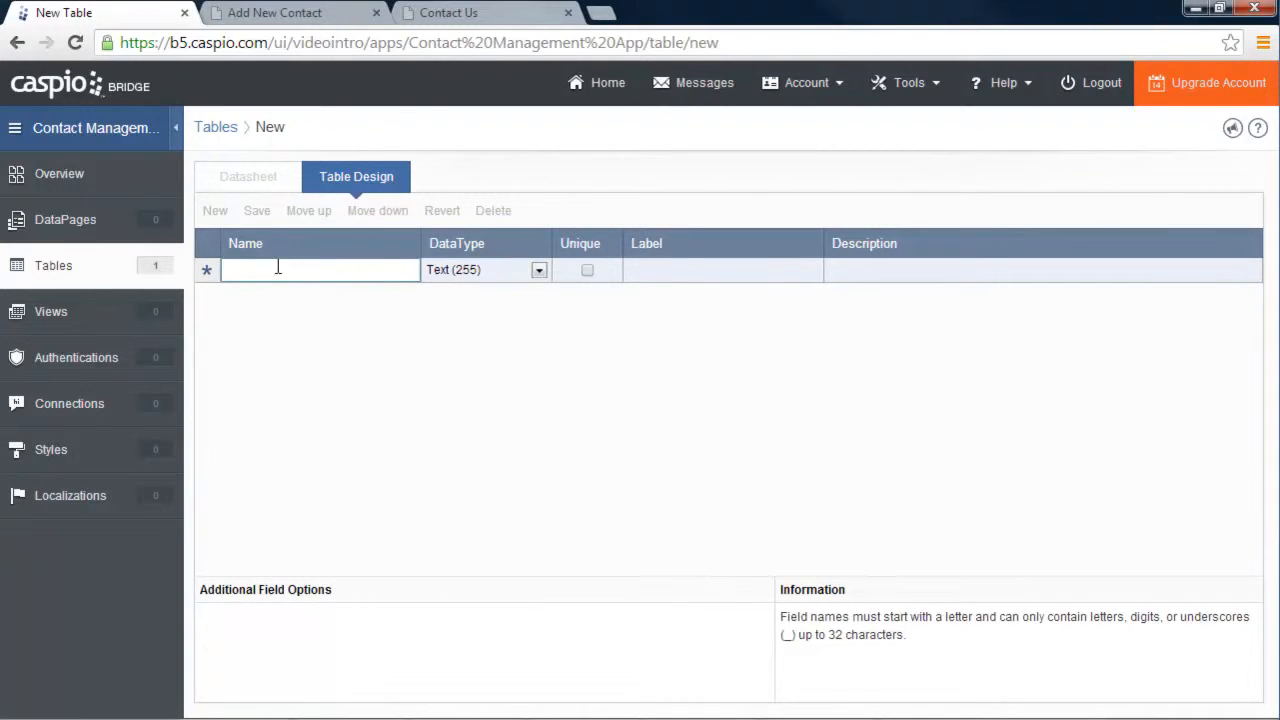
text(User)
key(BackSpace)
key(BackSpace)
text(User_ID)
click(539, 273)
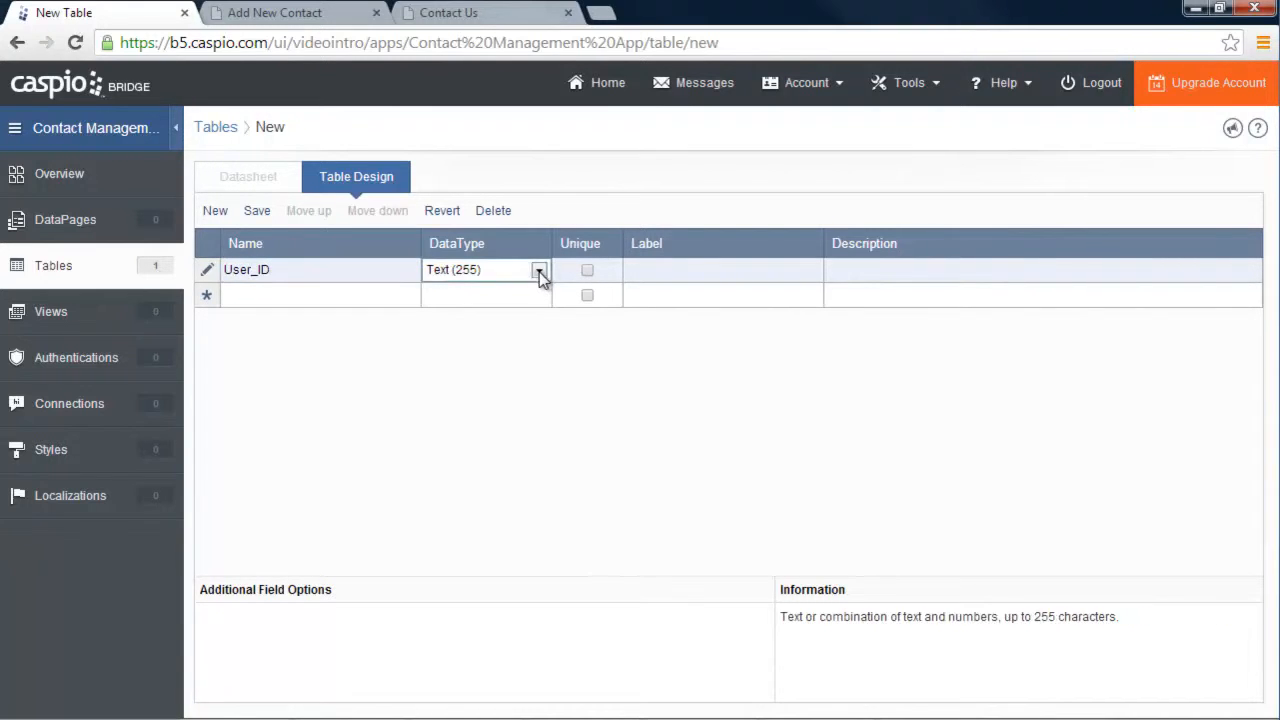
click(539, 273)
click(526, 369)
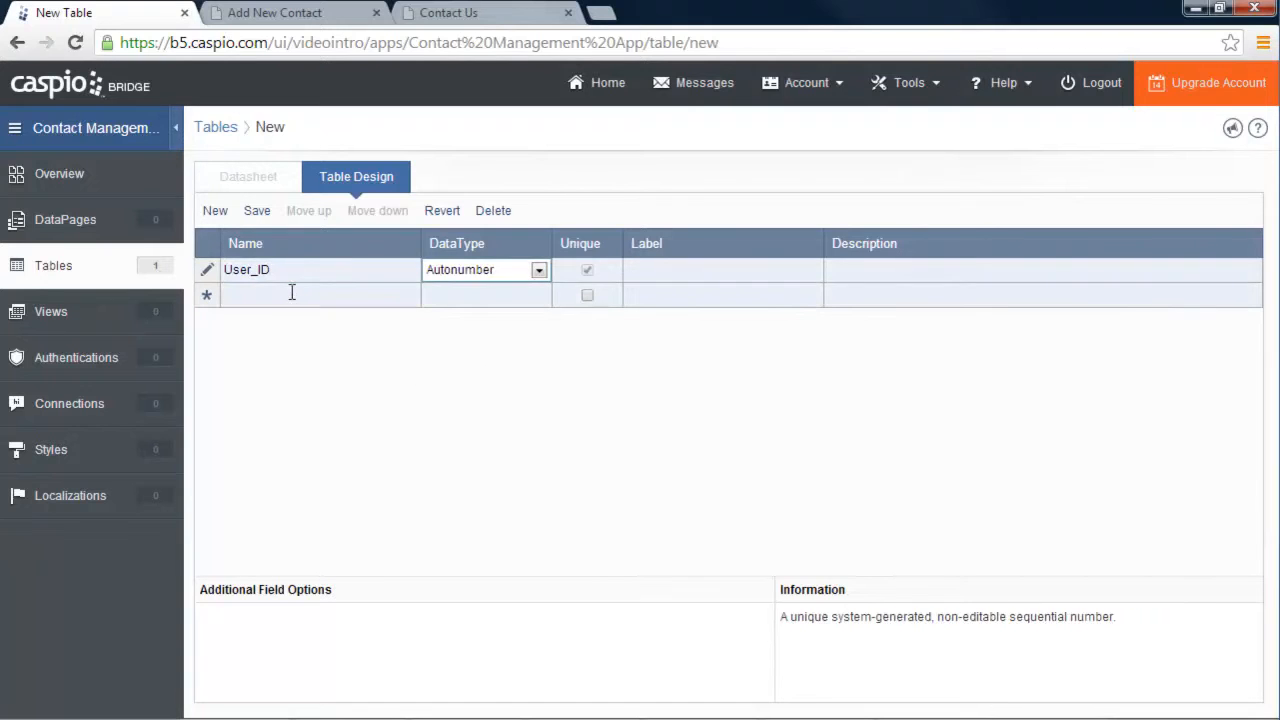
Add Name, Email and Password fields, with Password using the Password data type
click(293, 296)
text(Name)
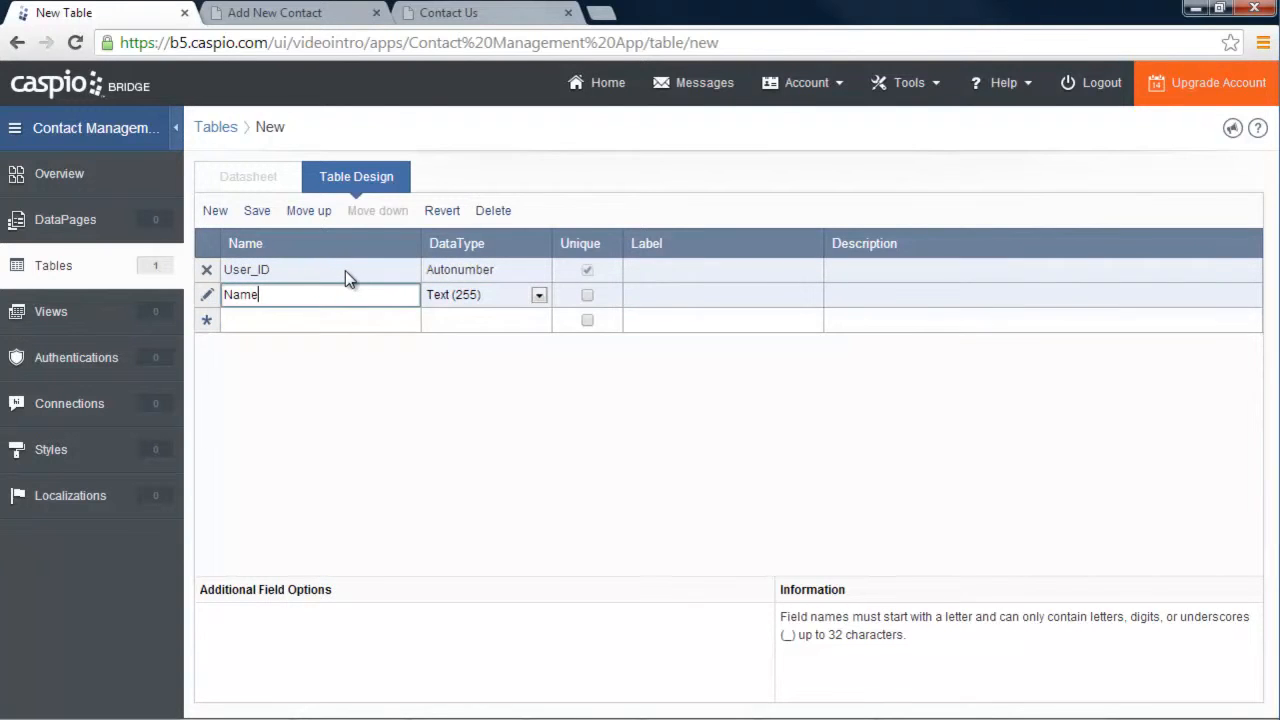
click(324, 319)
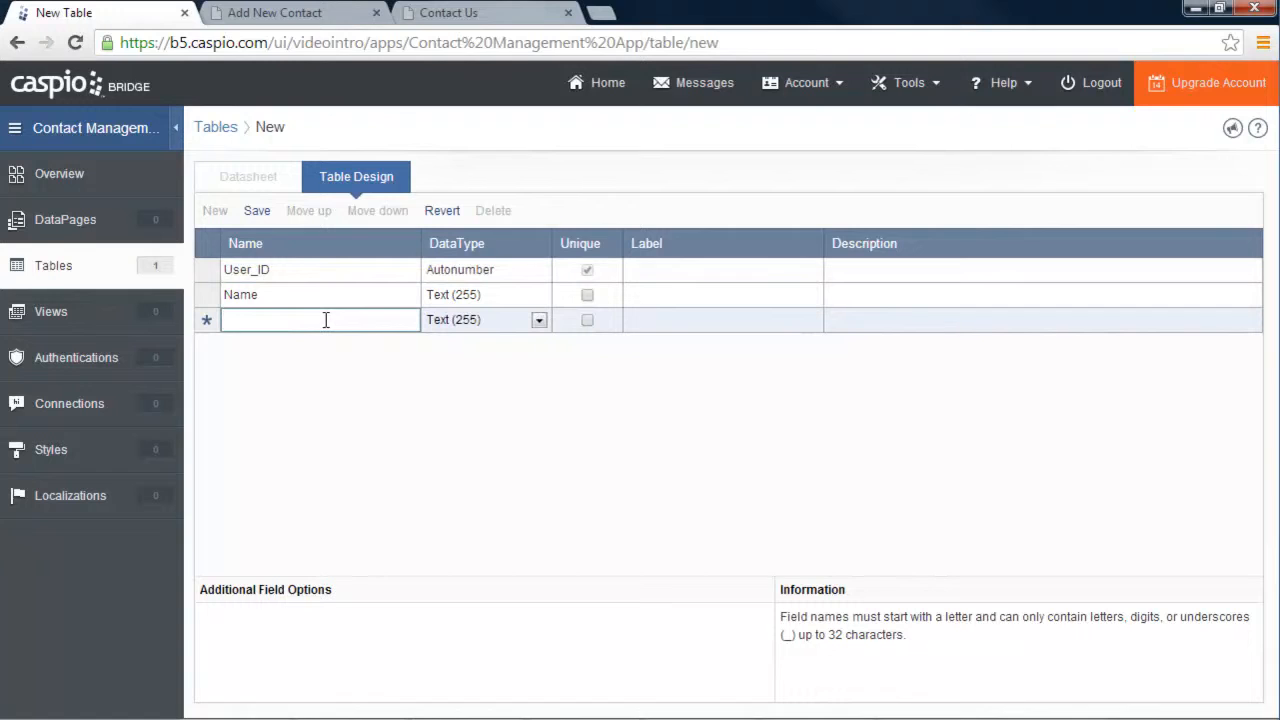
text(Email)
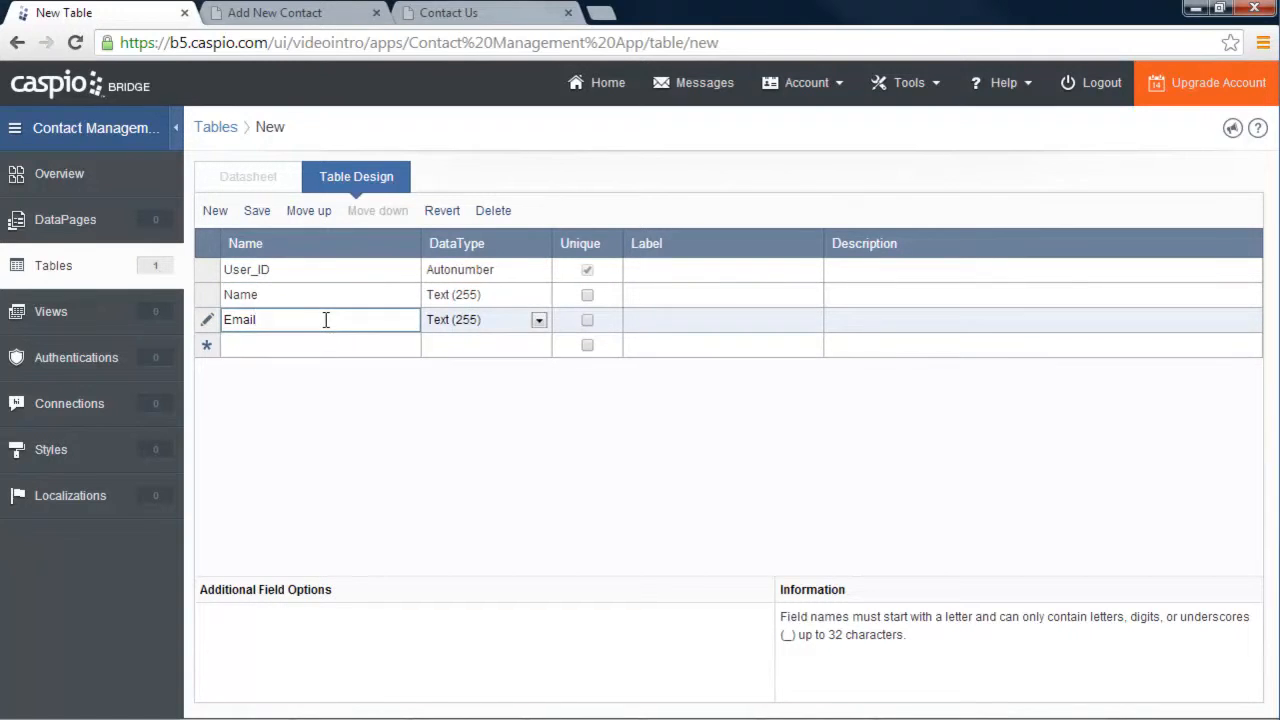
click(323, 345)
text(Password)
click(539, 345)
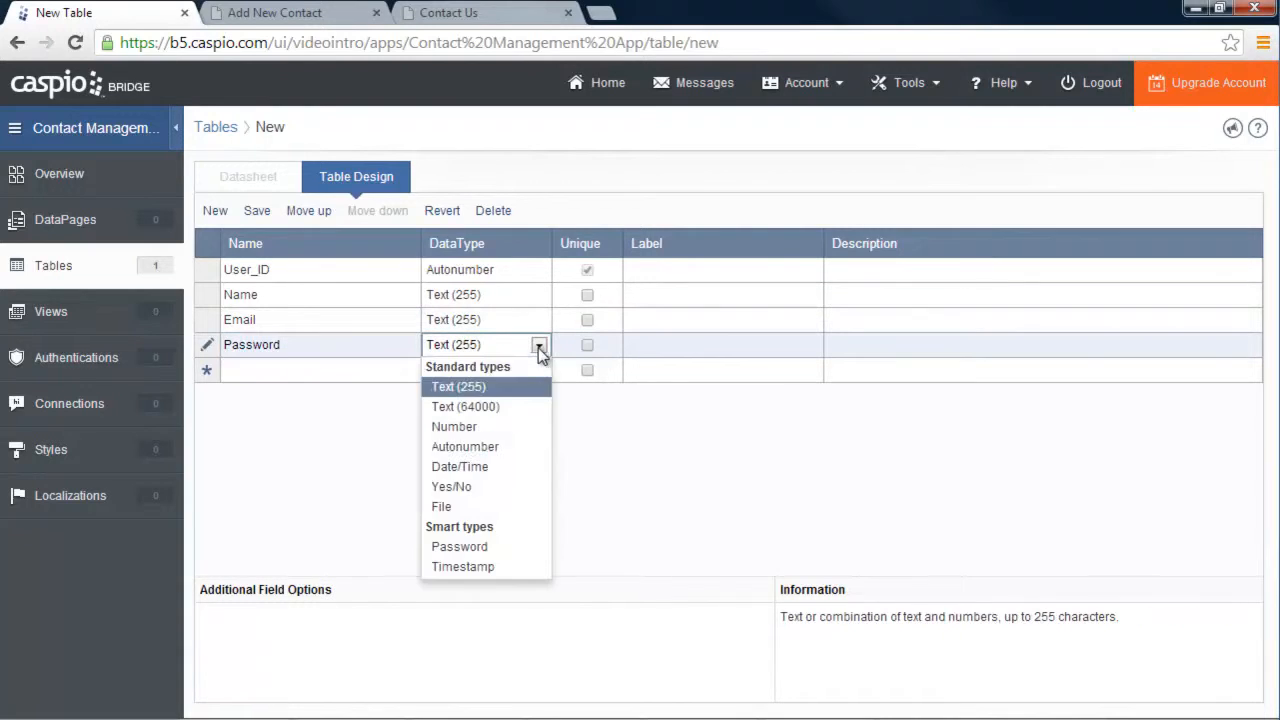
click(465, 546)
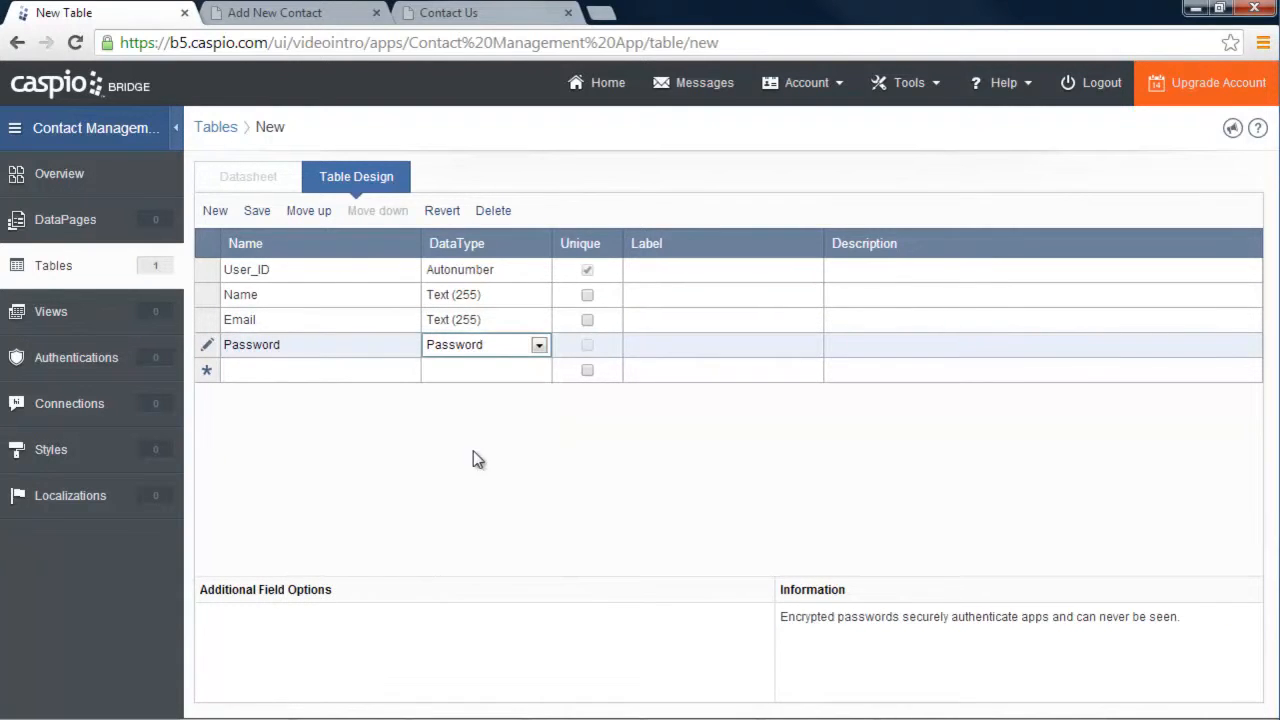
Mark the Email field Unique and confirm Password keeps the Password data type
click(587, 320)
click(587, 320)
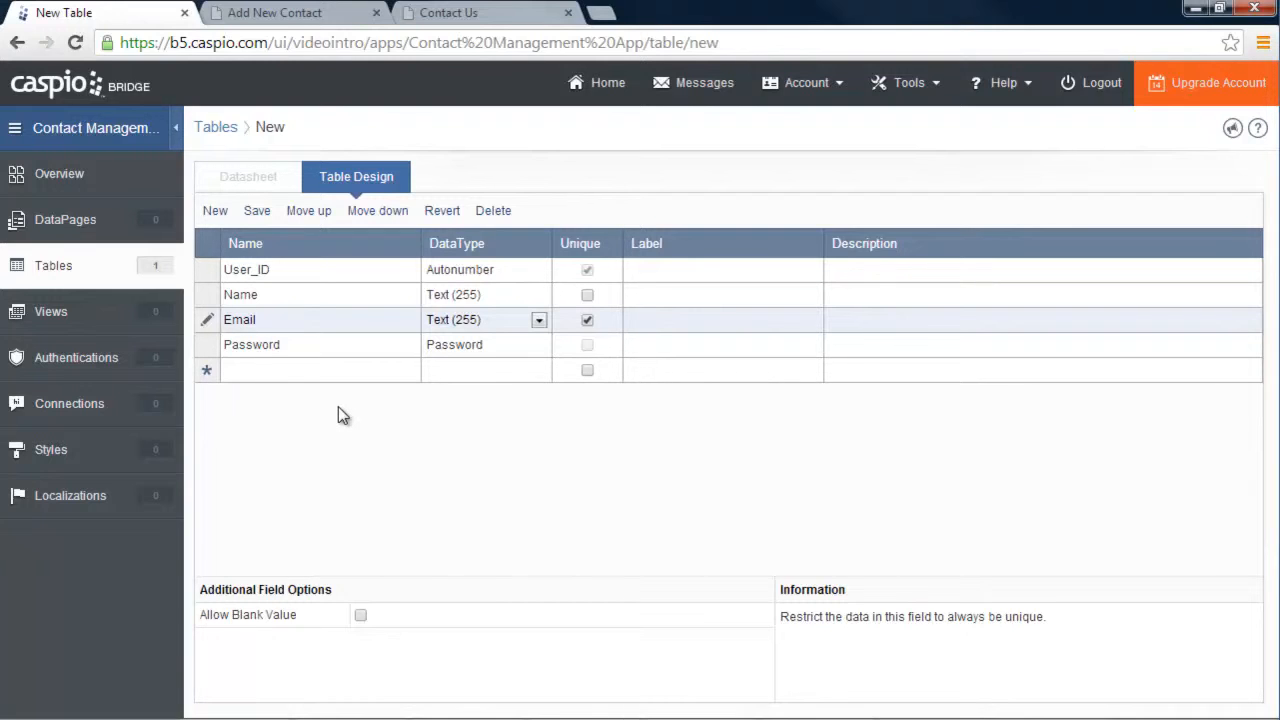
click(587, 319)
click(539, 344)
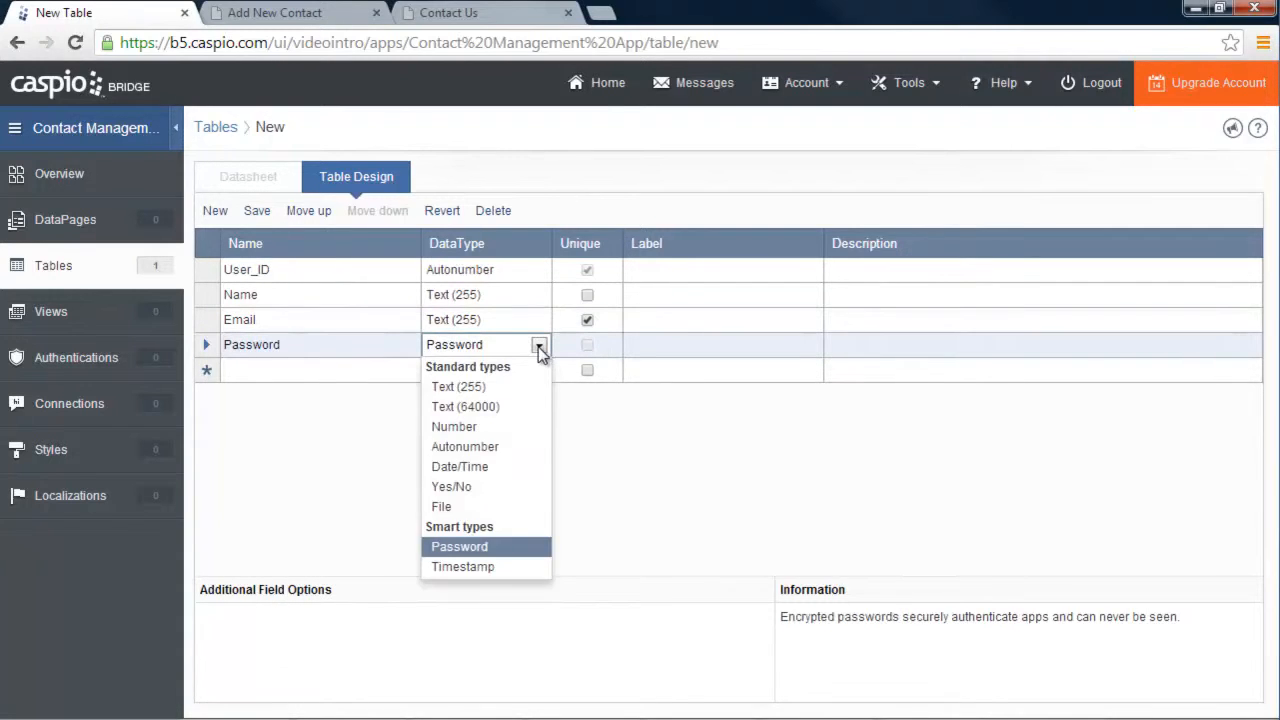
click(482, 550)
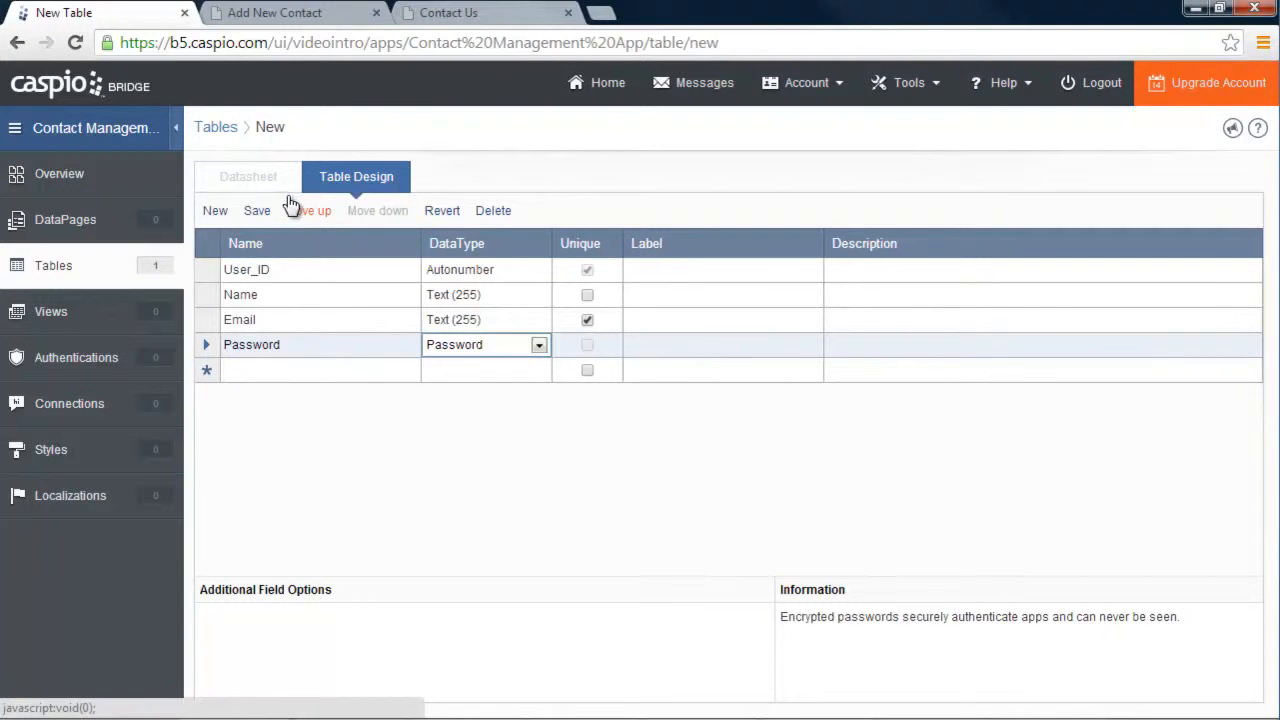
Save the new table as Users_Table
click(257, 212)
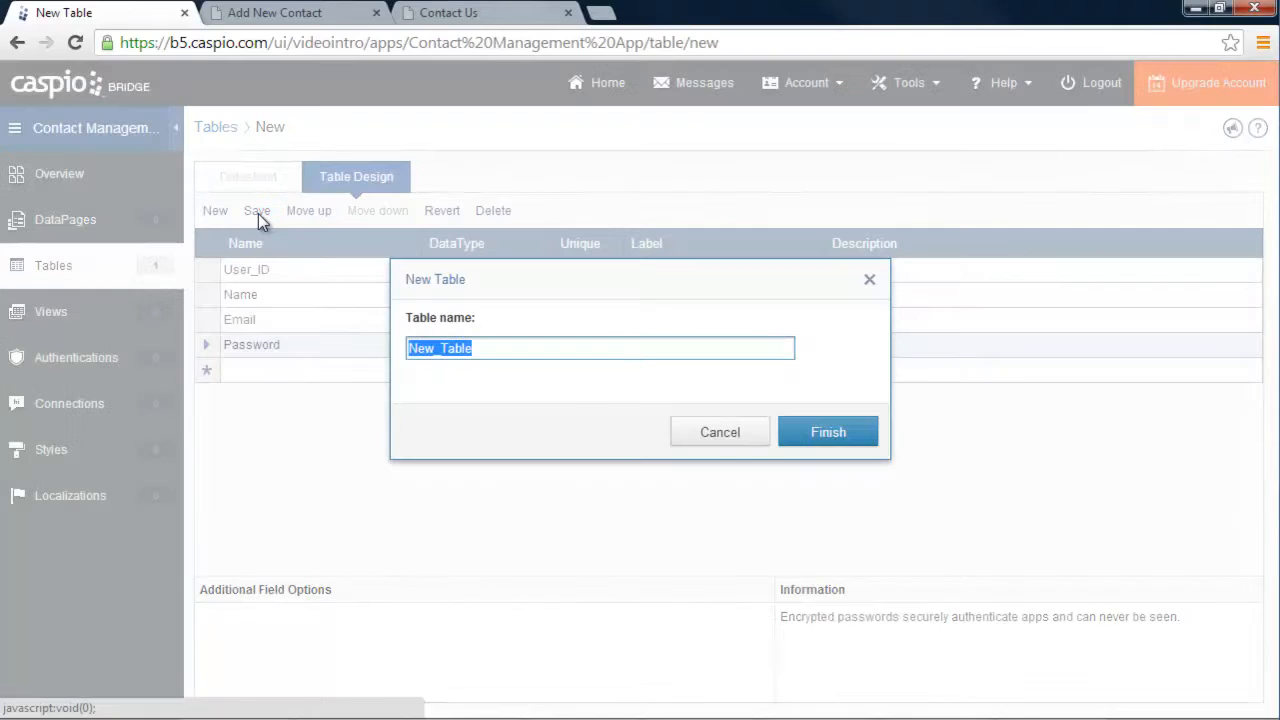
text(Users)
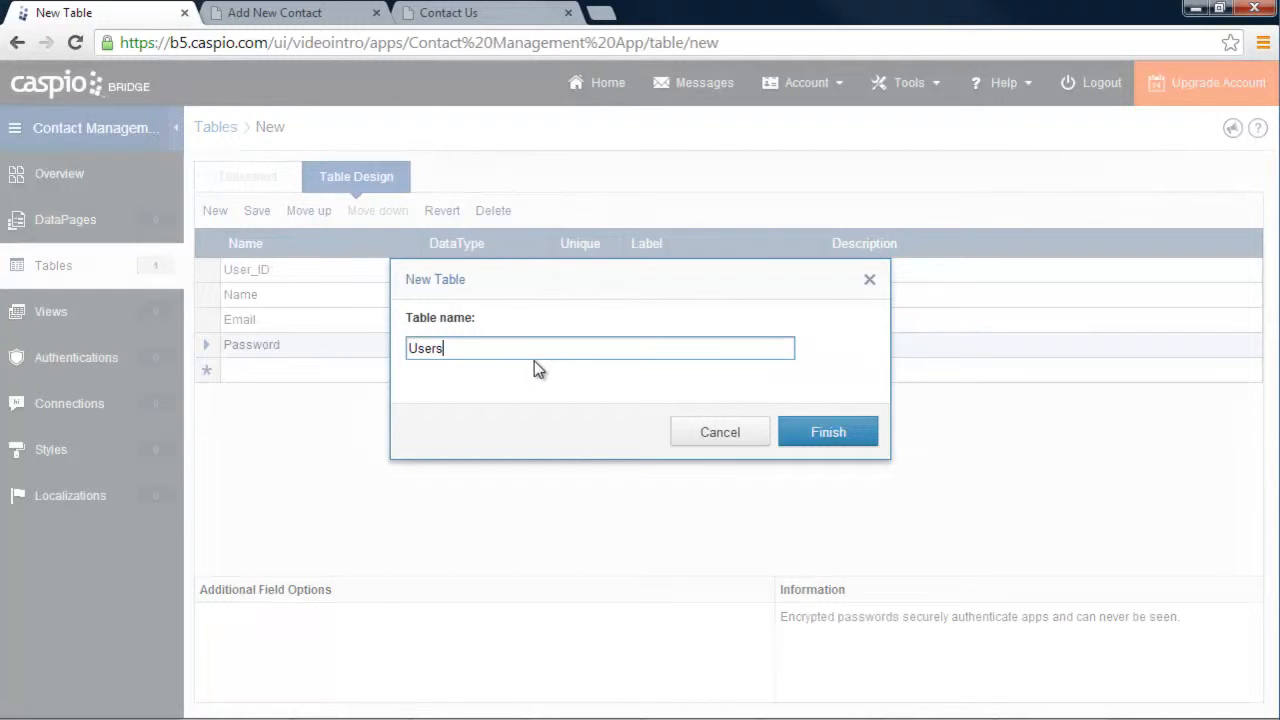
text(_Table)
click(790, 440)
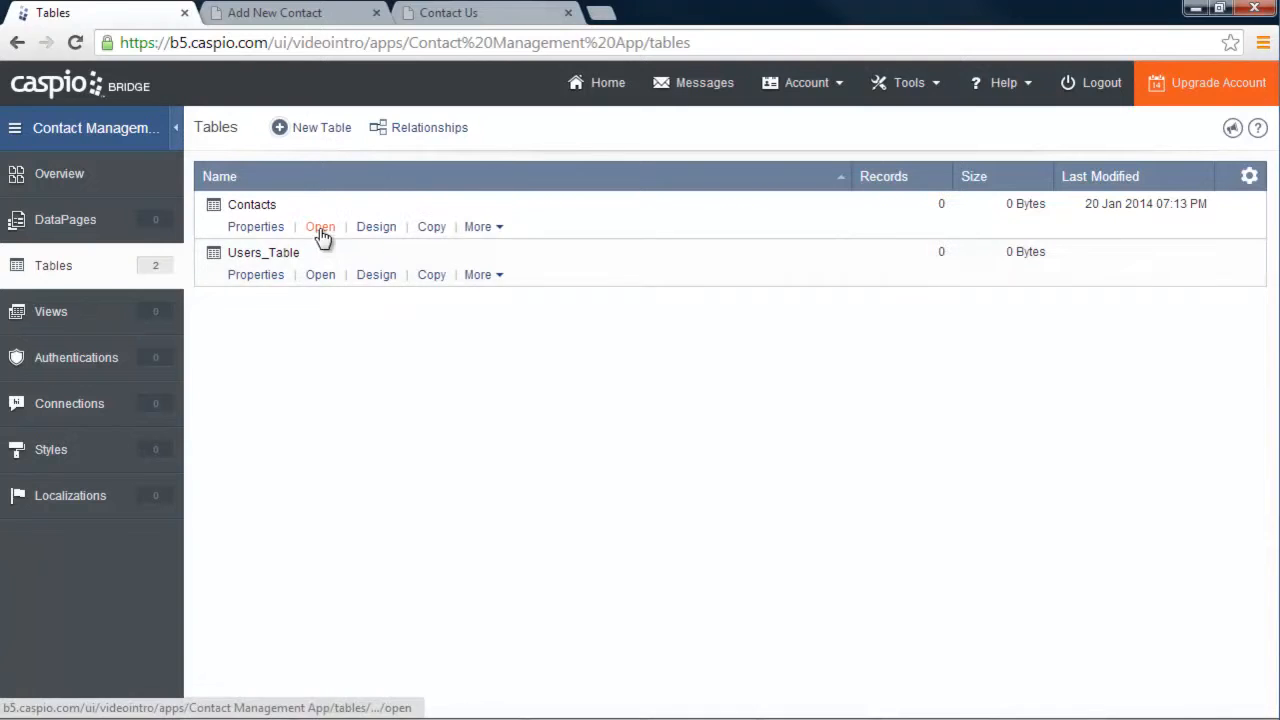
Open the empty Contacts datasheet, dismiss the feedback bar, and return to Tables
click(320, 227)
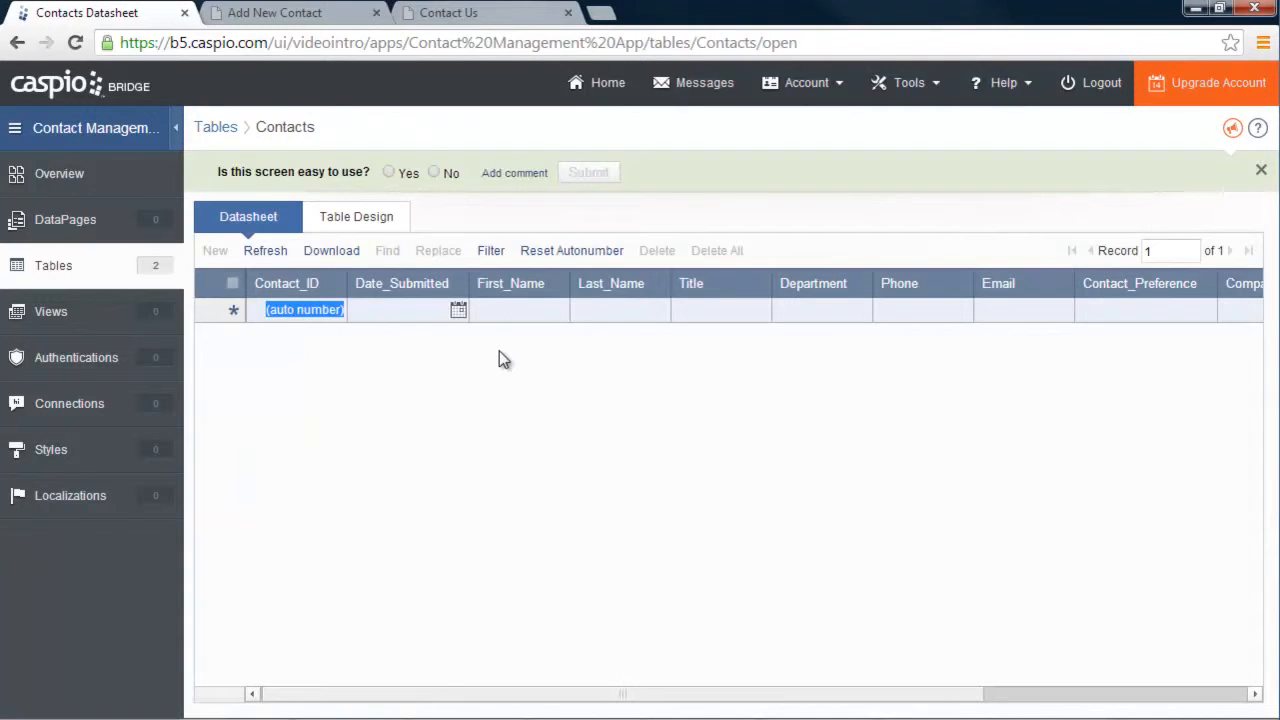
click(1261, 171)
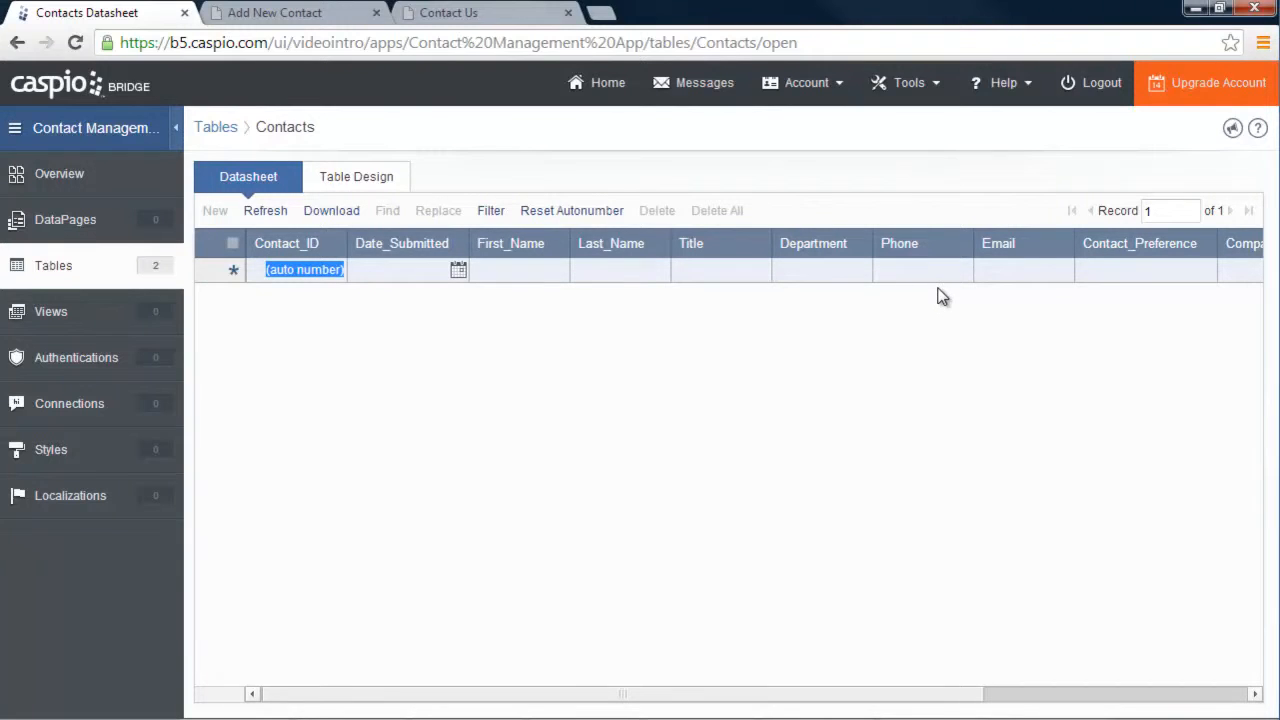
click(105, 279)
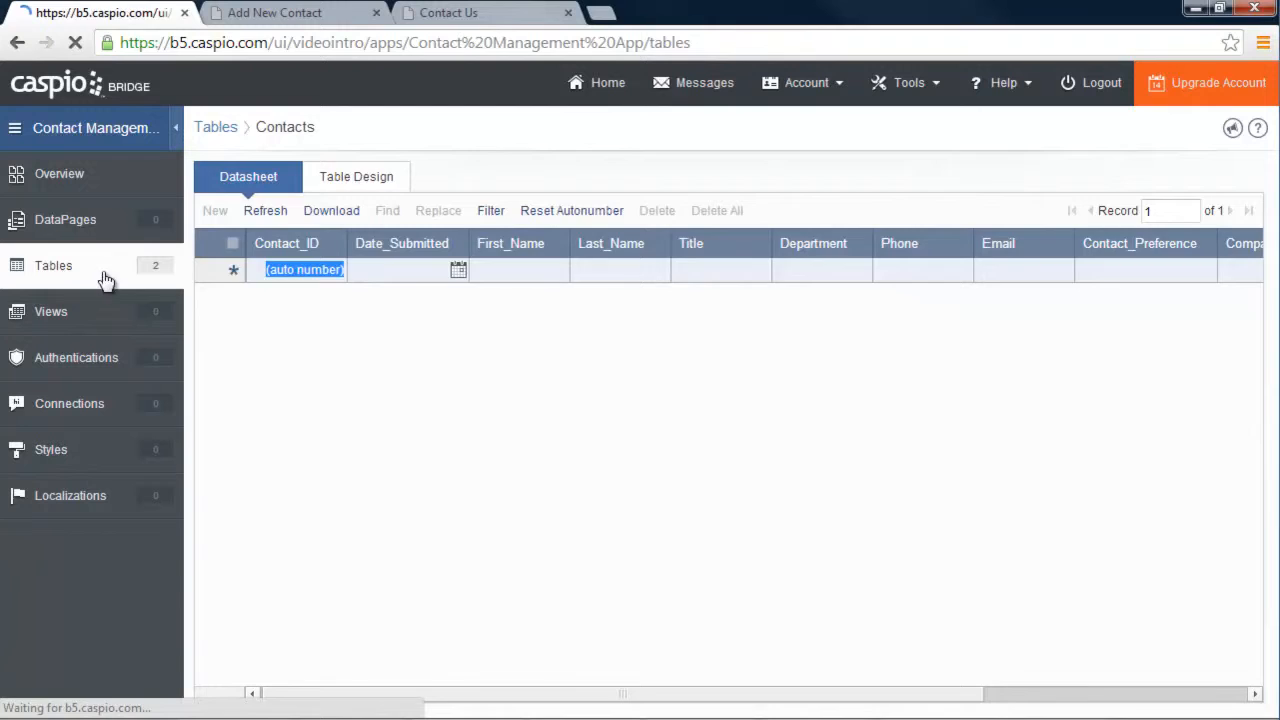
In the Users_Table datasheet, add the first user with a name, e-mail and confirmed password
click(321, 279)
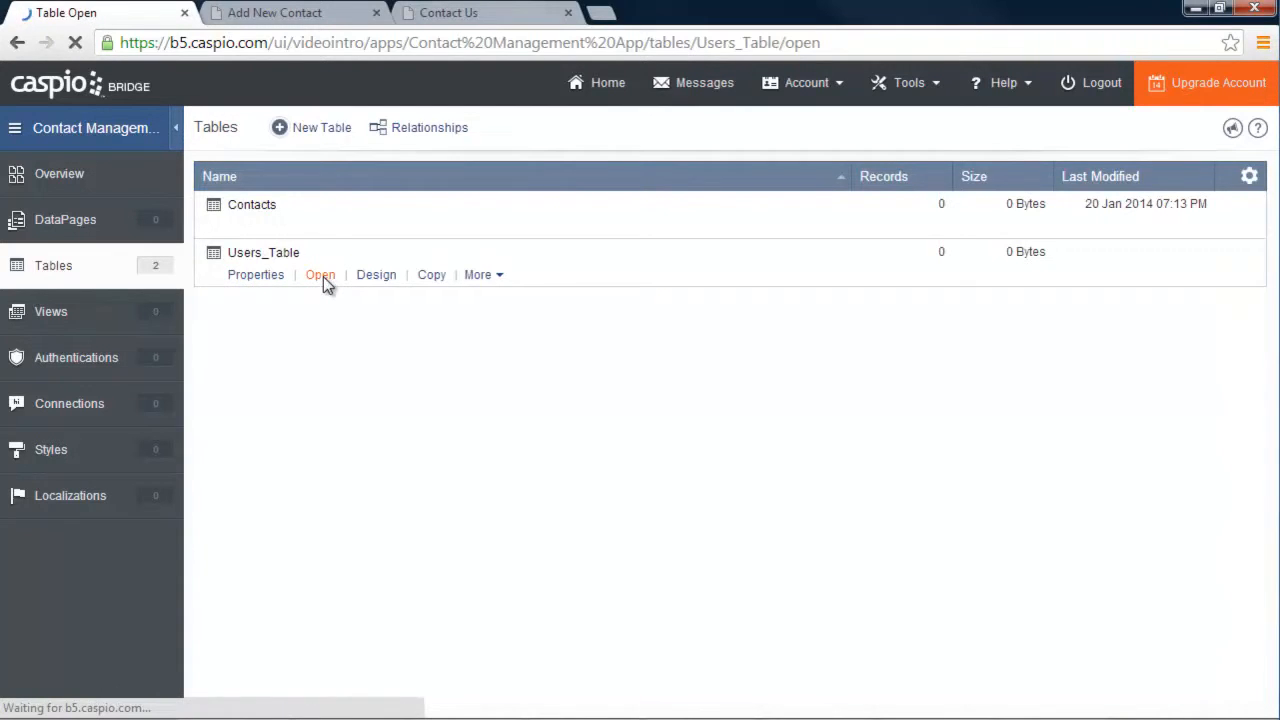
click(404, 269)
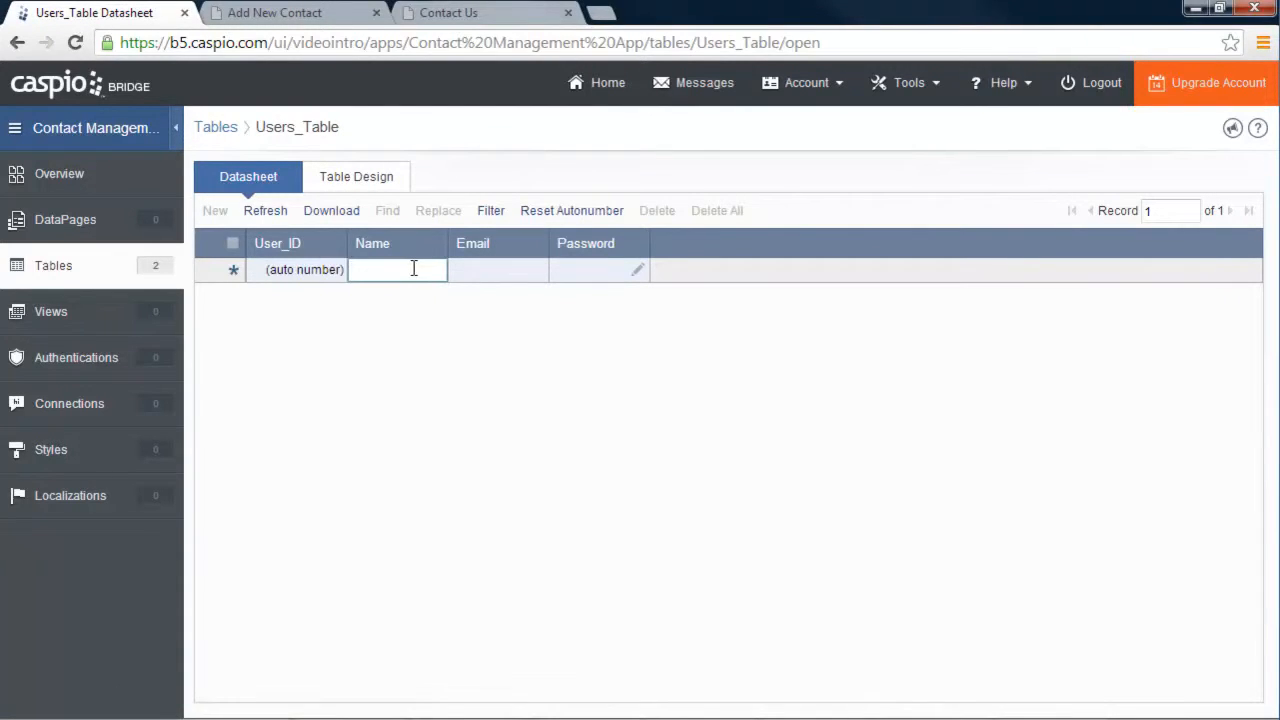
text(John Smith)
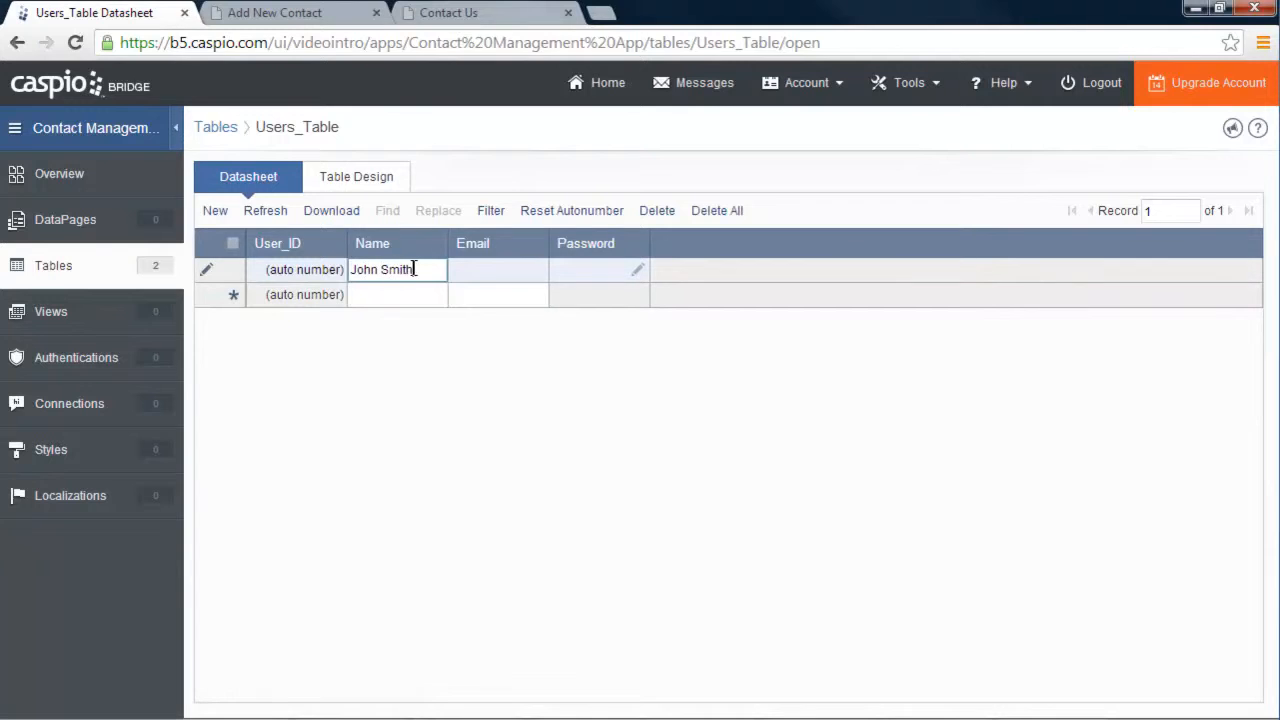
key(Tab)
text(john@test.com)
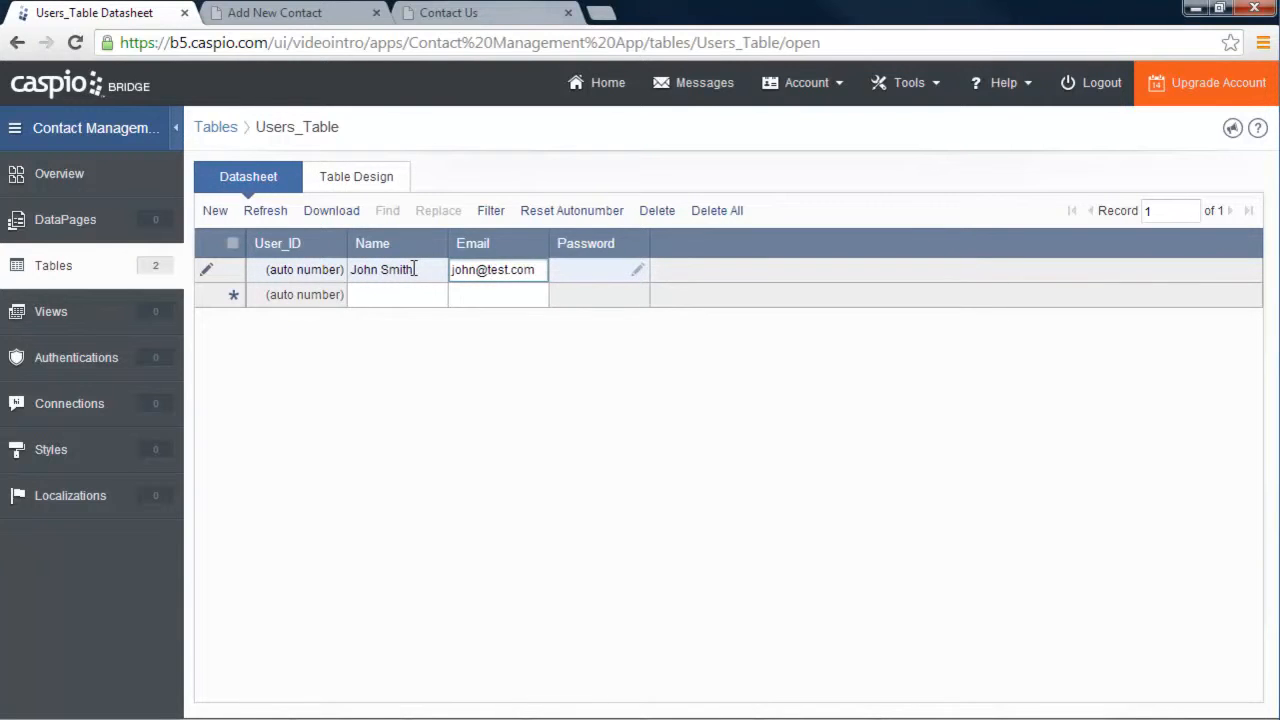
click(637, 270)
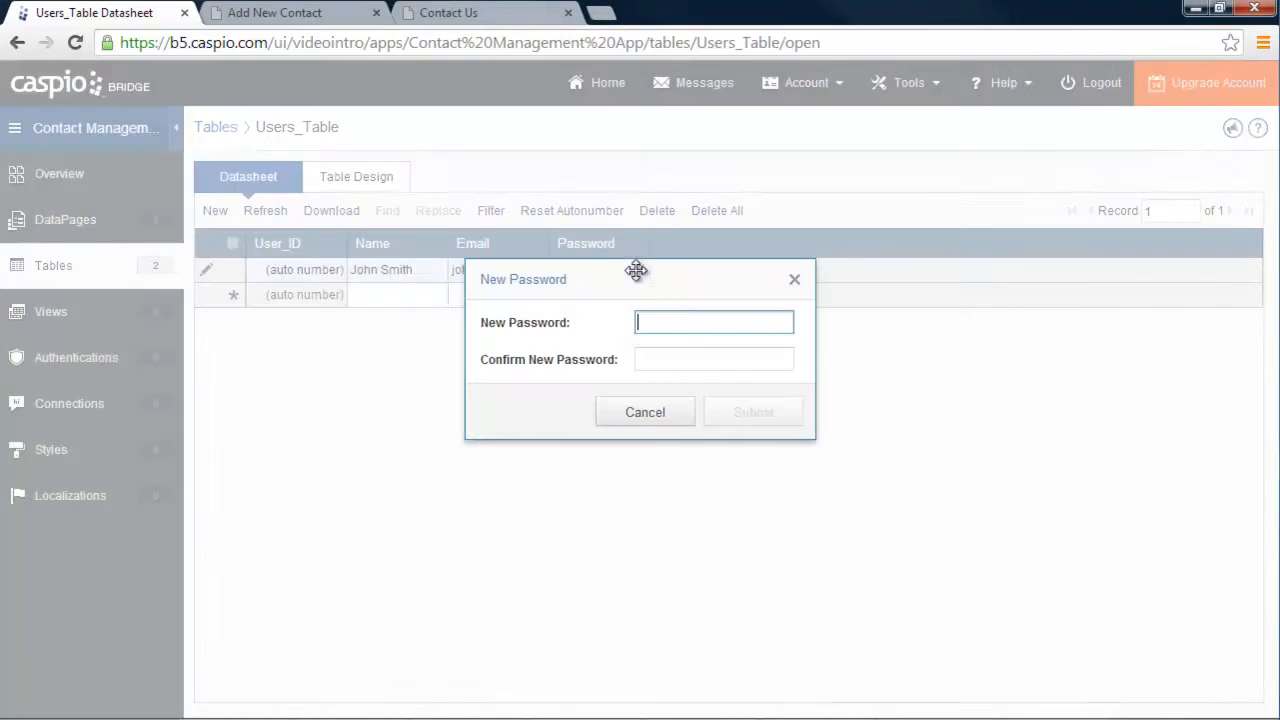
text(12345)
key(Tab)
text(12345)
click(765, 418)
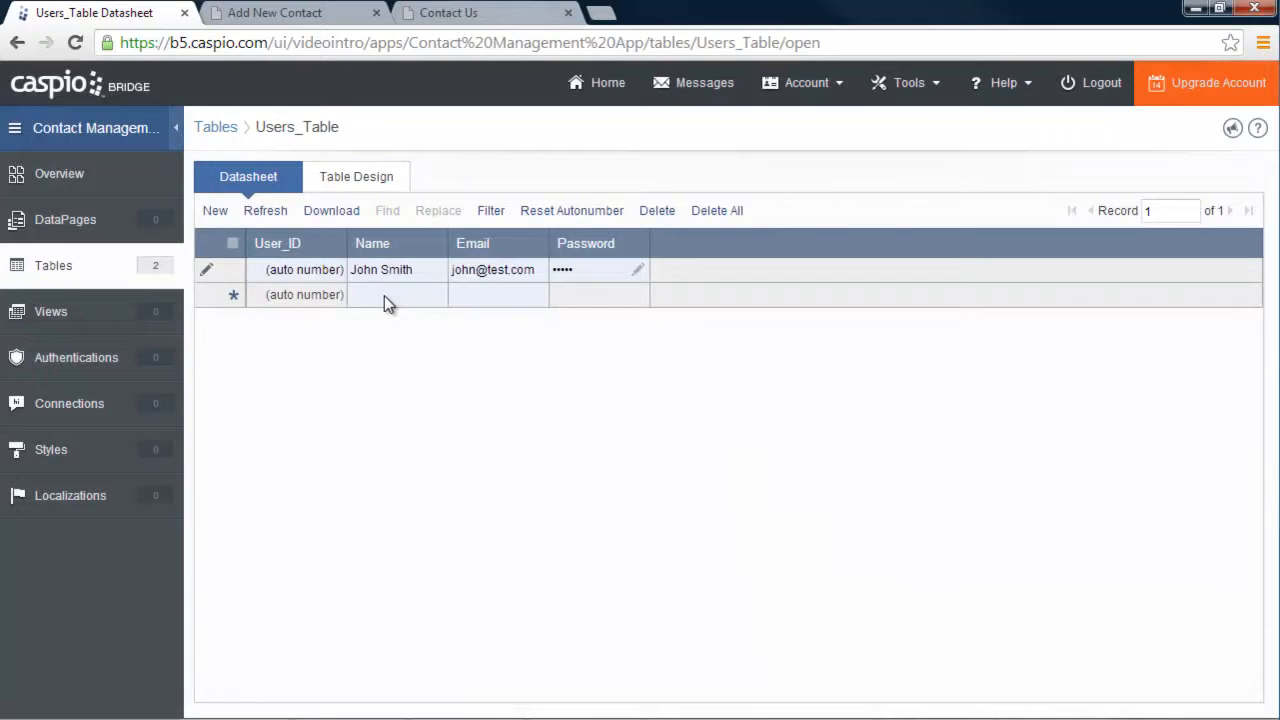
click(385, 298)
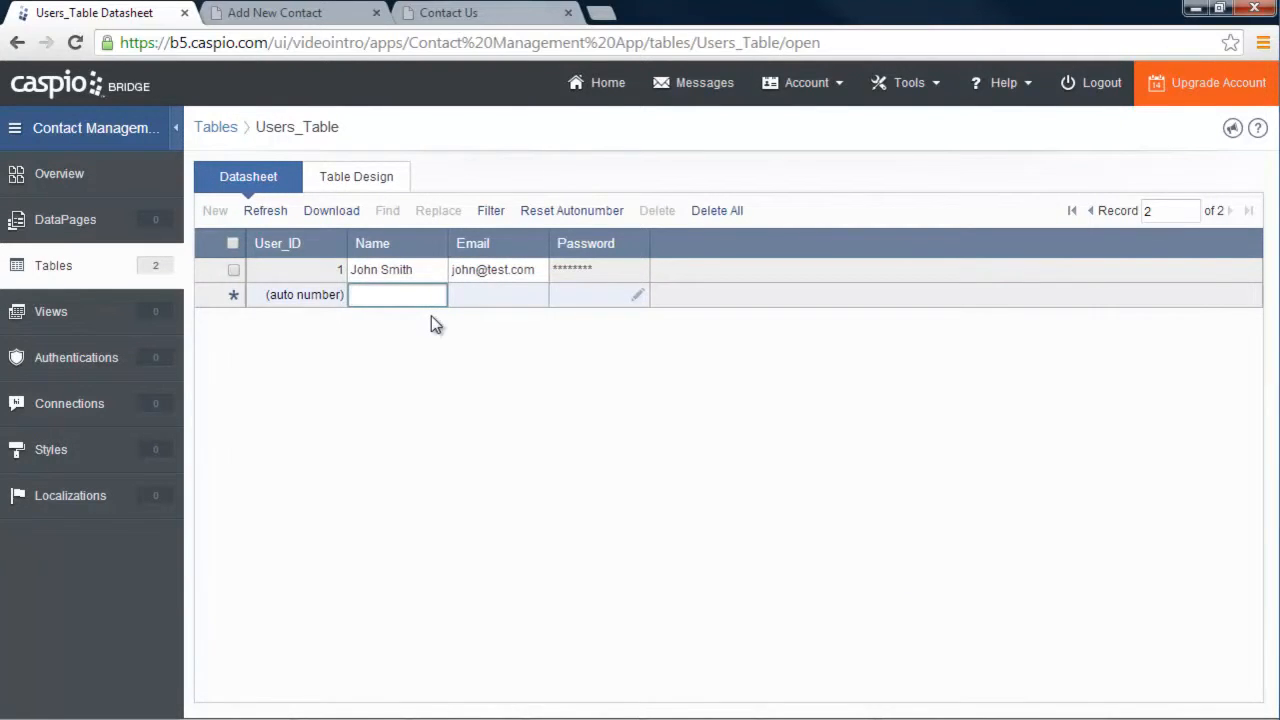
Add and save a second user with a name, e-mail and confirmed password
text(April Smith)
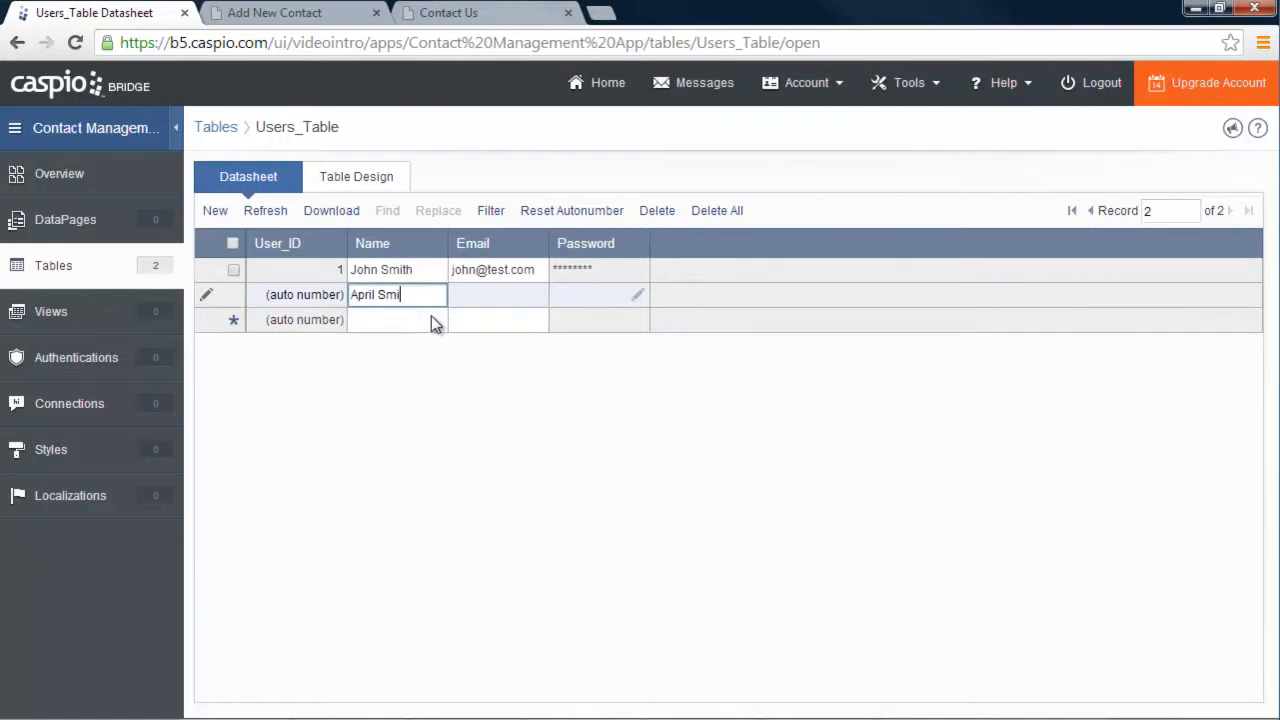
click(475, 290)
text(april@test.com)
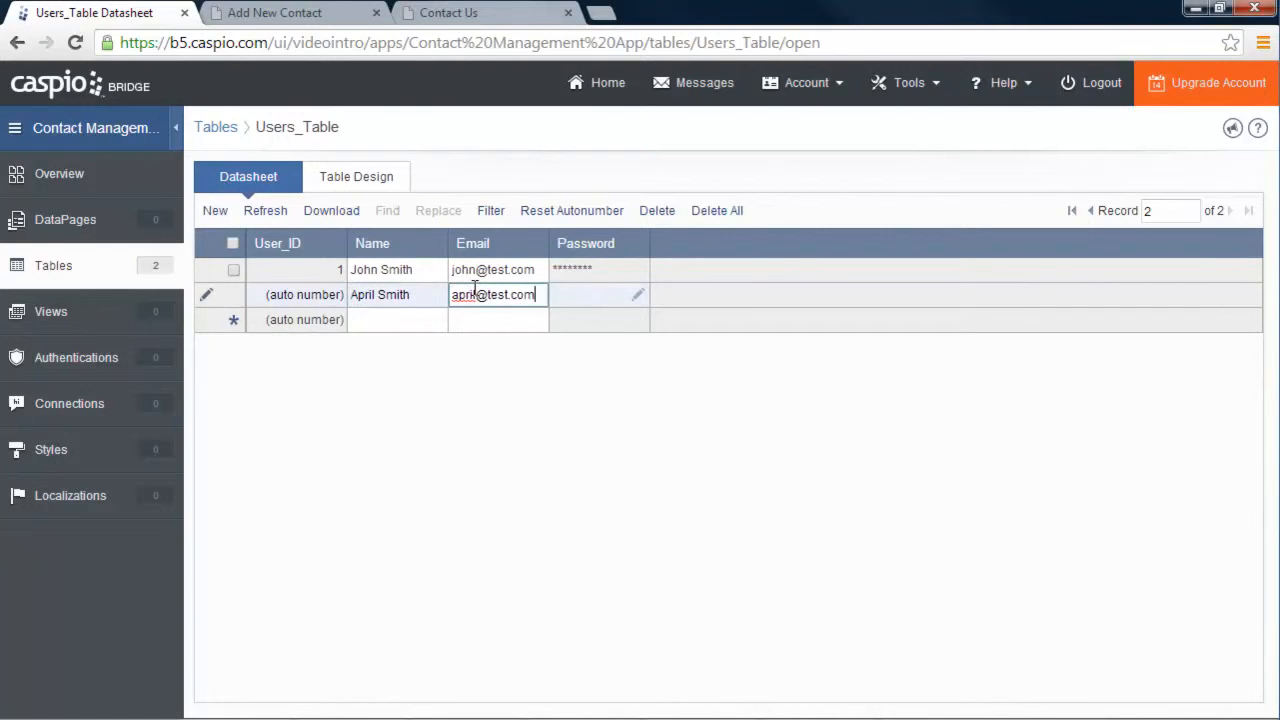
click(638, 295)
text(••••••)
key(Tab)
text(••••••)
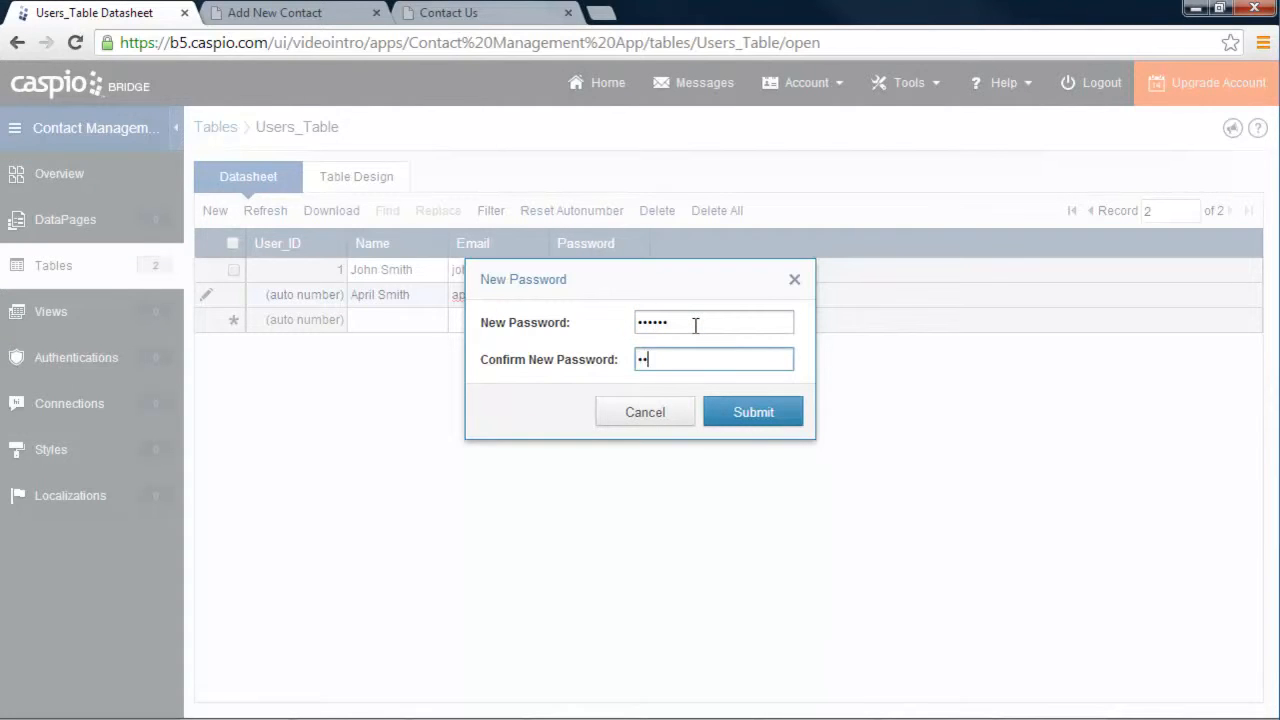
click(750, 414)
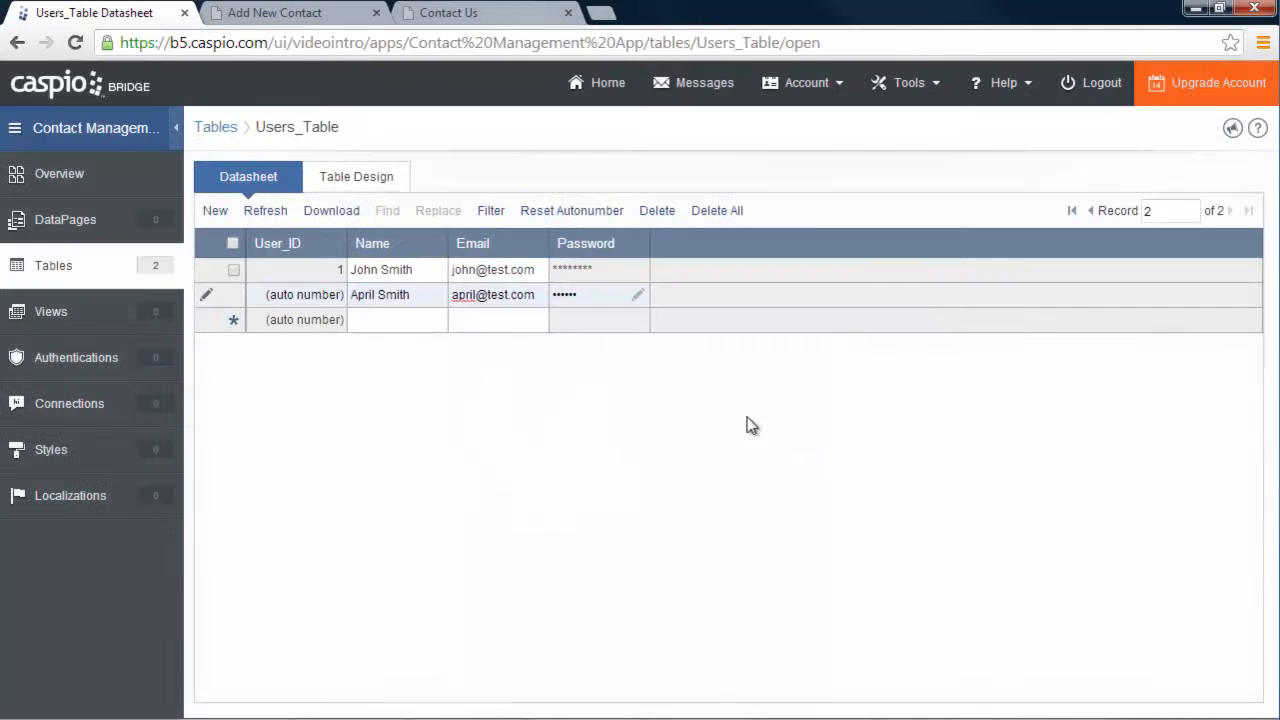
click(387, 321)
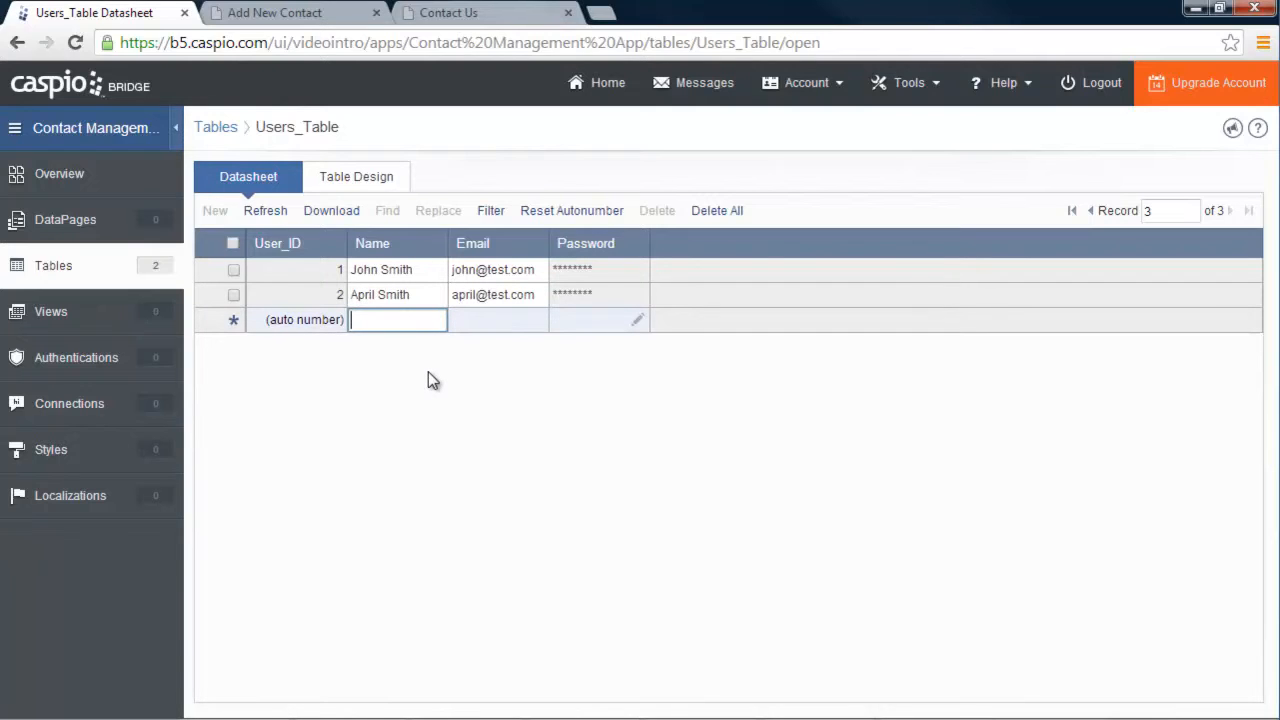
View Users_Table's design, then go to DataPages and begin a new DataPage
click(370, 185)
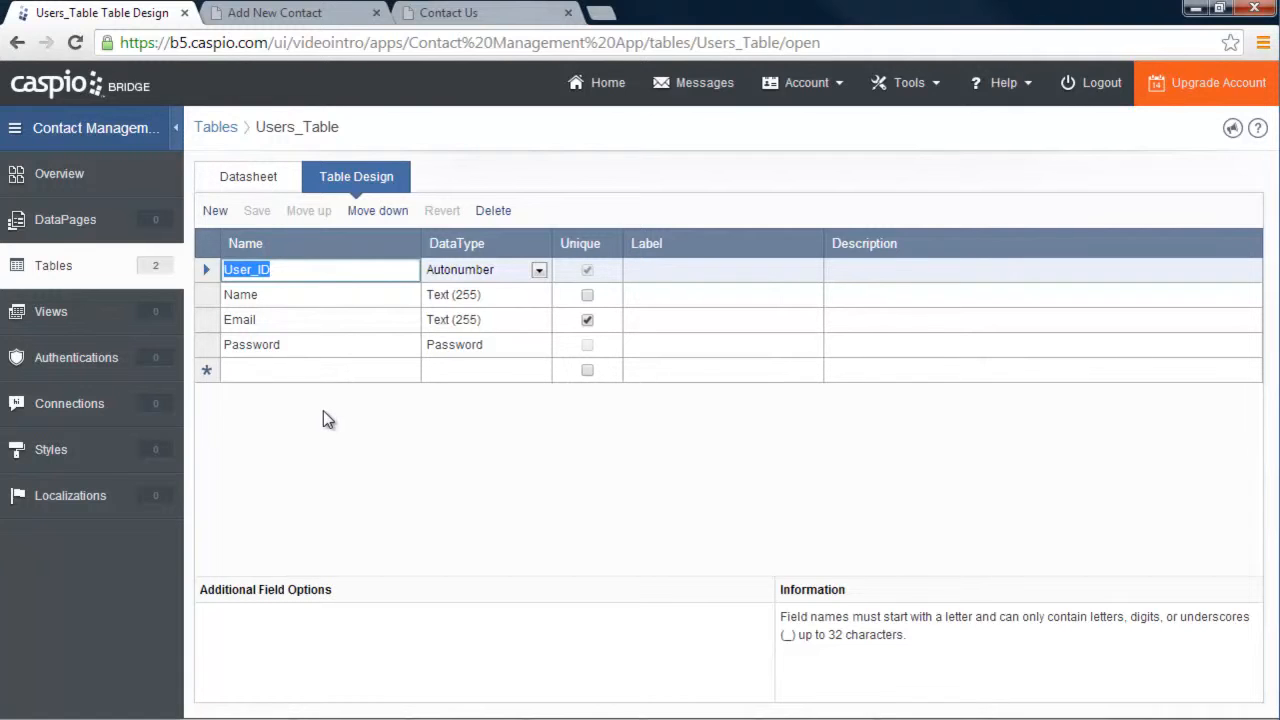
click(86, 224)
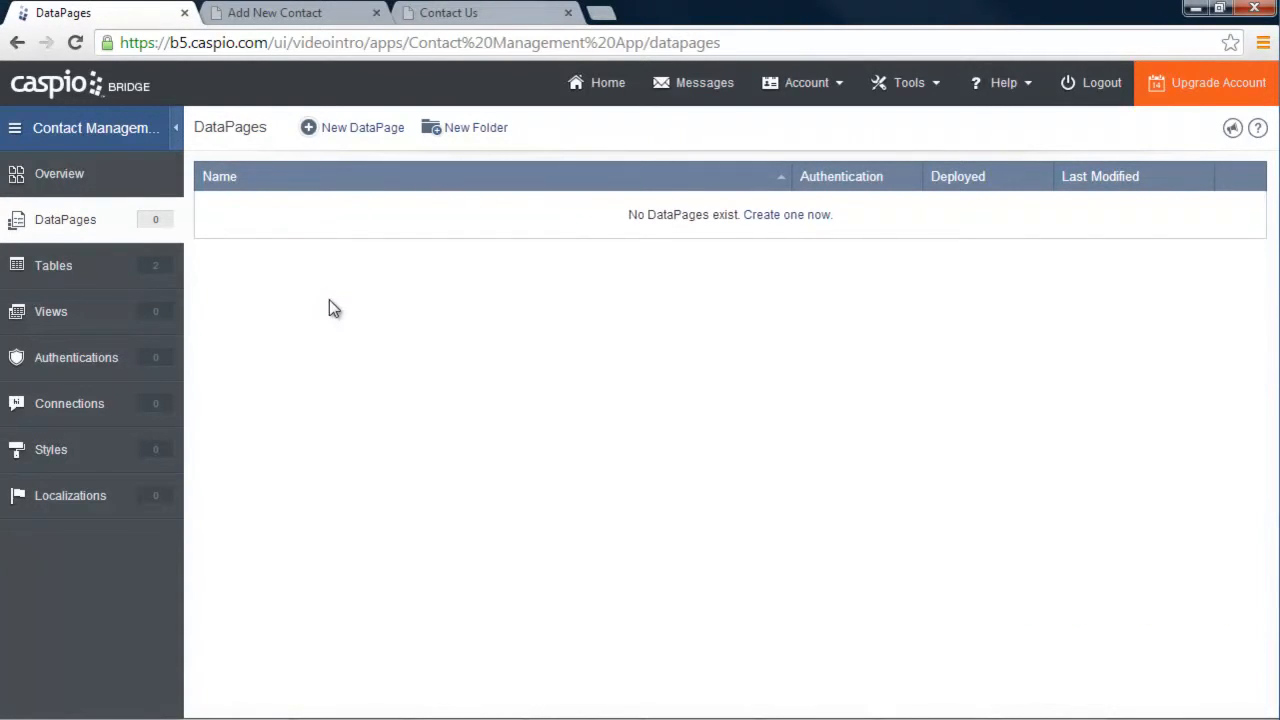
click(364, 131)
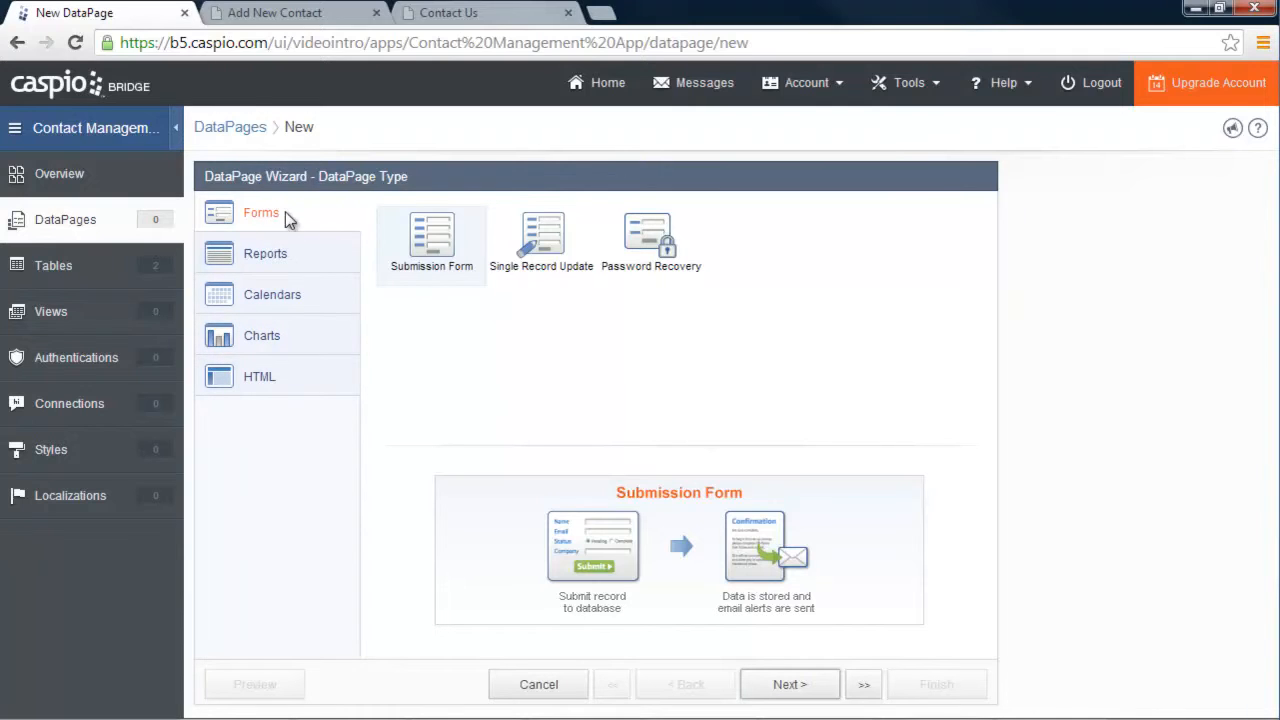
Browse the Reports, Calendars, Charts and HTML types, then proceed with a Forms Submission Form
click(290, 256)
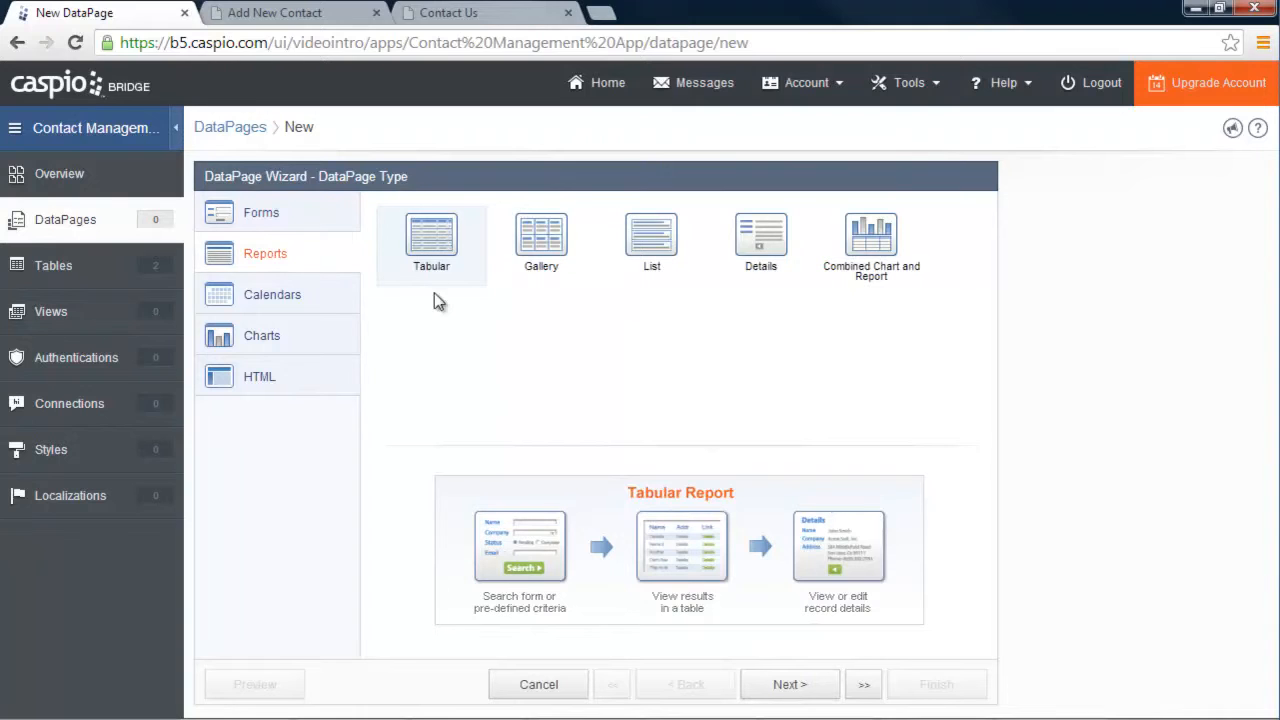
click(268, 300)
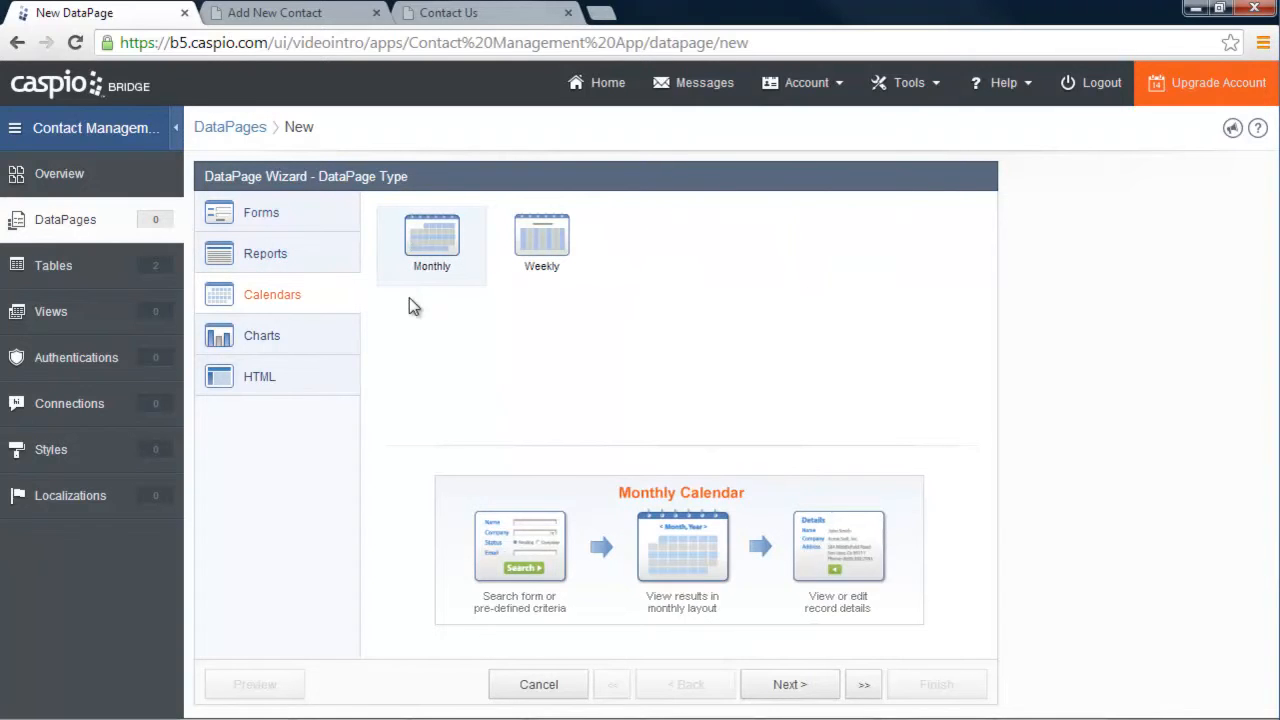
click(251, 336)
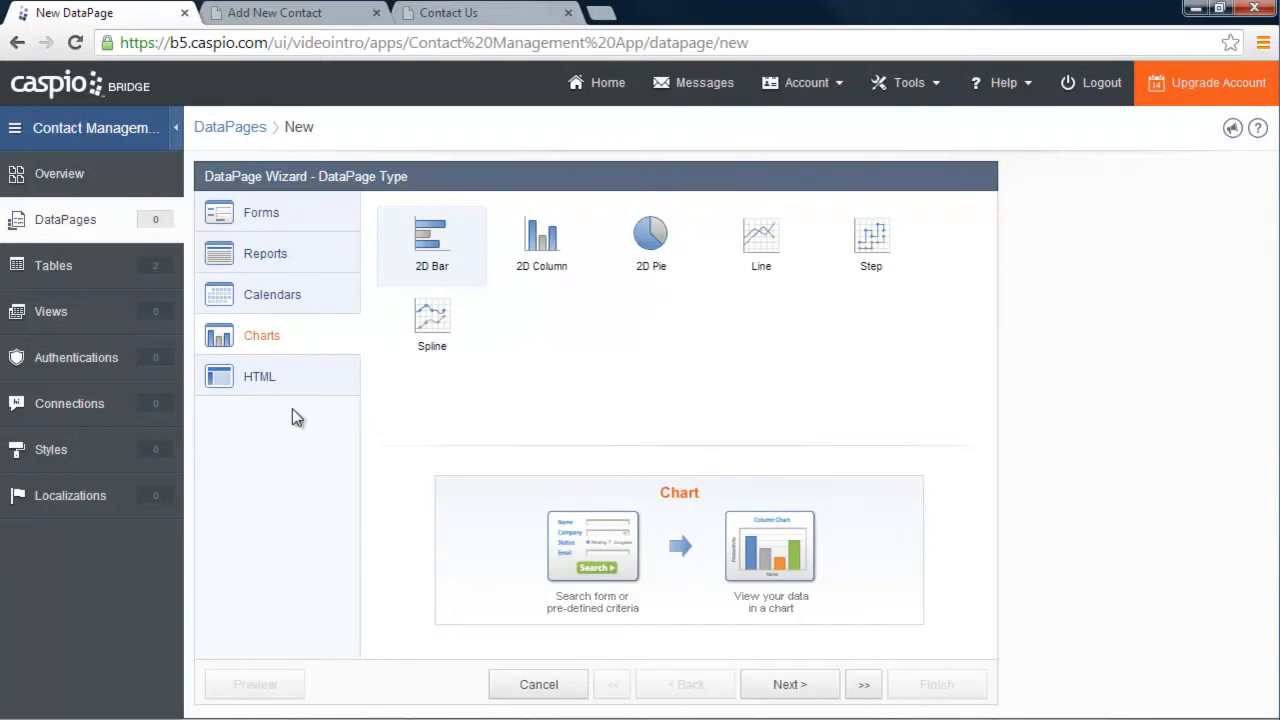
click(258, 377)
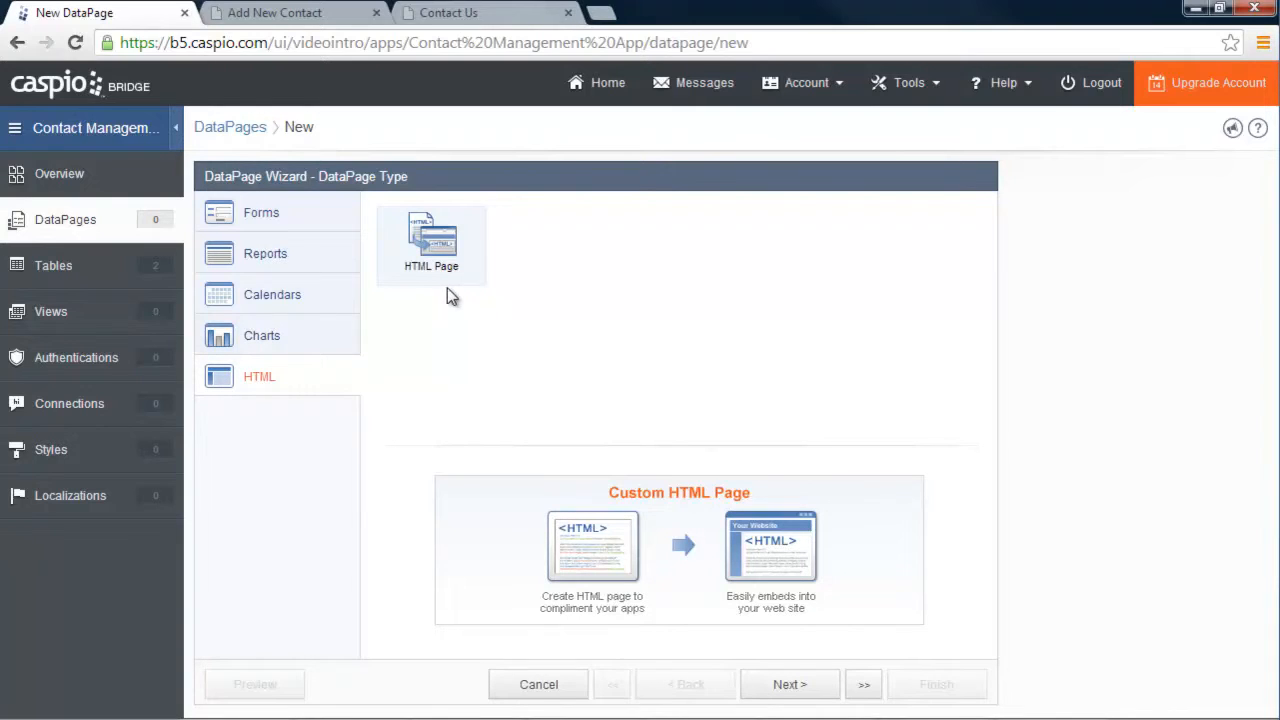
click(262, 208)
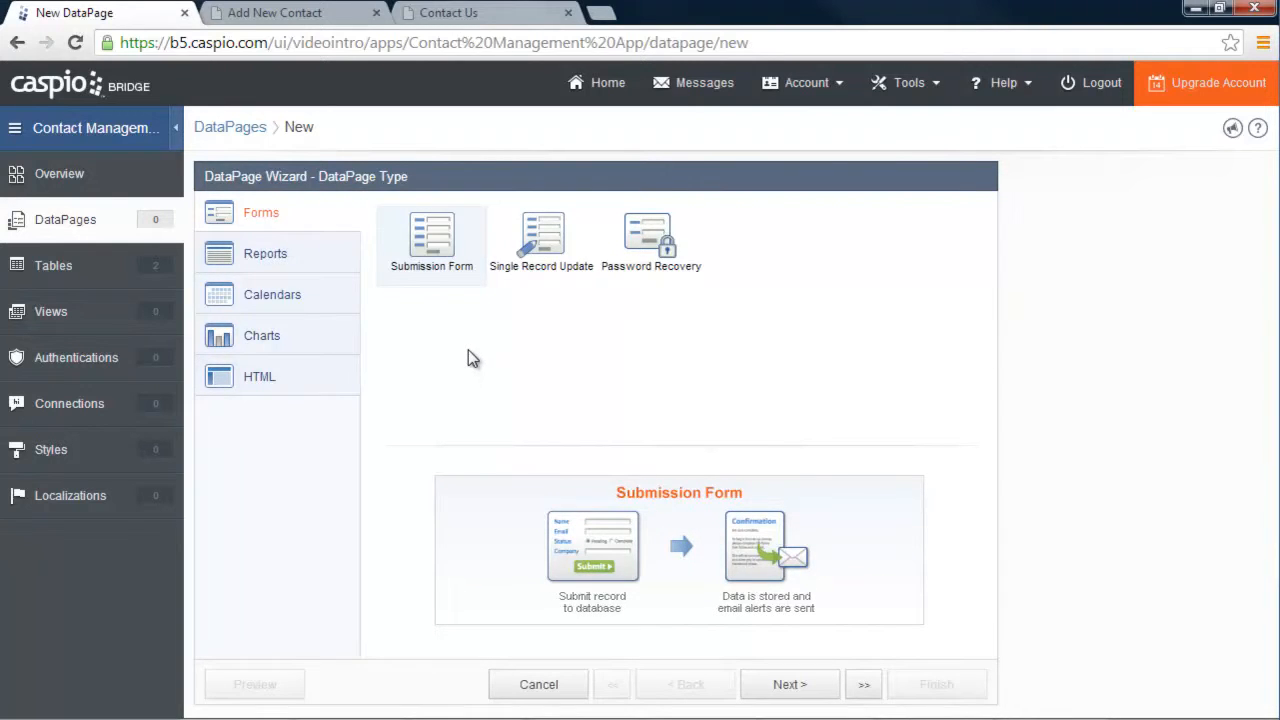
click(482, 14)
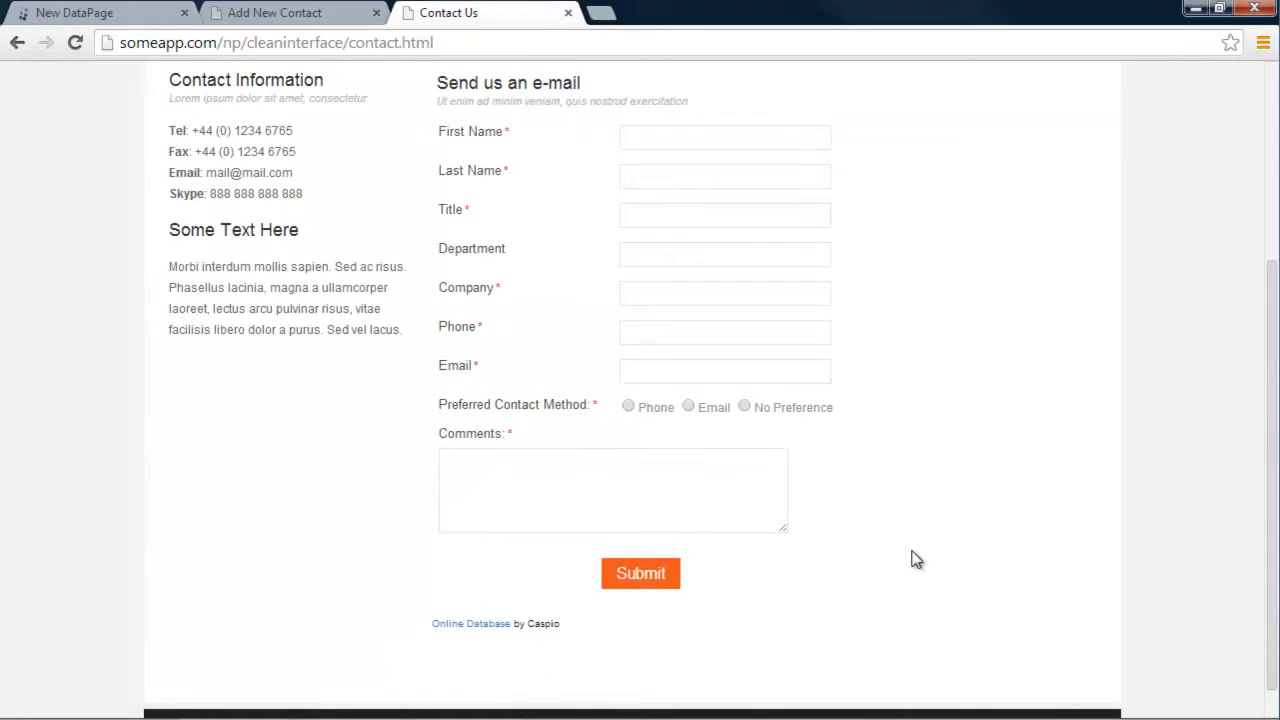
click(144, 21)
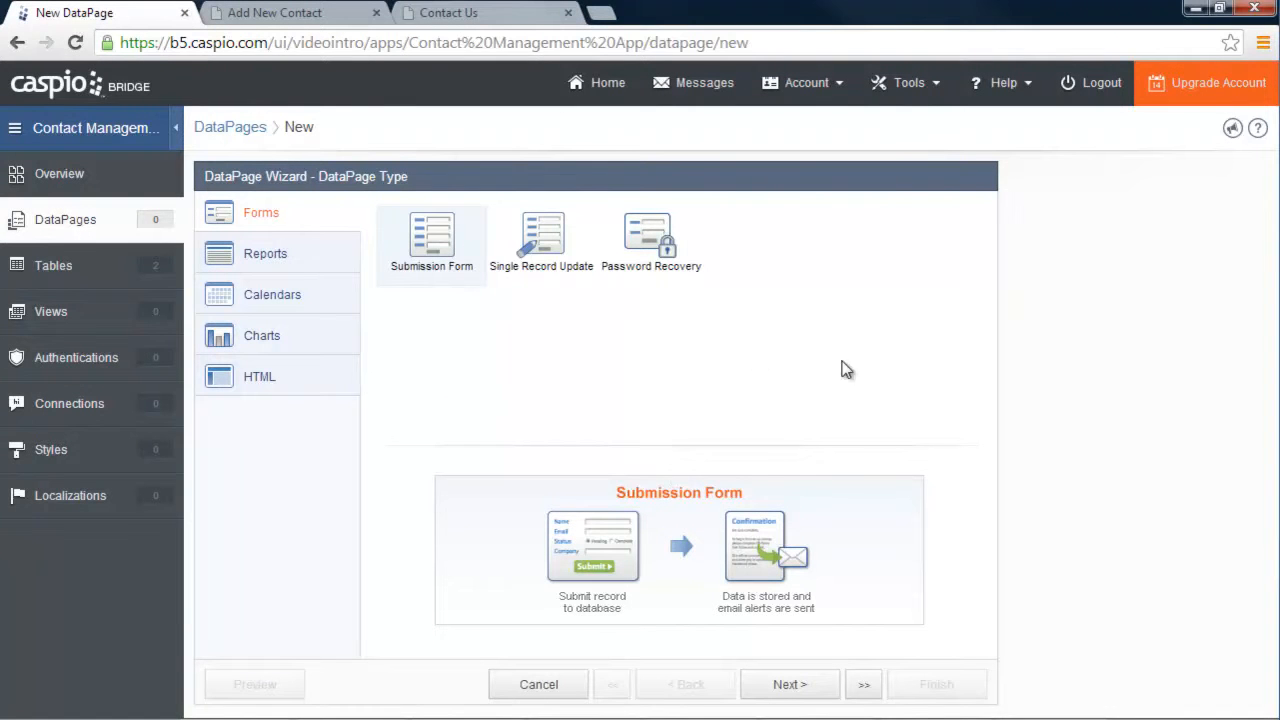
click(791, 686)
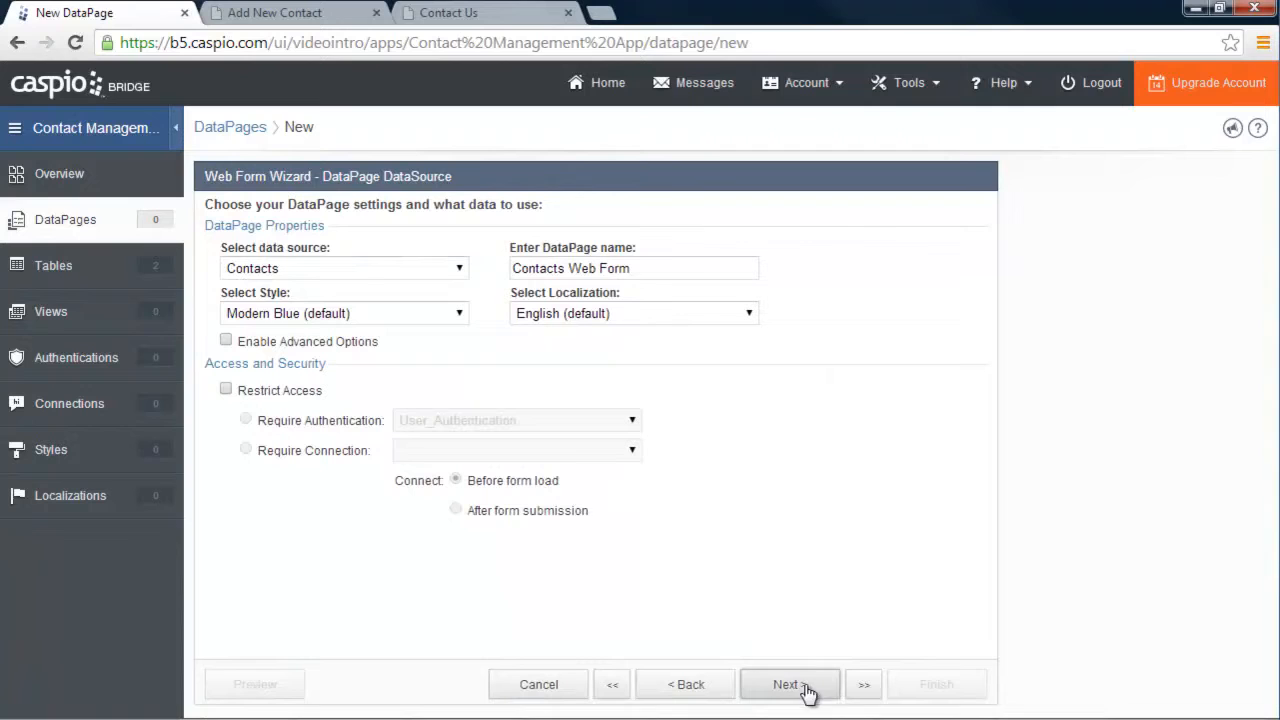
Use the Contacts table as data source for Contacts Web Form and apply Sample Style
click(458, 270)
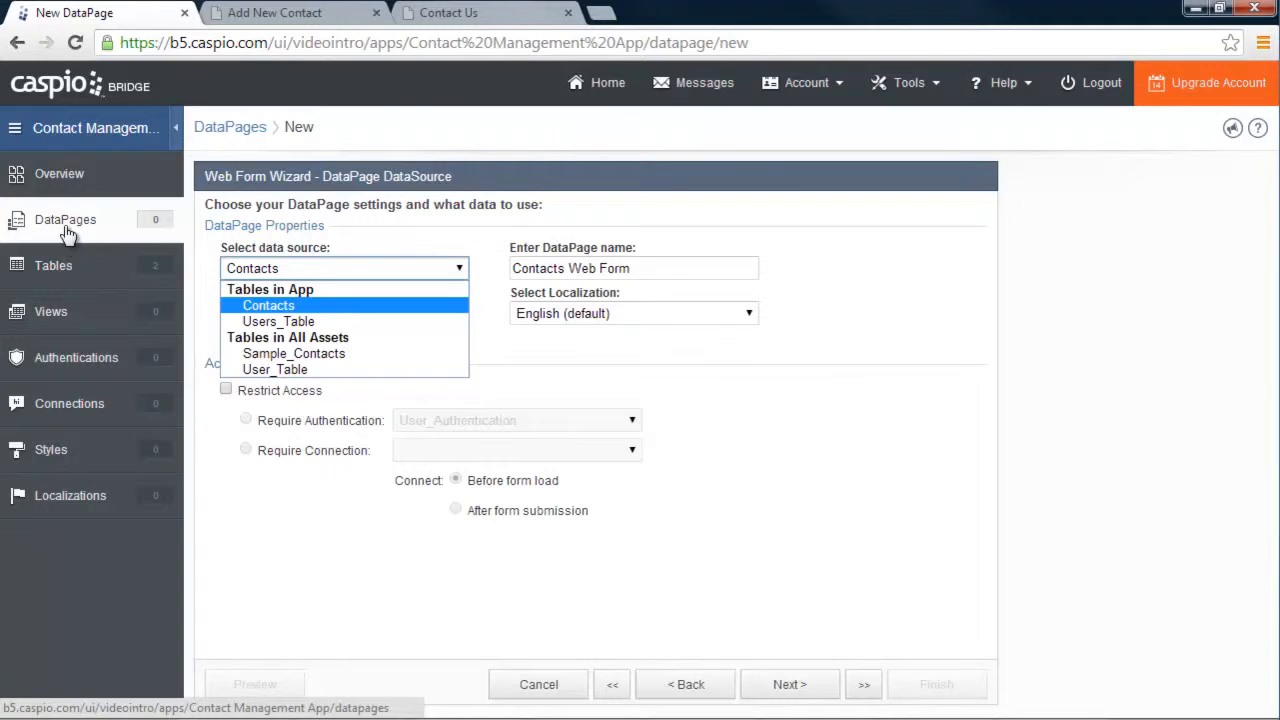
click(290, 312)
mouse_move(648, 268)
mouse_down()
mouse_move(508, 275)
mouse_move(646, 266)
mouse_up()
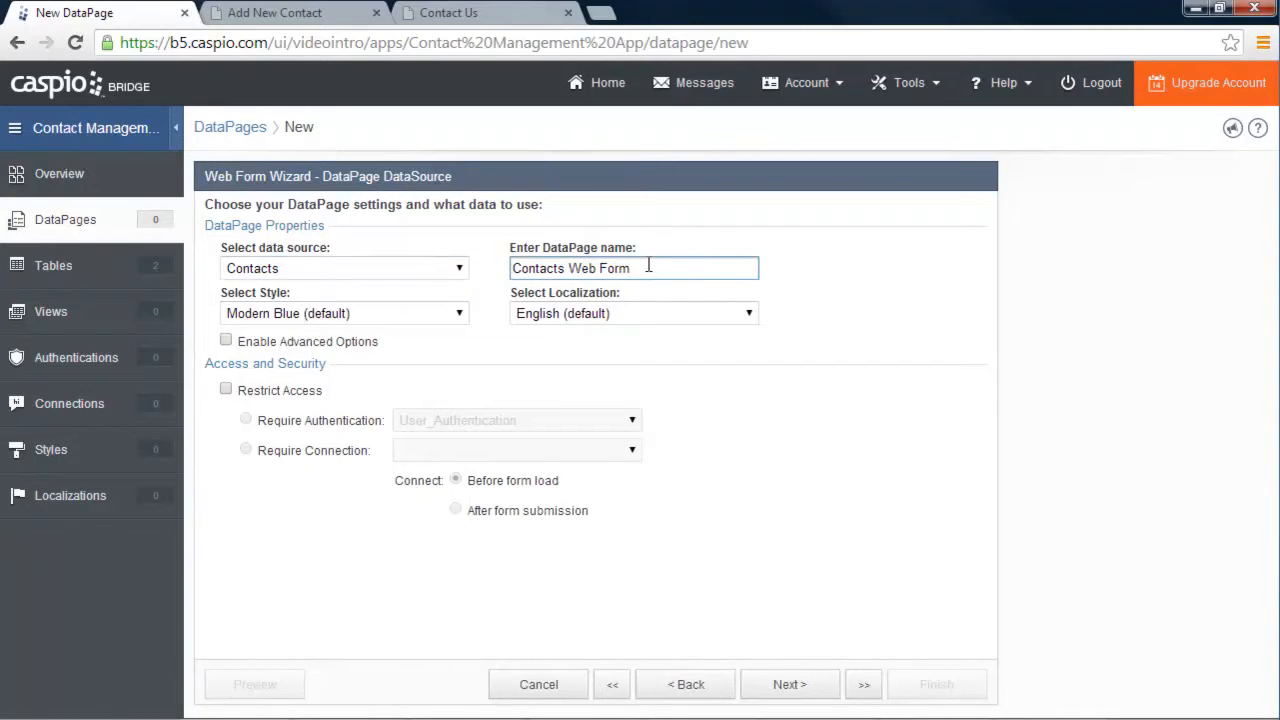
click(461, 316)
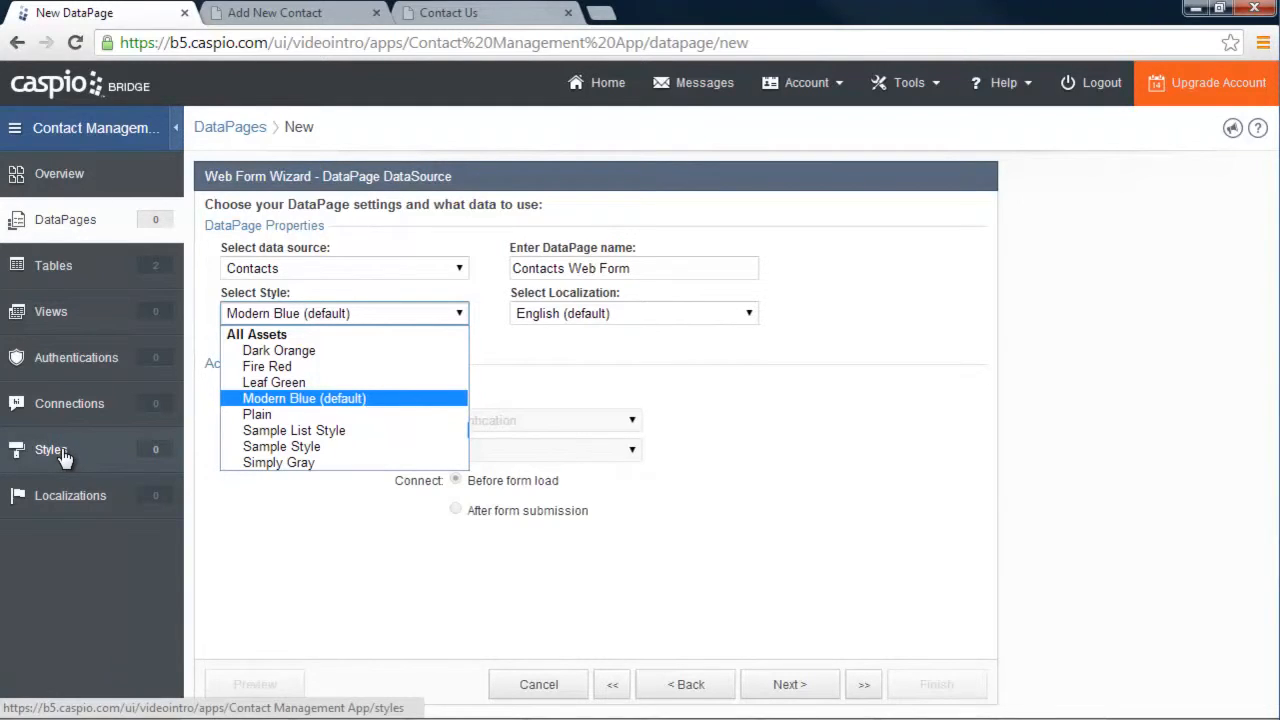
click(304, 446)
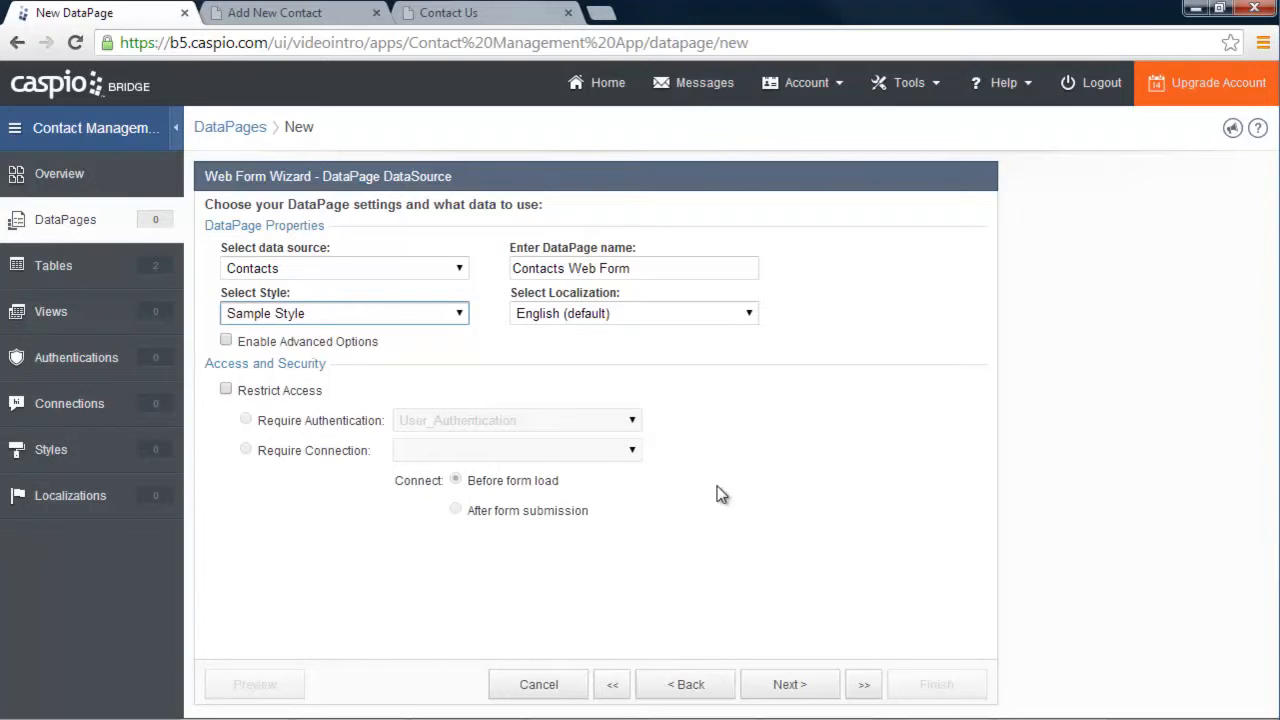
click(788, 686)
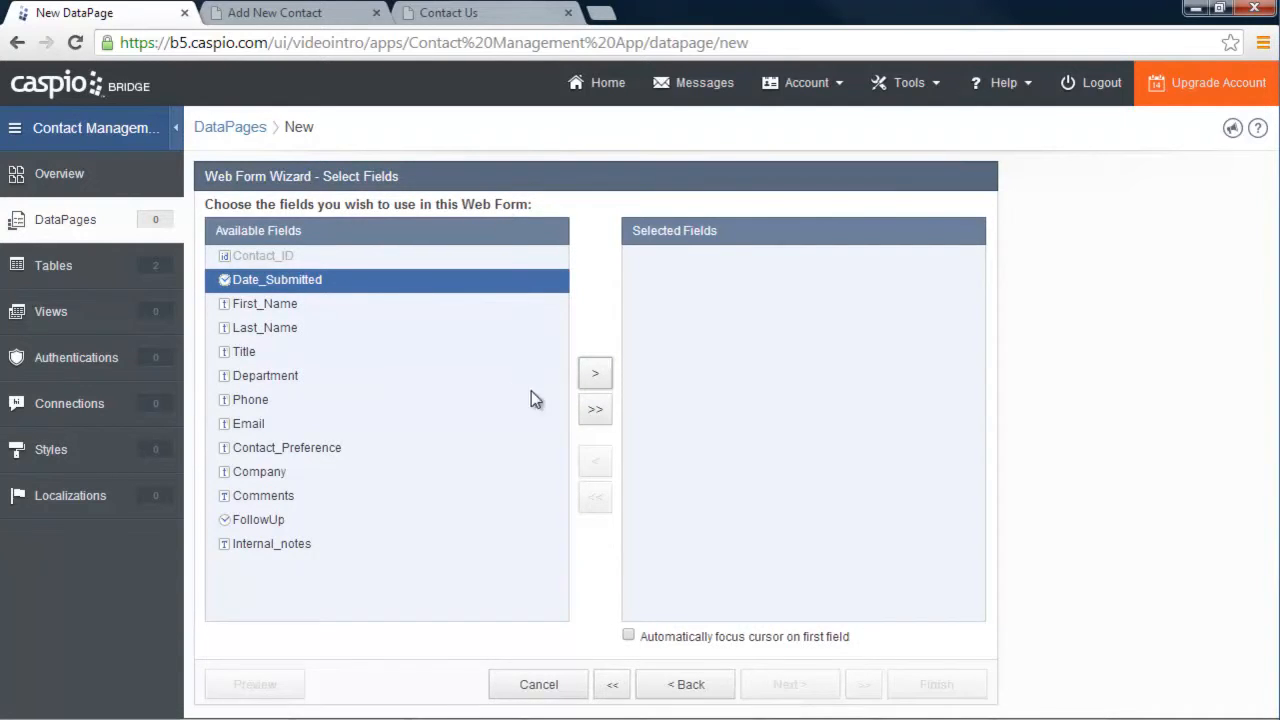
Add all Contacts fields to the form, then remove FollowUp and Internal_notes
click(595, 409)
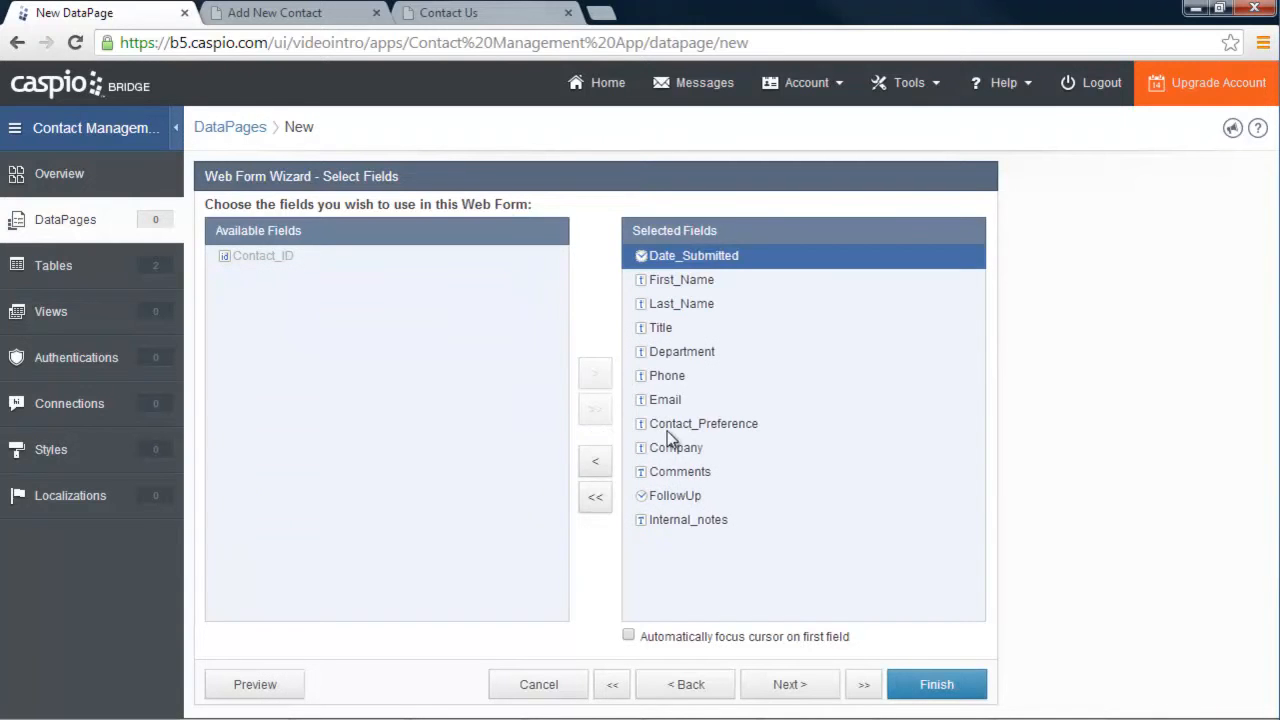
click(686, 500)
click(592, 460)
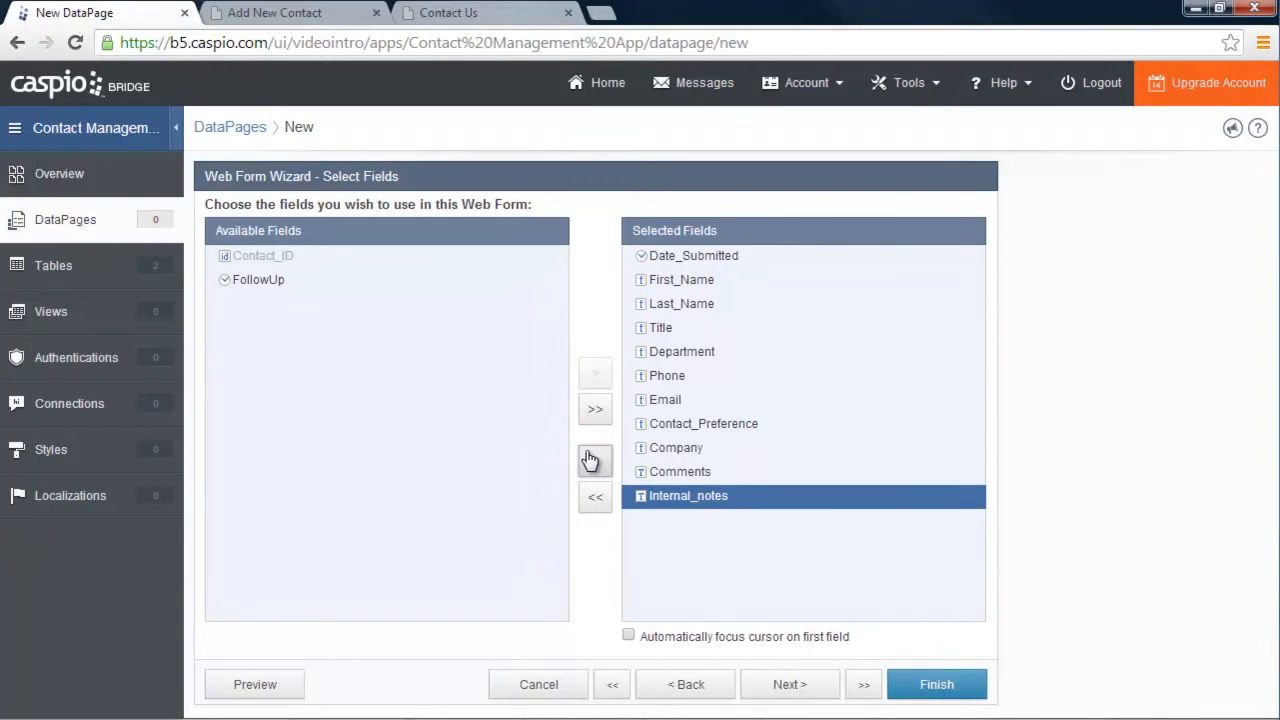
click(590, 460)
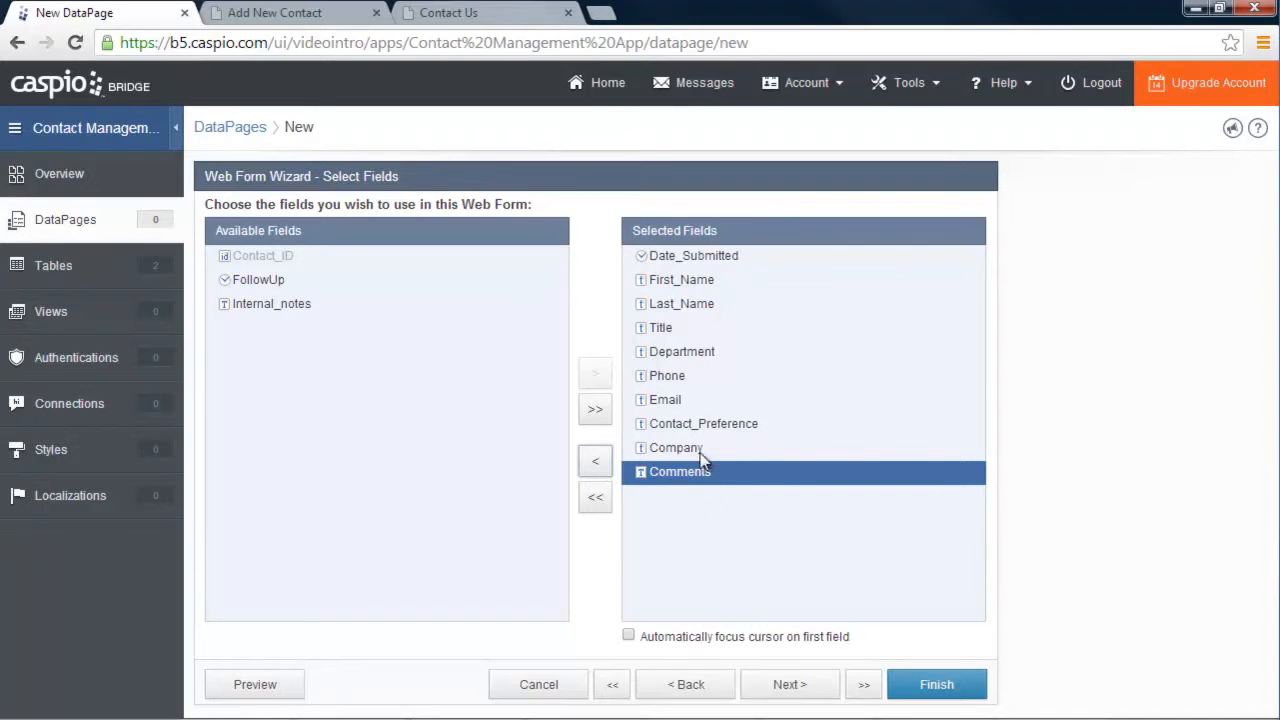
click(800, 688)
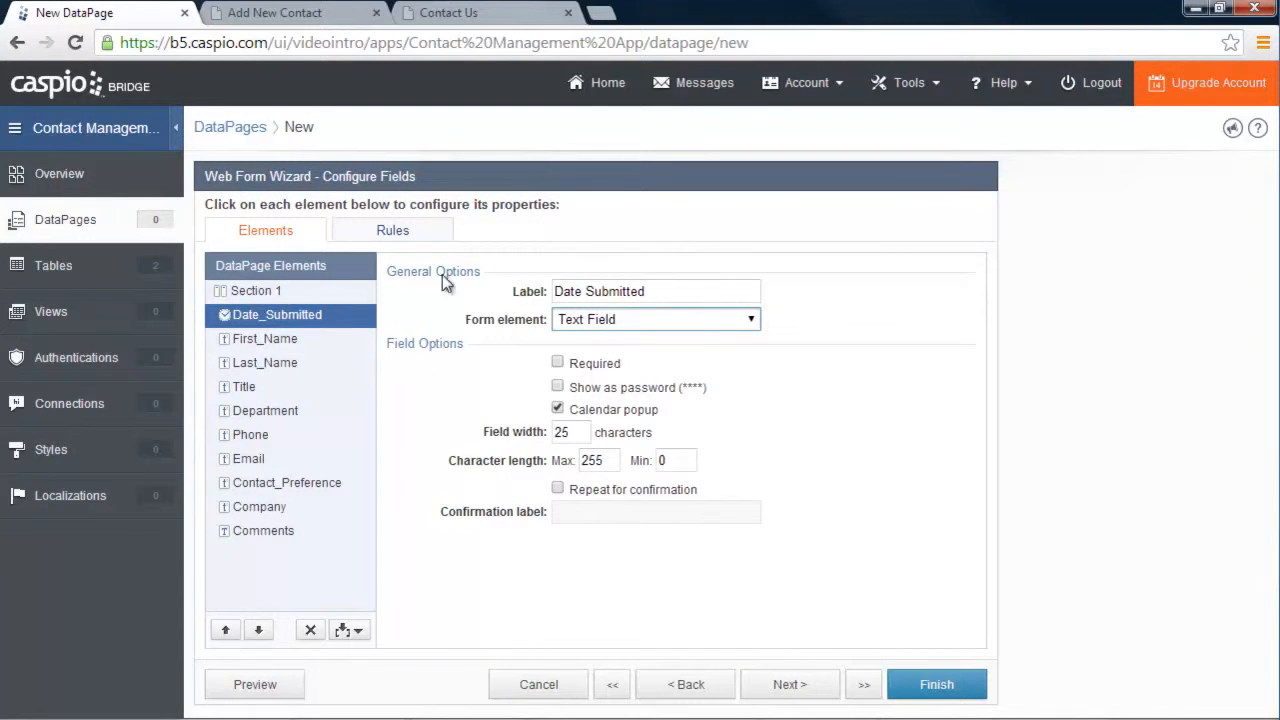
Set the Date_Submitted form element to a hidden TimeStamp
click(270, 342)
click(251, 366)
click(248, 386)
click(248, 366)
click(250, 340)
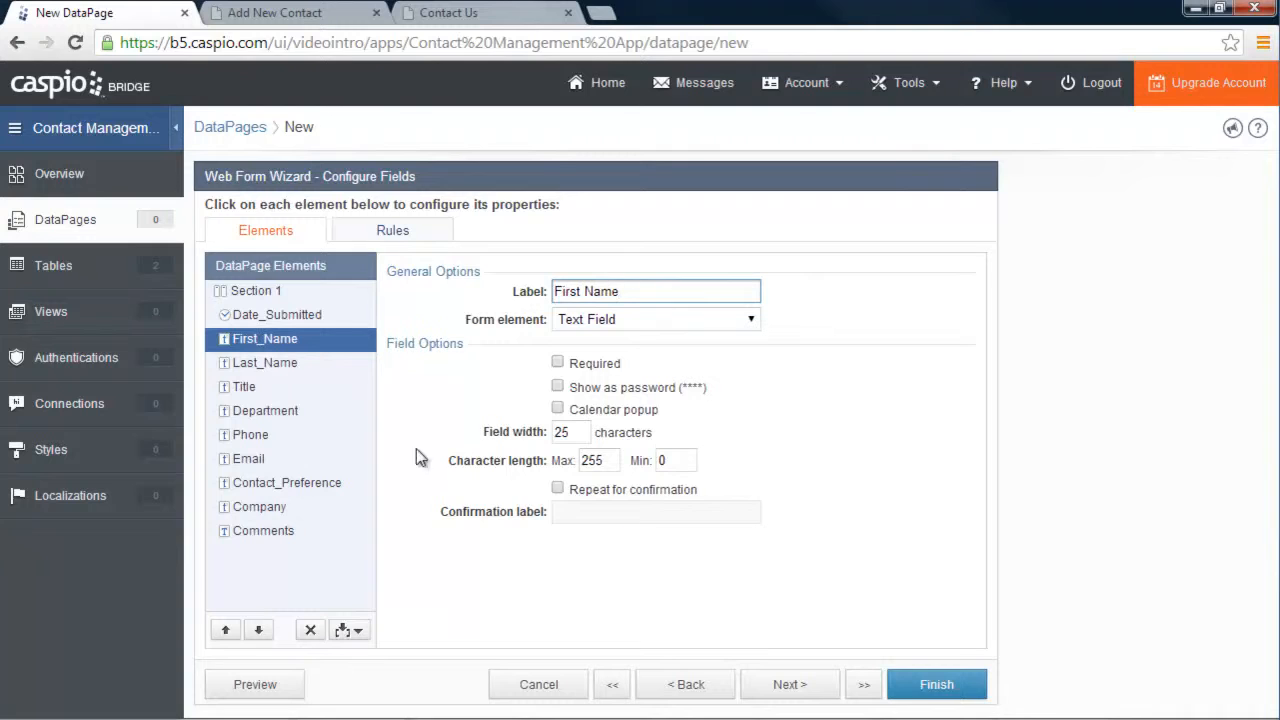
click(258, 315)
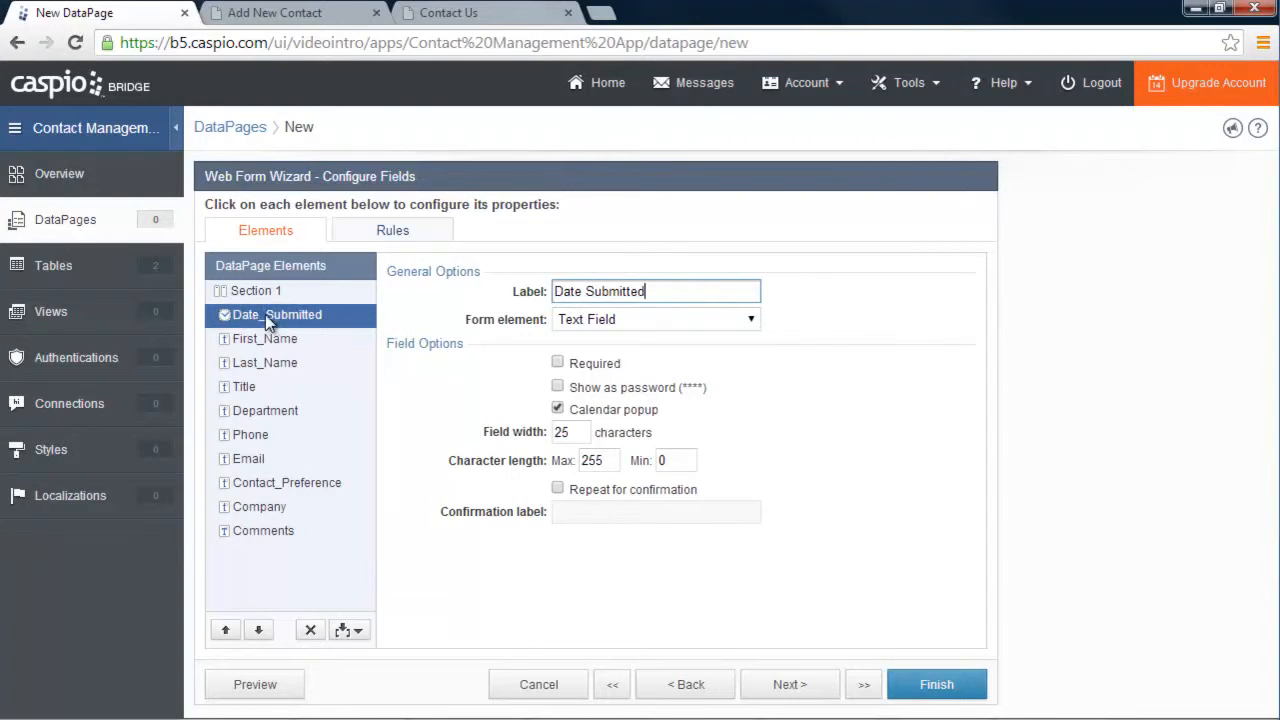
click(605, 322)
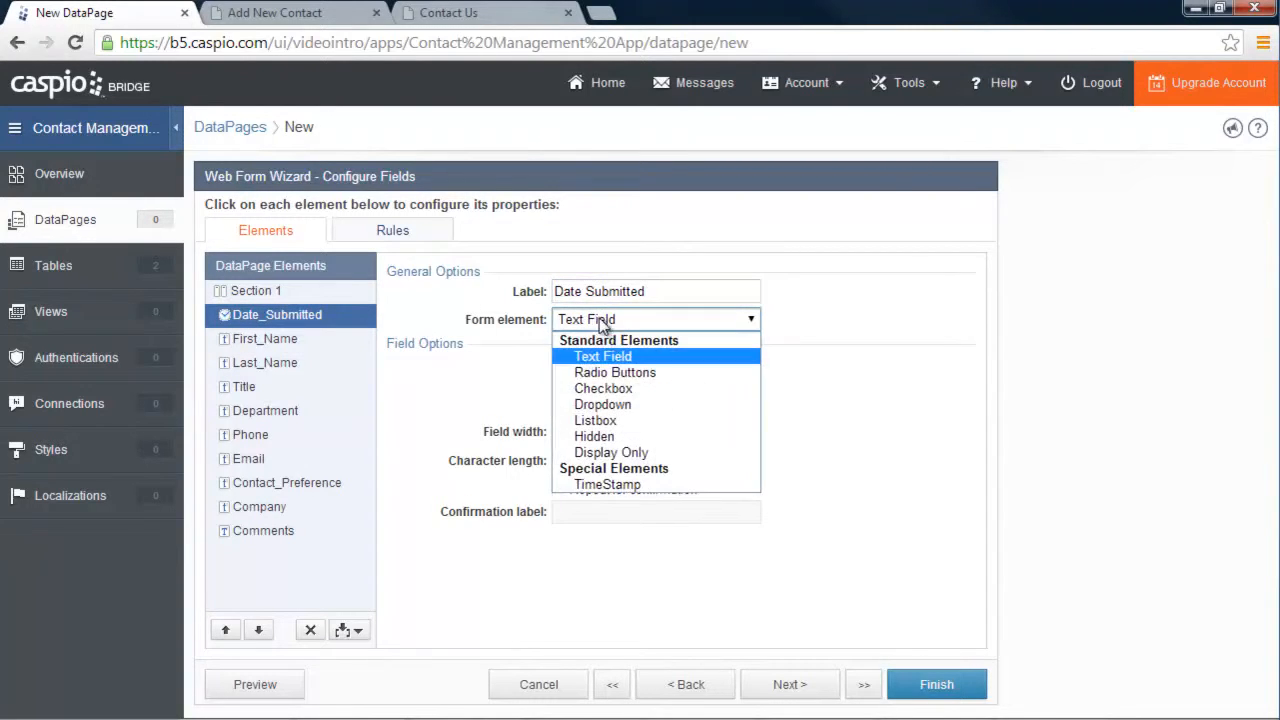
click(608, 485)
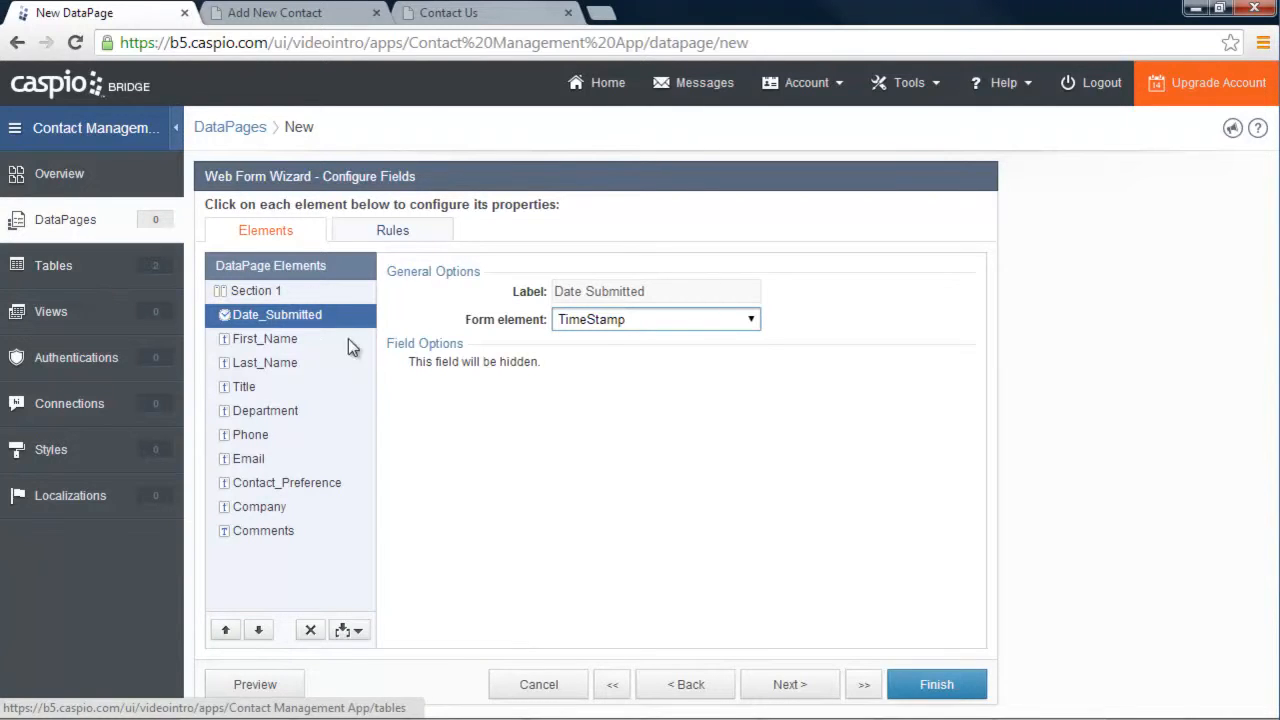
Make First_Name Required and review the remaining fields down to Comments
click(293, 340)
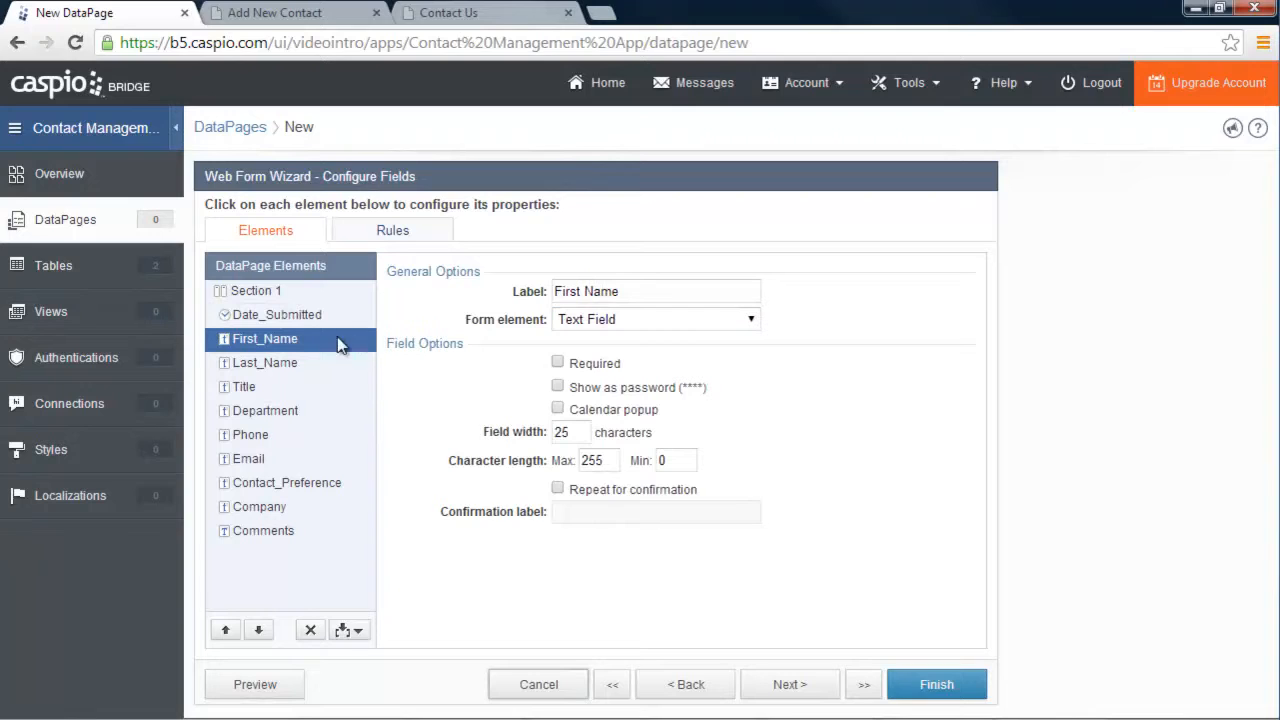
click(558, 363)
click(258, 368)
click(252, 389)
click(253, 410)
click(256, 434)
click(254, 460)
click(260, 481)
click(257, 505)
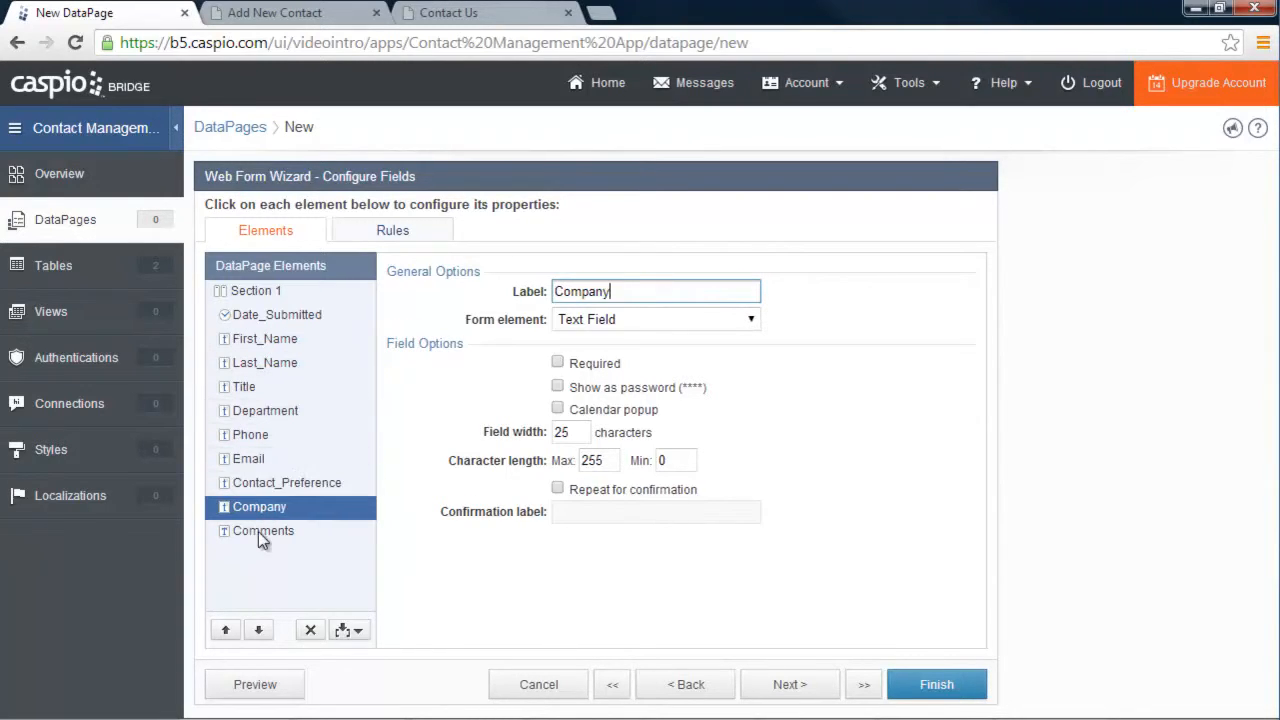
click(258, 531)
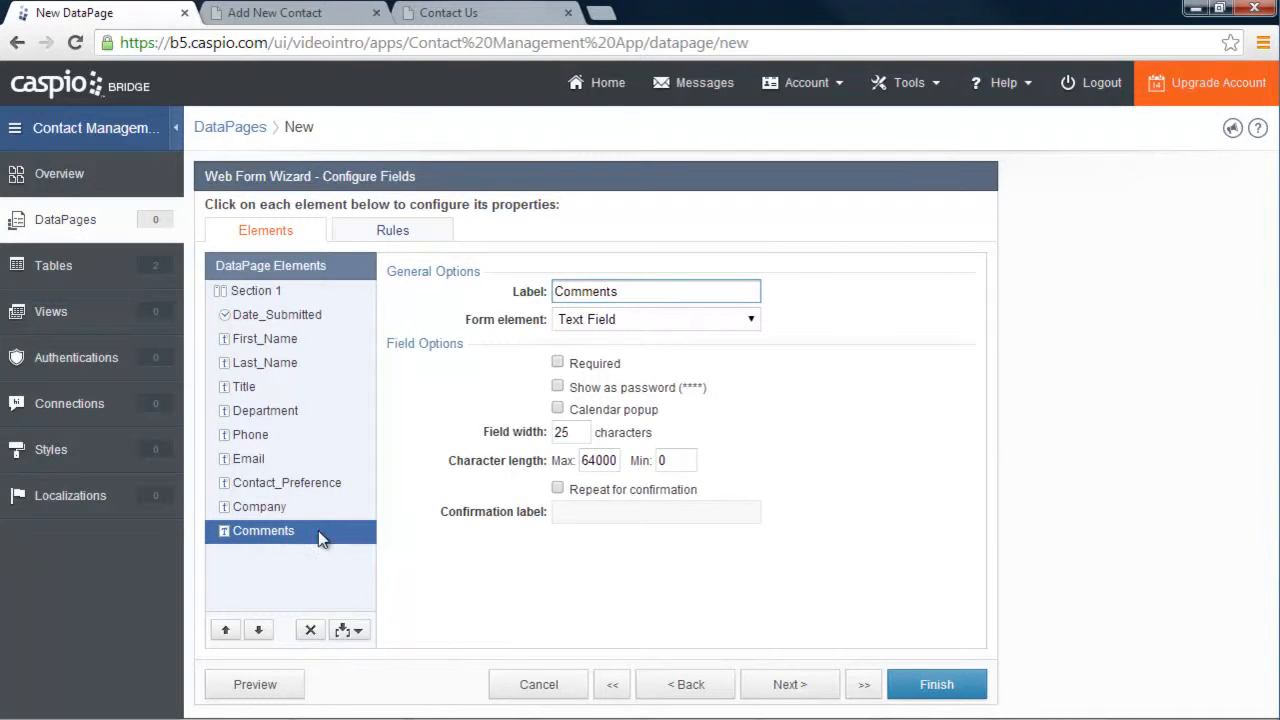
Make Comments a Text Area, keeping its field width at 40
click(639, 321)
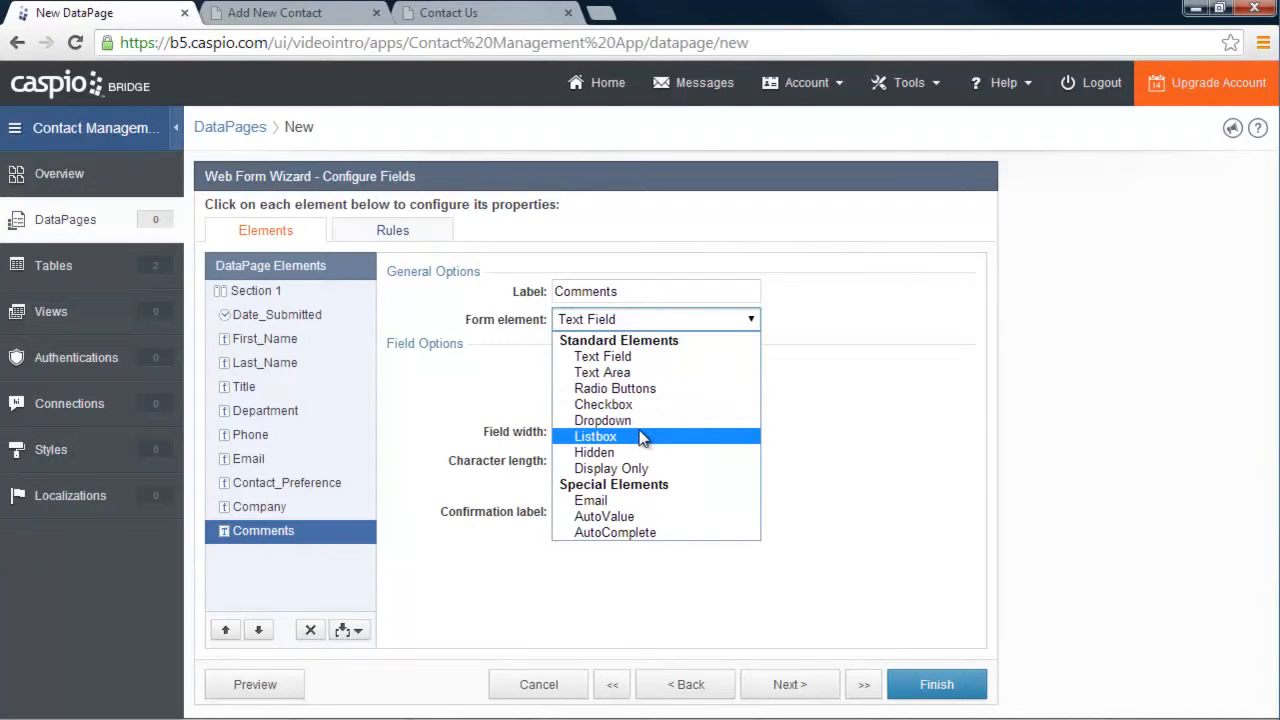
click(628, 380)
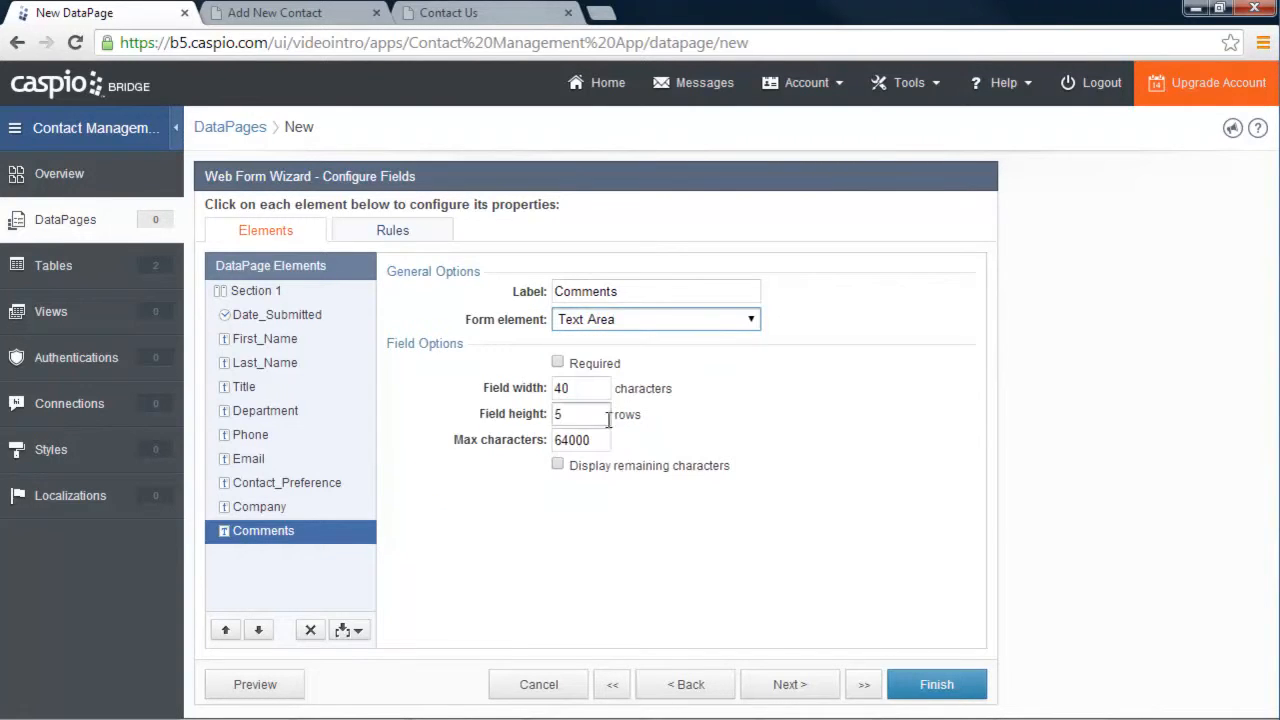
drag(589, 391, 556, 388)
click(586, 388)
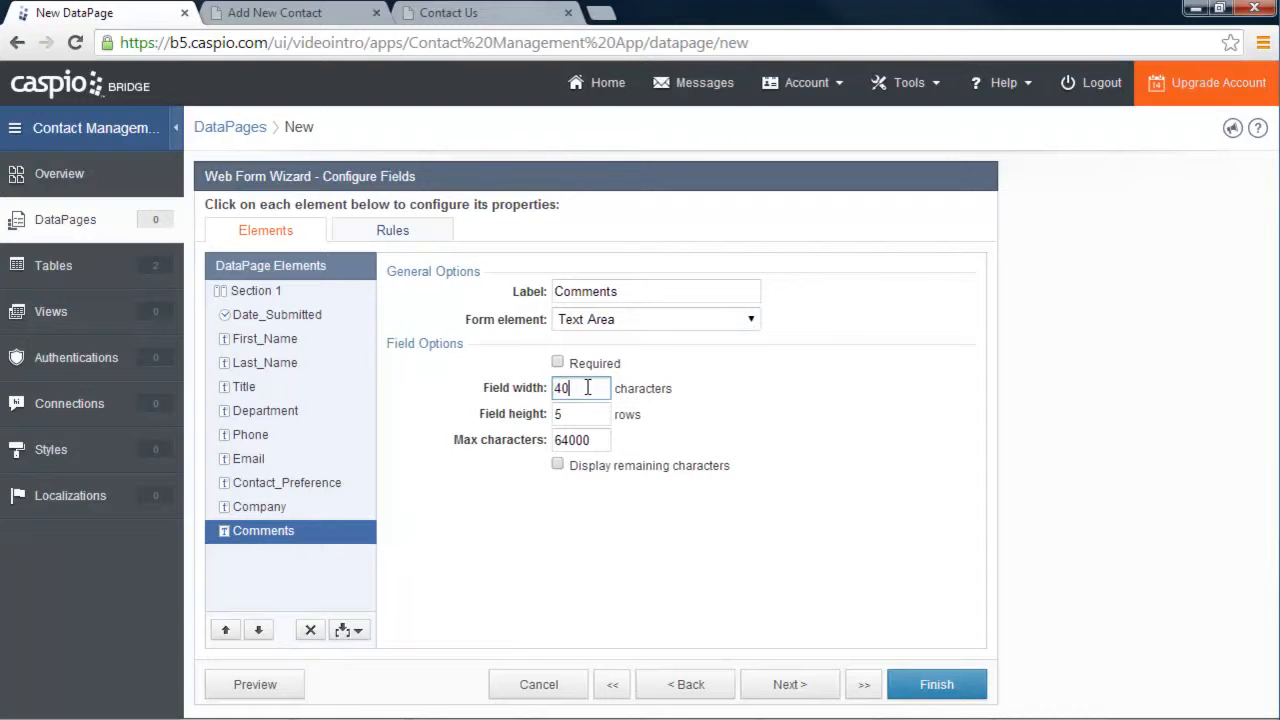
Set Contact_Preference to radio buttons Phone, Email, No Preference and finish the web form
click(247, 482)
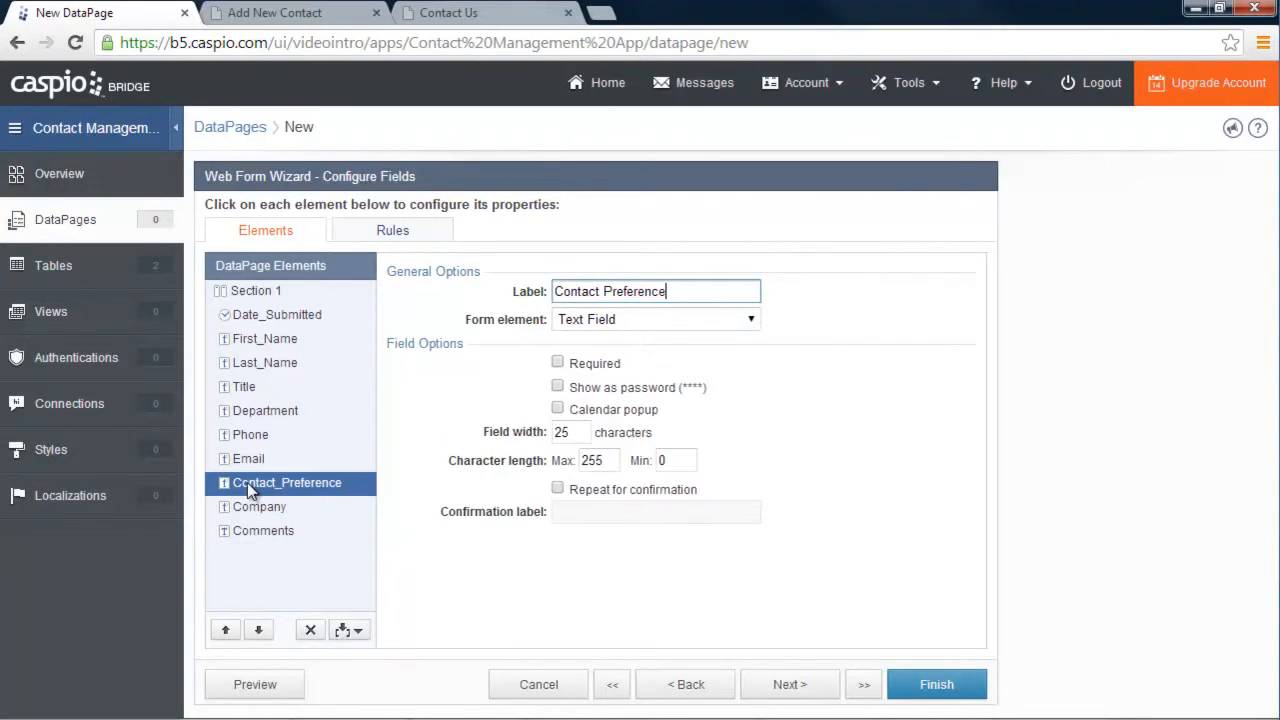
click(636, 320)
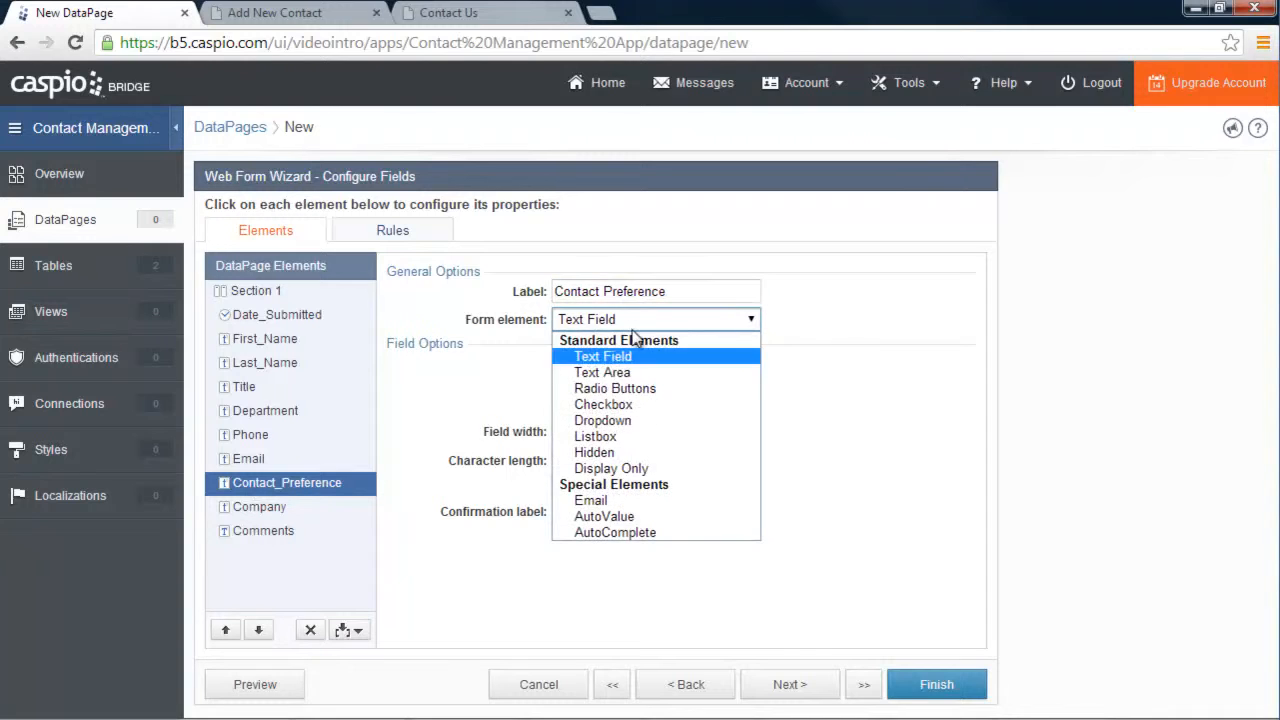
click(626, 388)
click(568, 441)
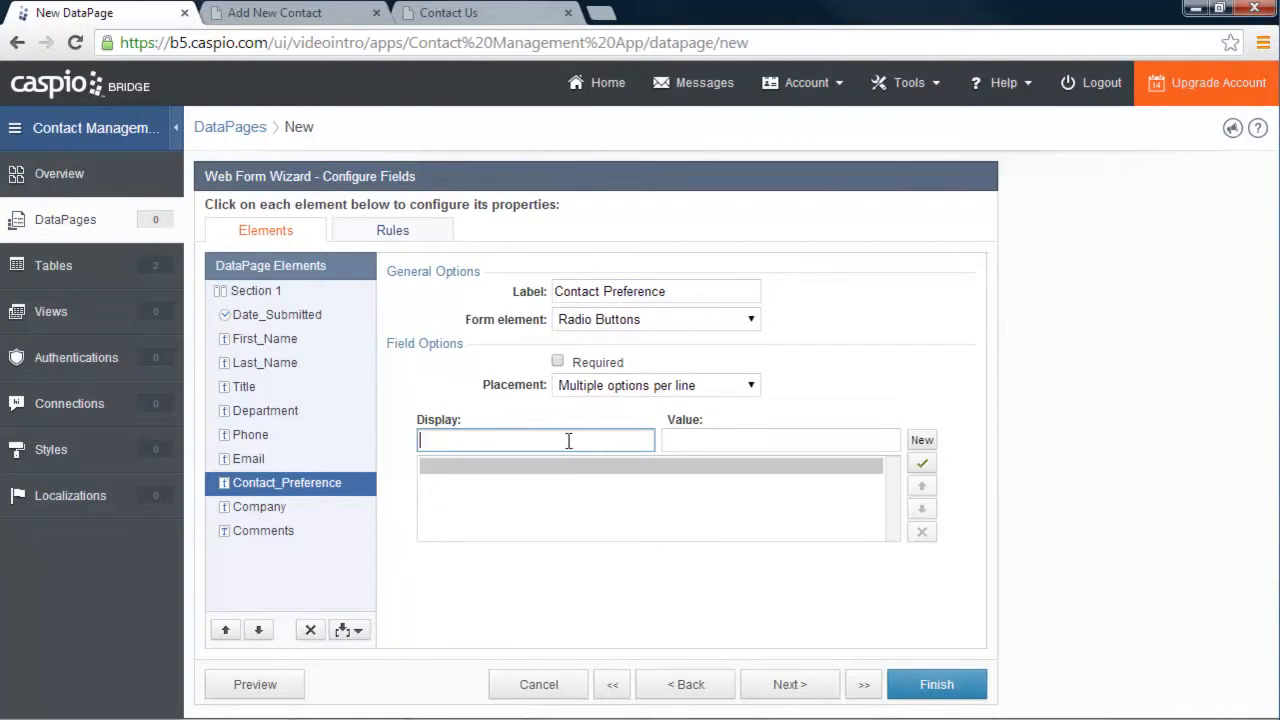
text(Phone)
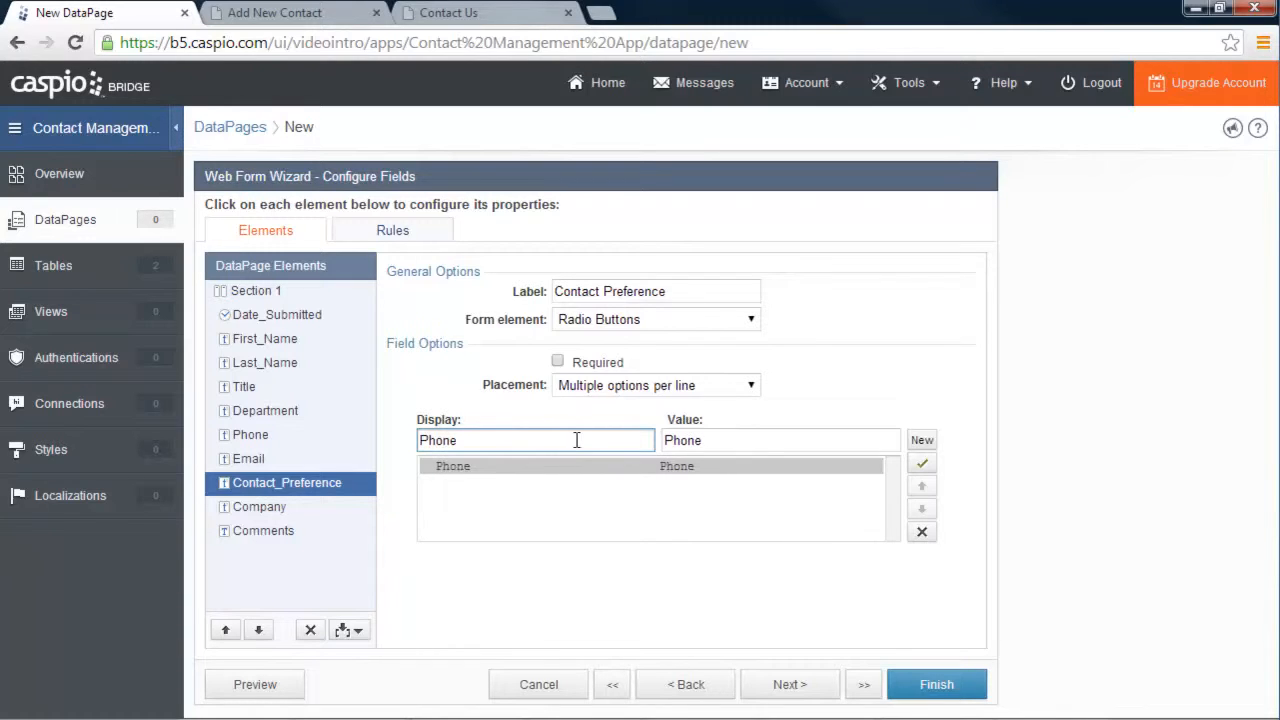
click(922, 441)
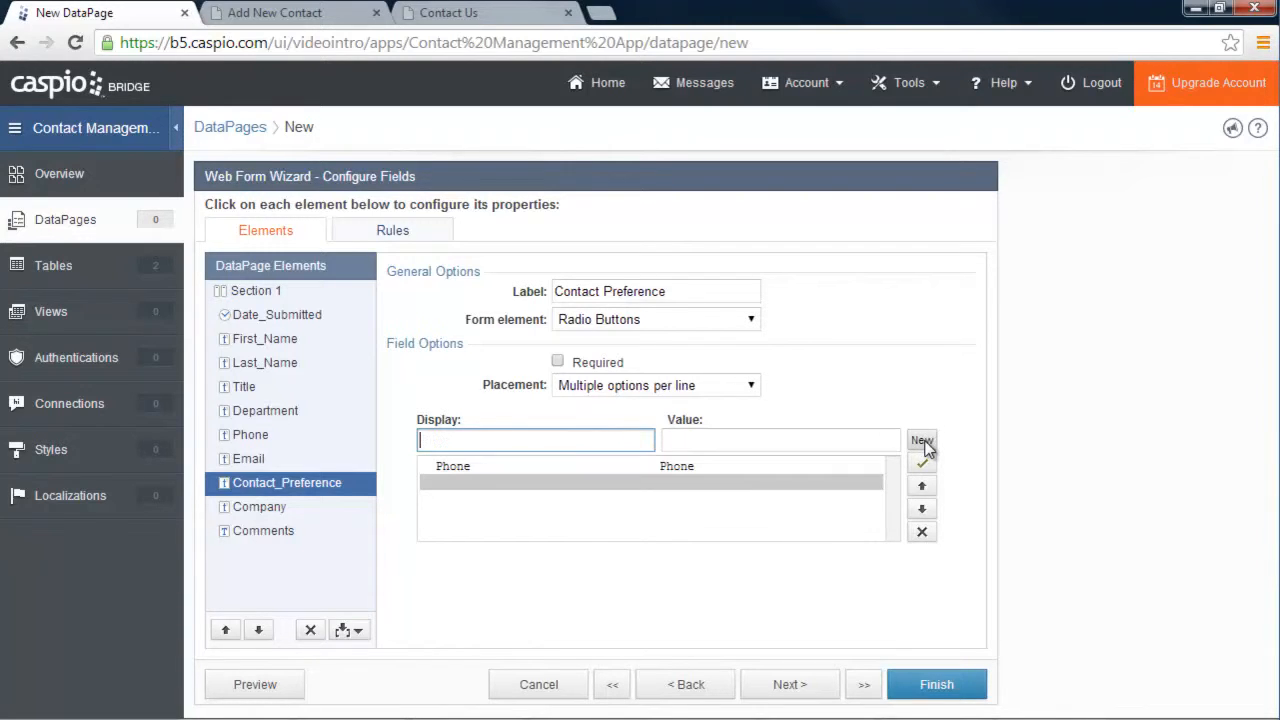
text(Email)
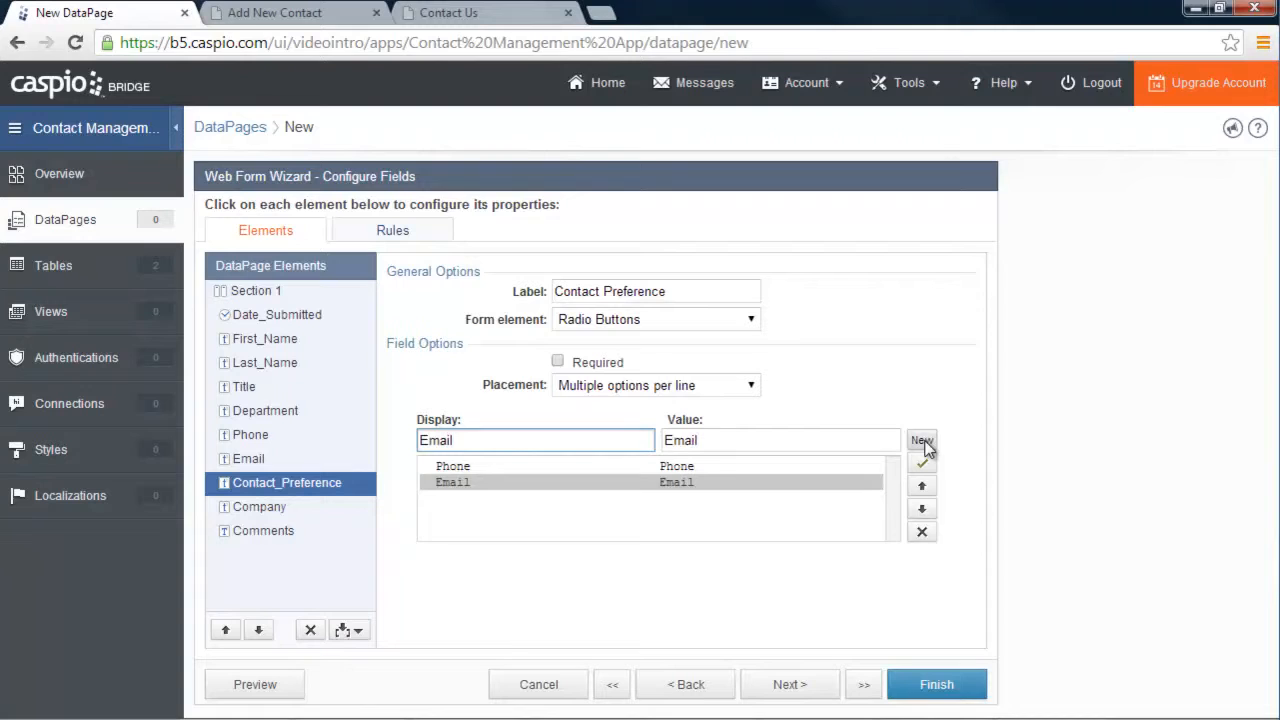
click(922, 441)
text(No Preference)
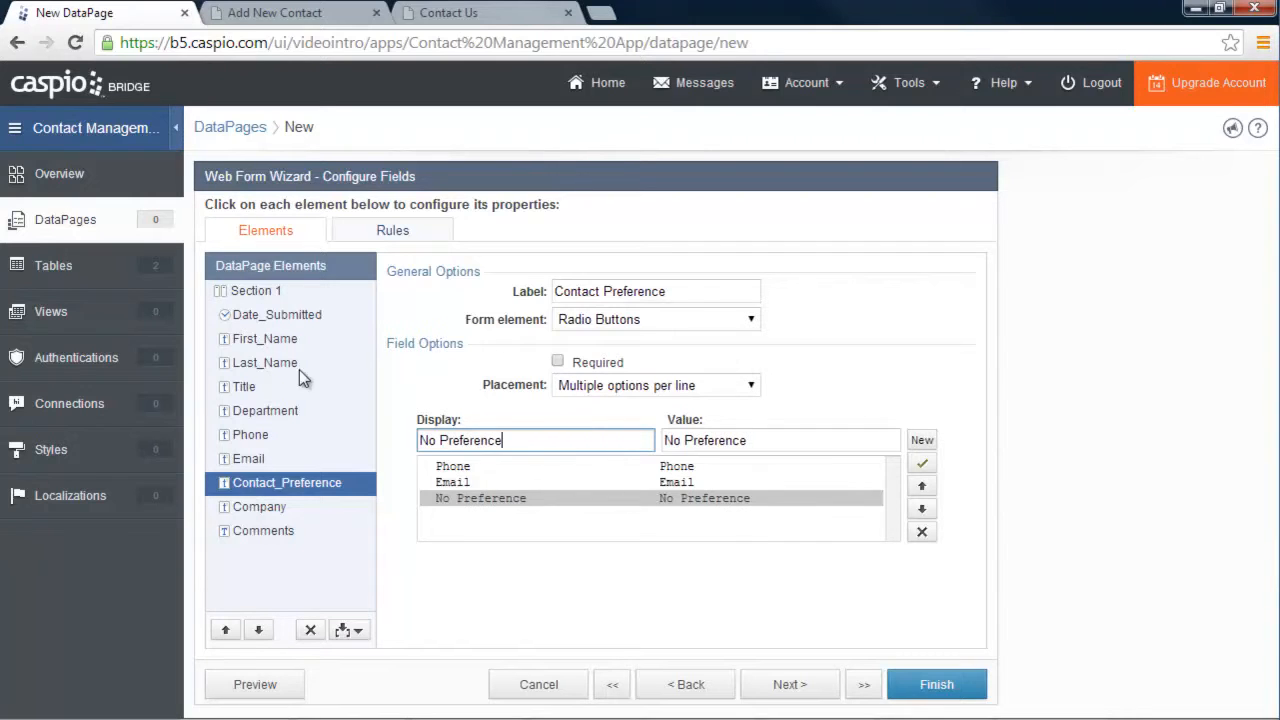
click(934, 686)
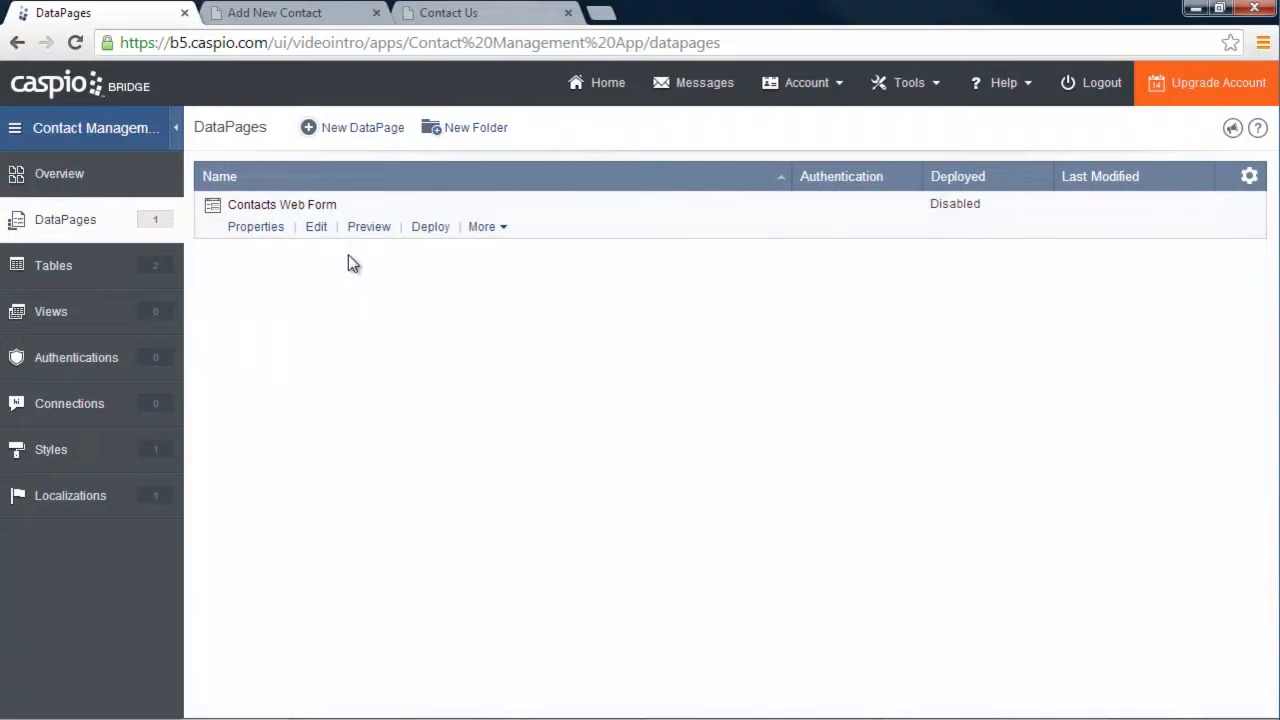
click(366, 228)
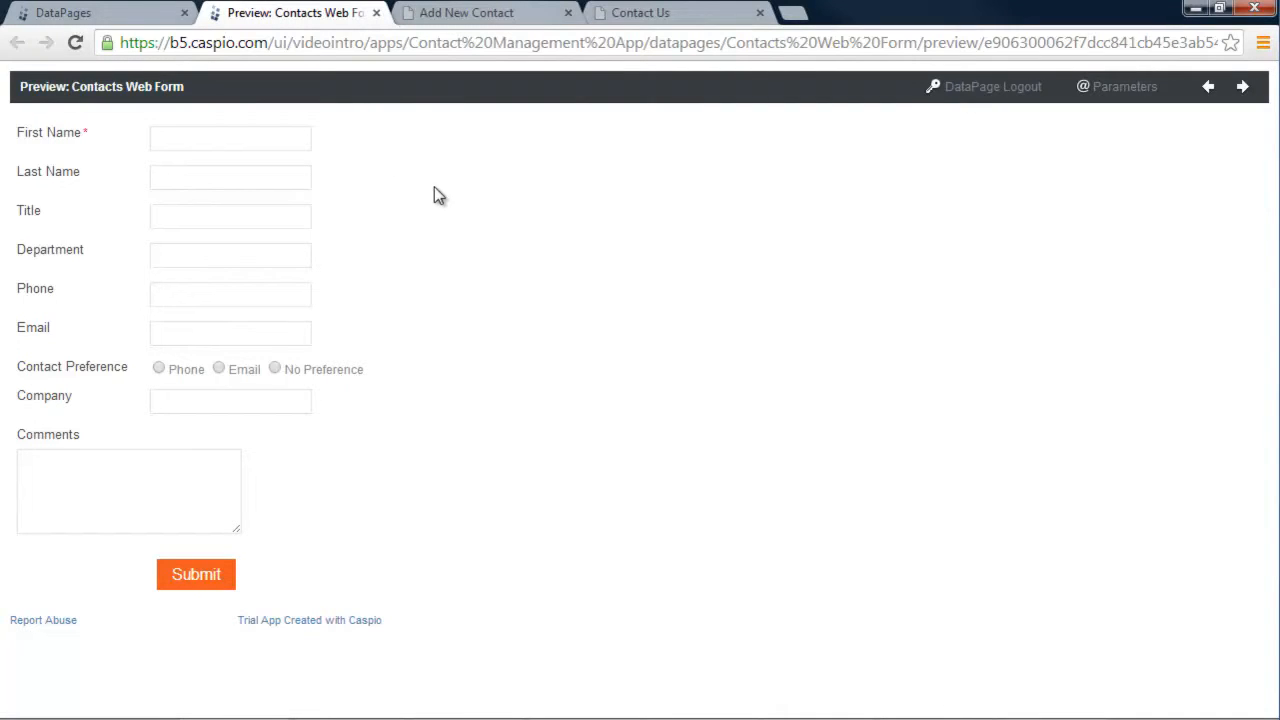
click(675, 14)
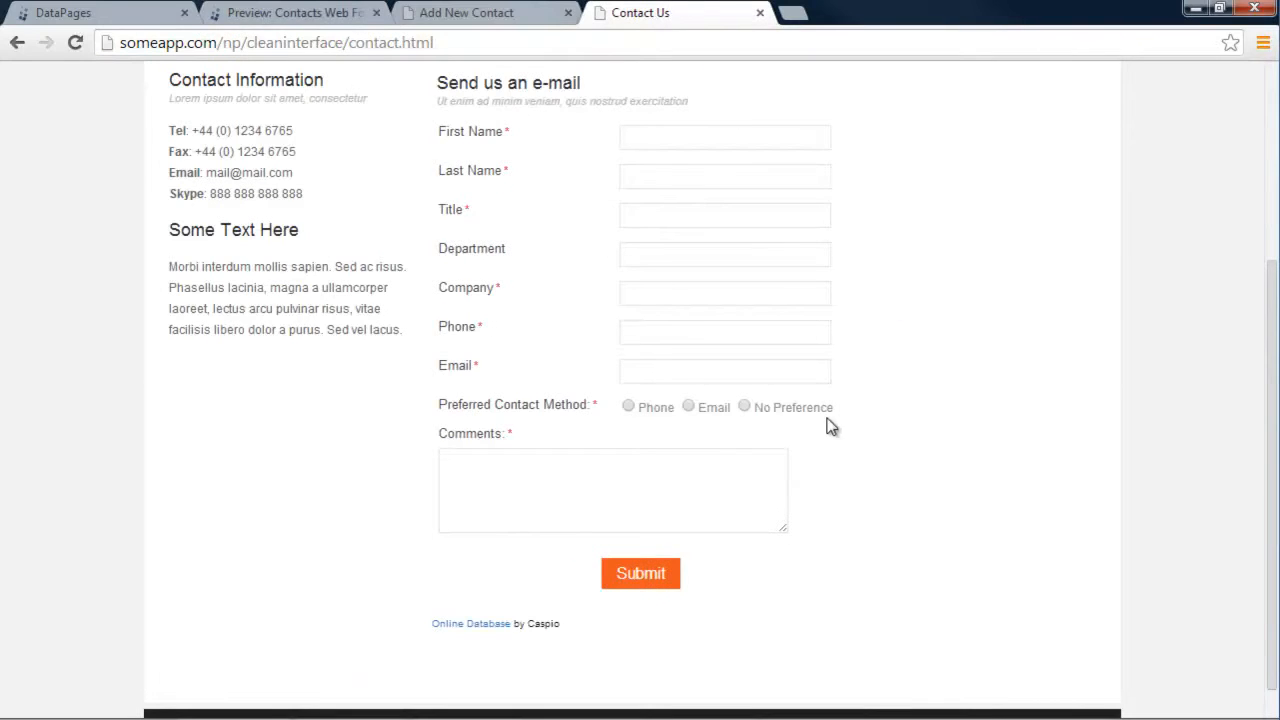
scroll(897, 334, up, 1)
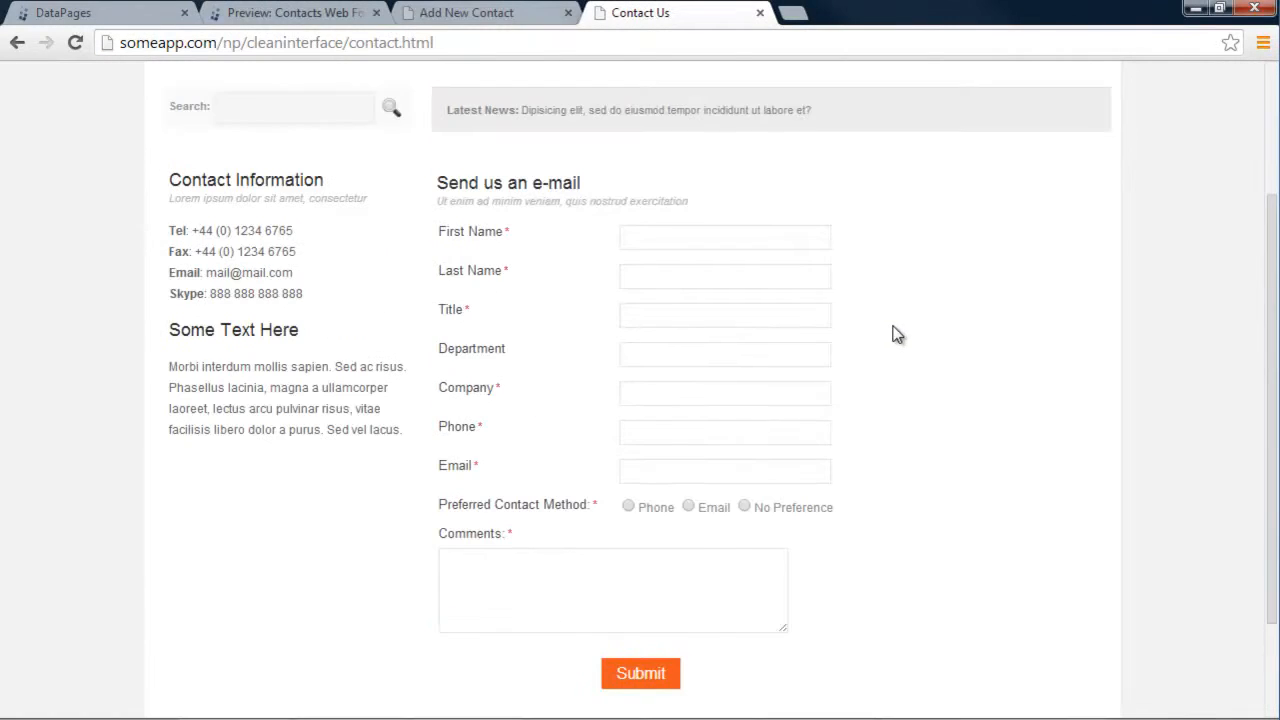
click(305, 14)
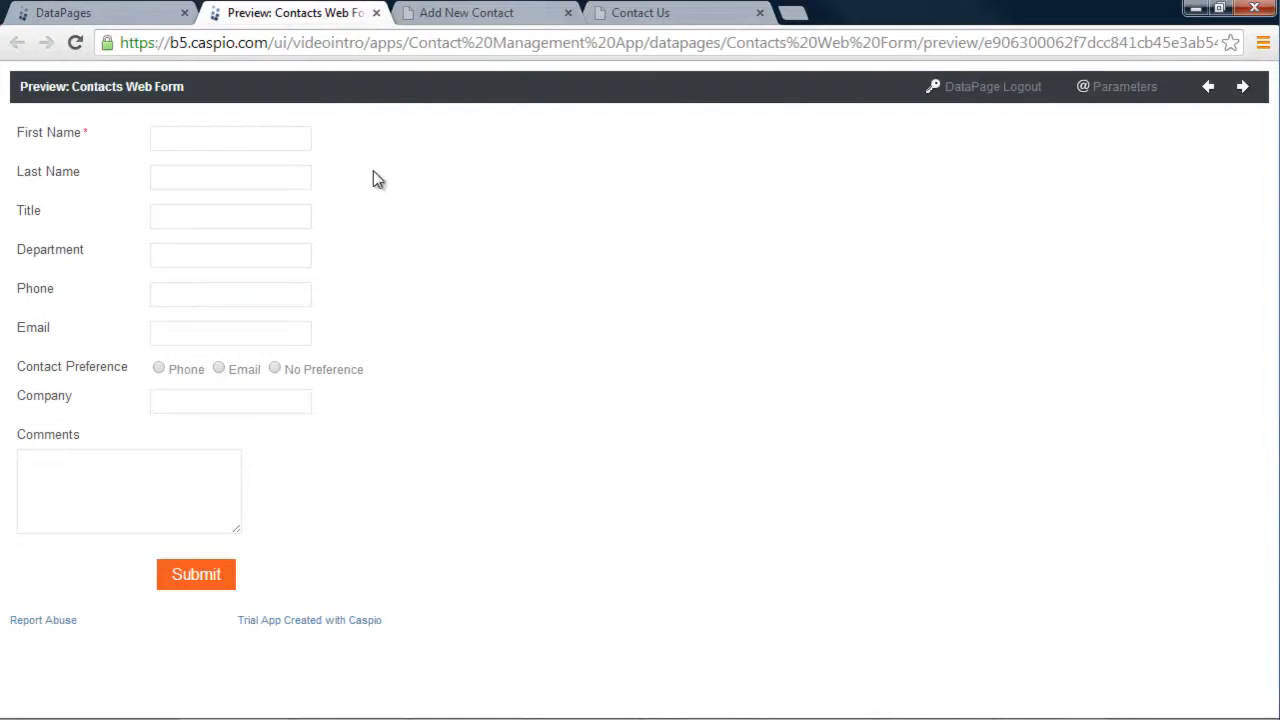
click(375, 13)
click(122, 16)
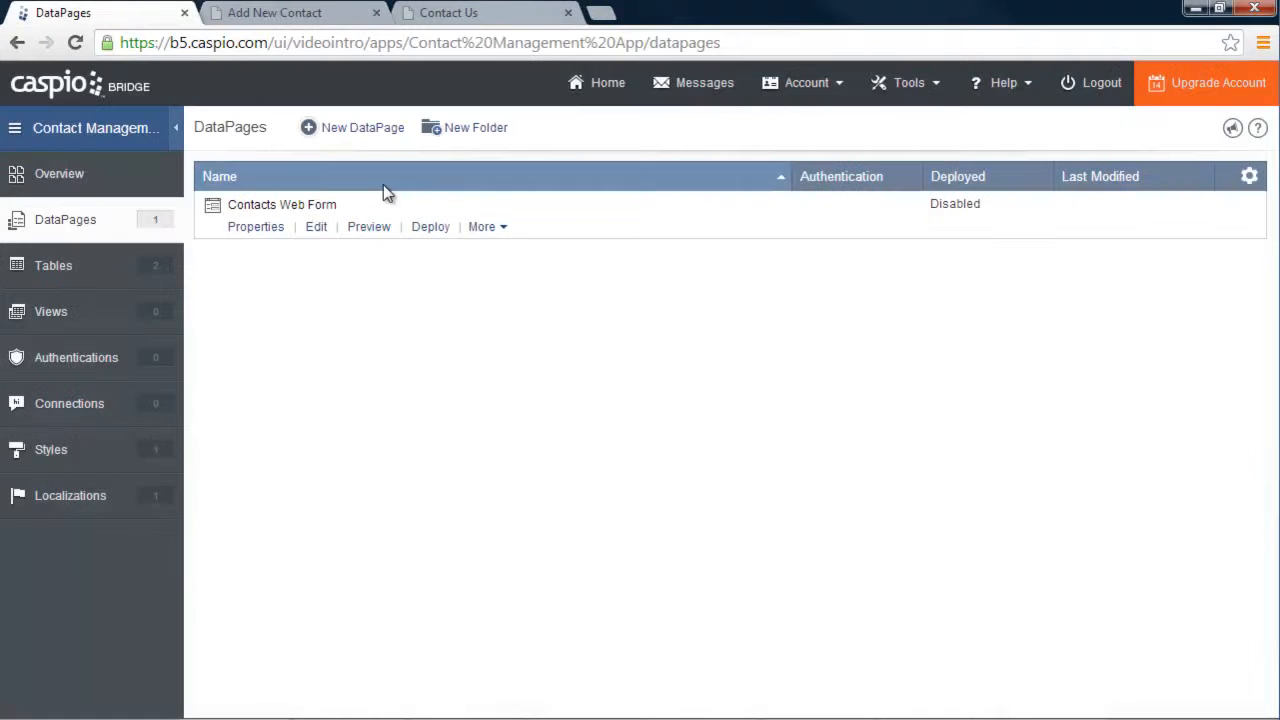
Set the Contacts Web Form's Deployment Status to Enabled and copy its embed code
click(436, 227)
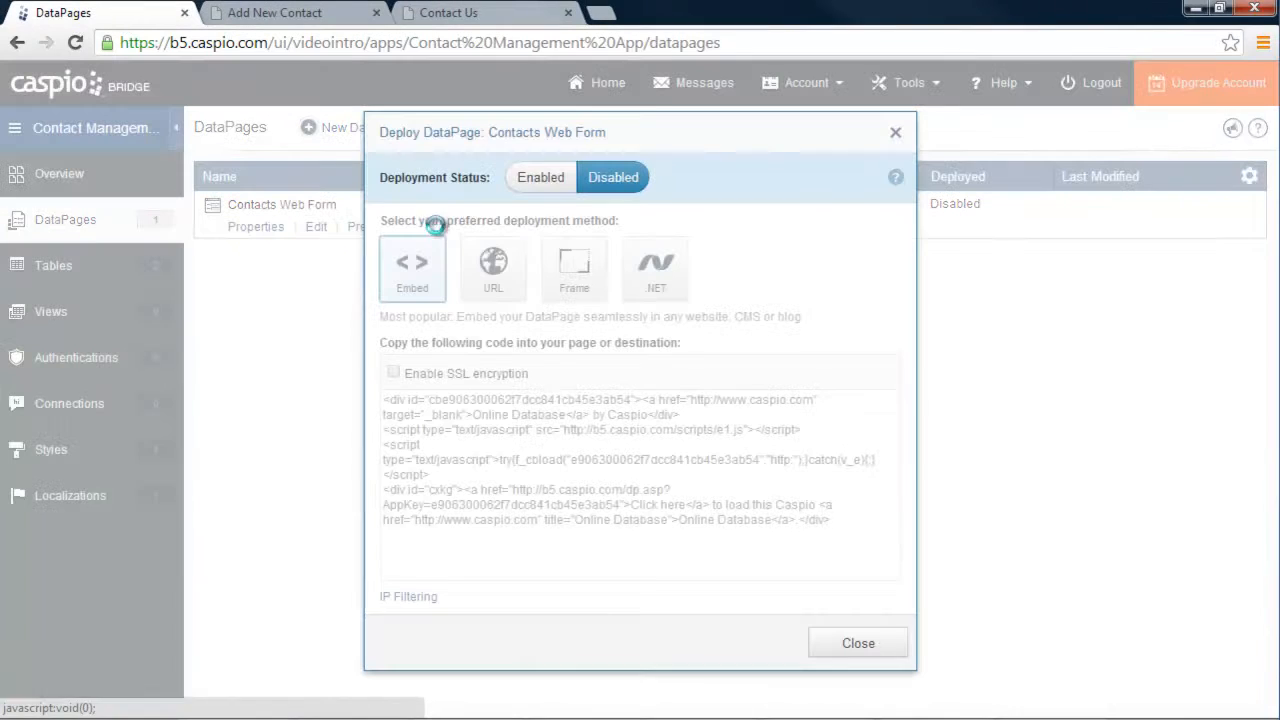
click(541, 180)
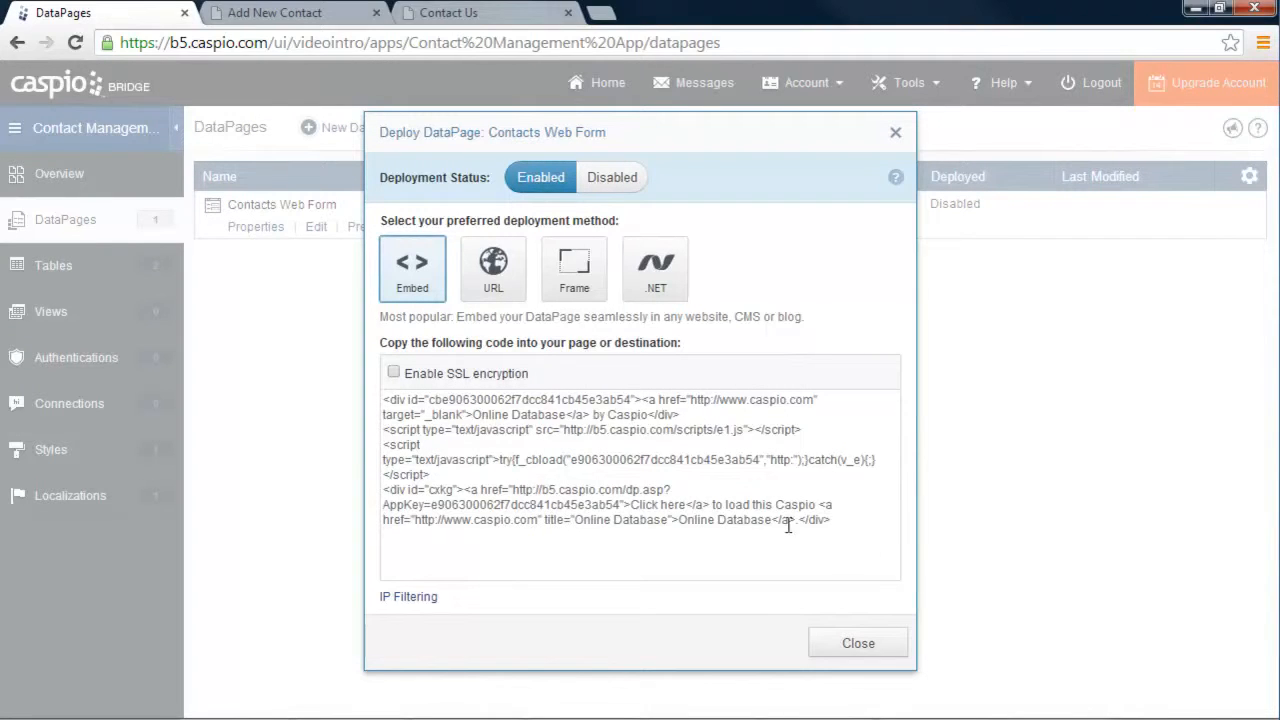
click(538, 451)
right_click(538, 451)
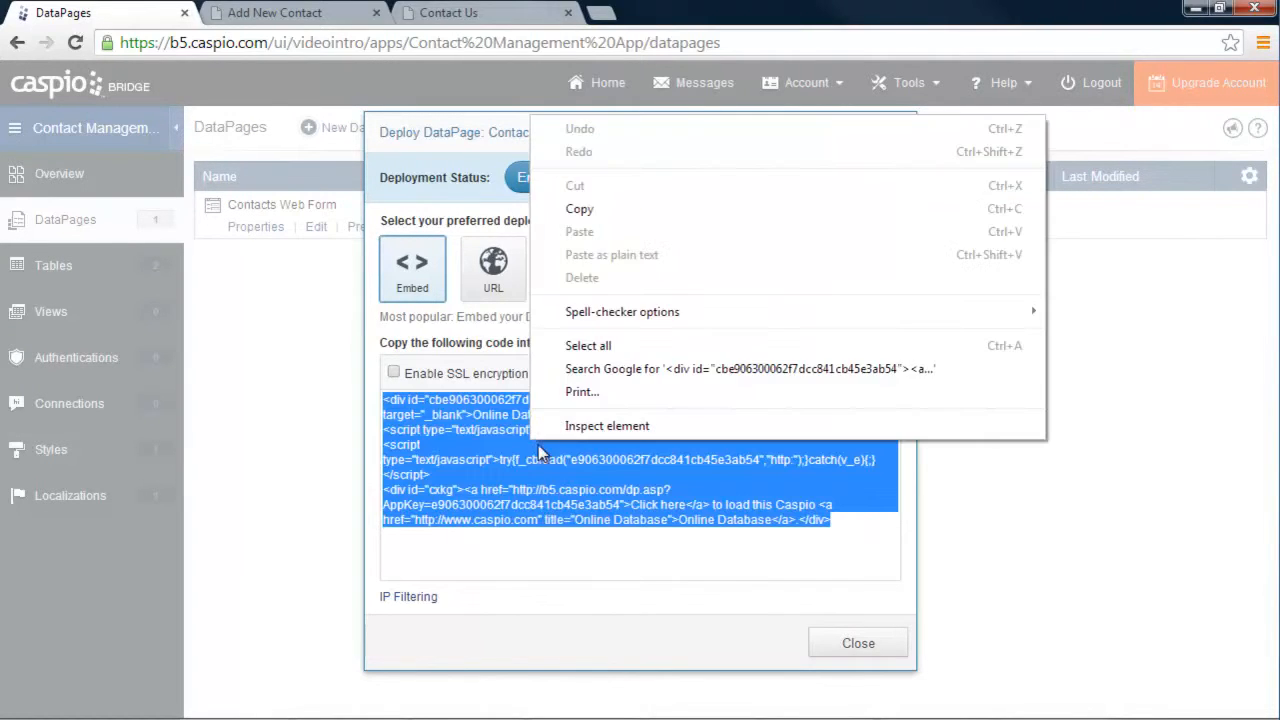
click(583, 211)
click(858, 644)
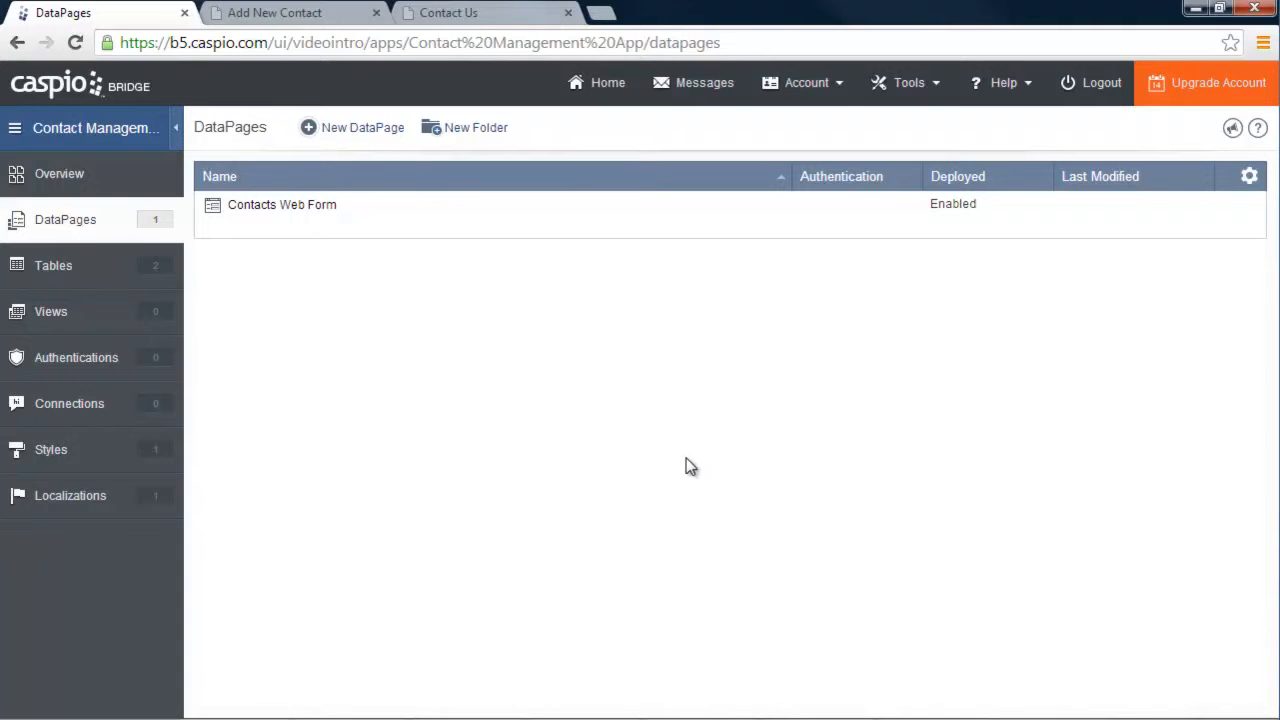
Check the Contact Us page, then return to the DataPages list
click(509, 18)
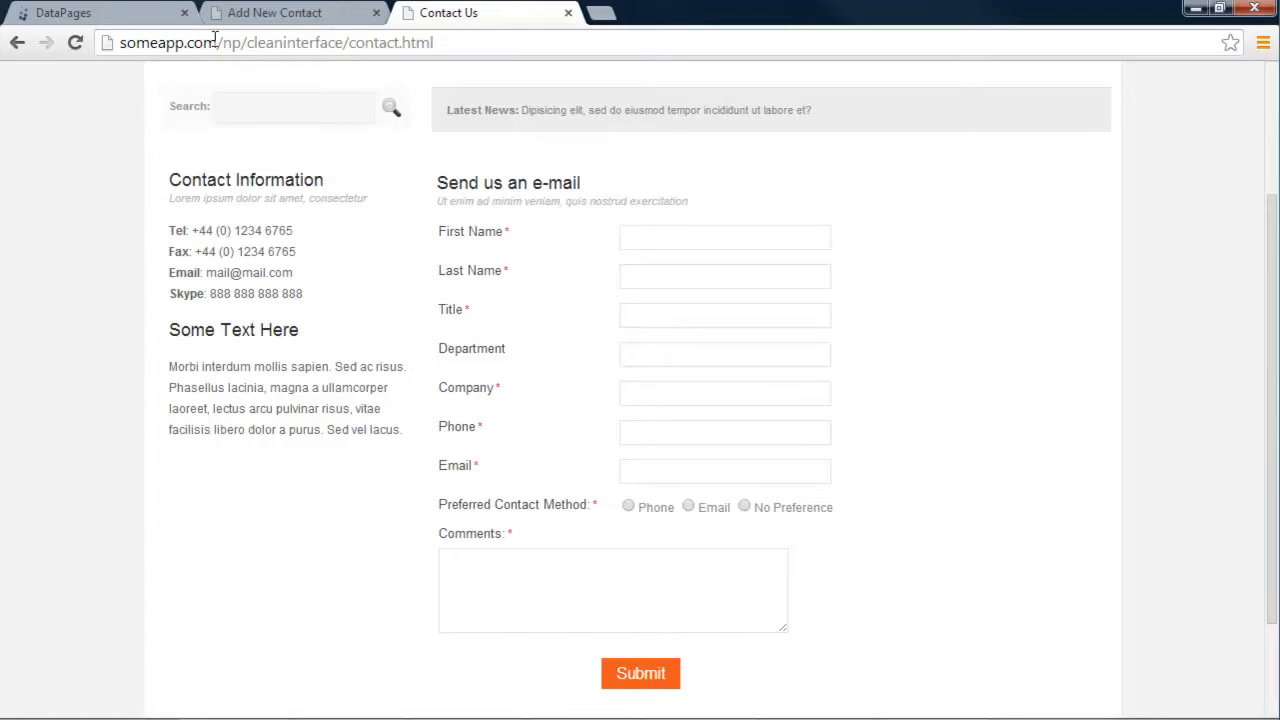
click(124, 14)
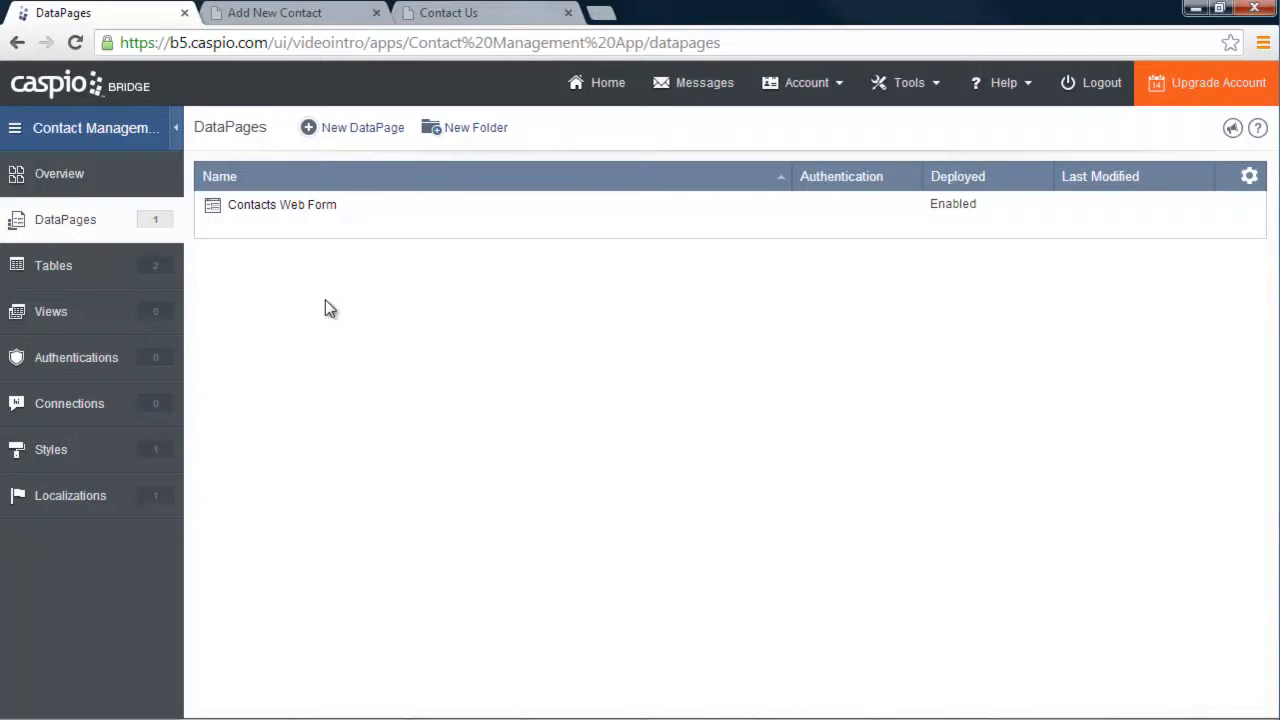
mouse_move(296, 215)
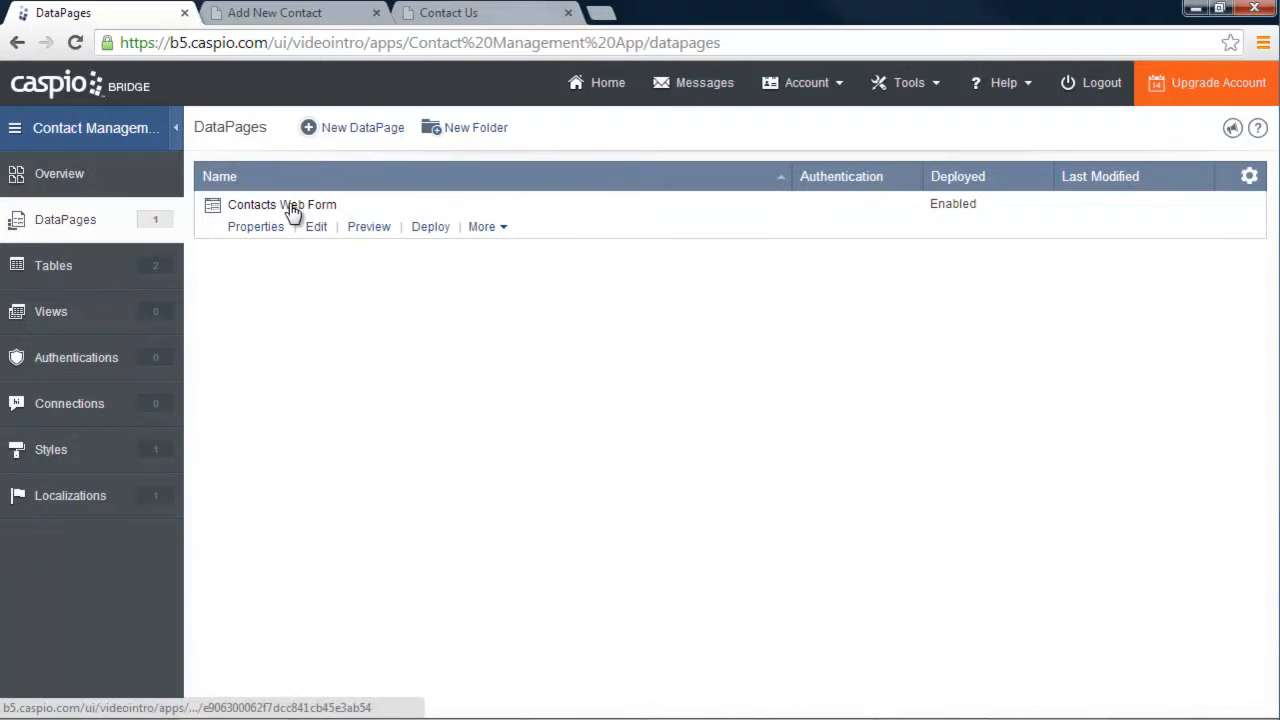
Start a new DataPage of the tabular Search and Report type
click(361, 140)
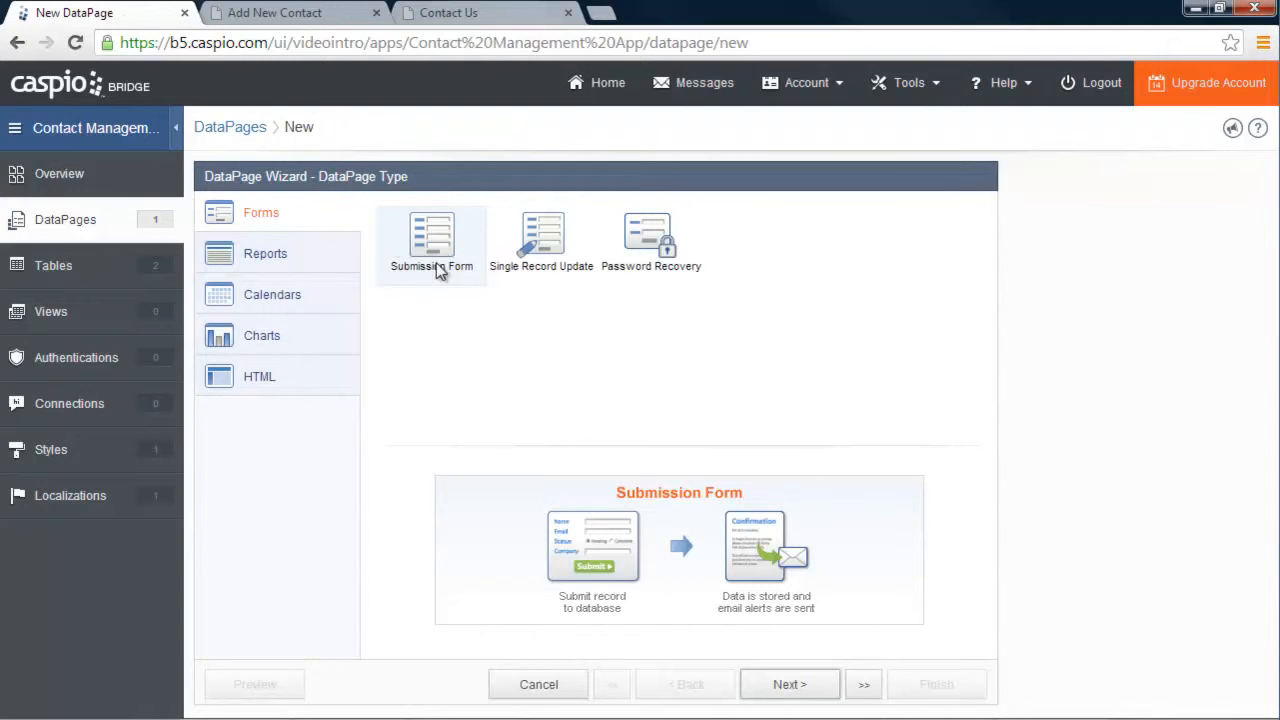
click(298, 255)
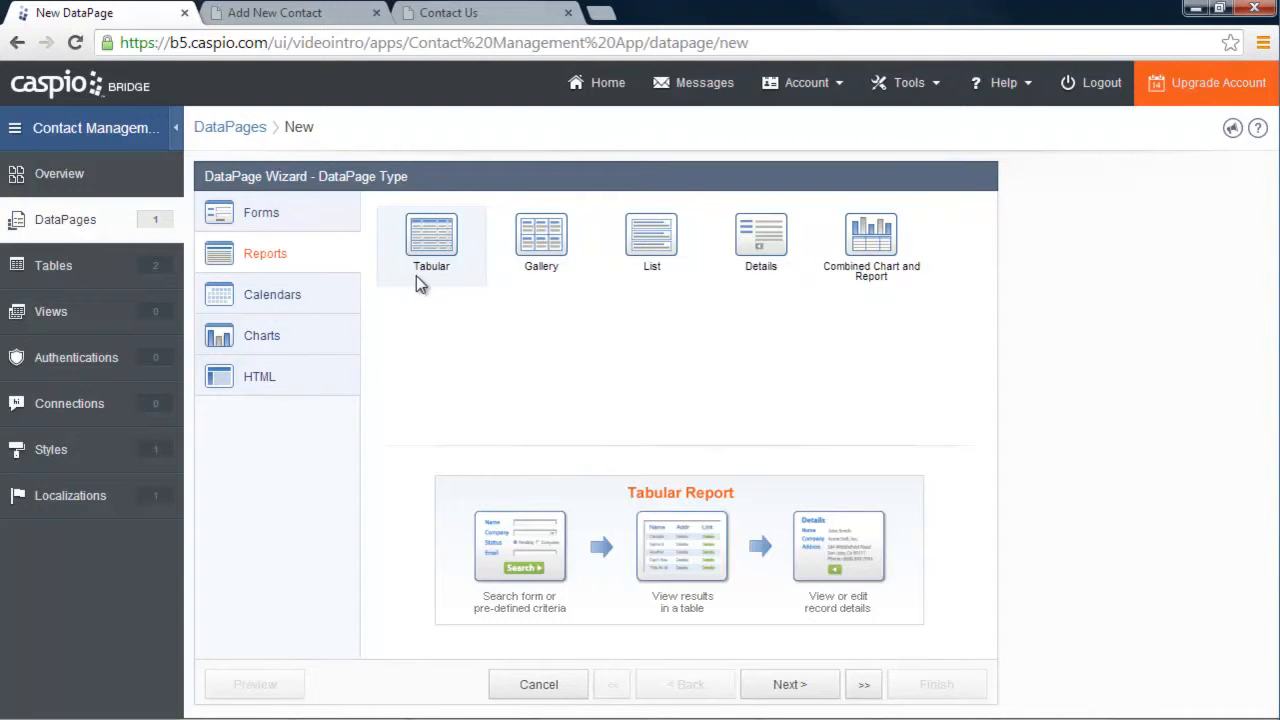
click(800, 688)
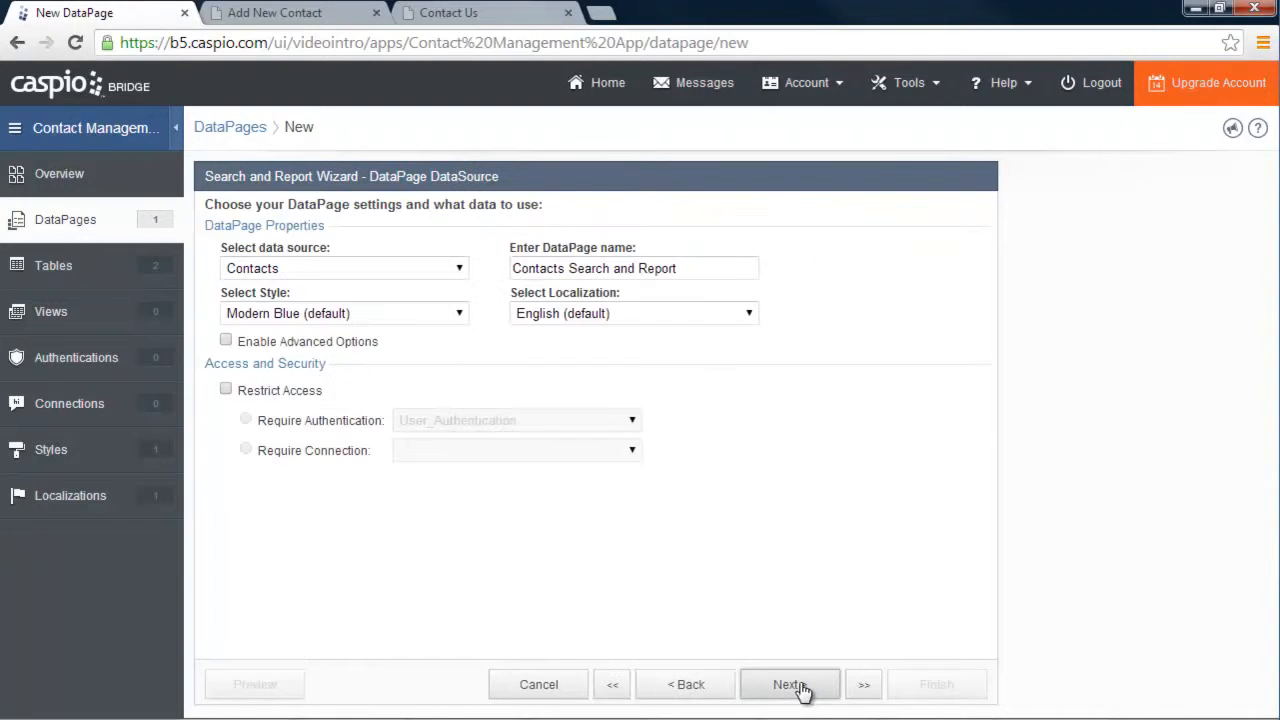
Keep Contacts as the data source and apply Sample Style to the page
click(460, 272)
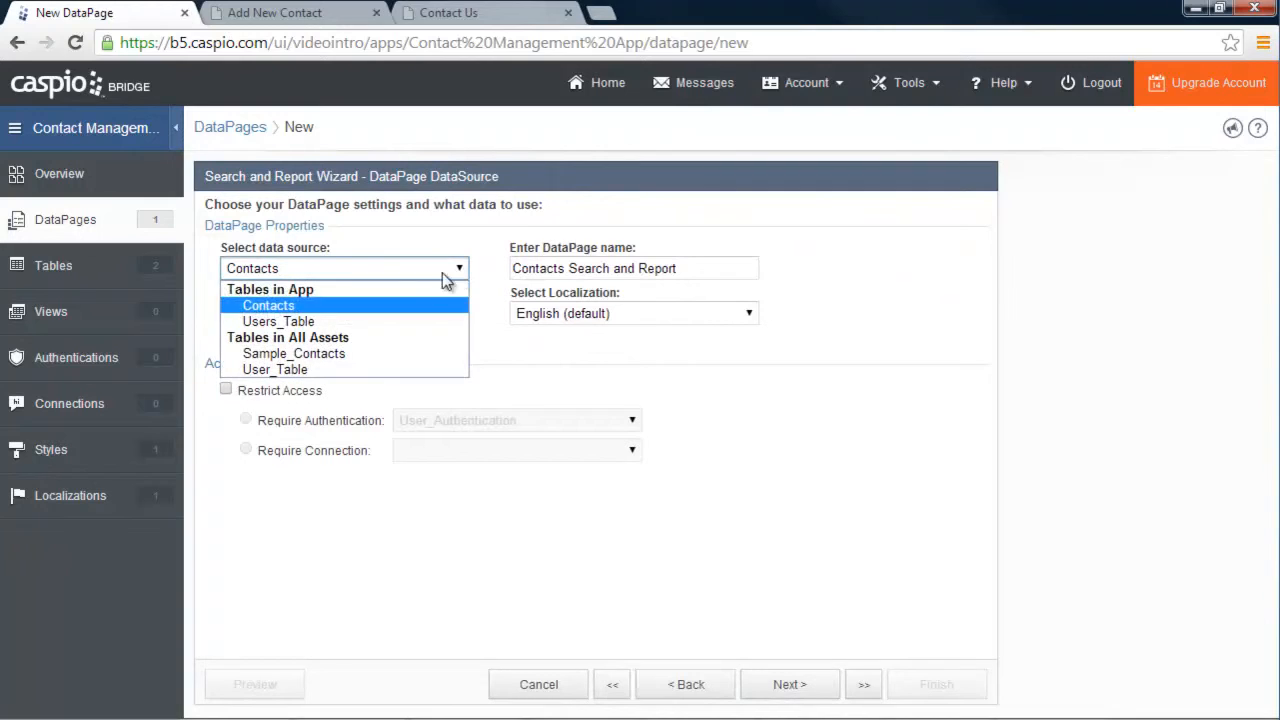
click(287, 306)
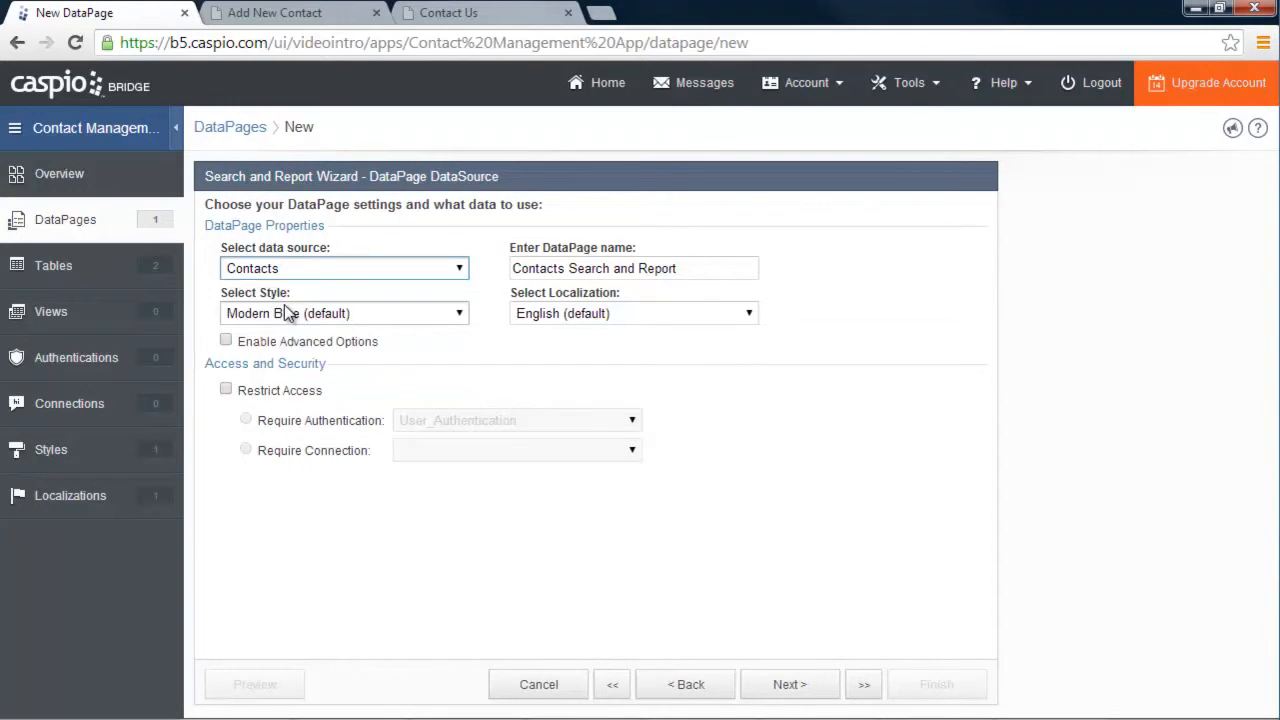
click(398, 311)
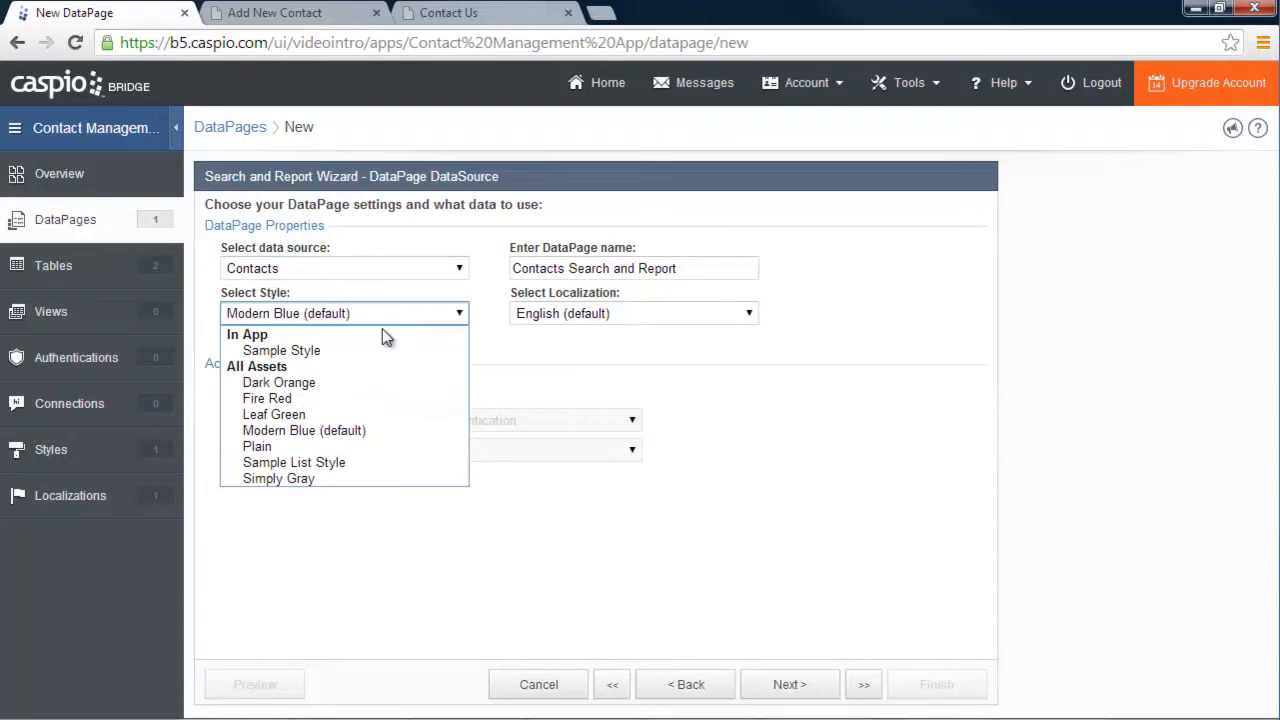
click(285, 350)
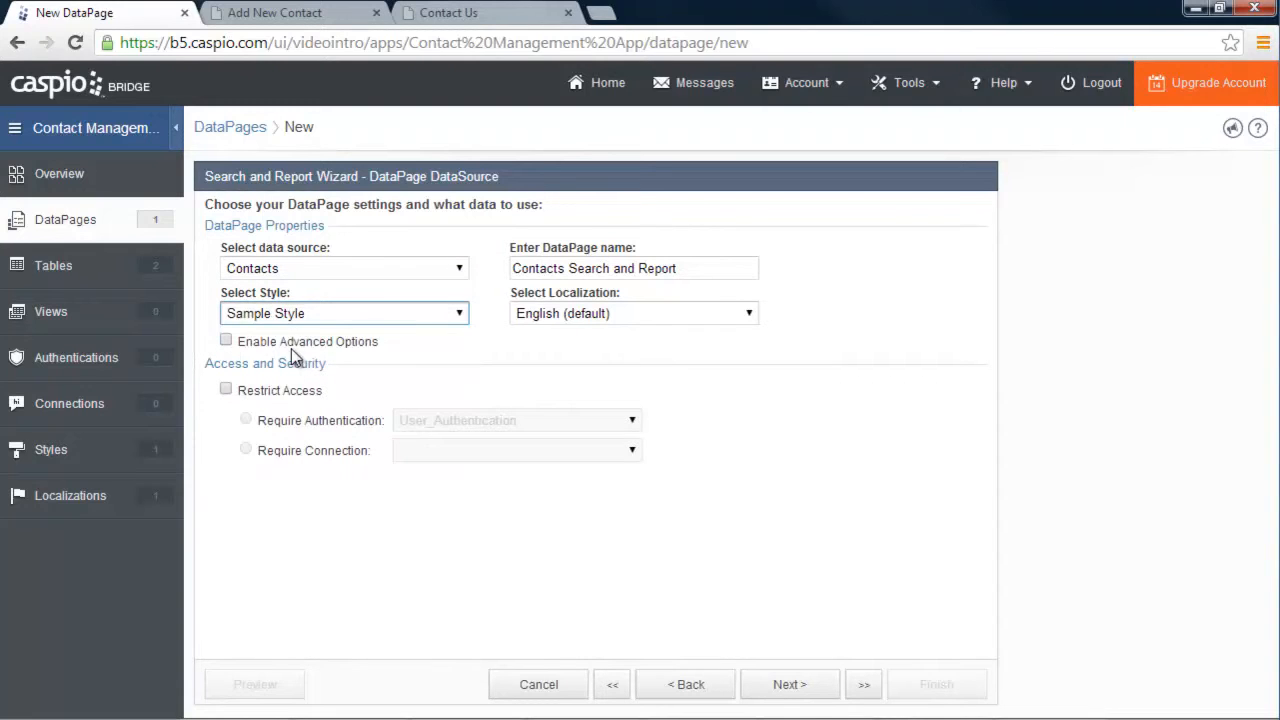
click(808, 692)
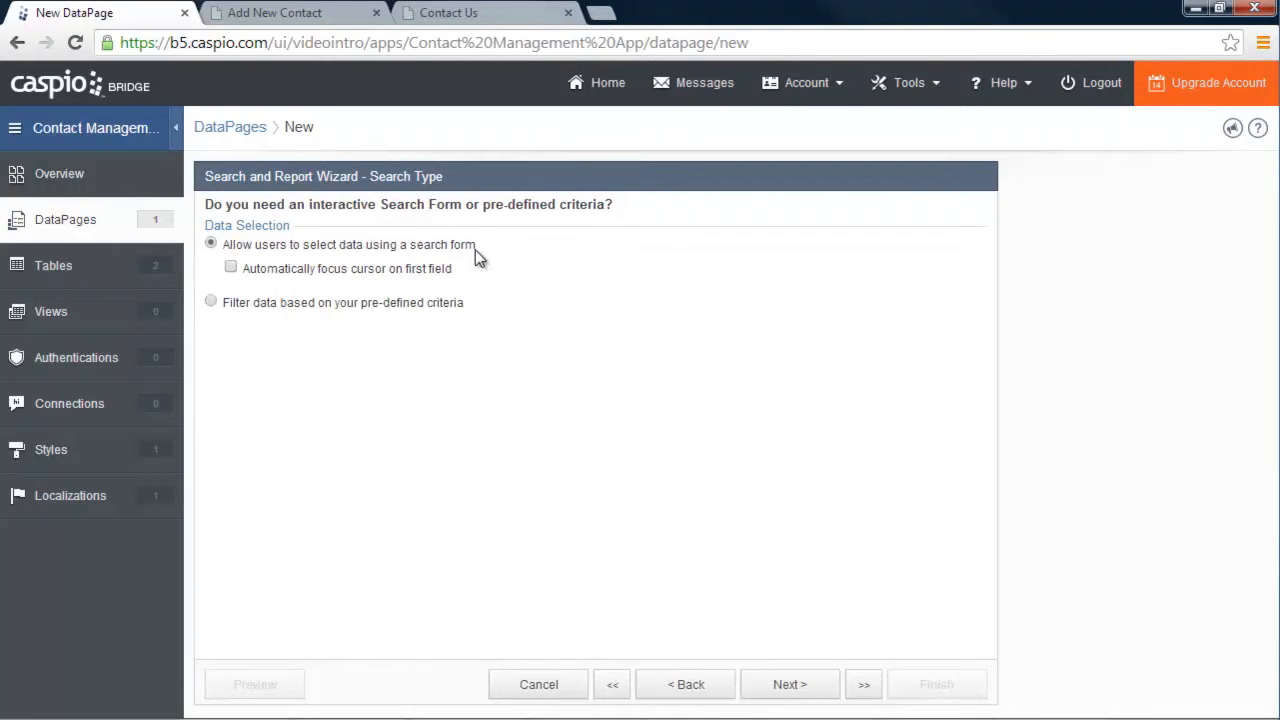
Review the Add New Contact and Manage Contacts example pages
click(298, 13)
click(447, 13)
click(298, 13)
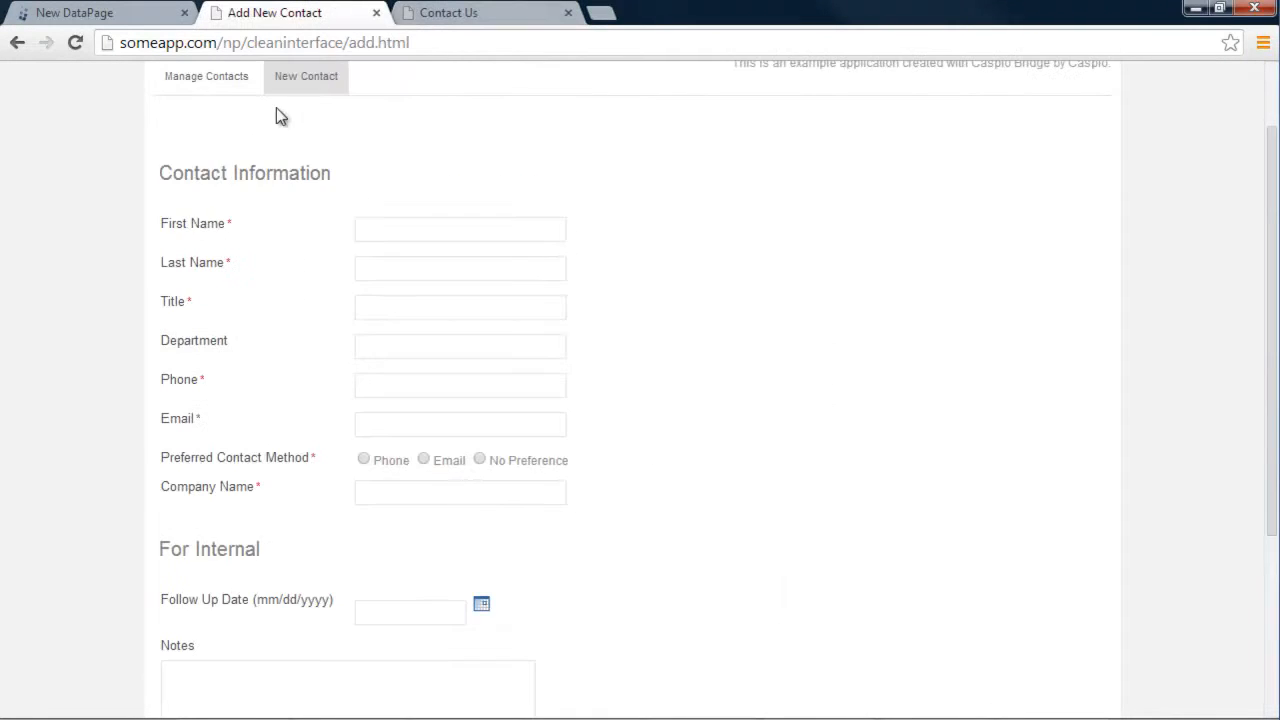
click(206, 88)
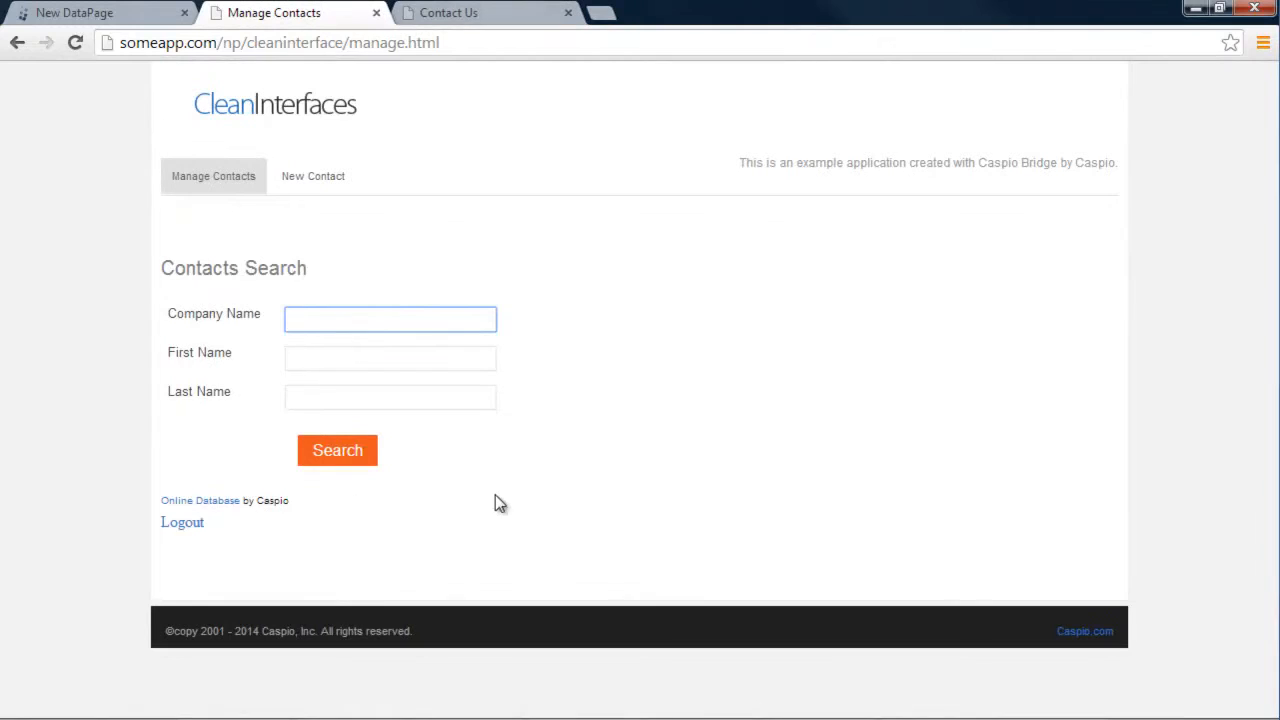
click(50, 12)
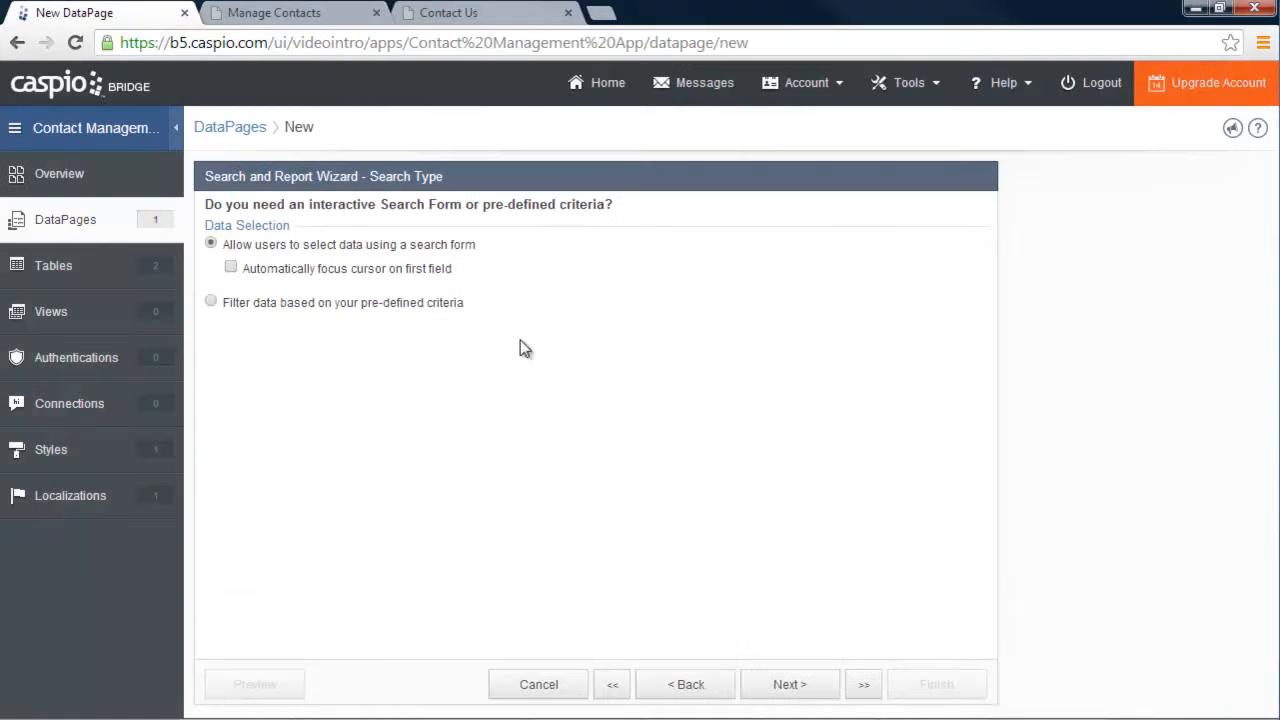
Add Company, First_Name and Last_Name to the search form's Selected Fields
click(790, 686)
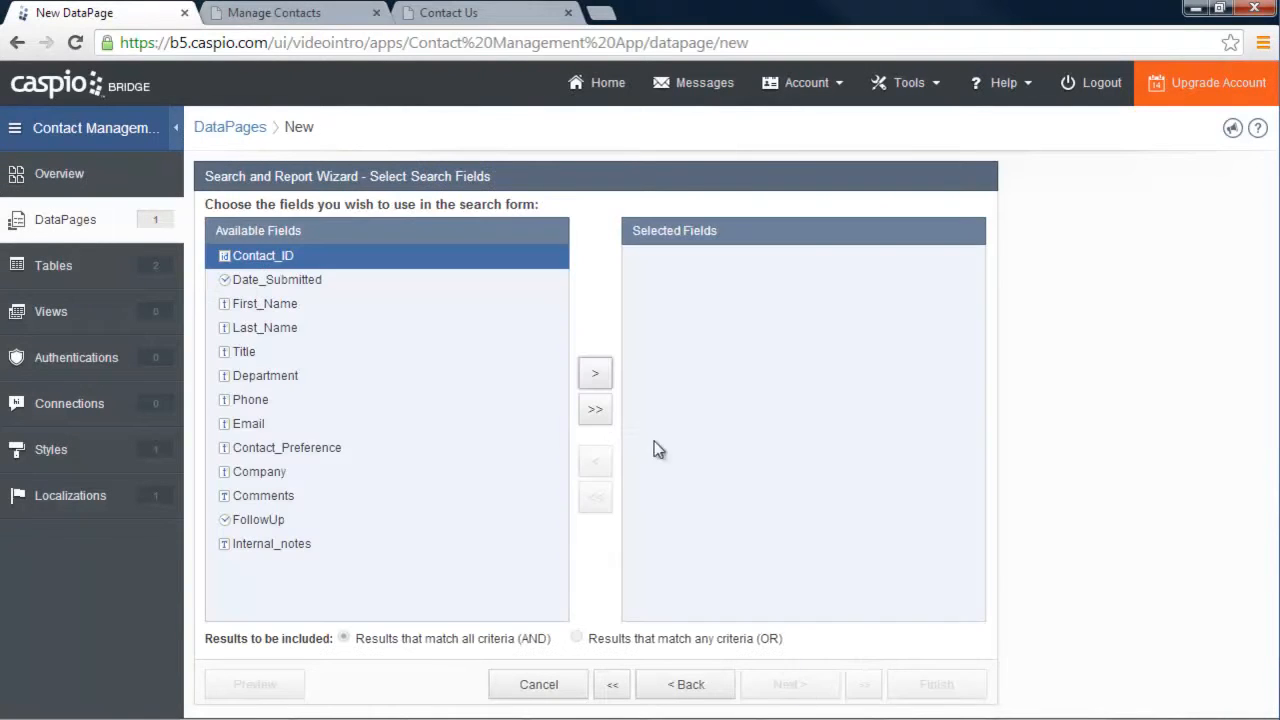
click(298, 474)
click(600, 374)
click(292, 305)
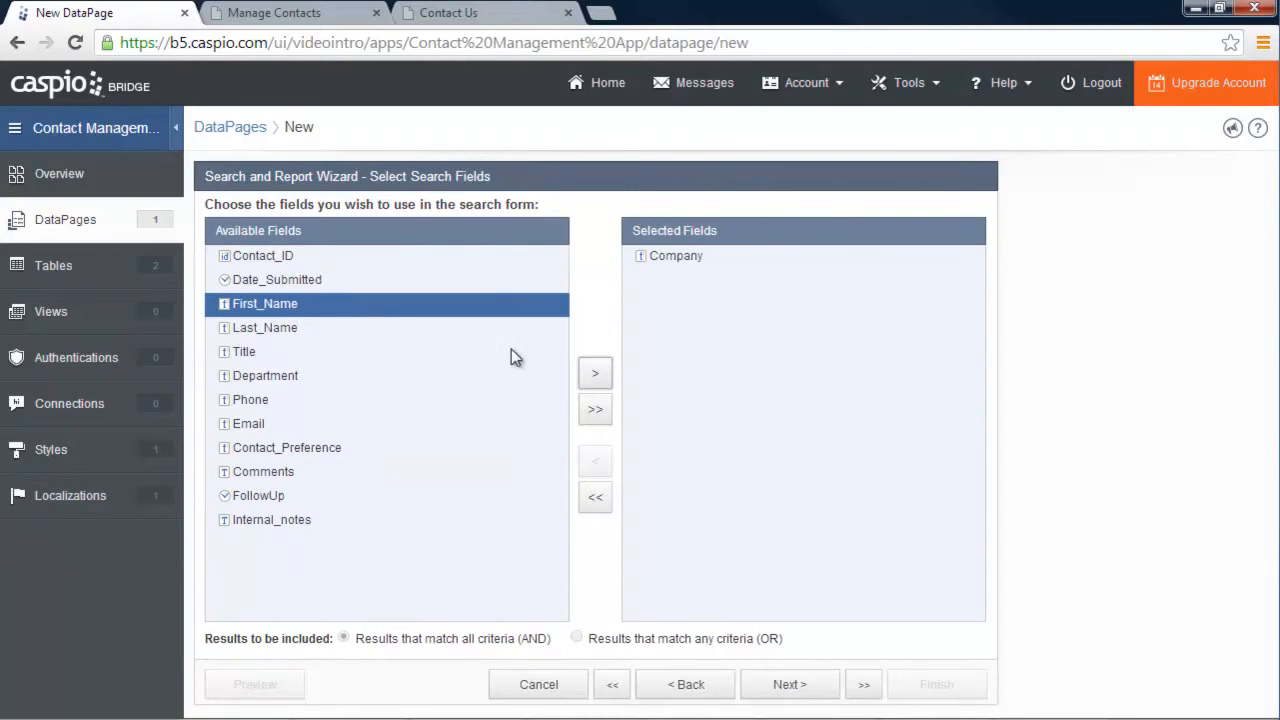
click(595, 376)
click(595, 378)
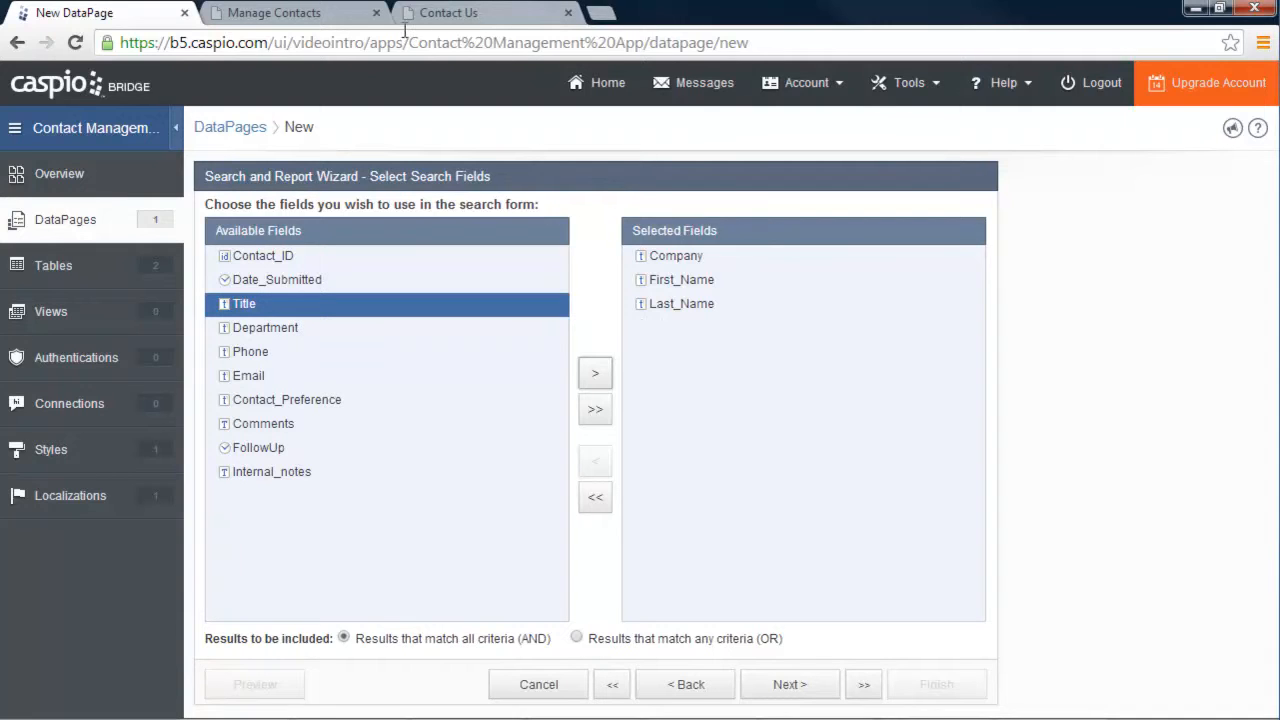
click(297, 14)
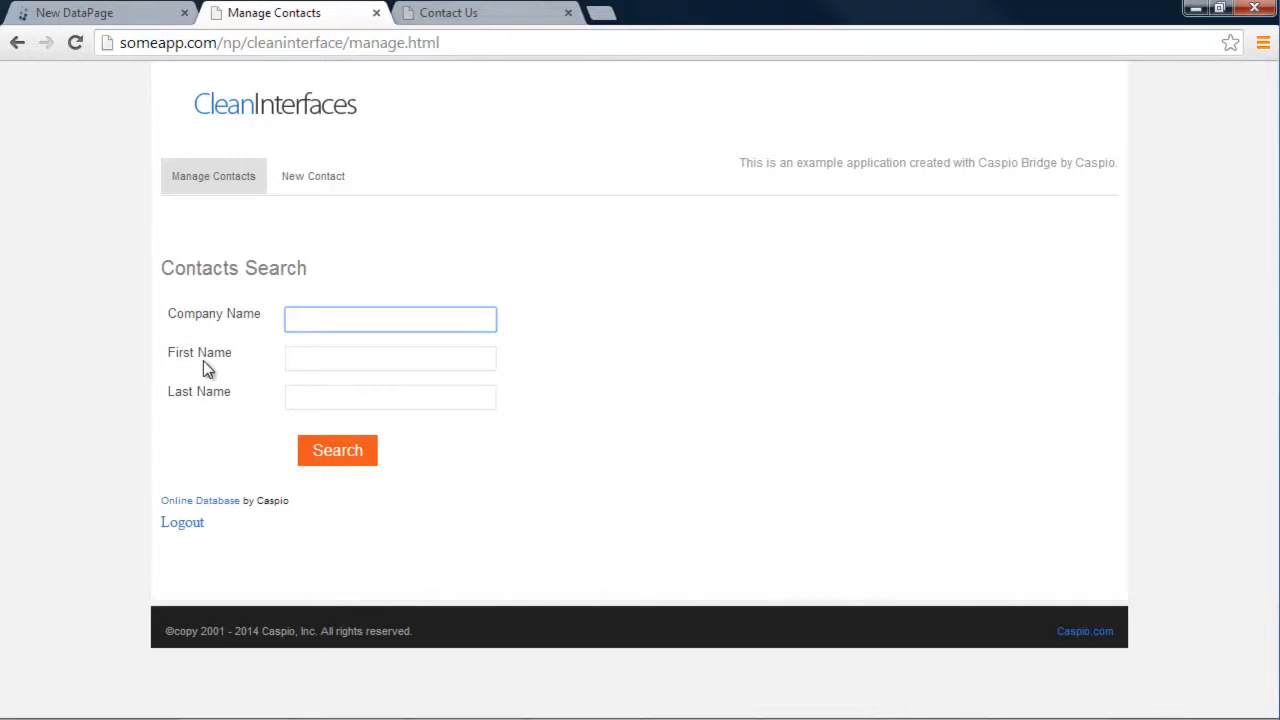
click(128, 14)
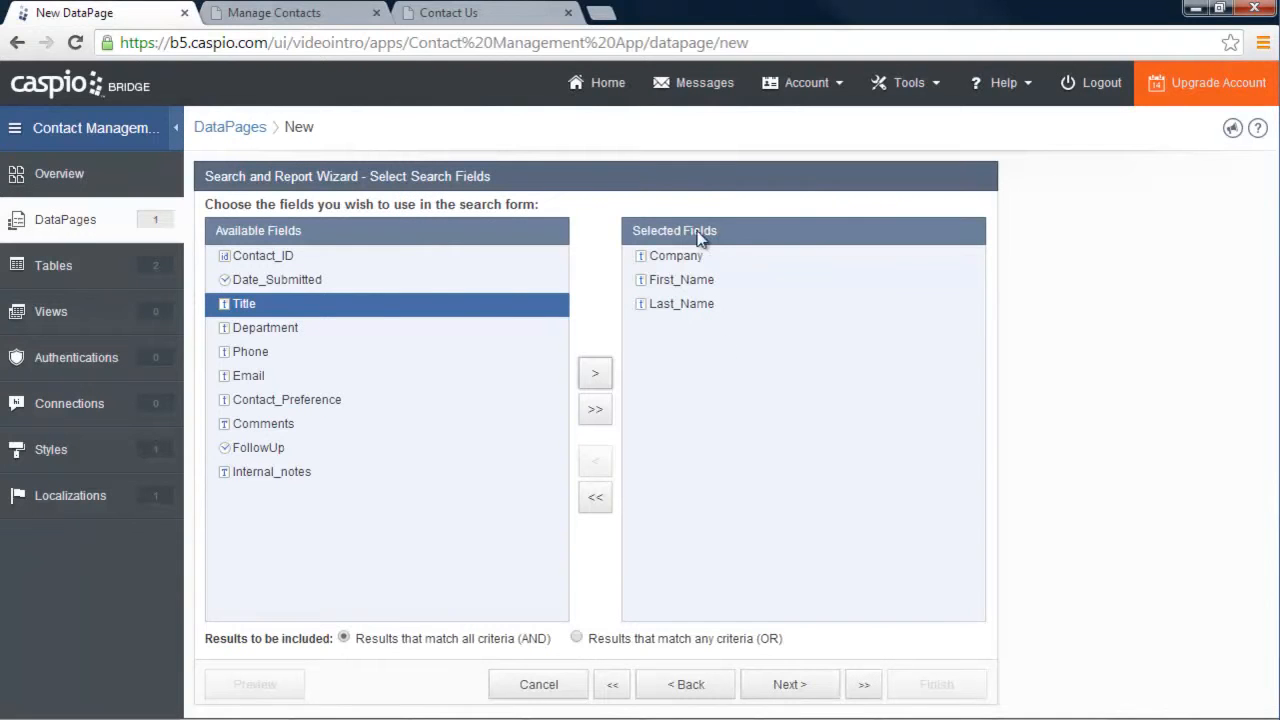
click(803, 693)
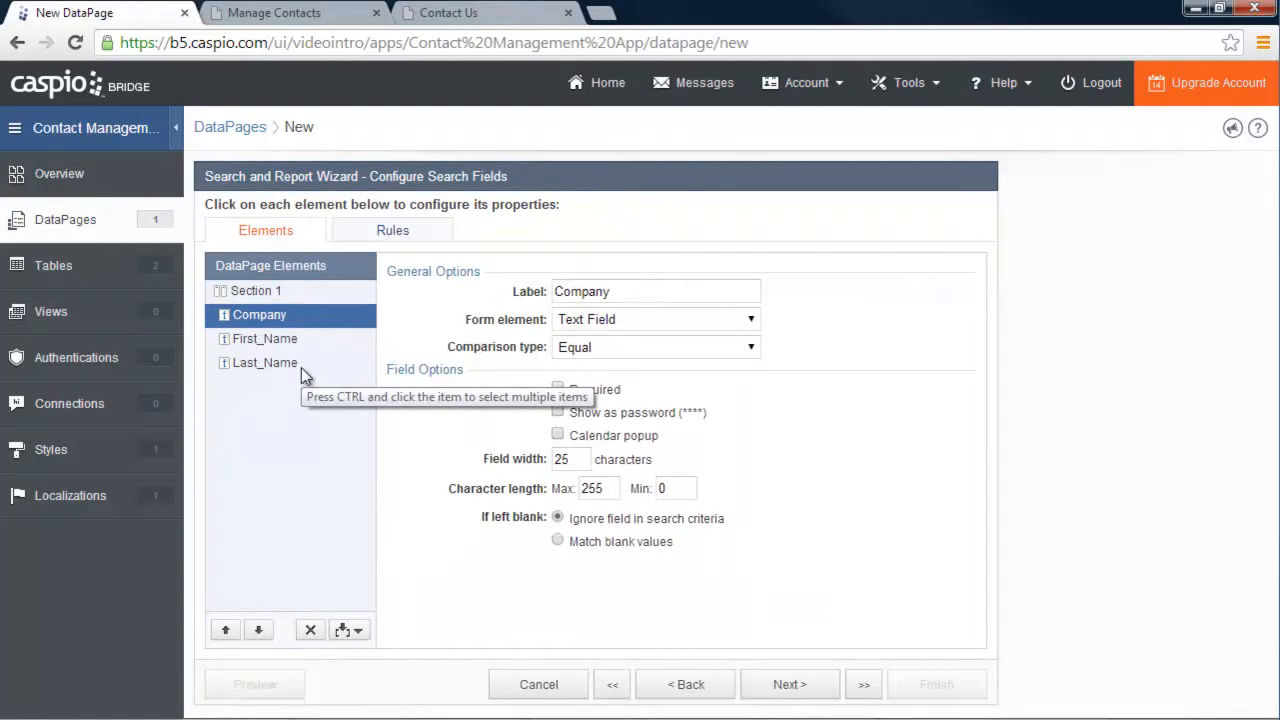
Keep Company as a Text Field and set its comparison type to Contains
click(644, 317)
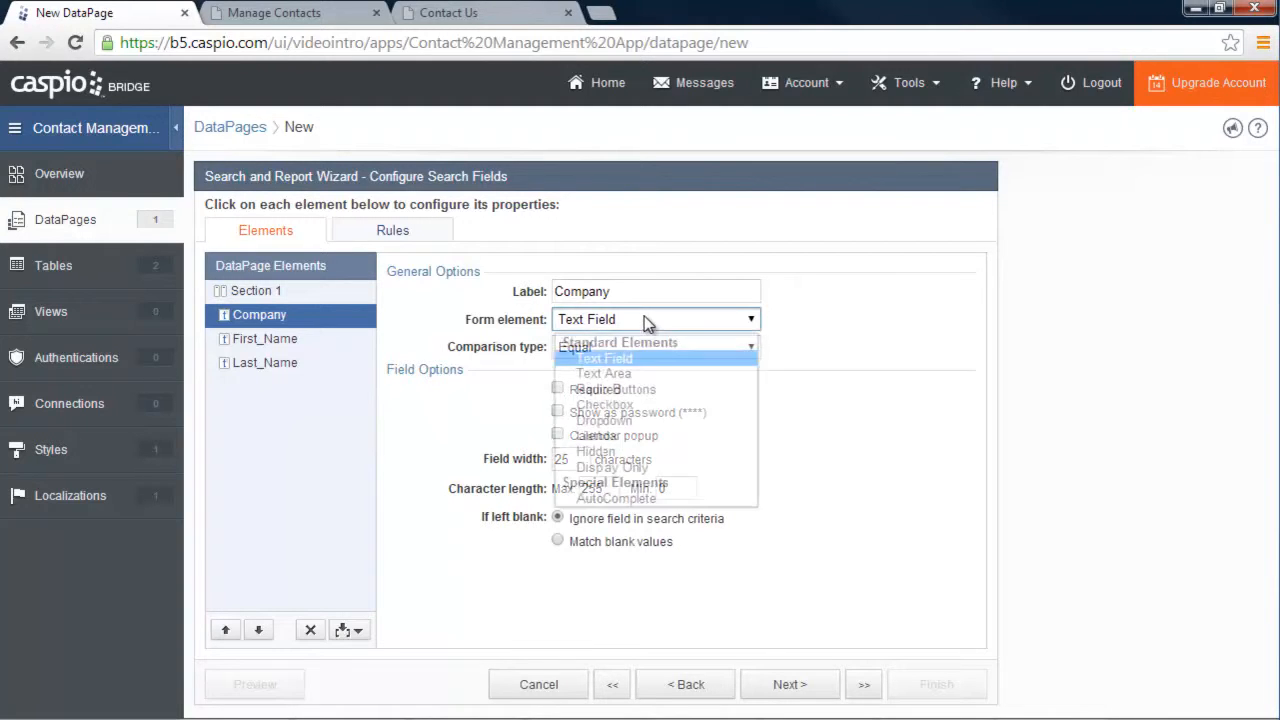
click(889, 425)
click(276, 14)
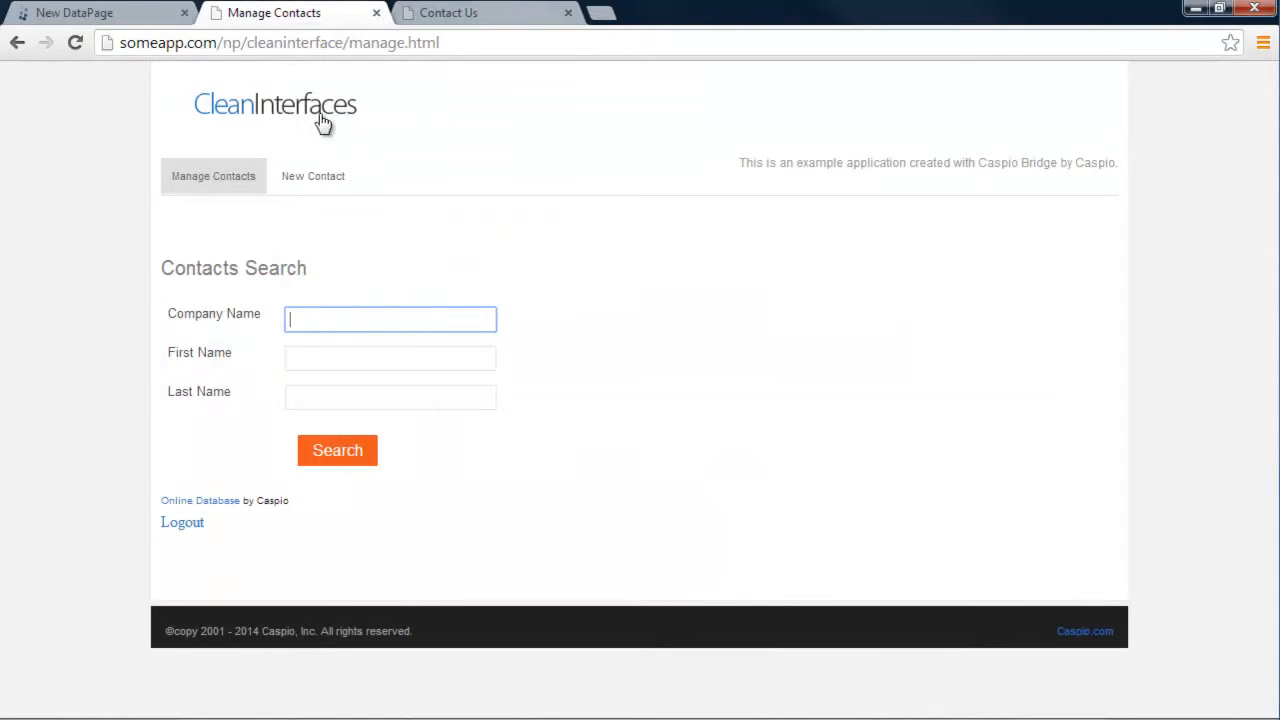
click(128, 16)
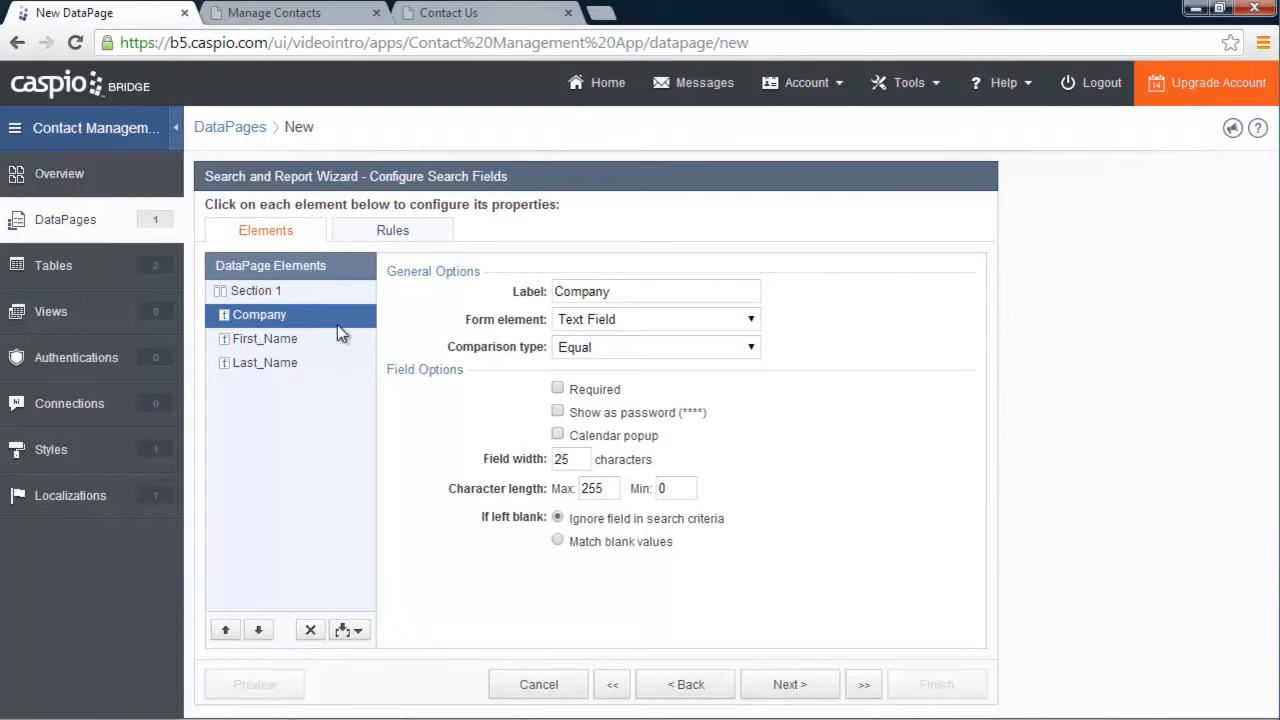
click(620, 347)
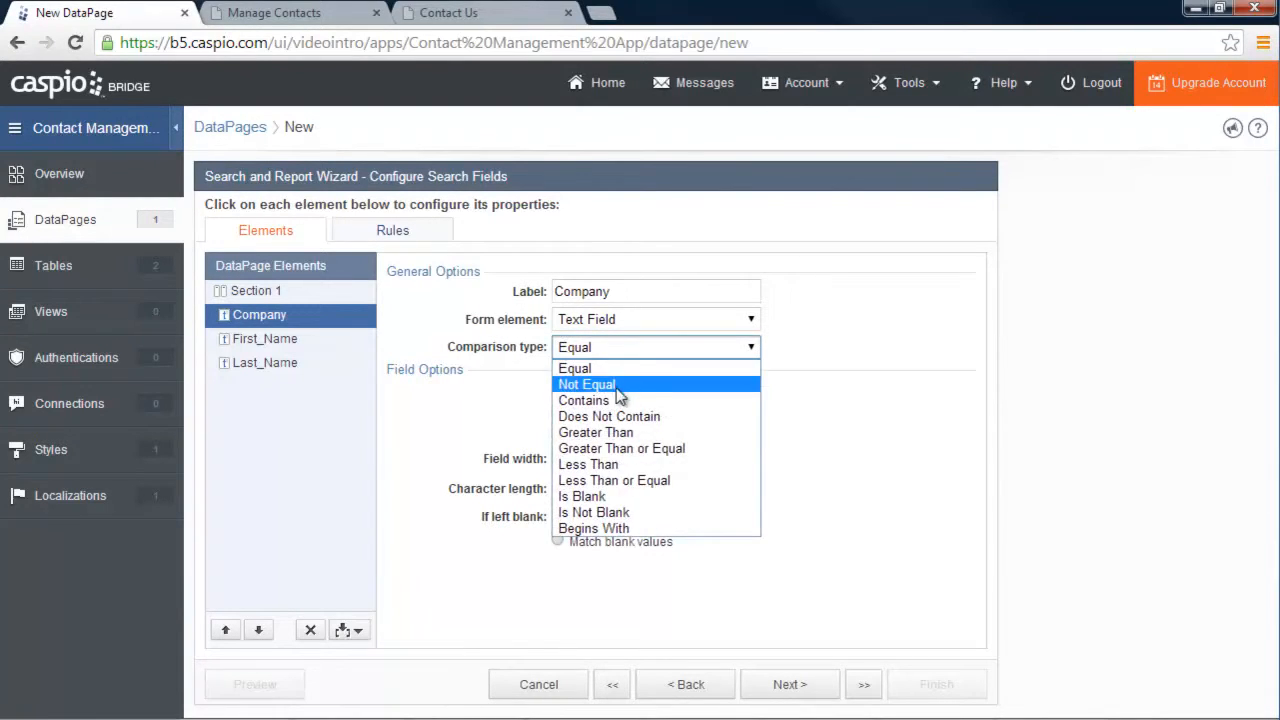
click(618, 401)
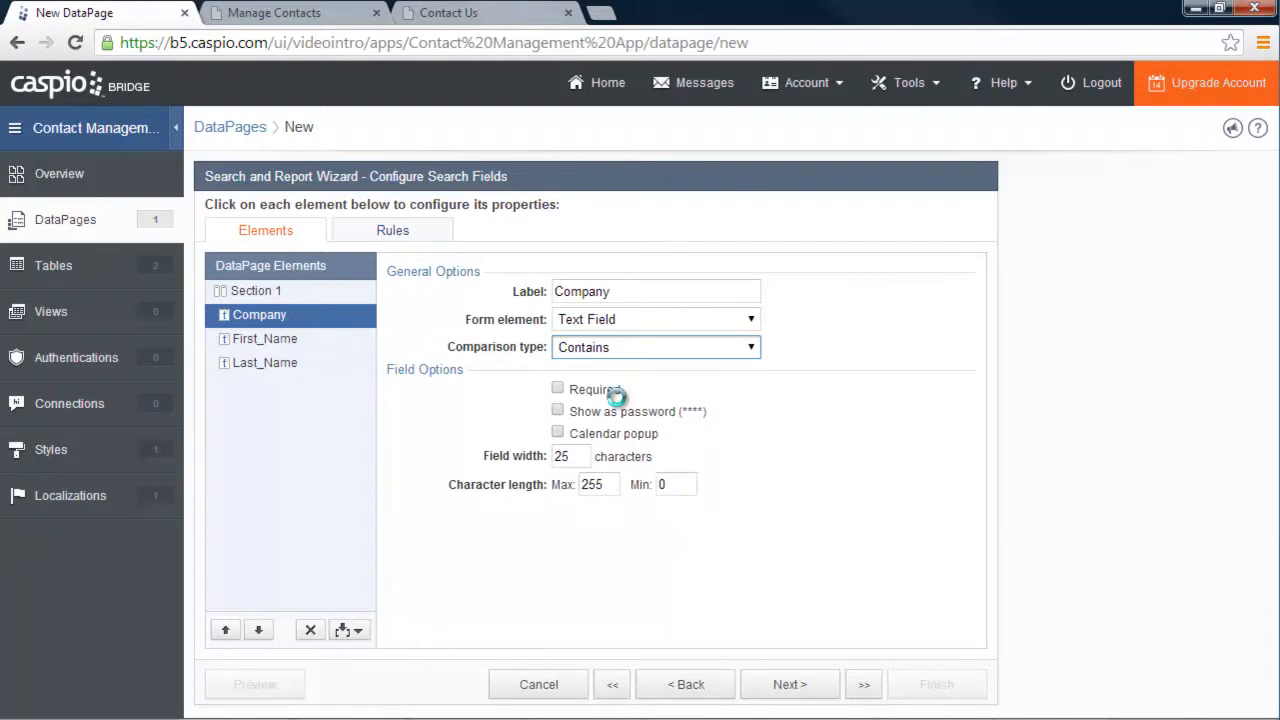
click(613, 352)
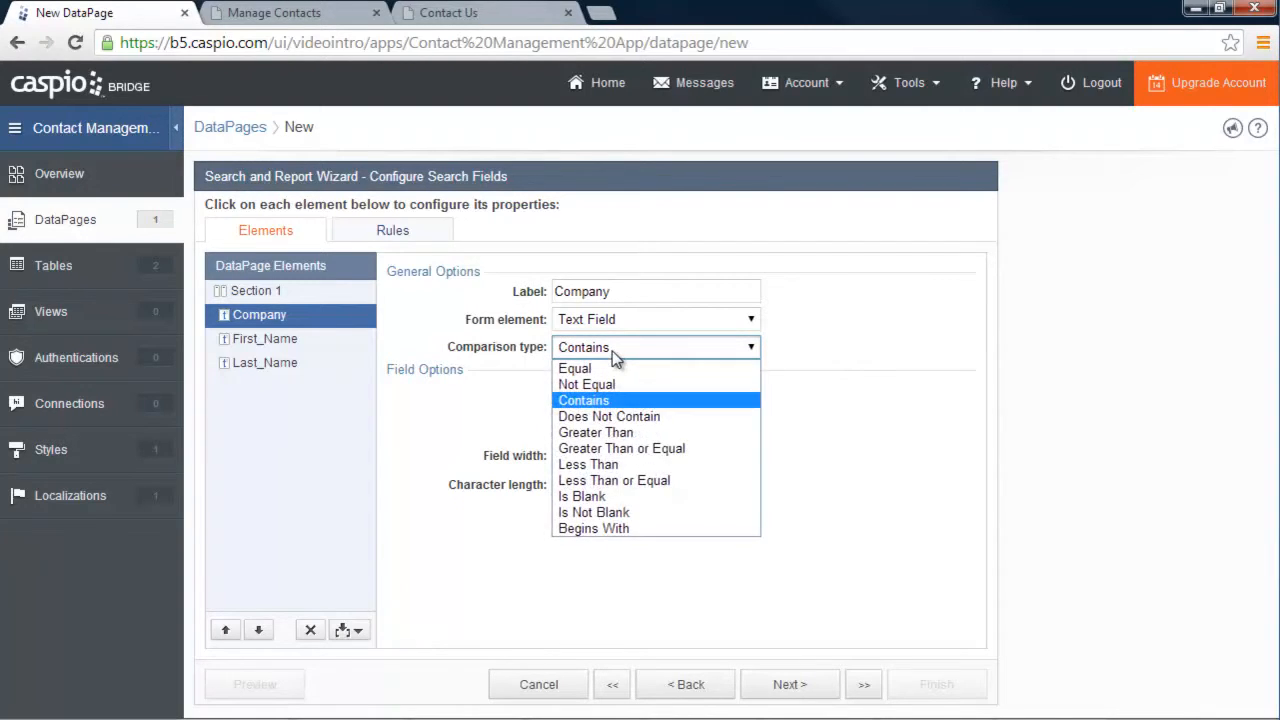
click(614, 352)
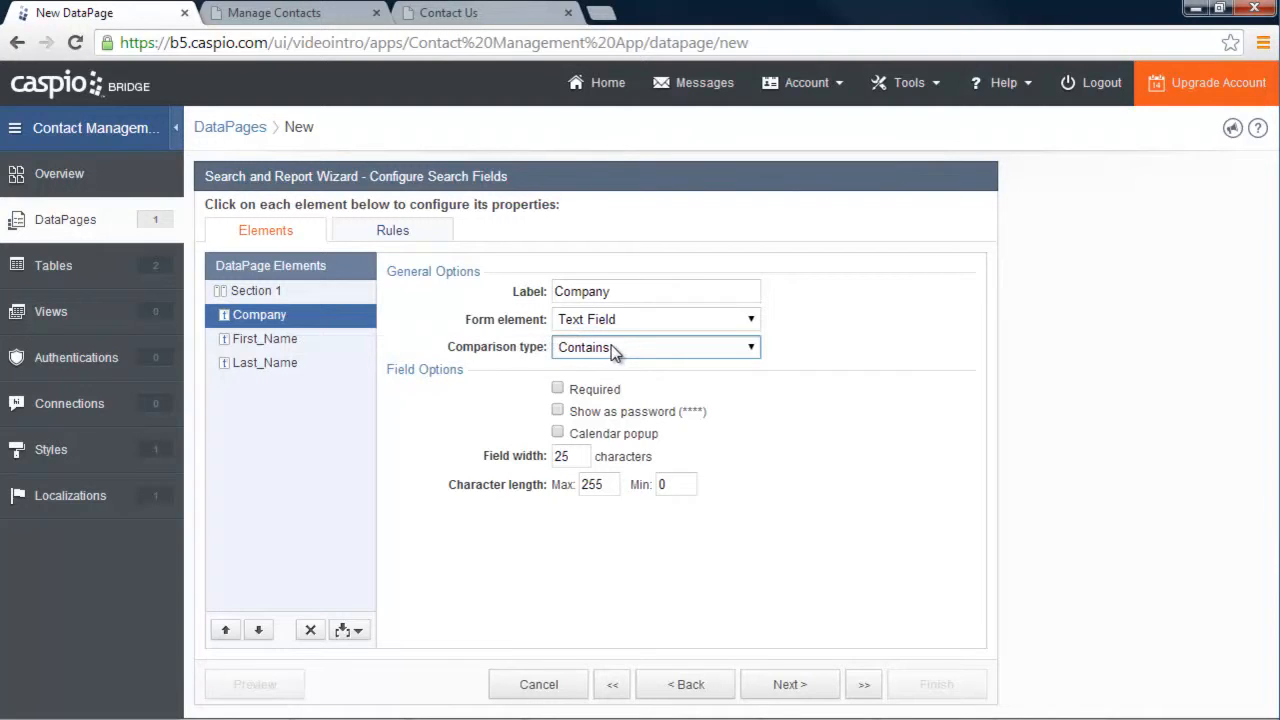
Set First_Name and Last_Name comparison types to Contains as well
click(282, 345)
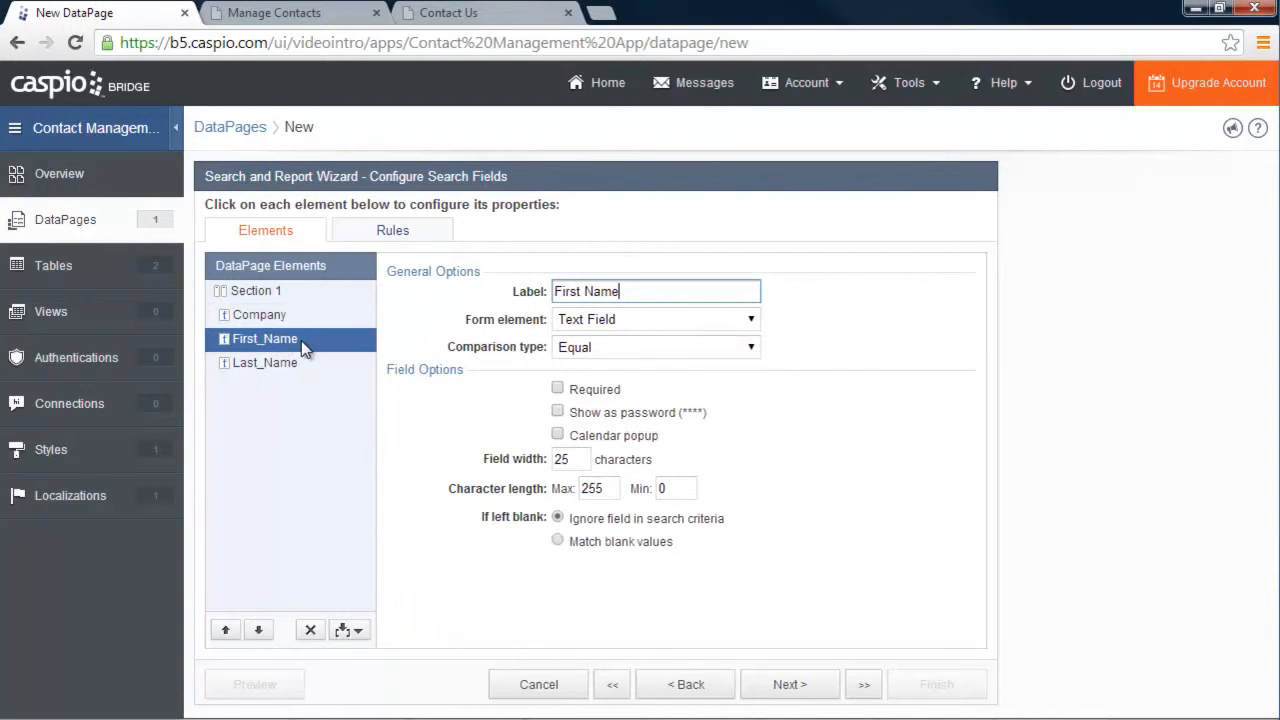
click(585, 347)
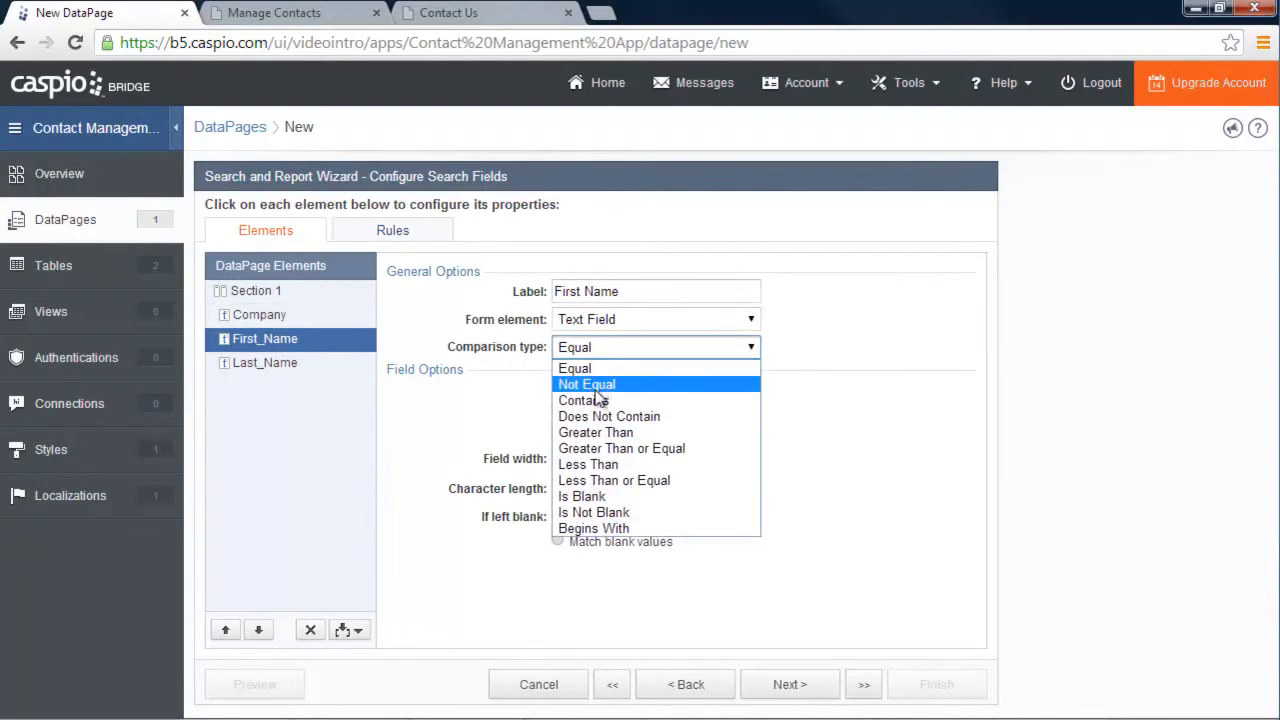
click(575, 397)
click(291, 362)
click(598, 348)
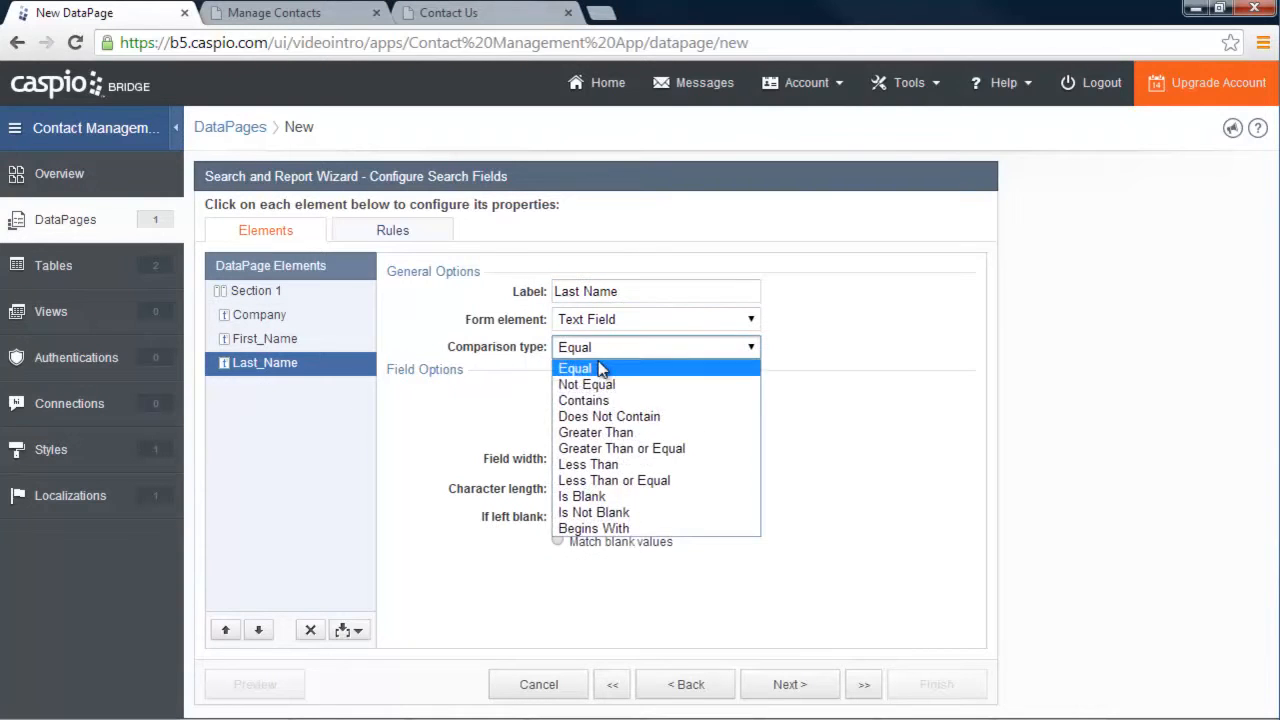
click(593, 400)
click(801, 690)
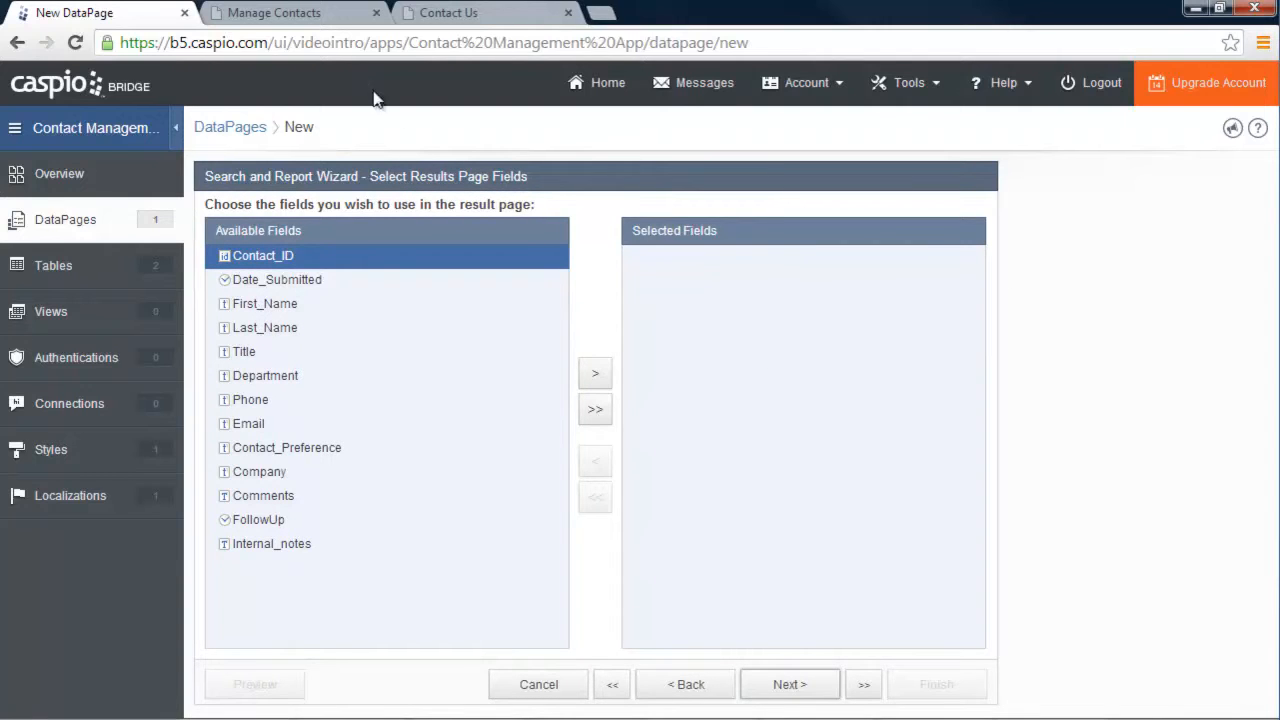
Run a search on the example Manage Contacts page to see its results
click(310, 14)
click(338, 450)
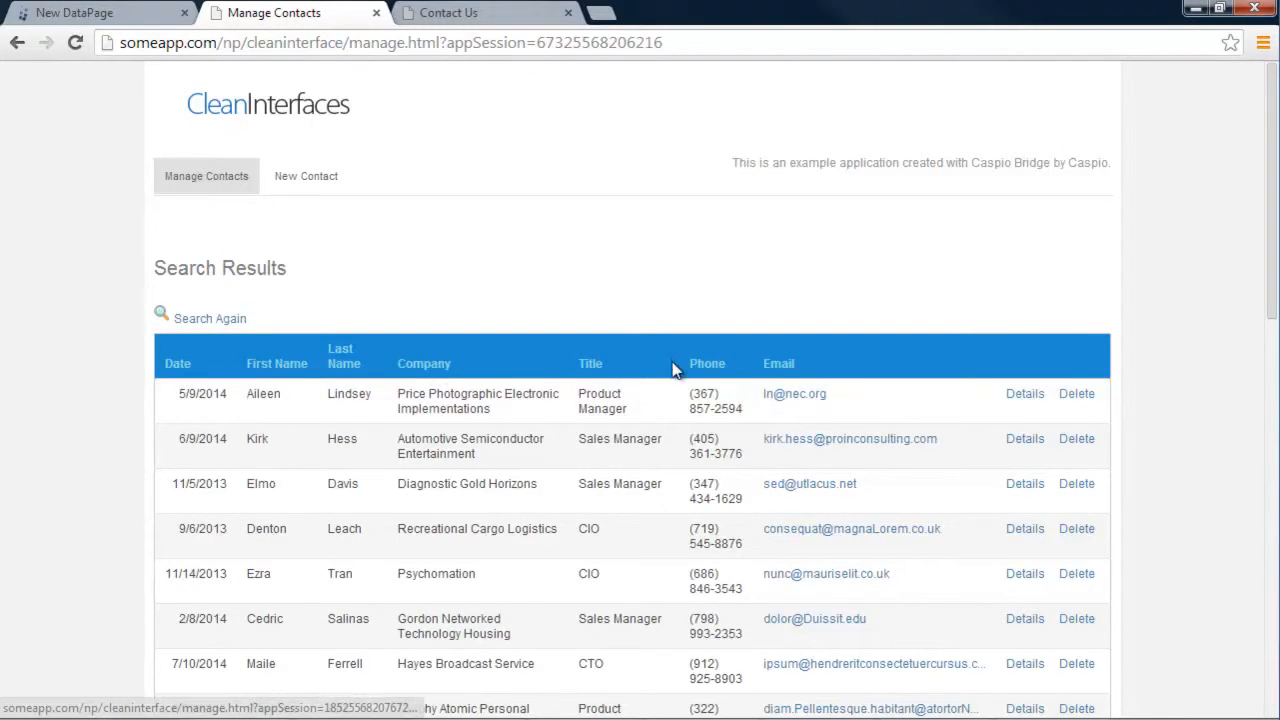
click(100, 20)
Add Date_Submitted, First_Name, Last_Name and Company to the results page fields
click(292, 278)
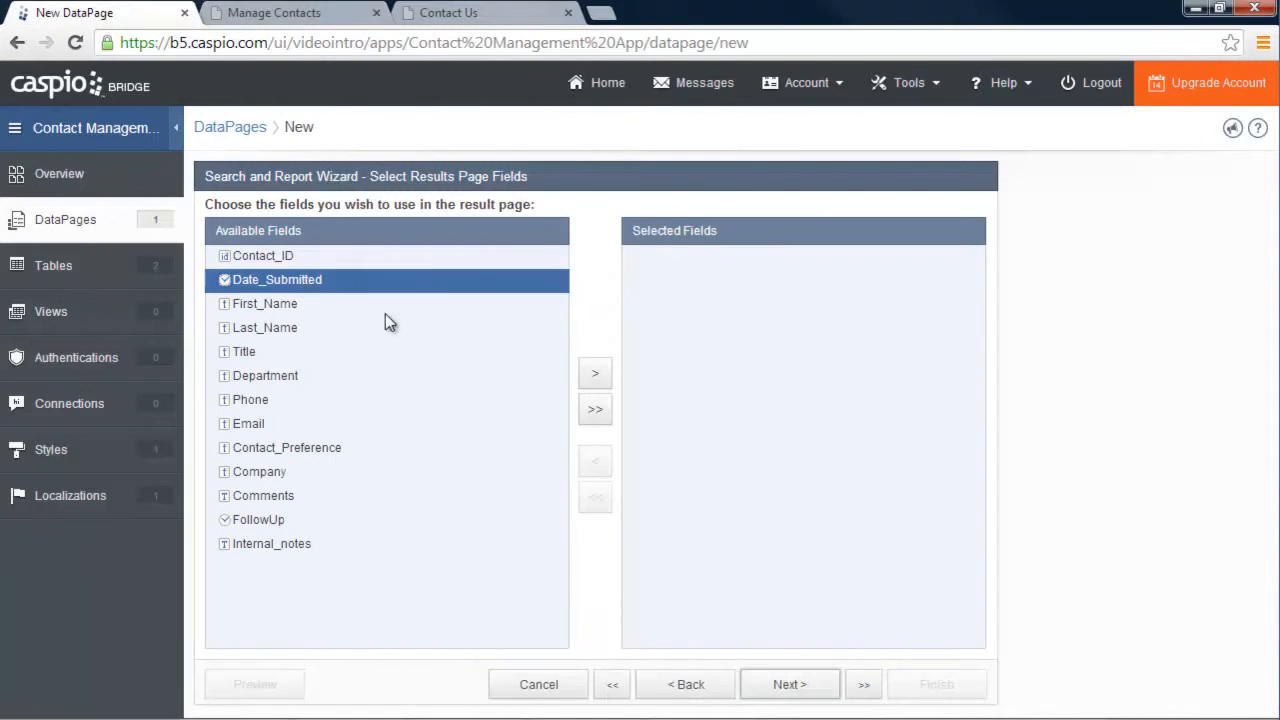
click(594, 376)
click(594, 376)
click(594, 376)
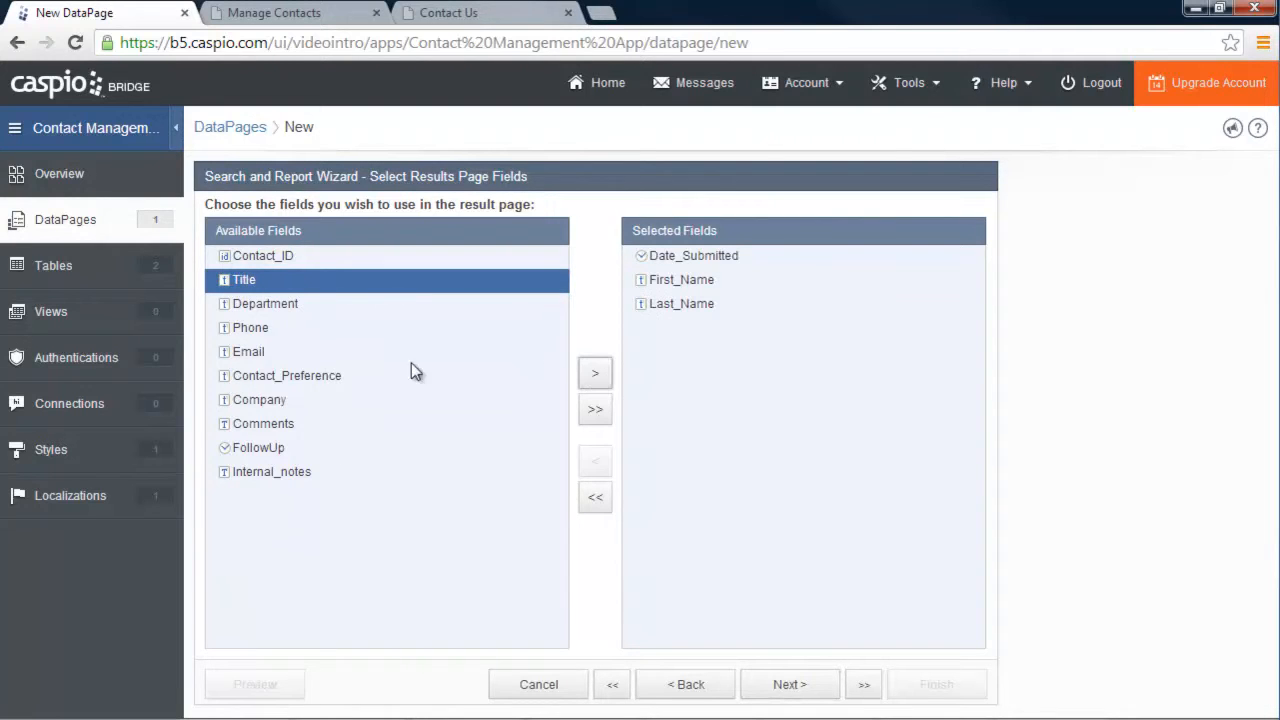
click(270, 400)
click(597, 378)
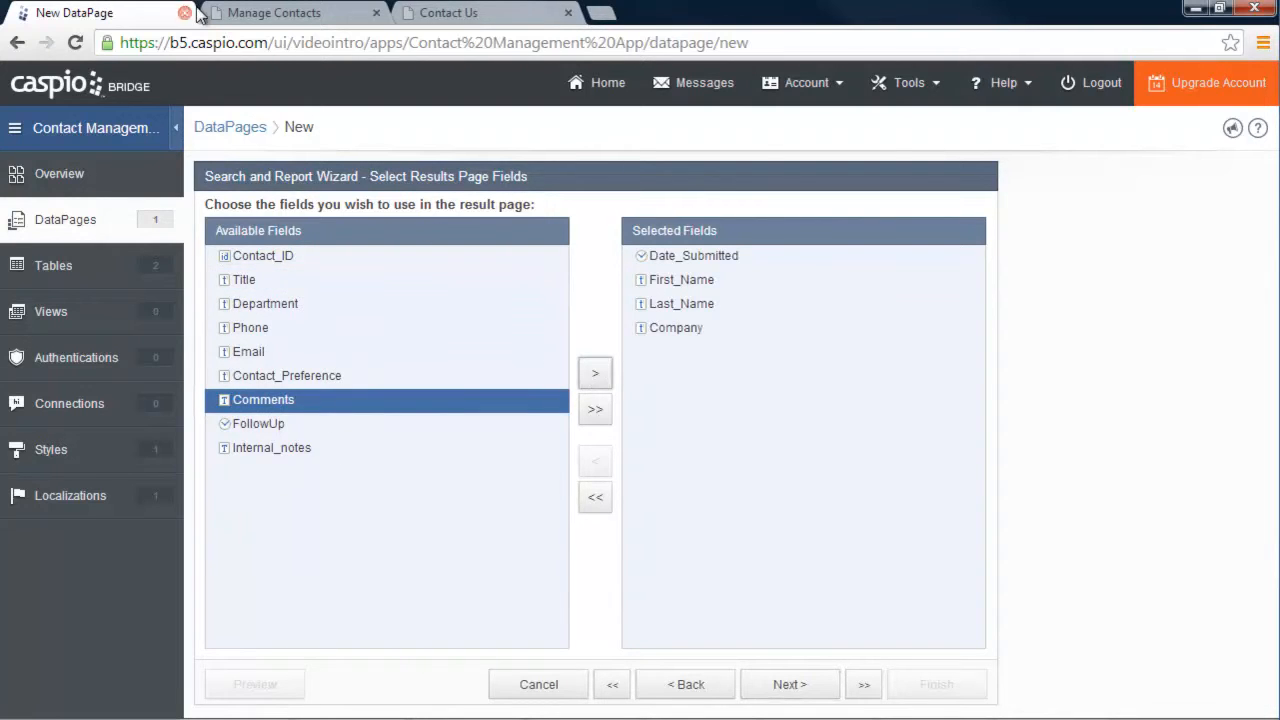
Add Title, Phone and Email to the results page fields too
click(272, 18)
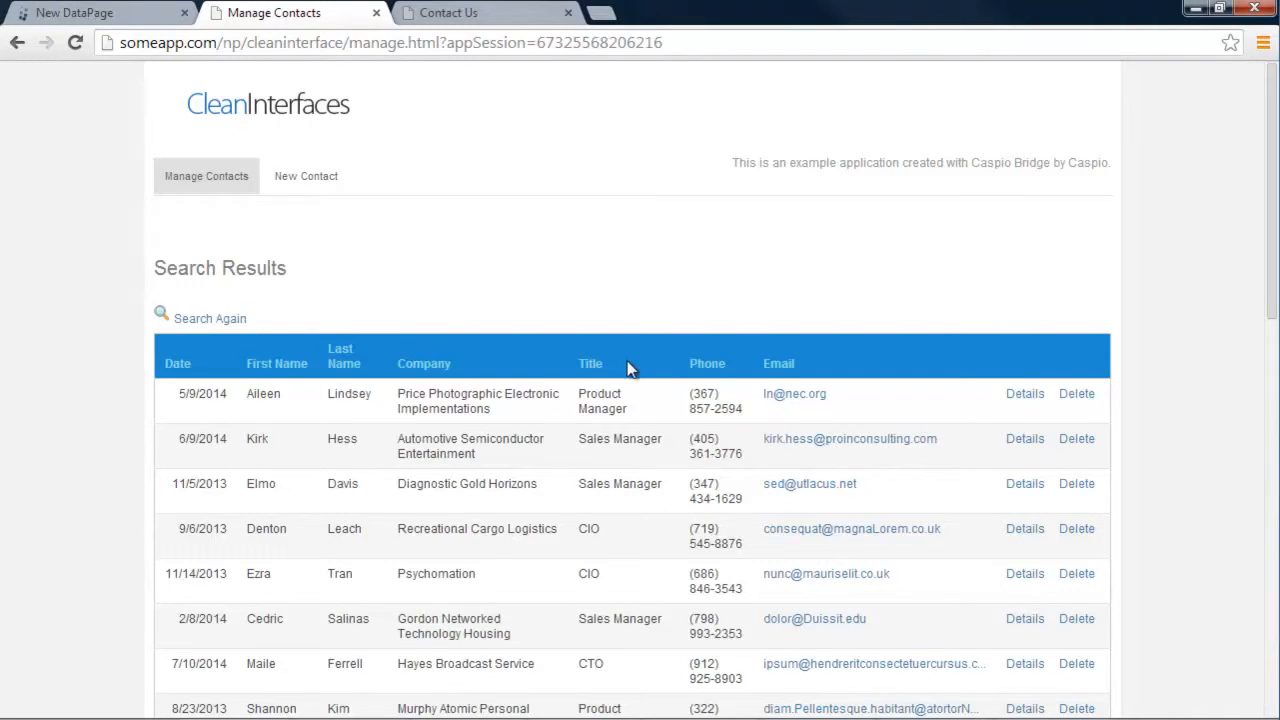
click(125, 14)
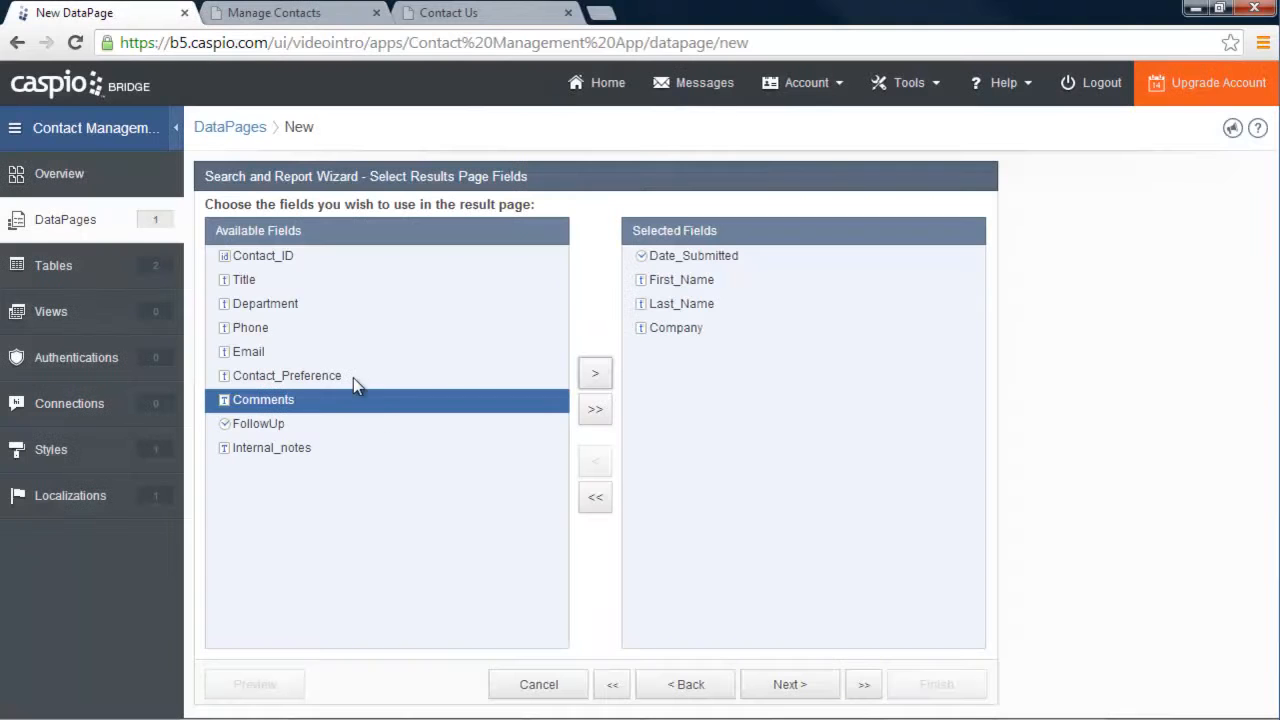
click(258, 282)
click(601, 376)
click(245, 306)
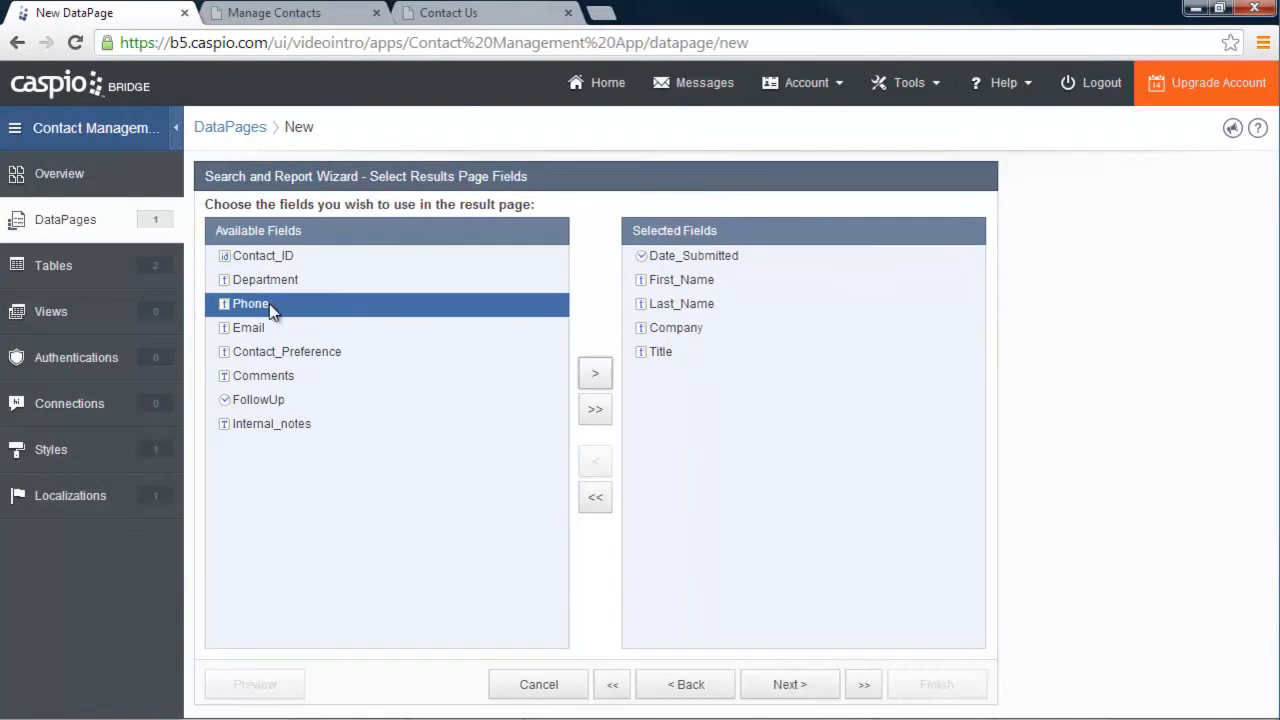
click(595, 378)
click(595, 378)
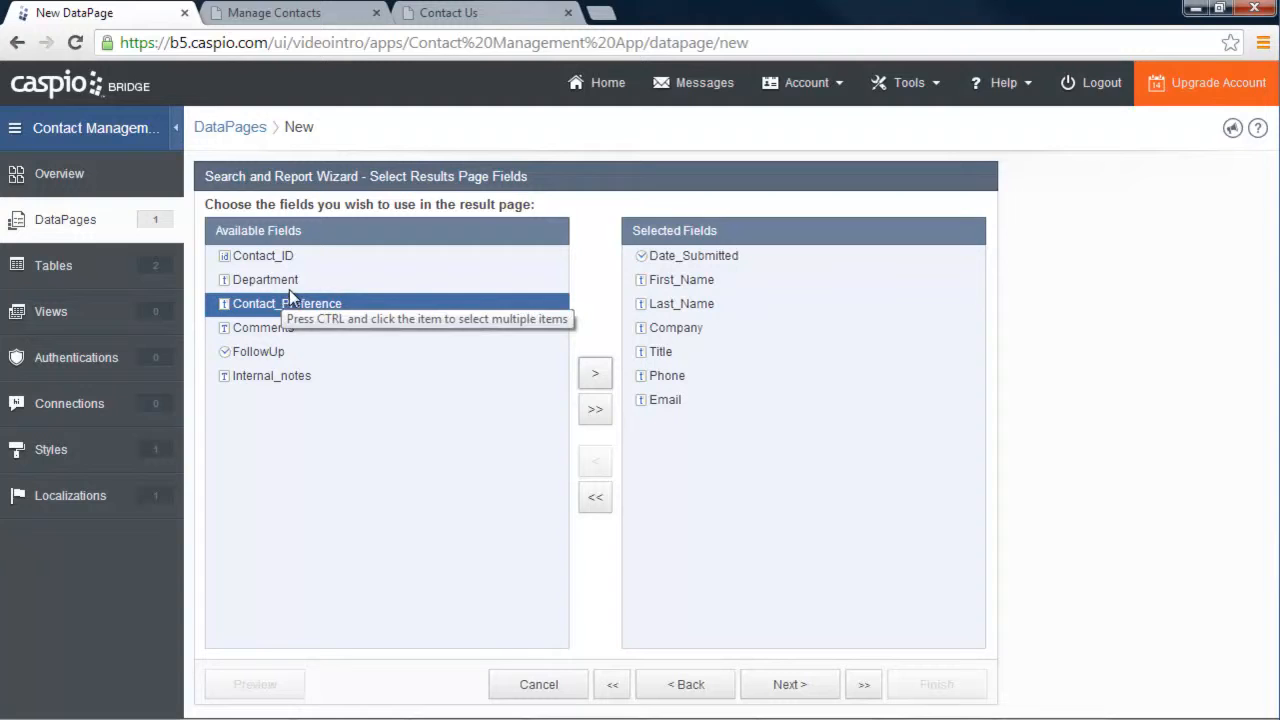
click(790, 684)
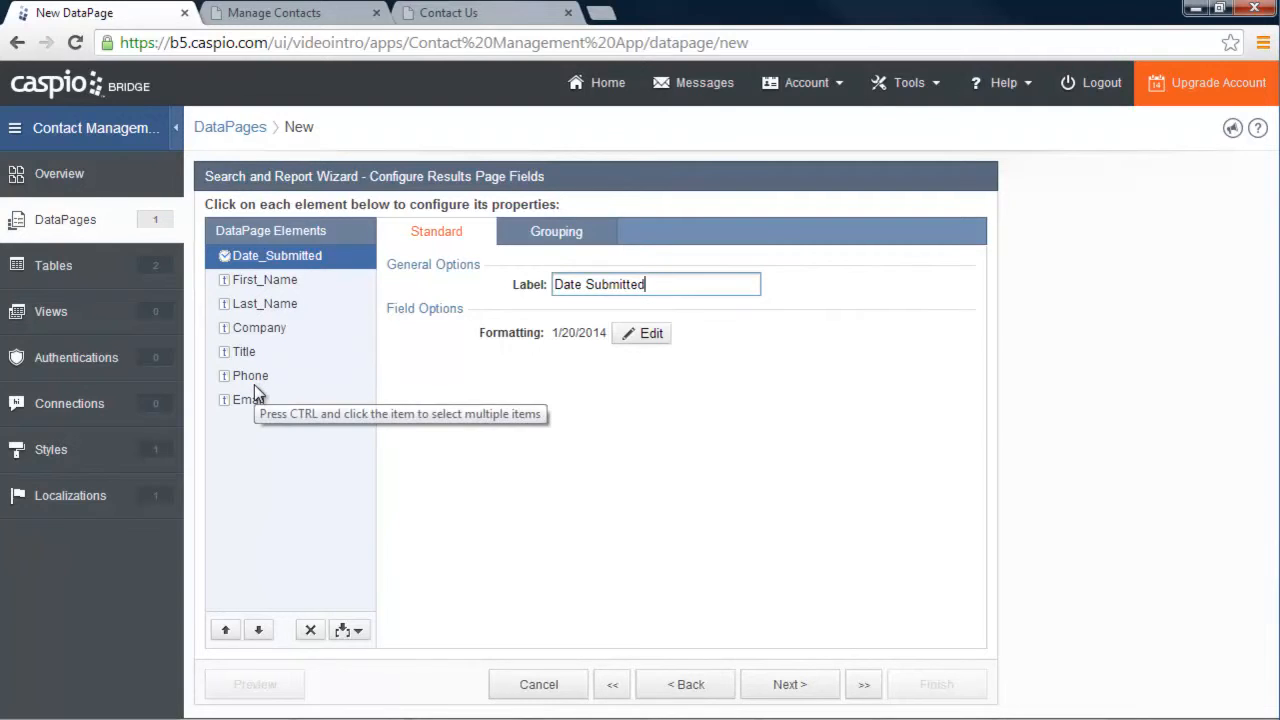
Set the Email results column to render as an Email link
click(303, 14)
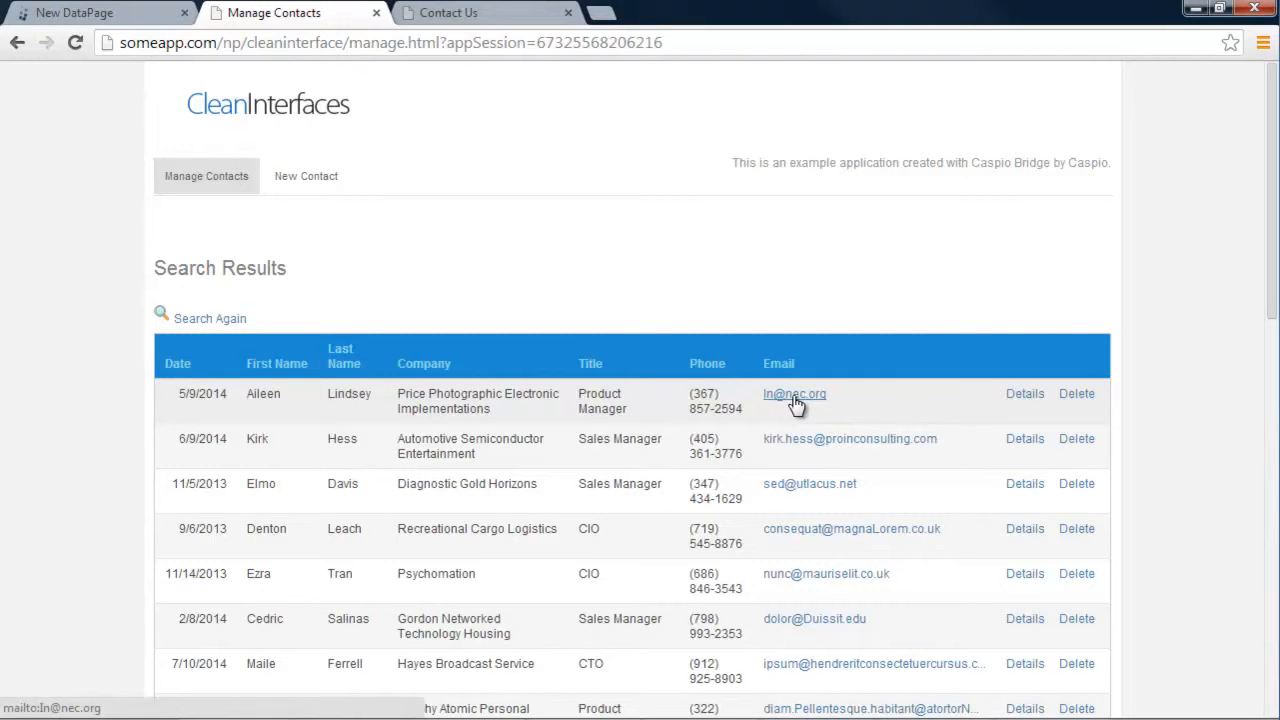
click(110, 14)
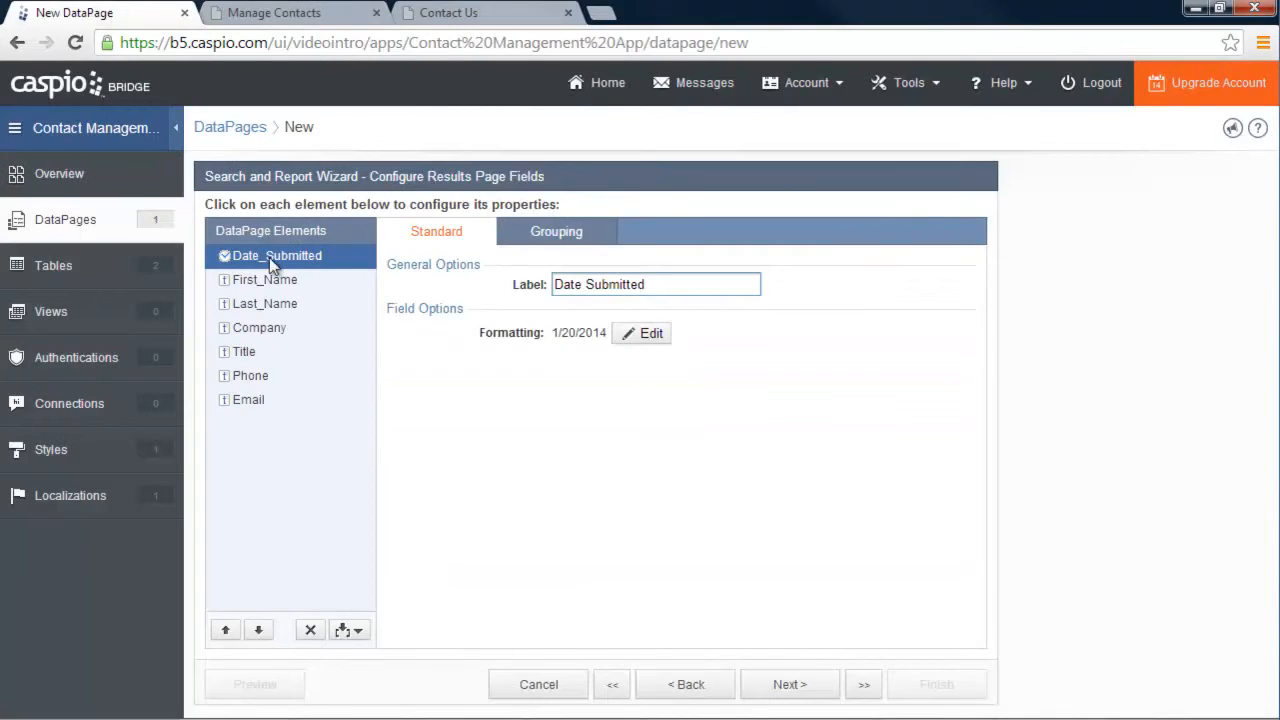
click(255, 399)
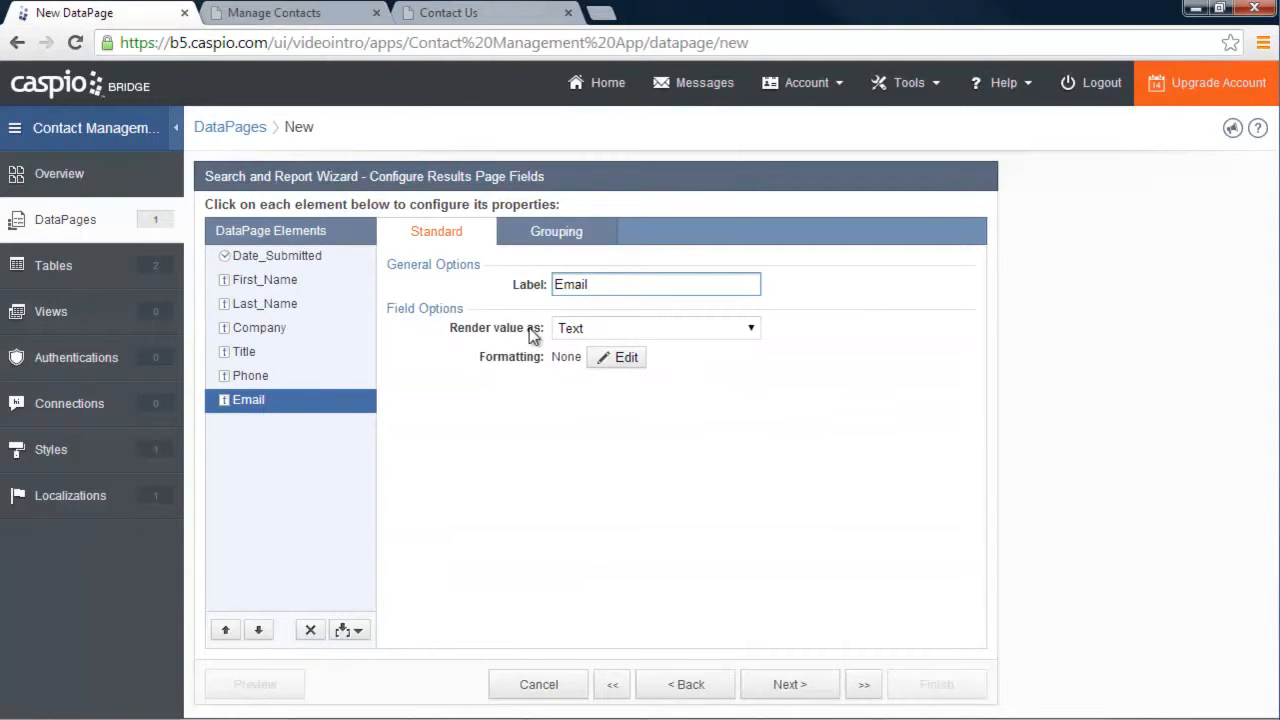
click(592, 330)
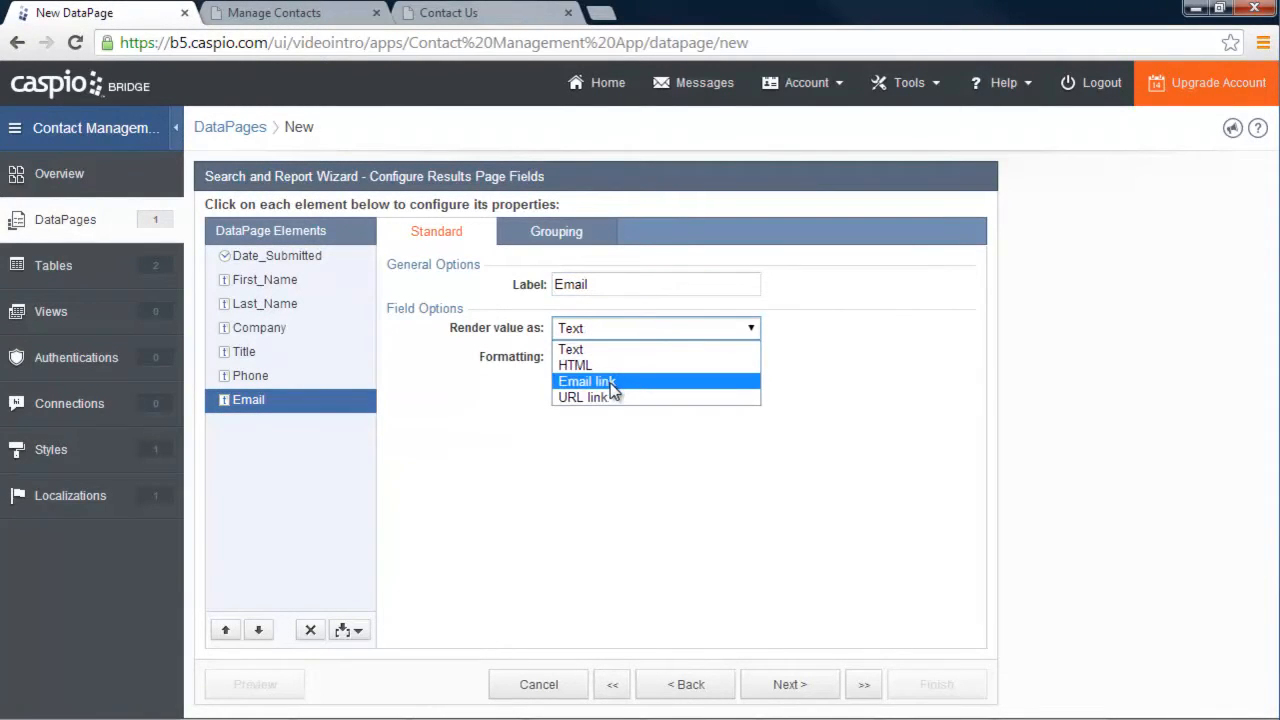
click(613, 389)
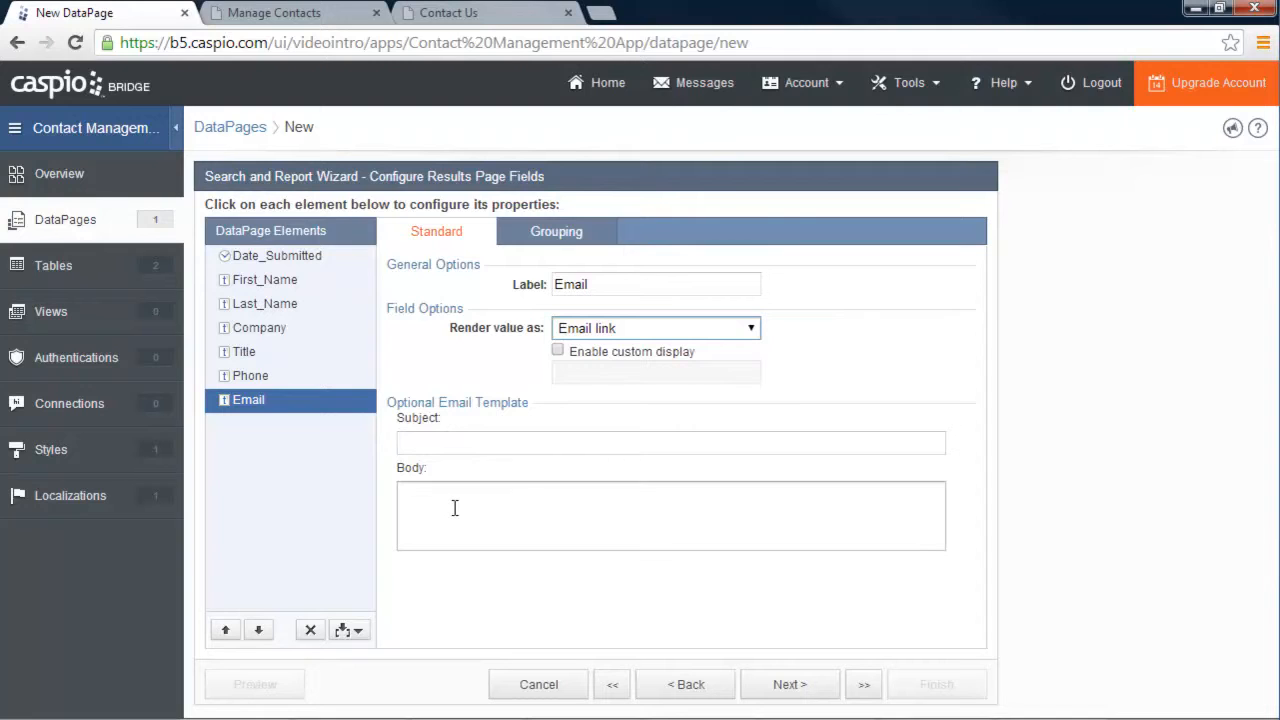
click(807, 690)
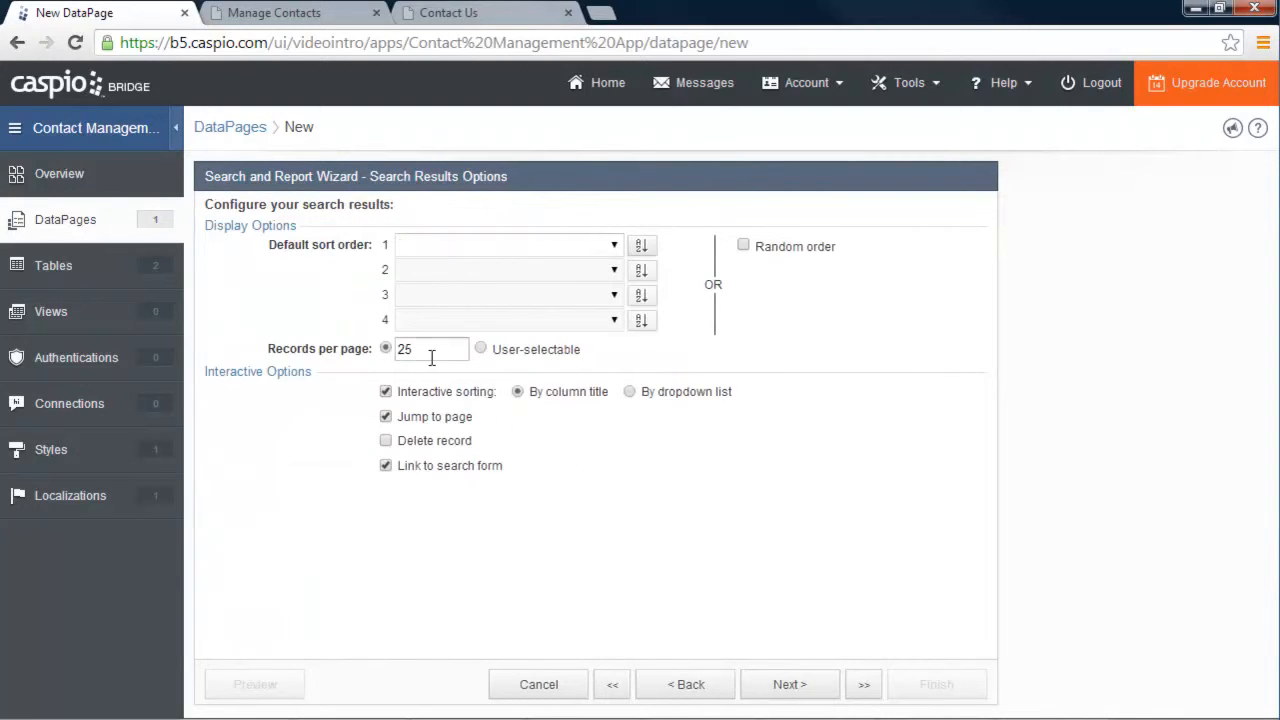
Keep 25 records per page and enable the Delete record interactive option
mouse_move(429, 351)
mouse_down()
mouse_move(415, 350)
mouse_move(433, 349)
mouse_up()
click(302, 24)
scroll(814, 491, down, 15)
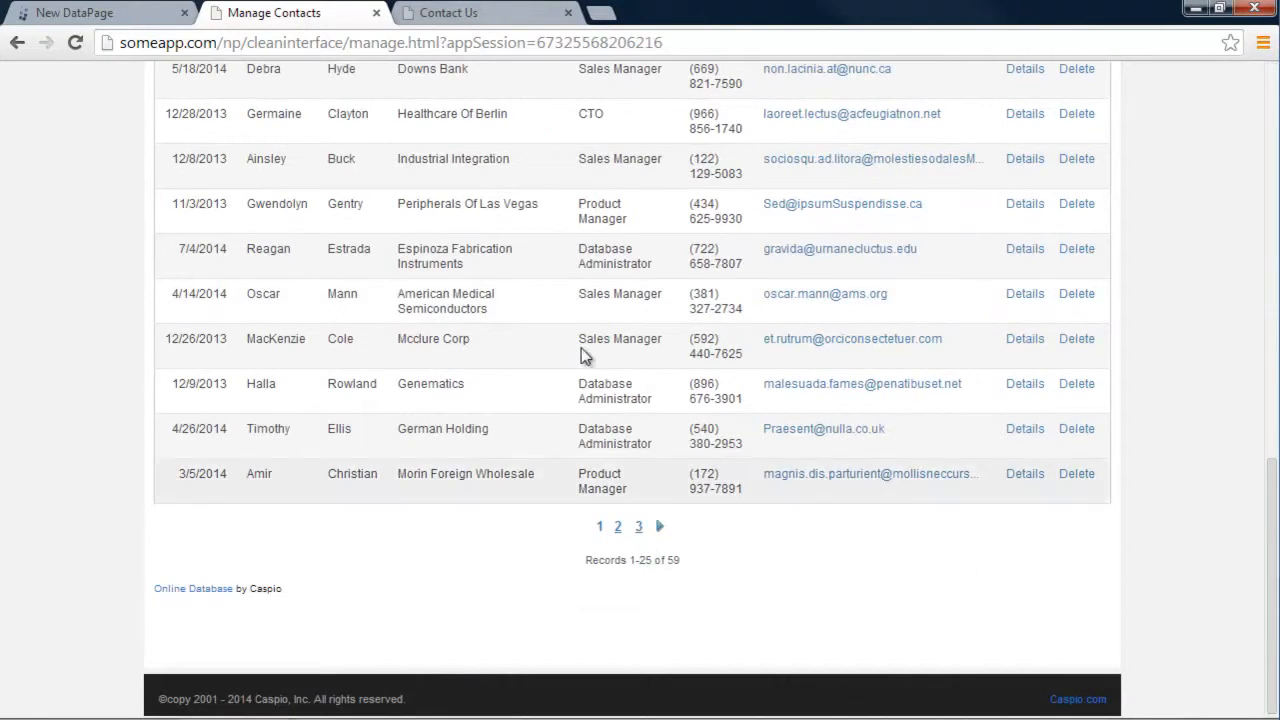
click(121, 12)
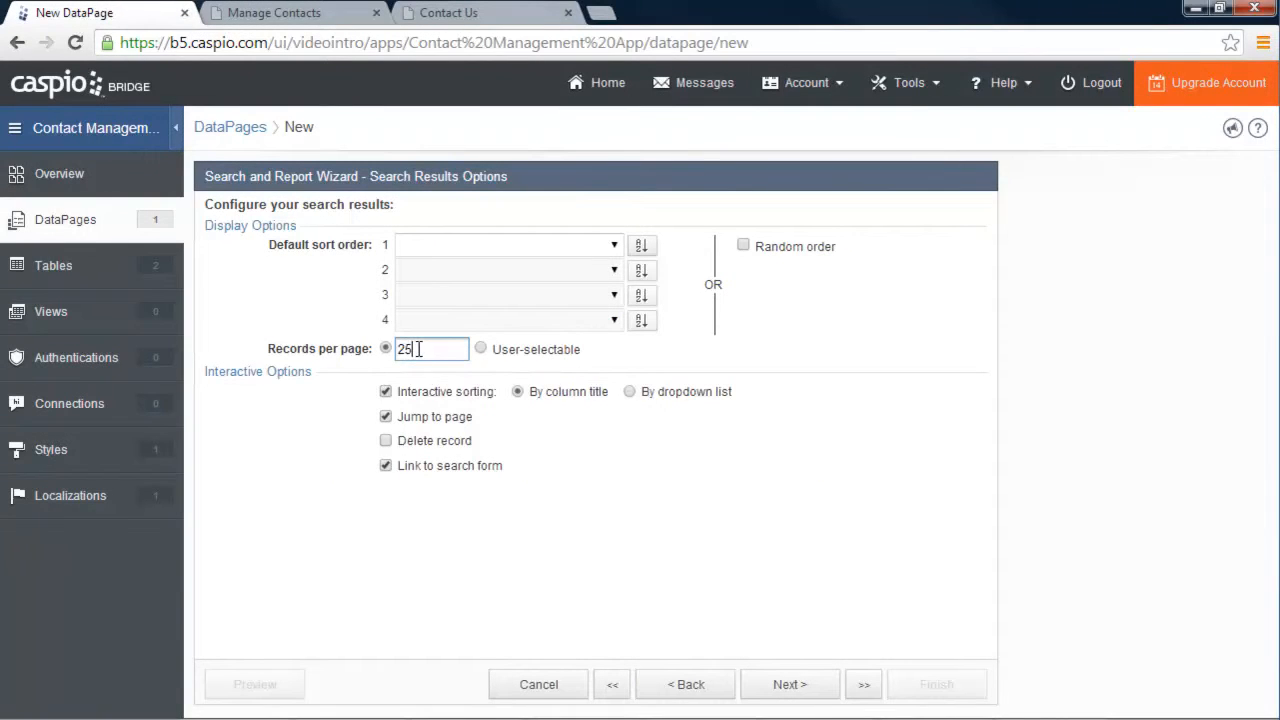
click(286, 12)
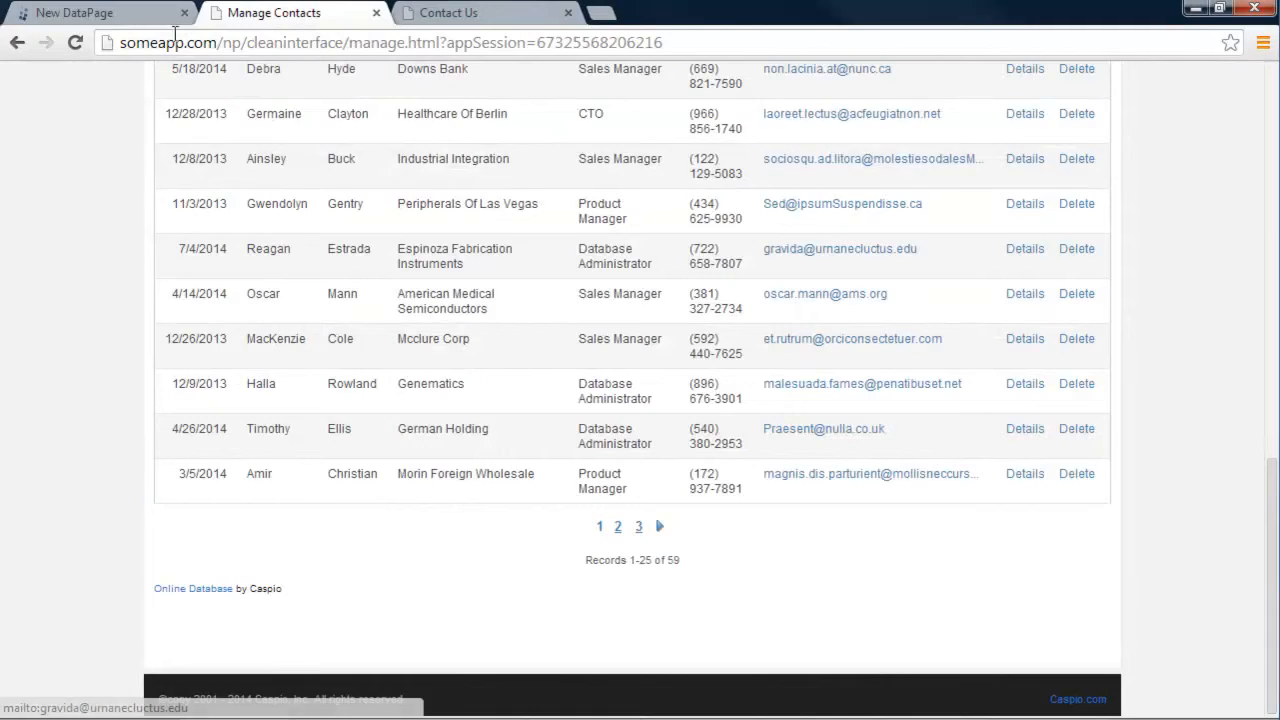
click(118, 14)
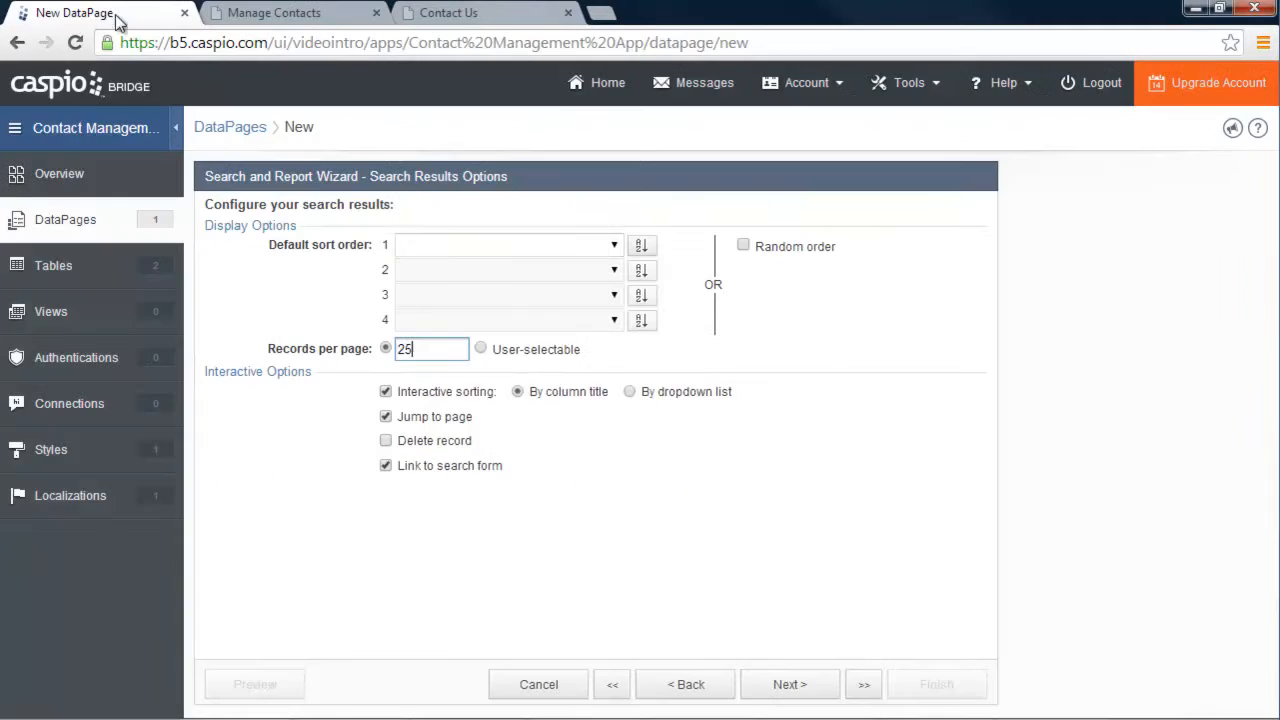
click(386, 442)
click(806, 684)
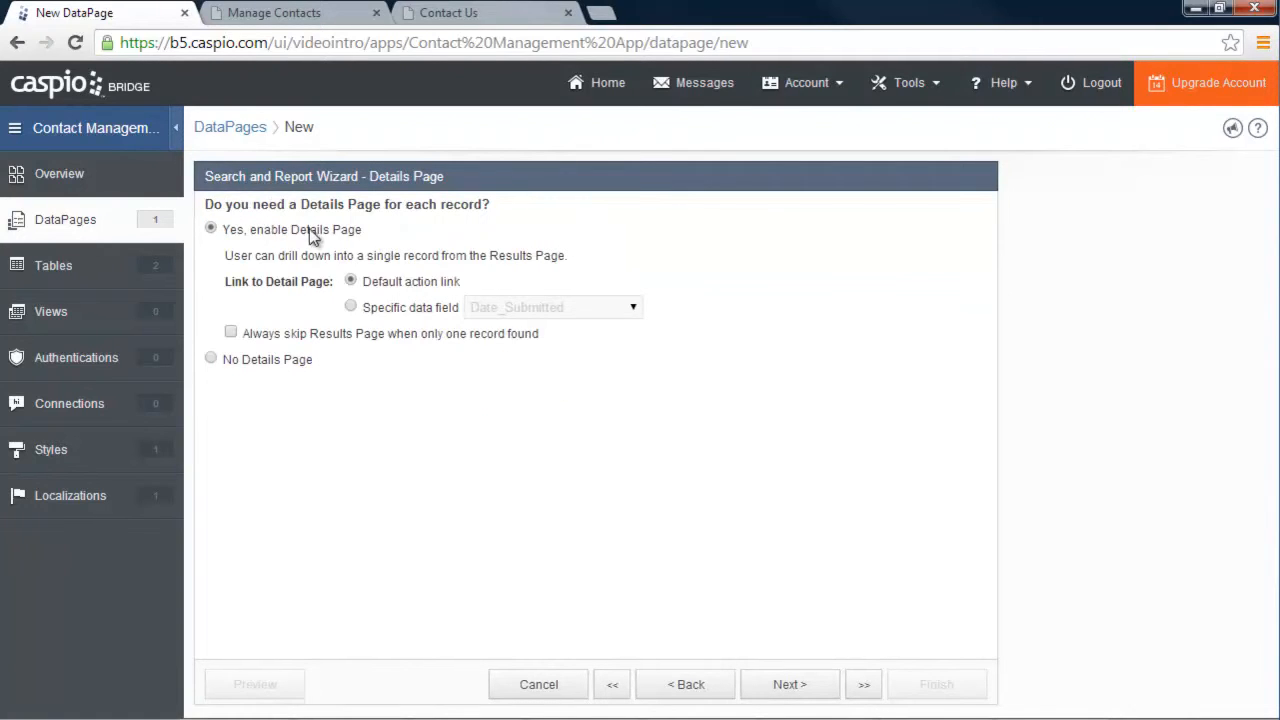
Enable a Details Page and add all thirteen Contacts fields to it
click(262, 364)
click(274, 12)
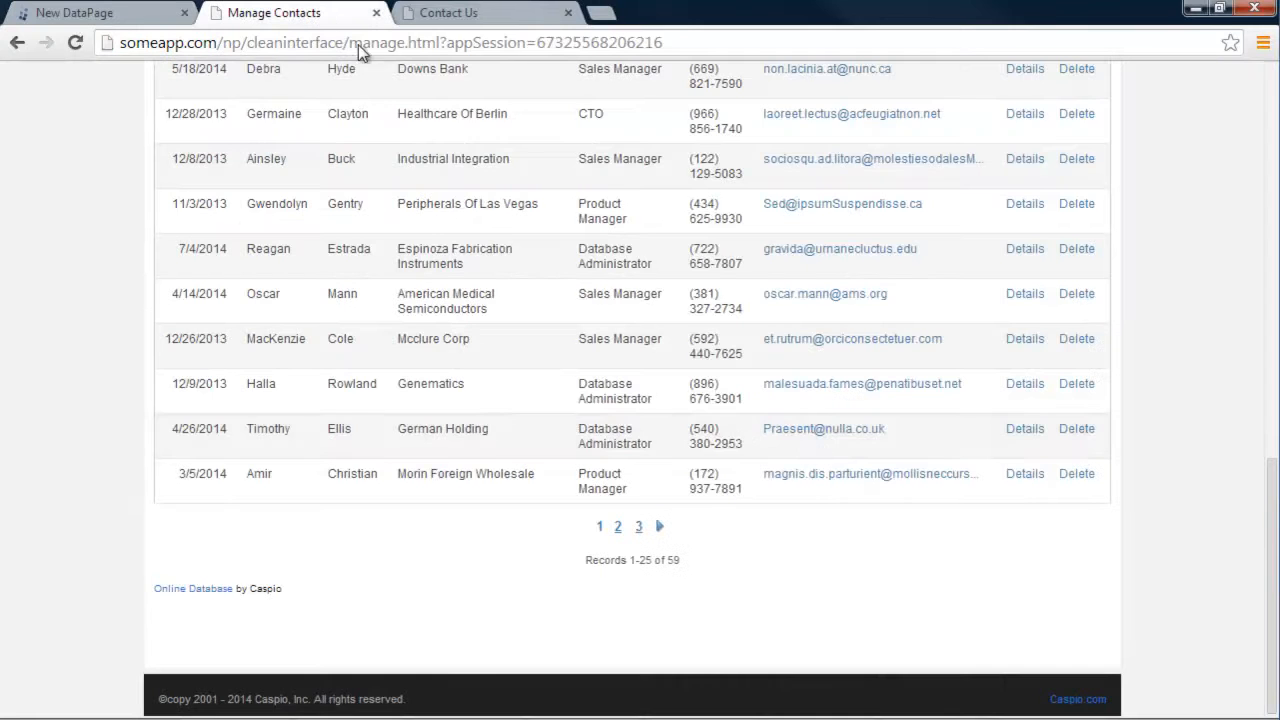
scroll(849, 440, up, 10)
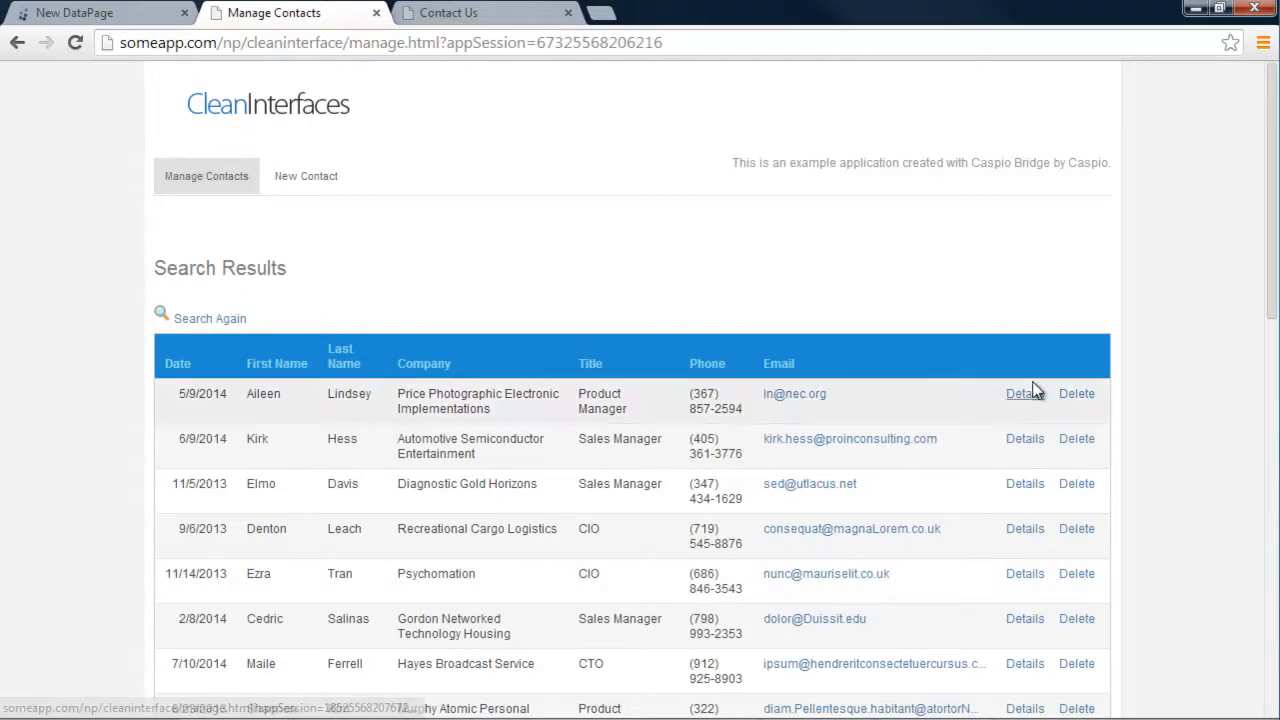
click(55, 12)
click(211, 228)
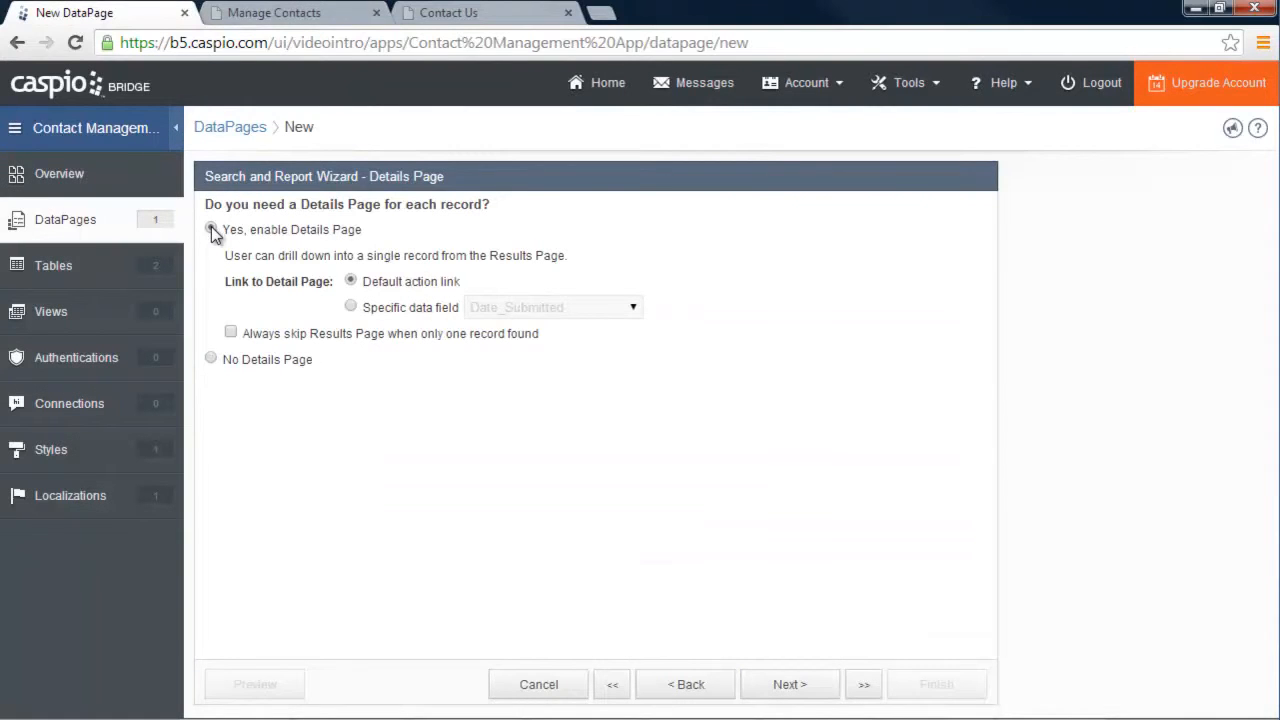
click(783, 690)
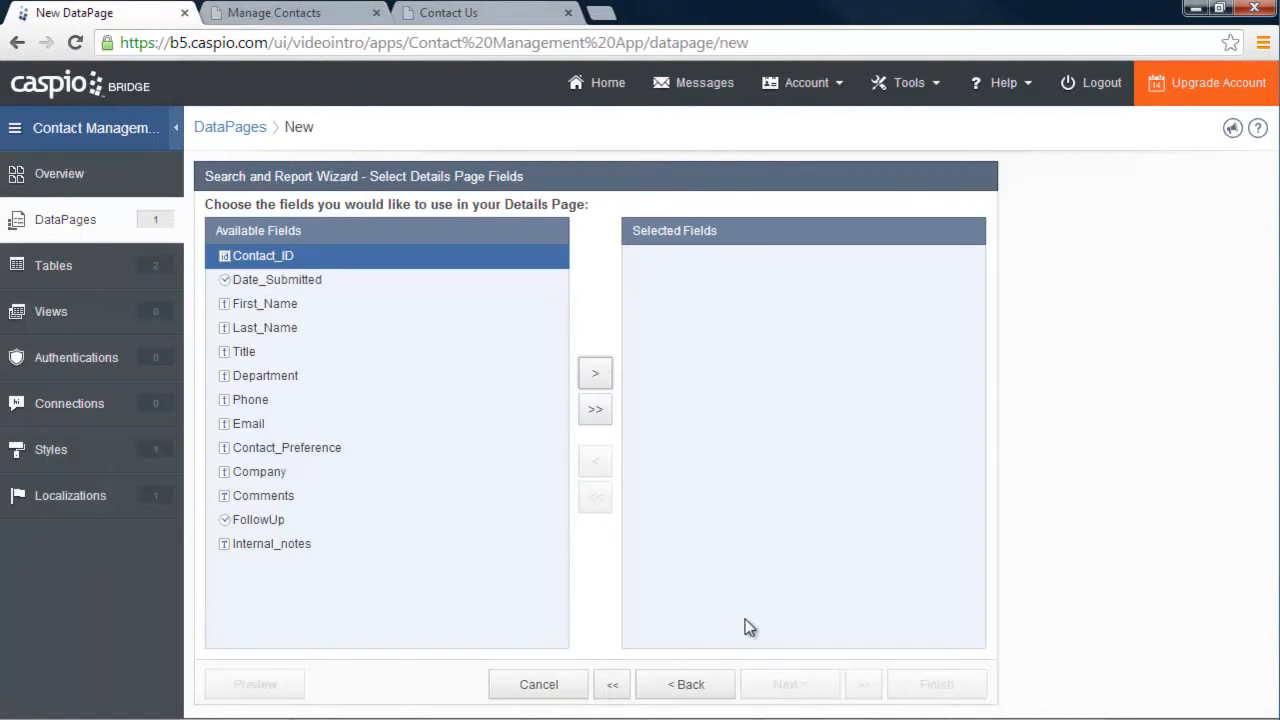
click(594, 410)
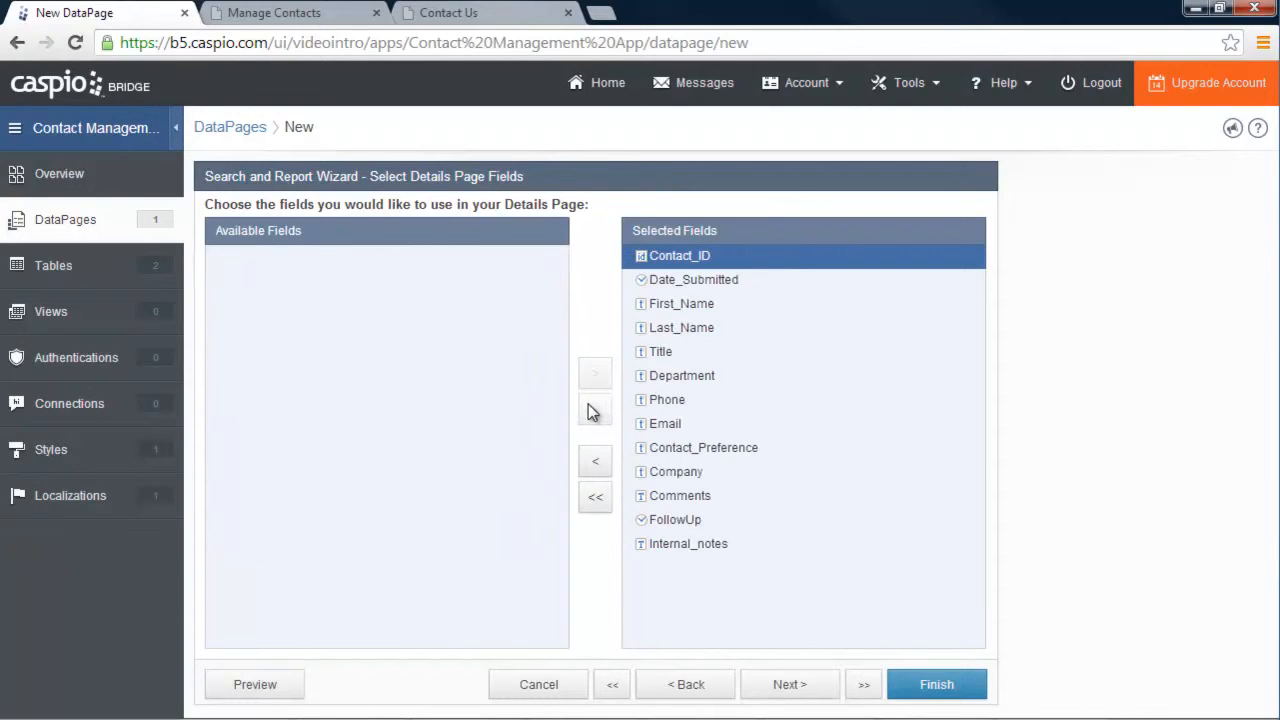
click(800, 688)
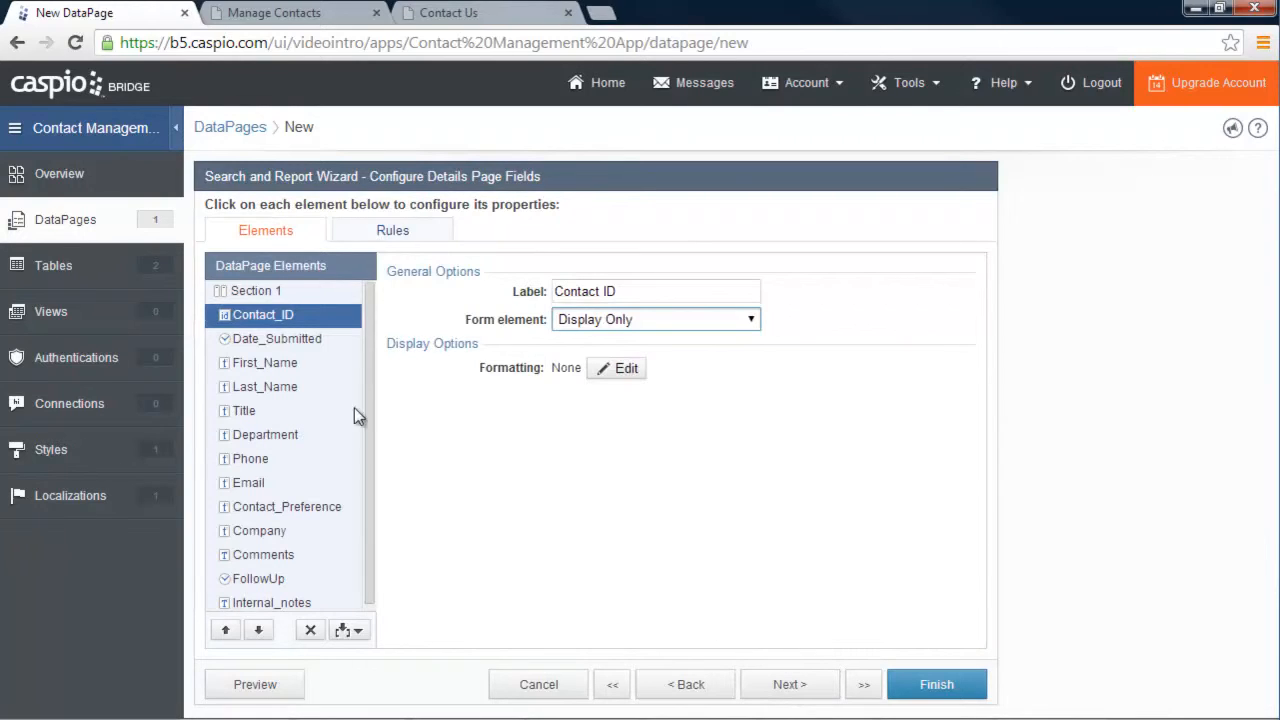
click(252, 368)
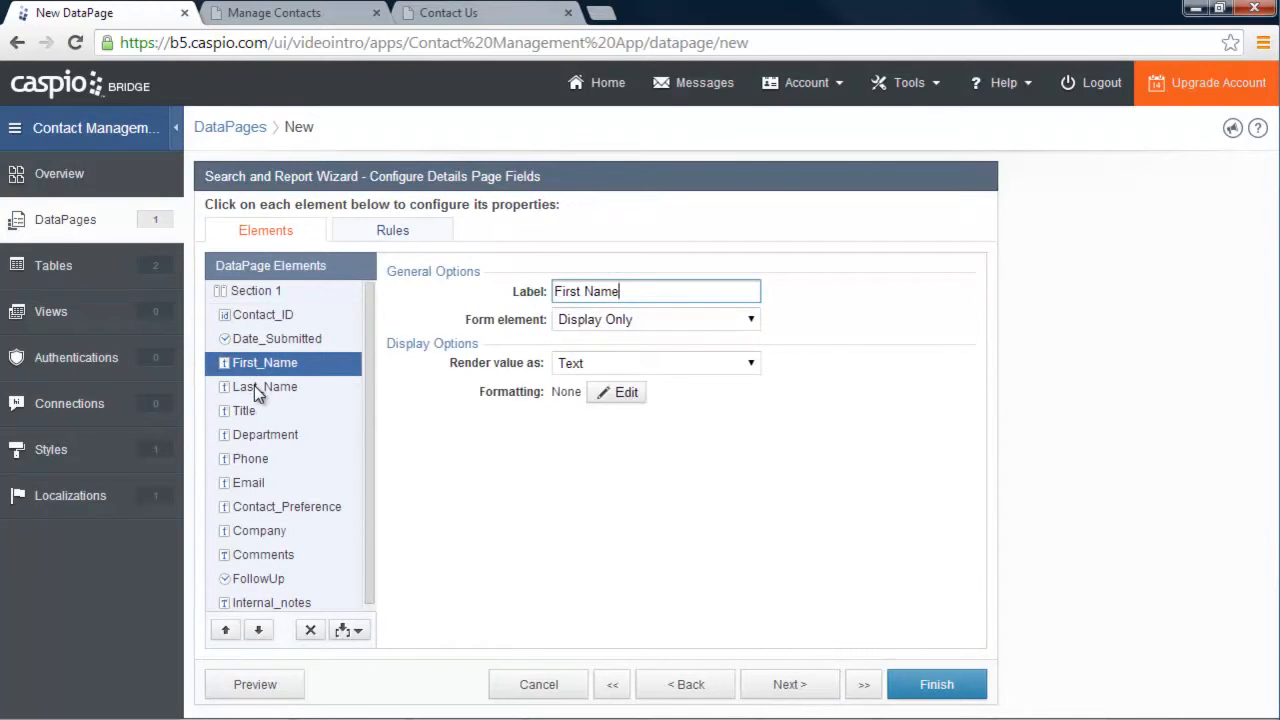
click(254, 387)
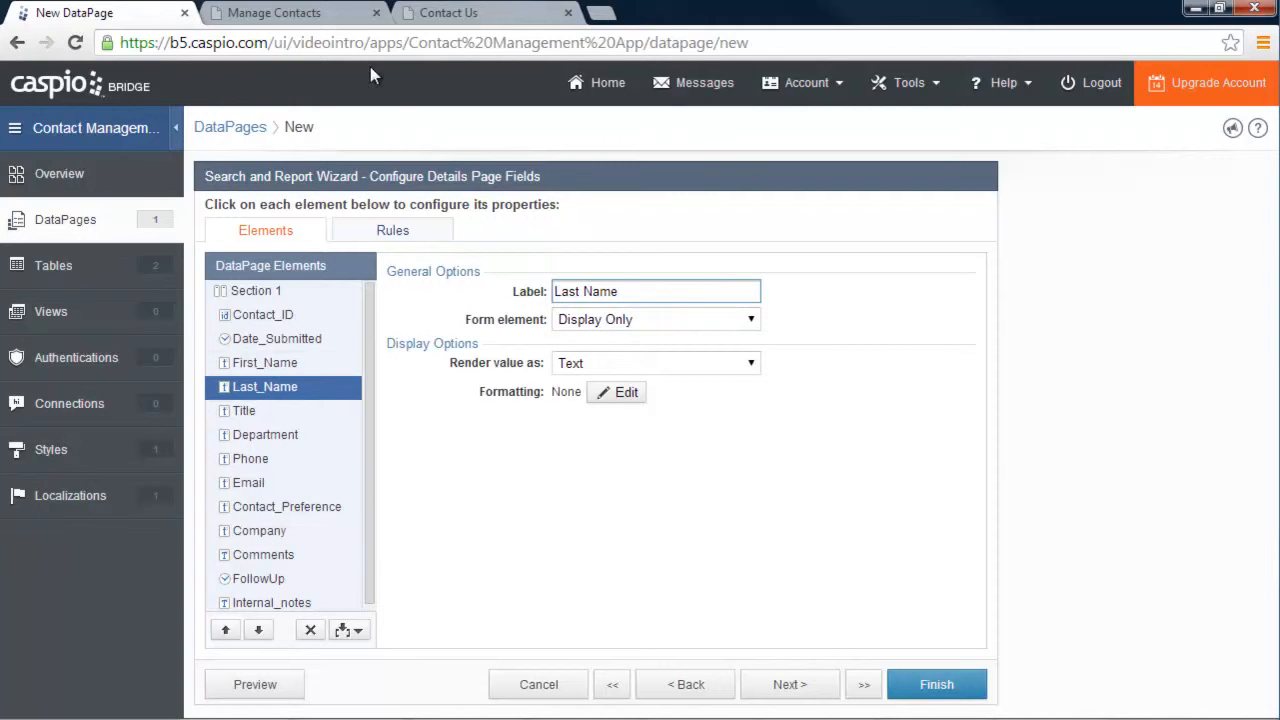
click(297, 12)
click(1023, 400)
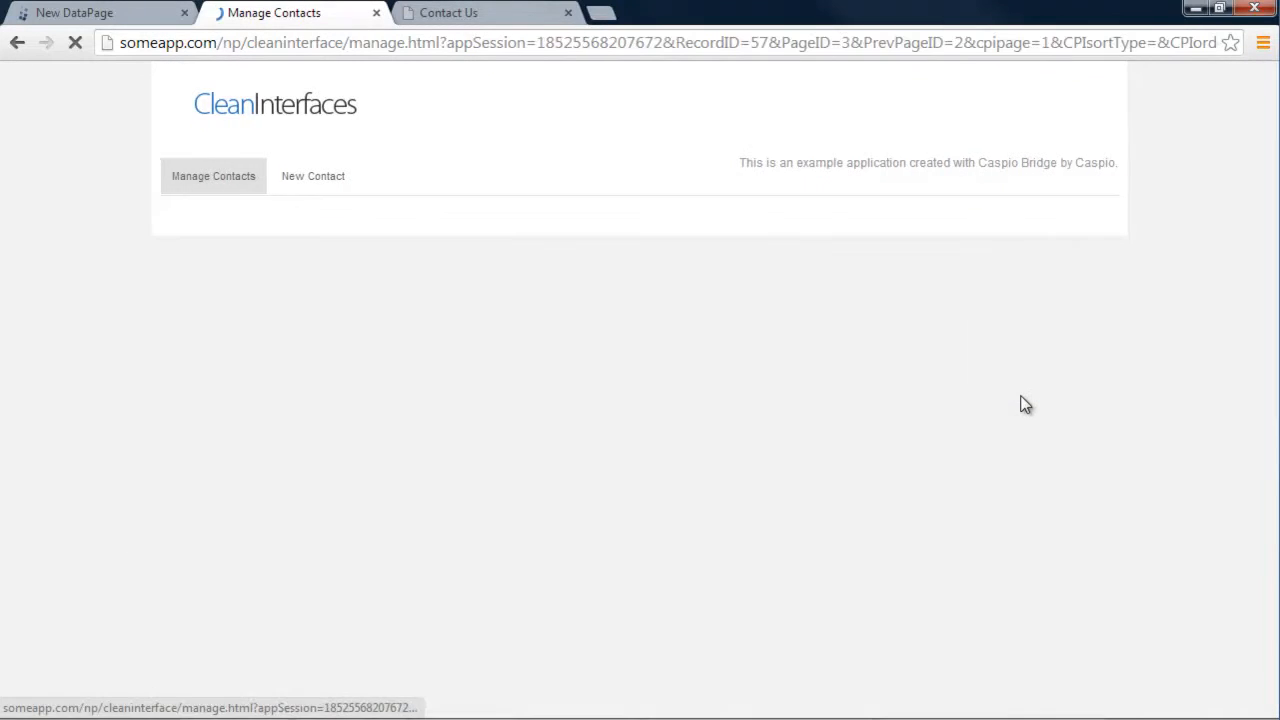
scroll(671, 423, down, 2)
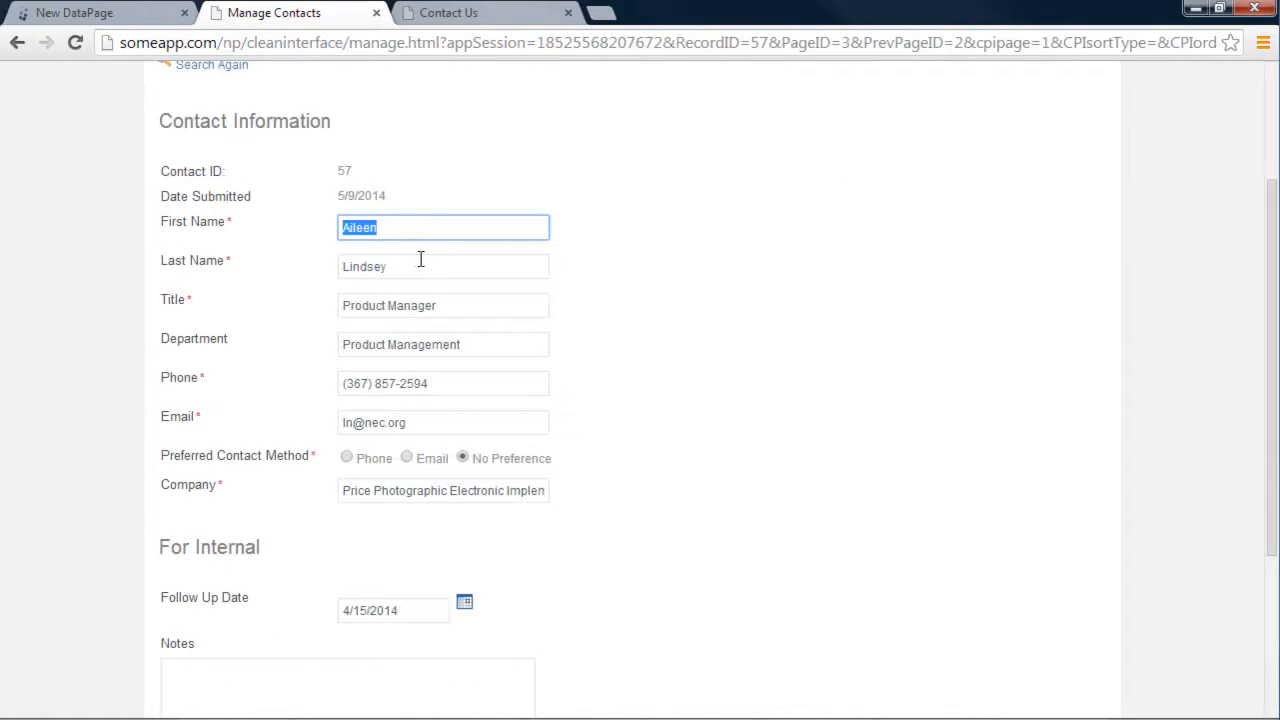
drag(341, 193, 389, 191)
click(343, 191)
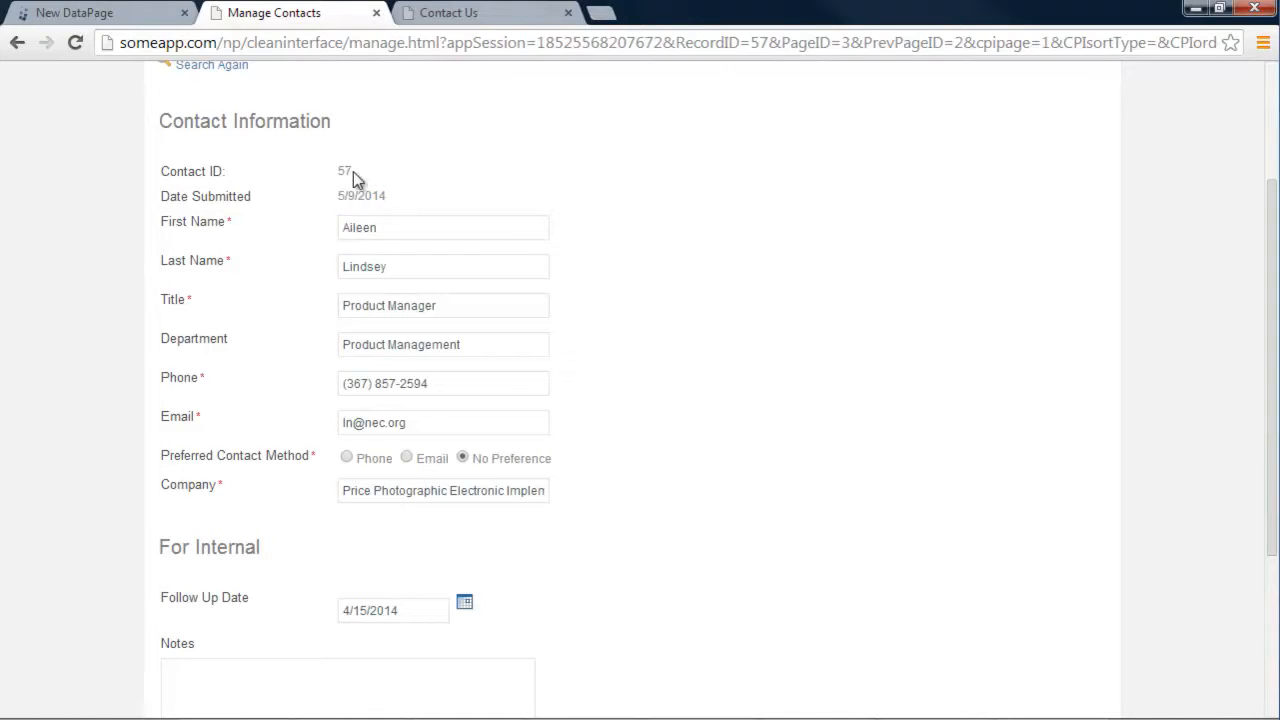
drag(347, 171, 358, 170)
click(100, 14)
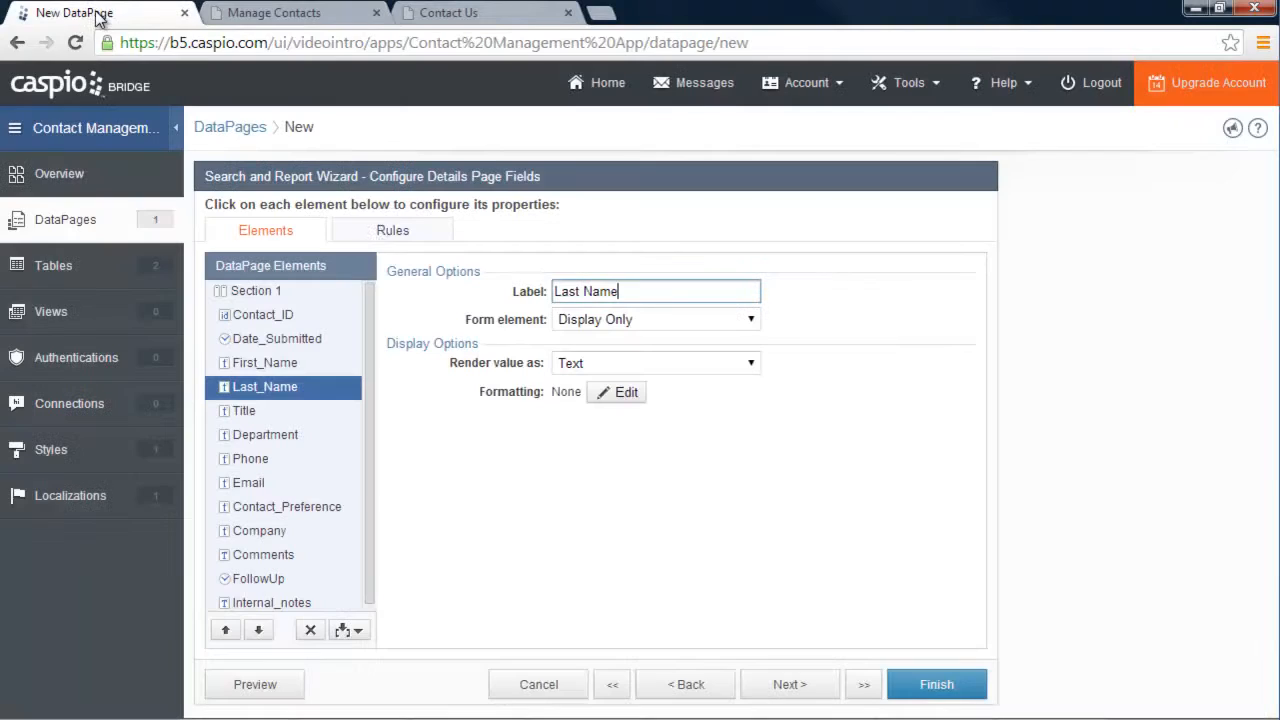
click(262, 314)
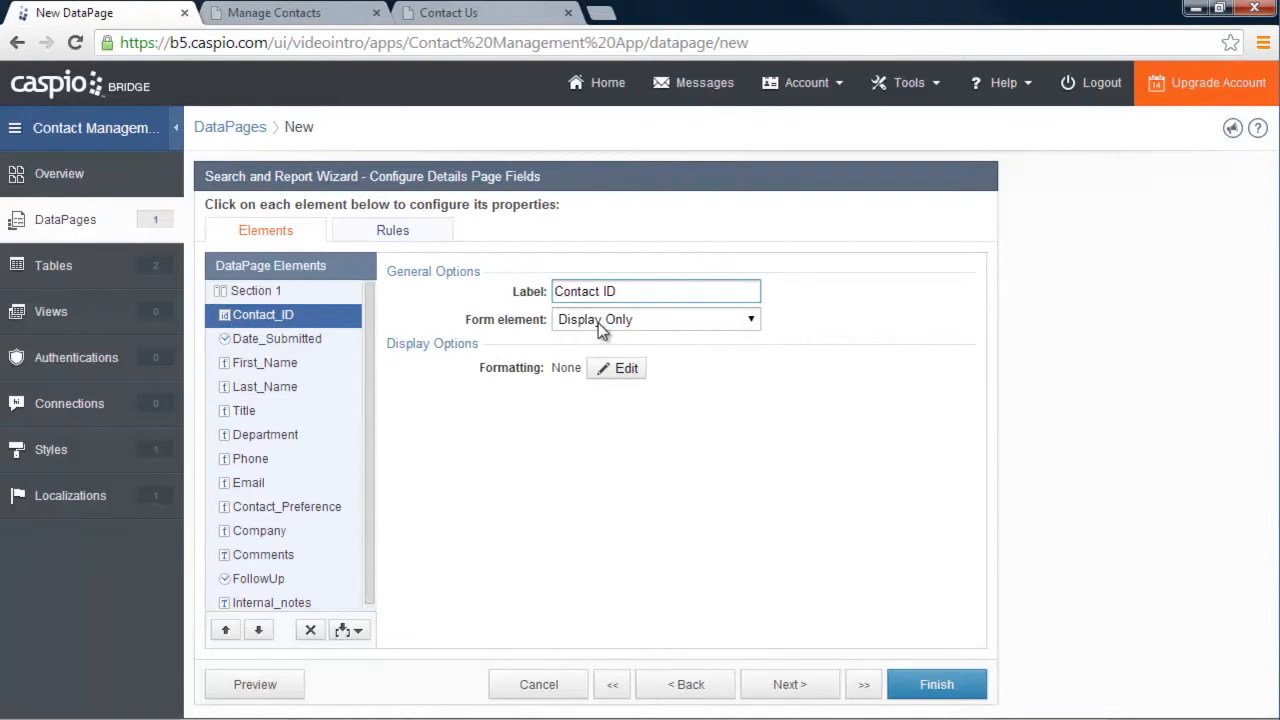
click(312, 338)
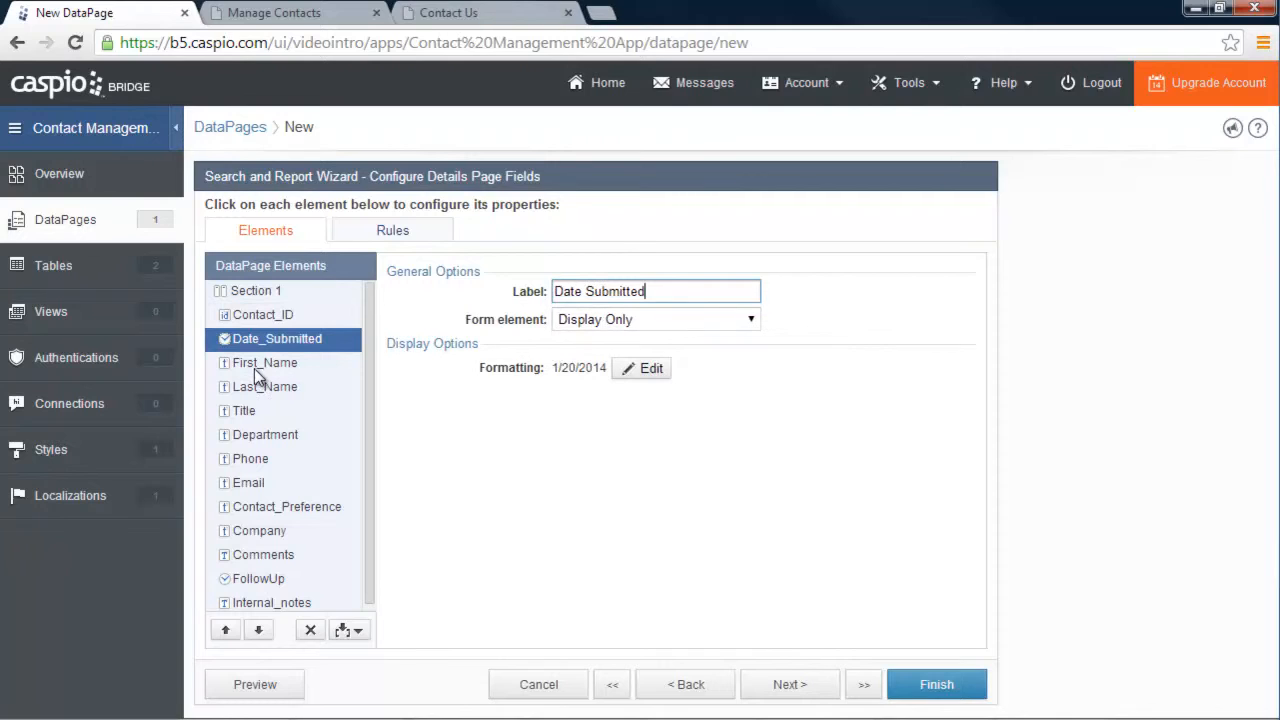
click(255, 366)
Make First_Name, Last_Name, Title and Department editable Text Fields on the details page
click(598, 320)
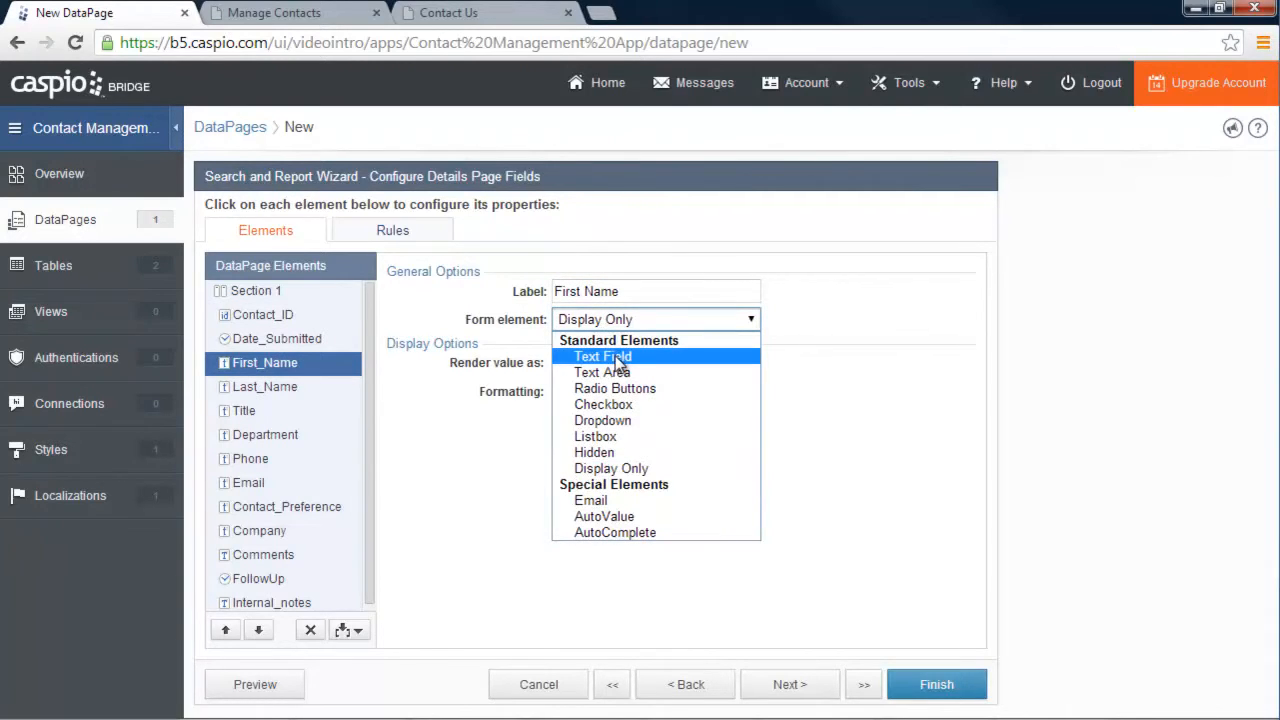
click(610, 357)
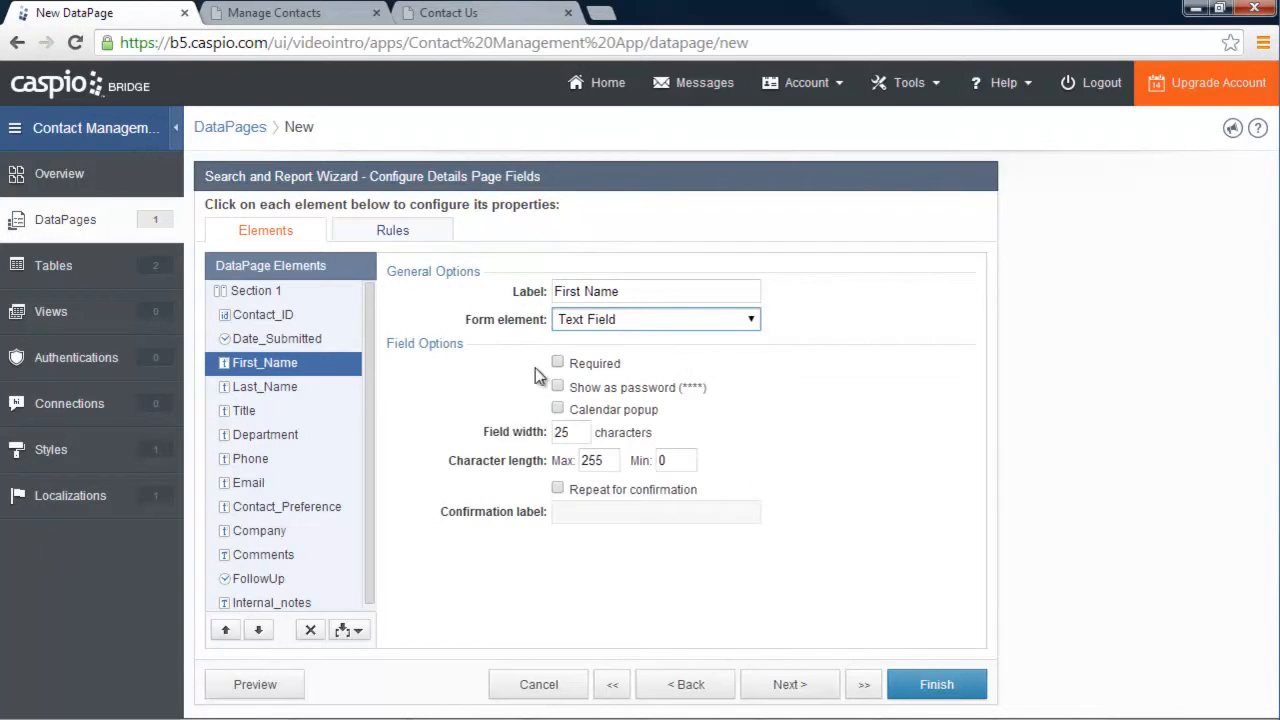
click(258, 388)
click(590, 320)
click(603, 357)
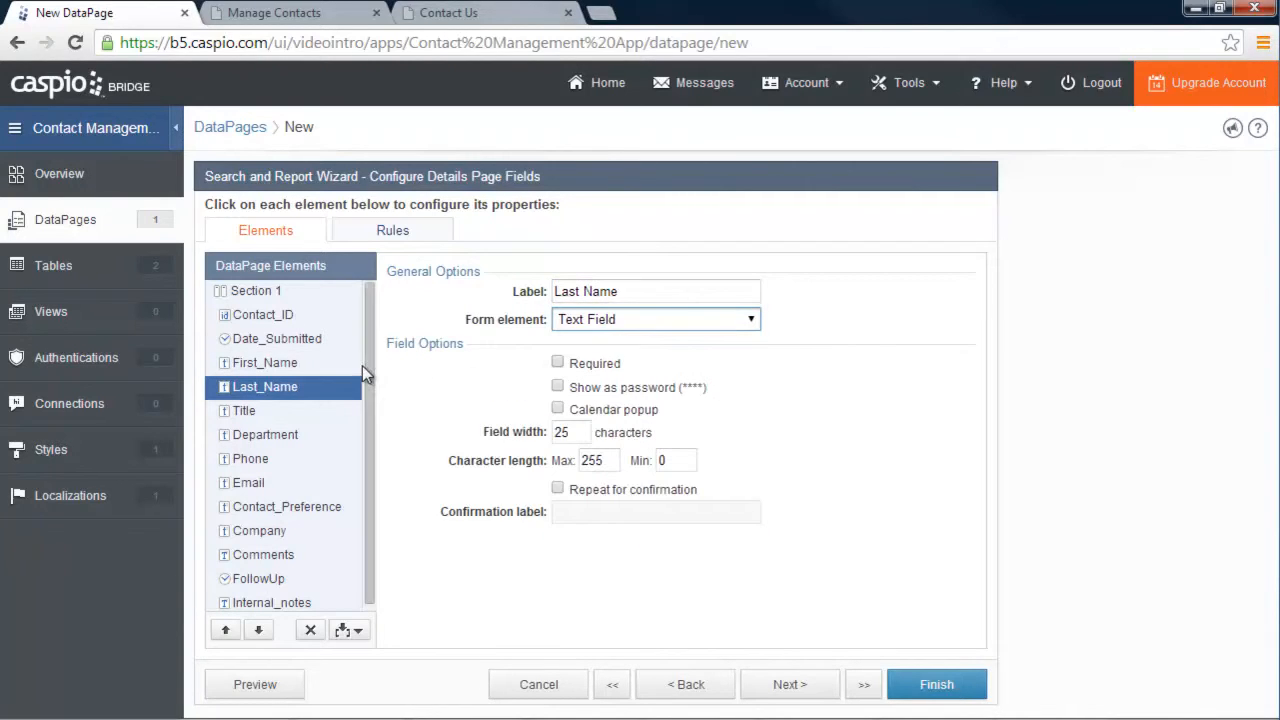
scroll(326, 405, down, 1)
click(326, 405)
click(614, 319)
click(610, 355)
click(275, 428)
click(612, 319)
click(598, 357)
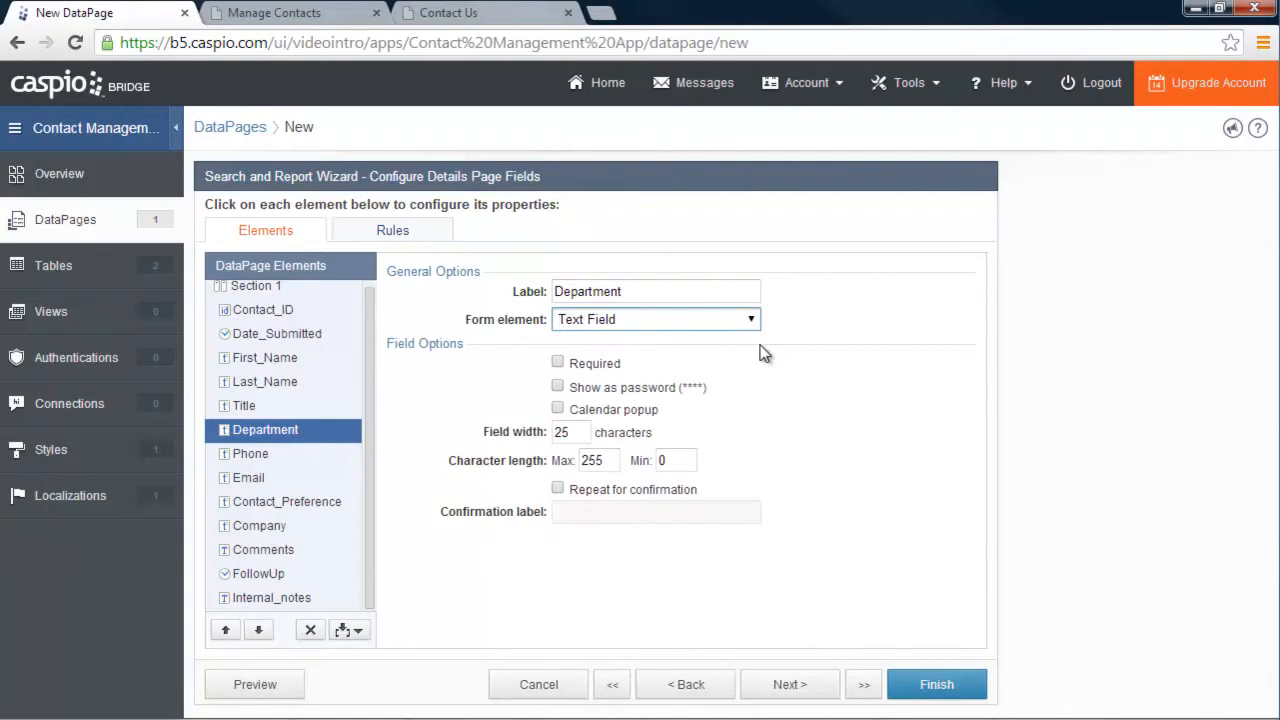
Relabel FollowUp to 'Follow up da' and make it an editable Calendar popup date field
click(270, 578)
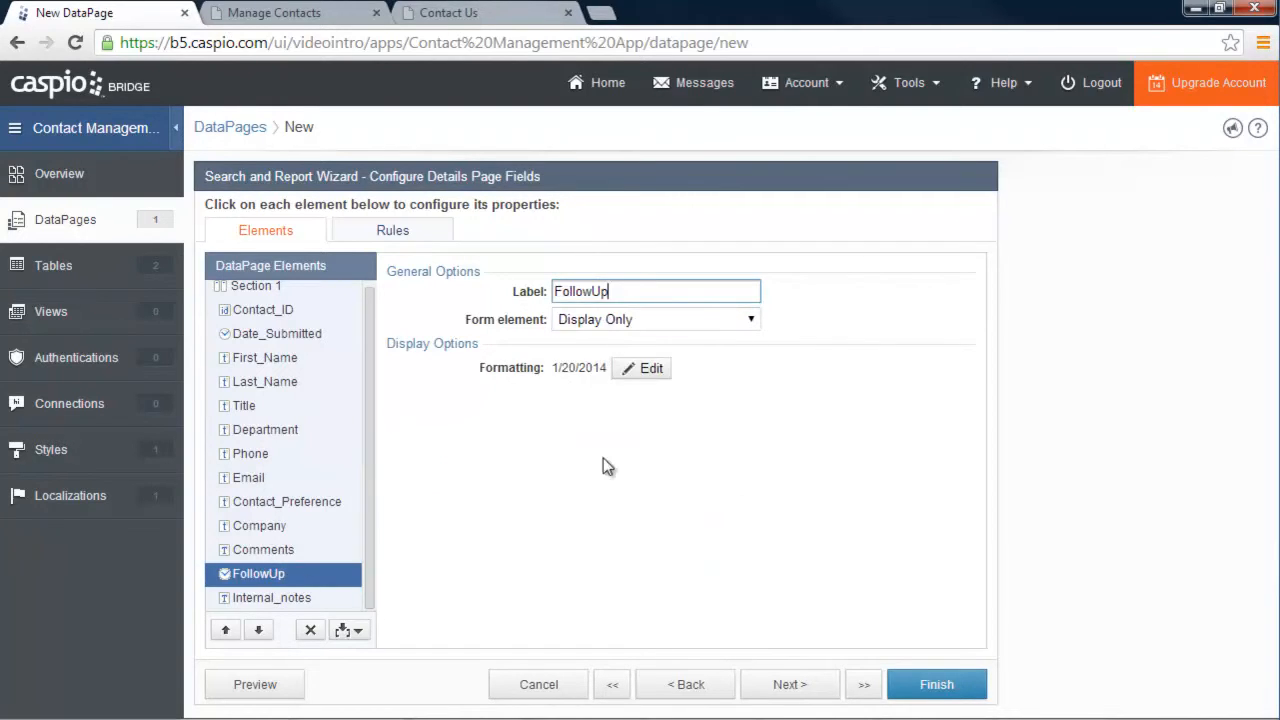
drag(620, 290, 548, 293)
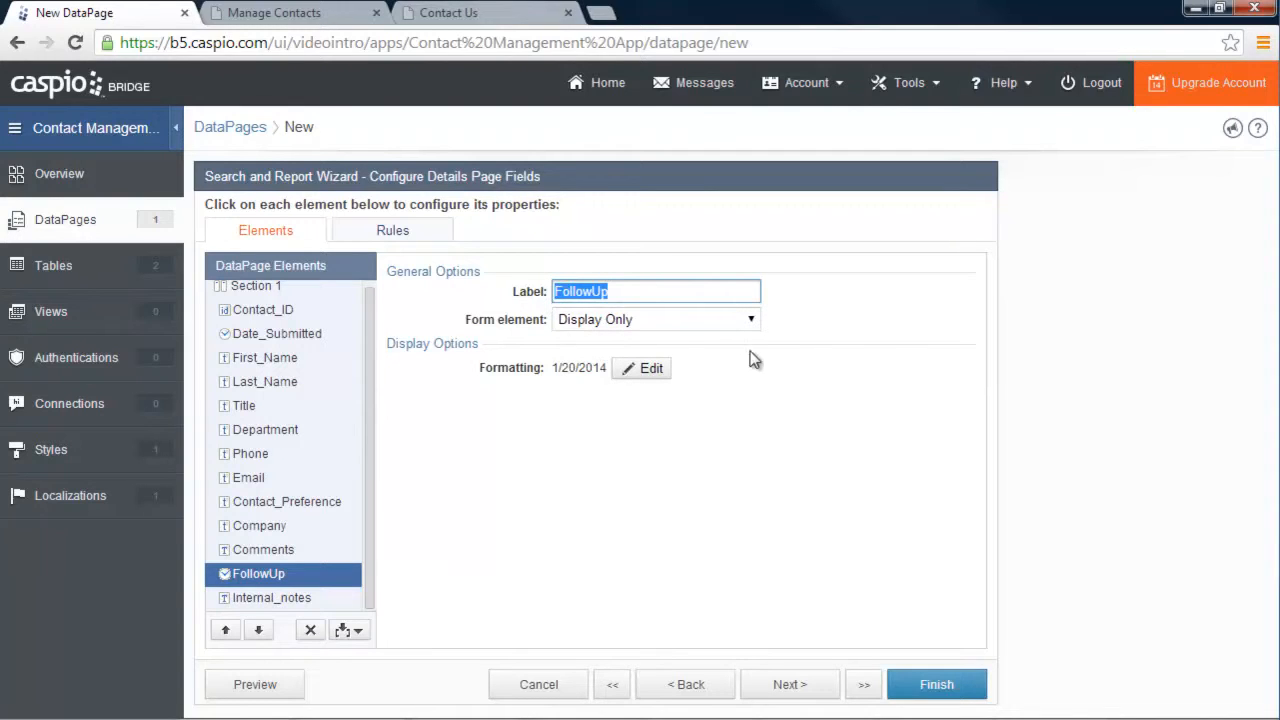
text(Follow up date)
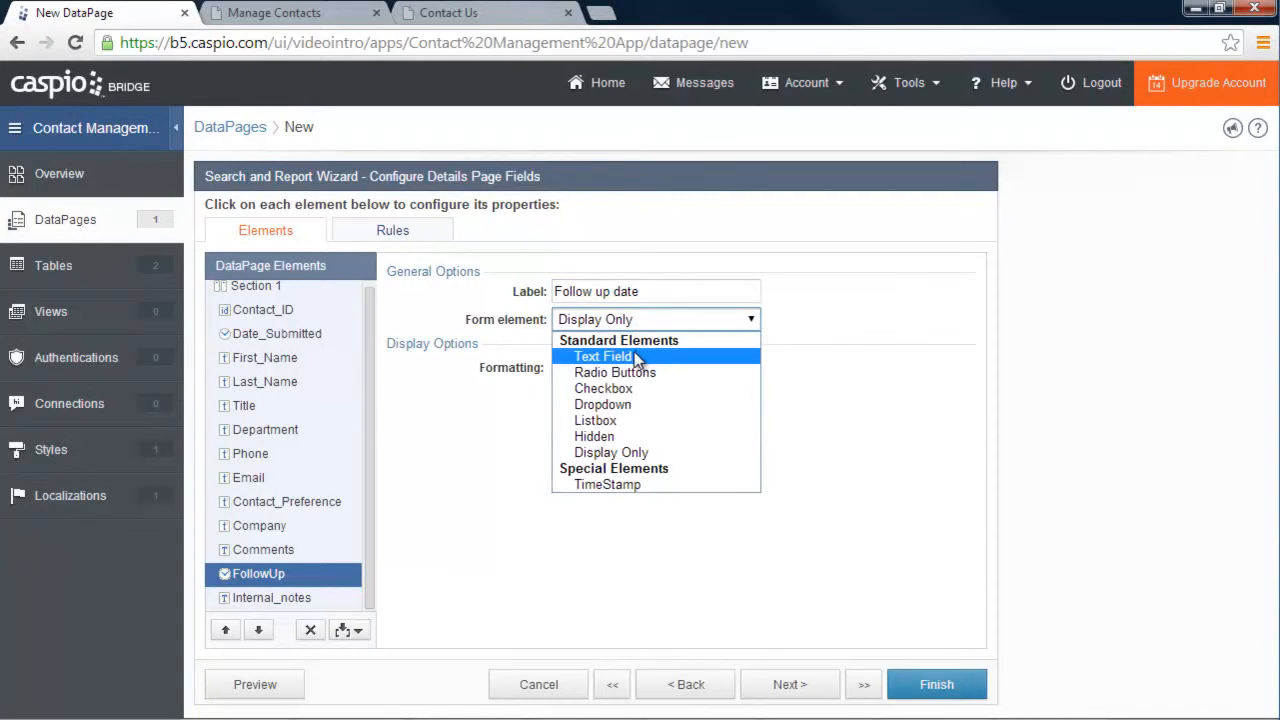
click(635, 358)
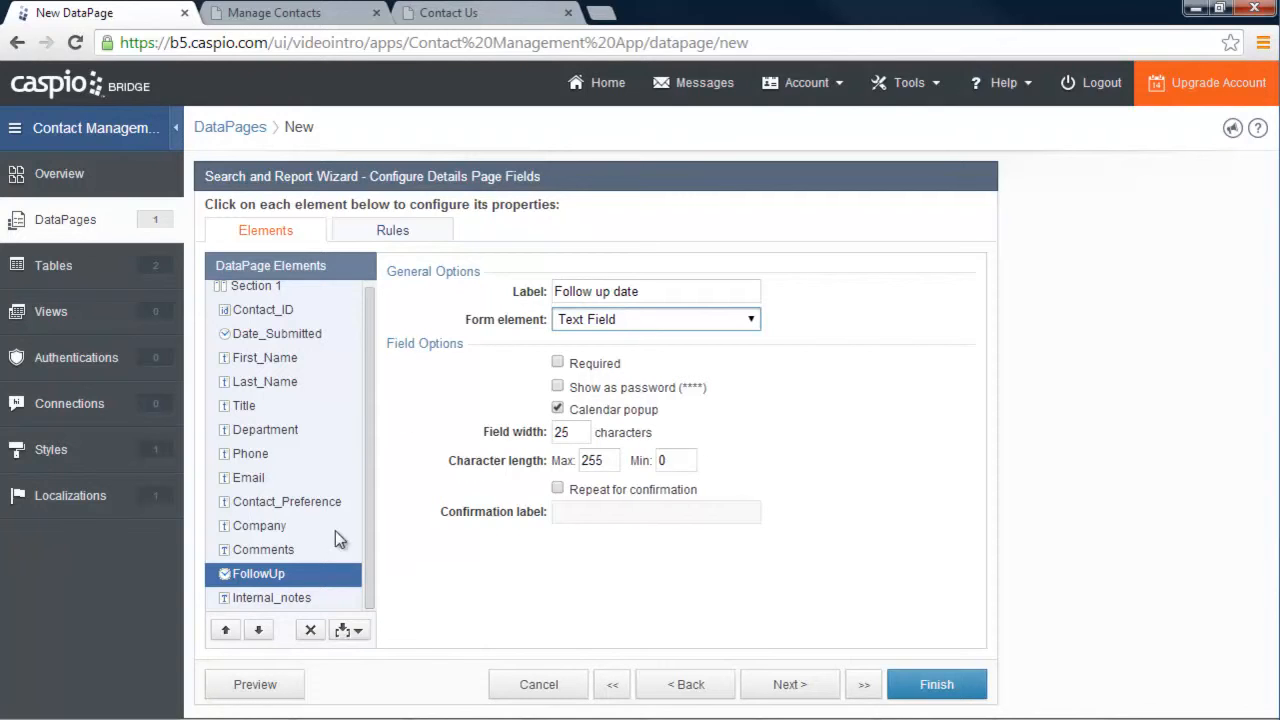
Set Internal_notes to a Text Area and finish the DataPage
click(268, 598)
click(624, 322)
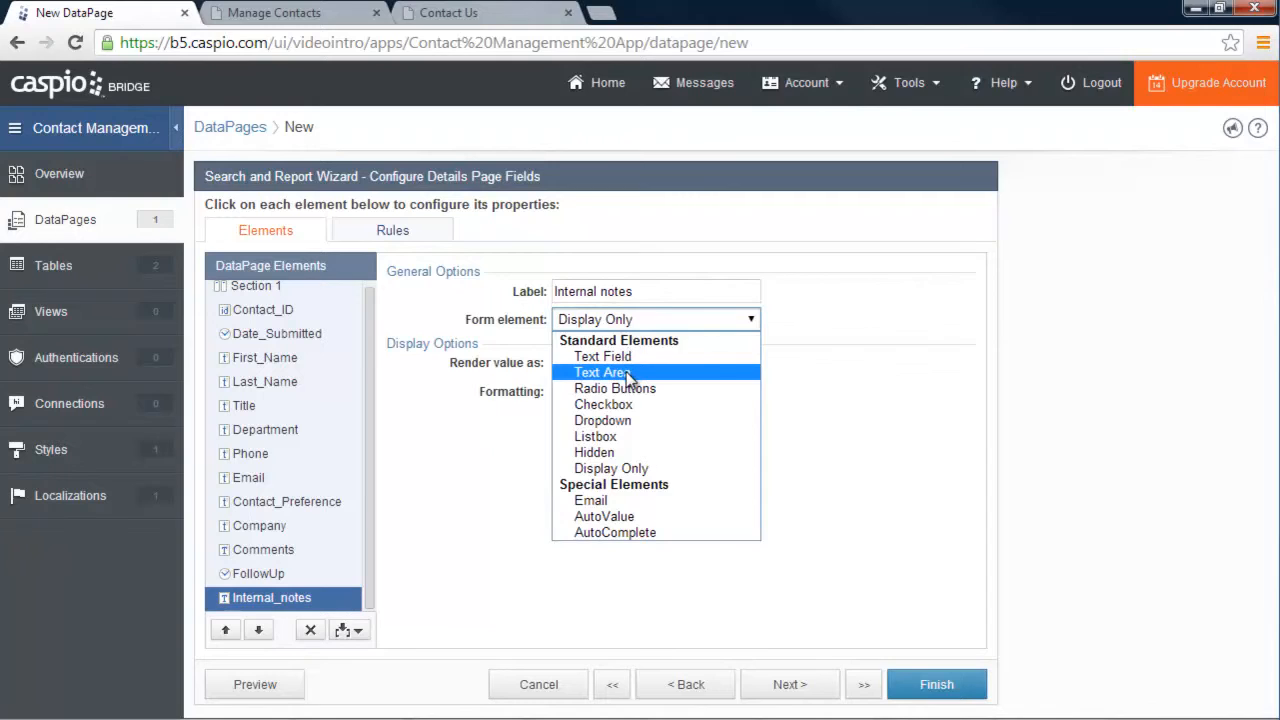
click(628, 374)
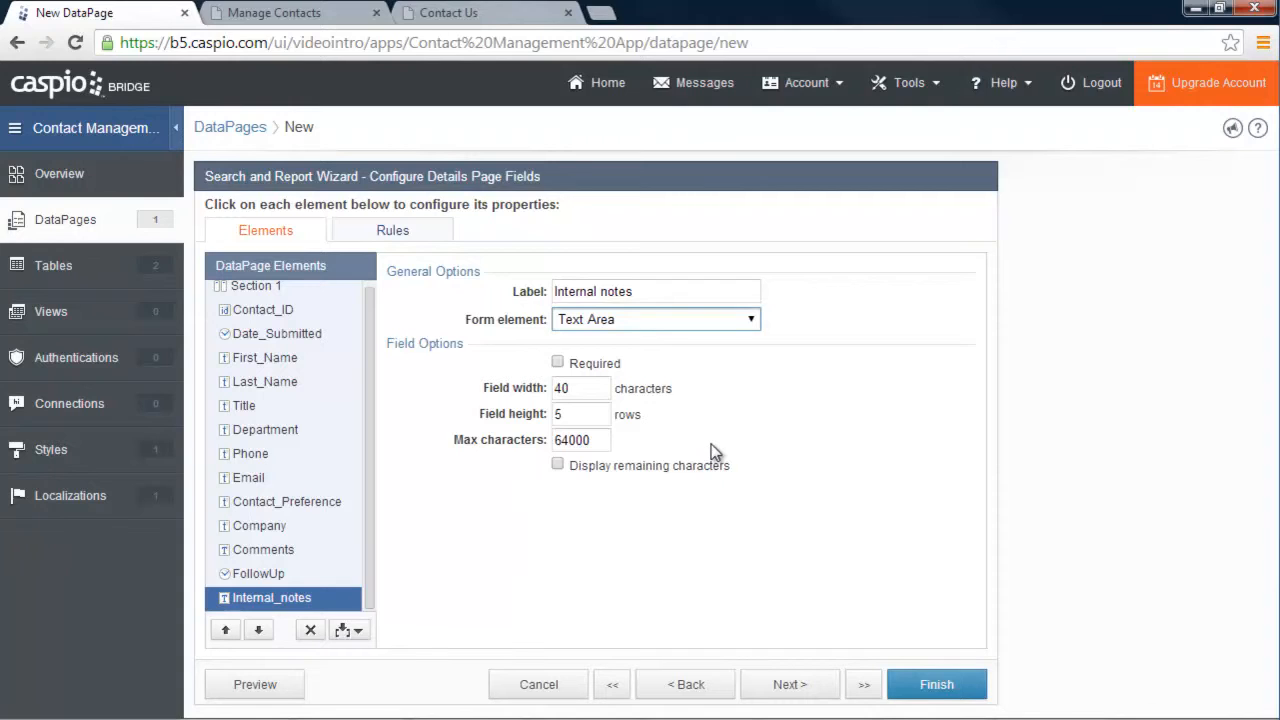
click(936, 688)
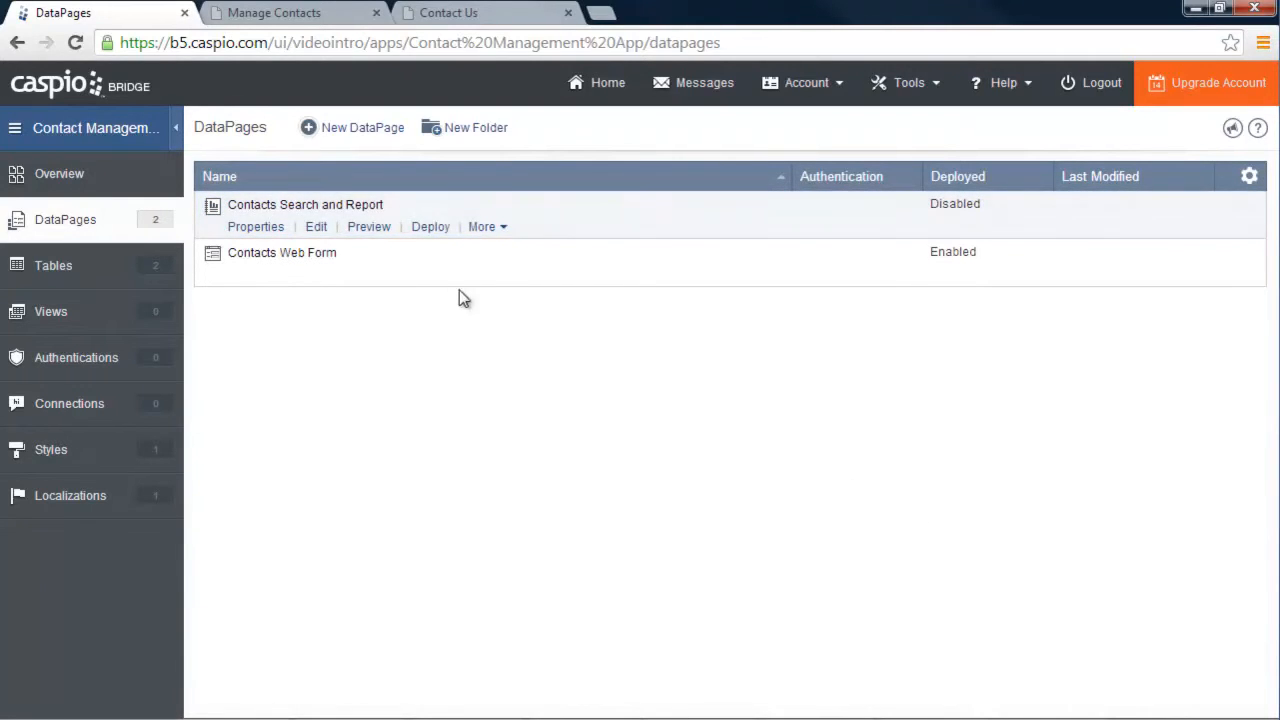
Preview Contacts Search and Report beside the Manage Contacts example and run an empty search
click(368, 229)
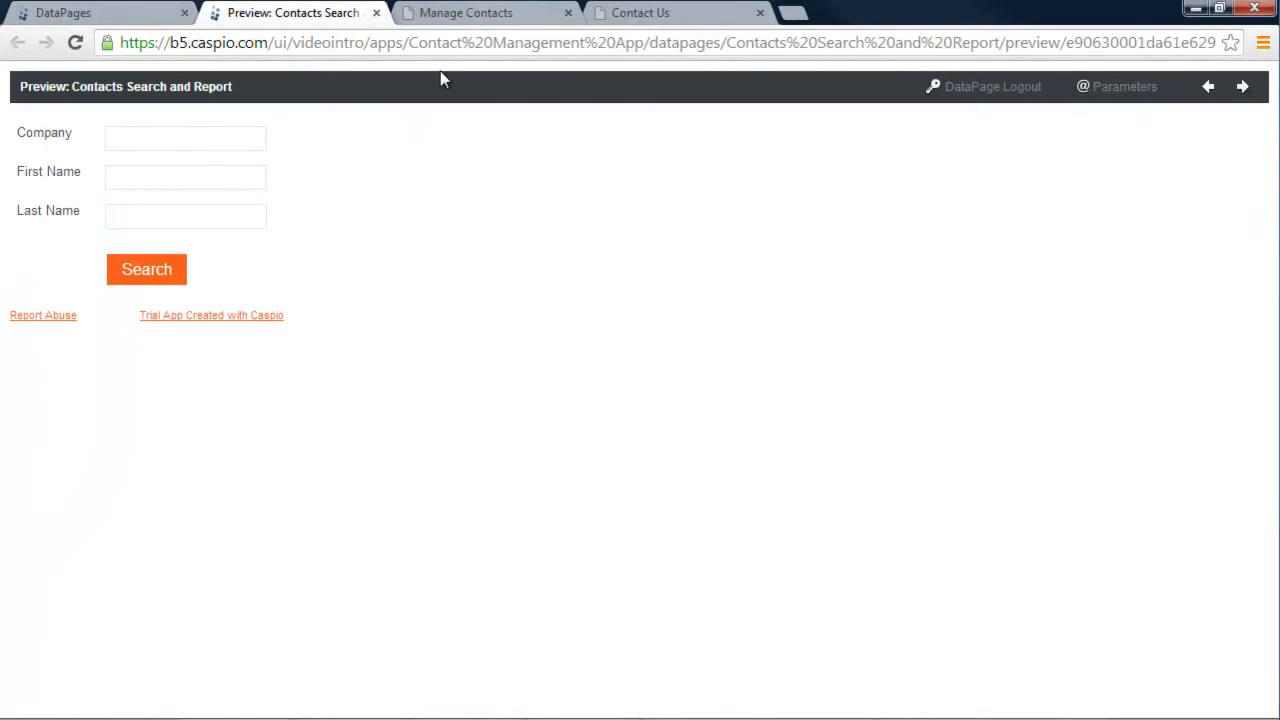
click(462, 13)
scroll(763, 386, down, 2)
scroll(757, 386, up, 4)
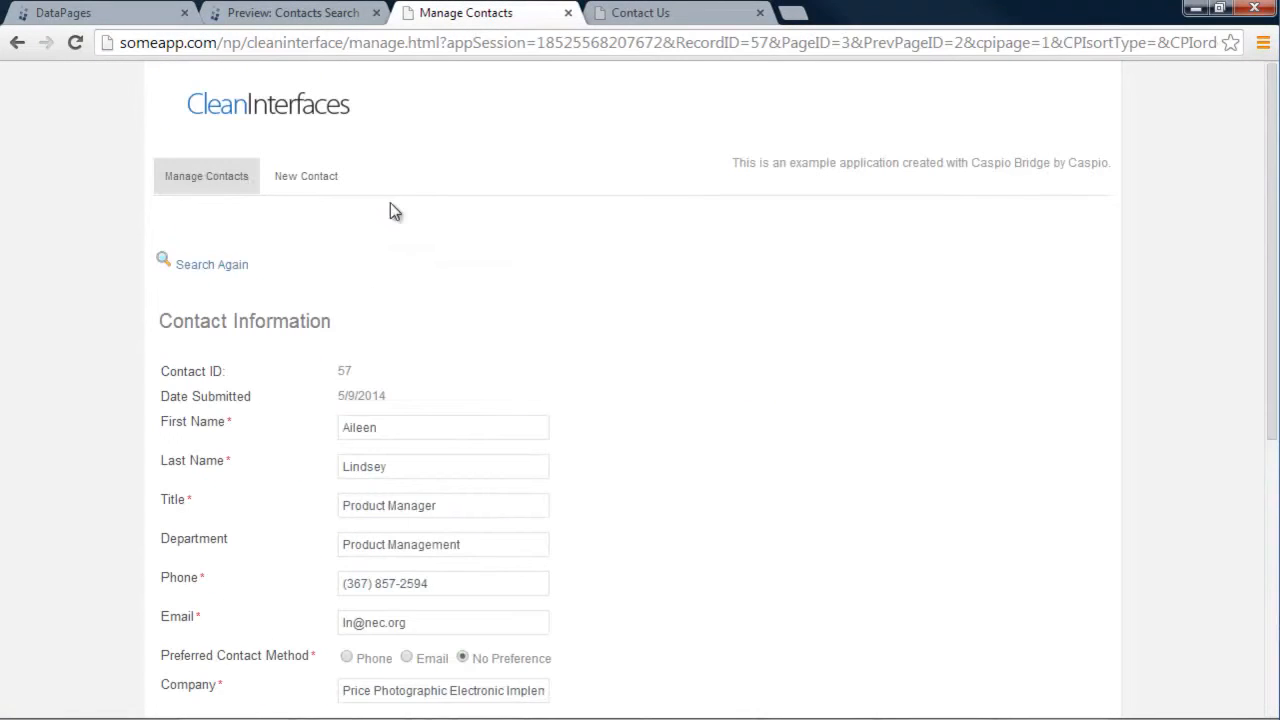
click(208, 266)
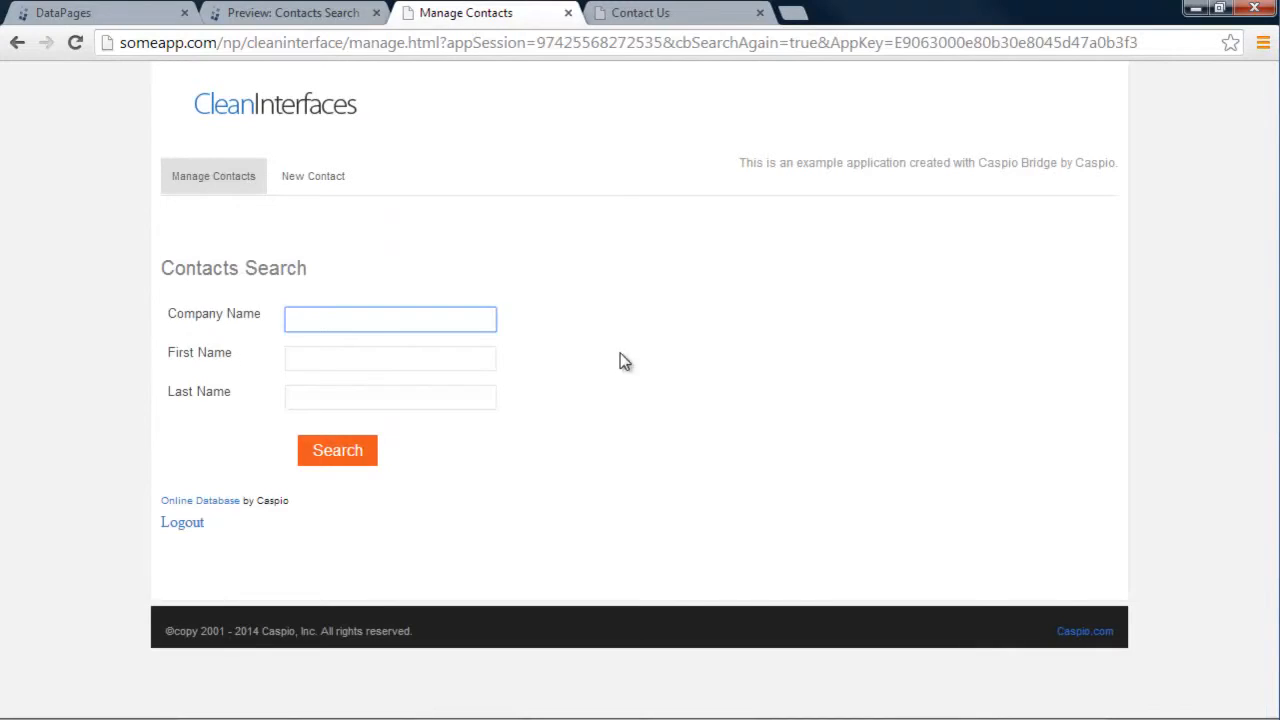
click(290, 13)
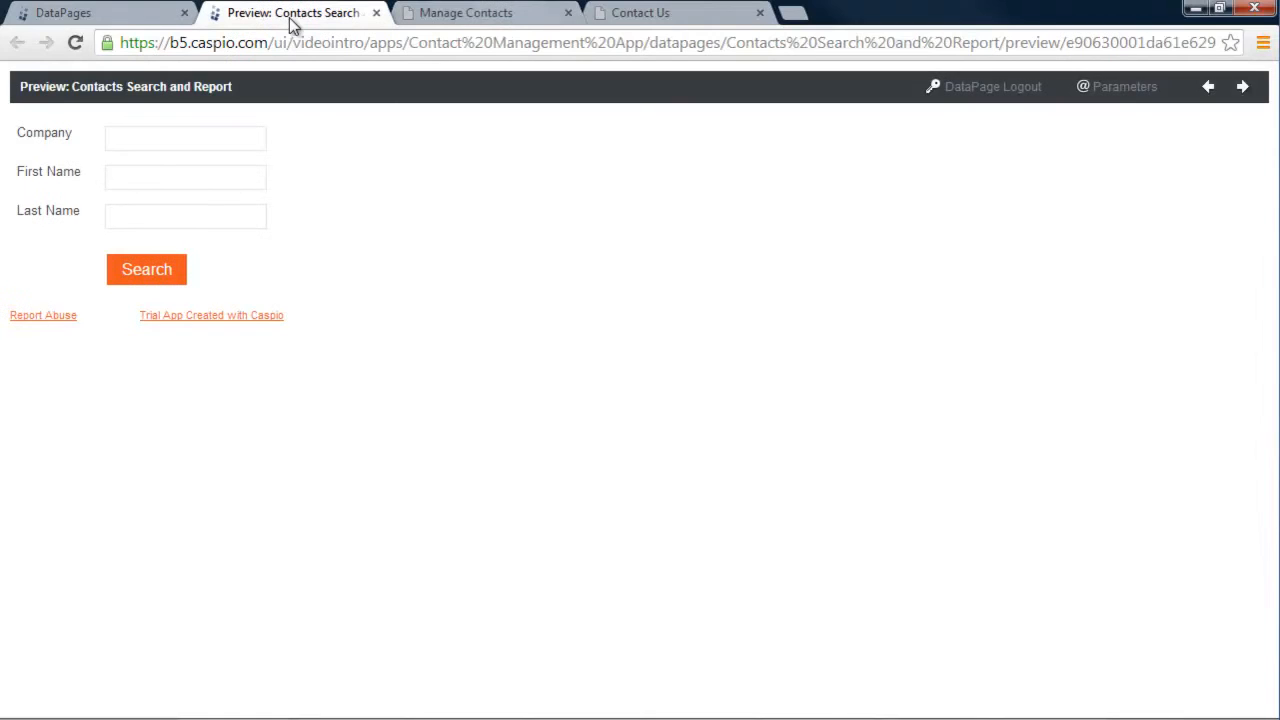
click(153, 270)
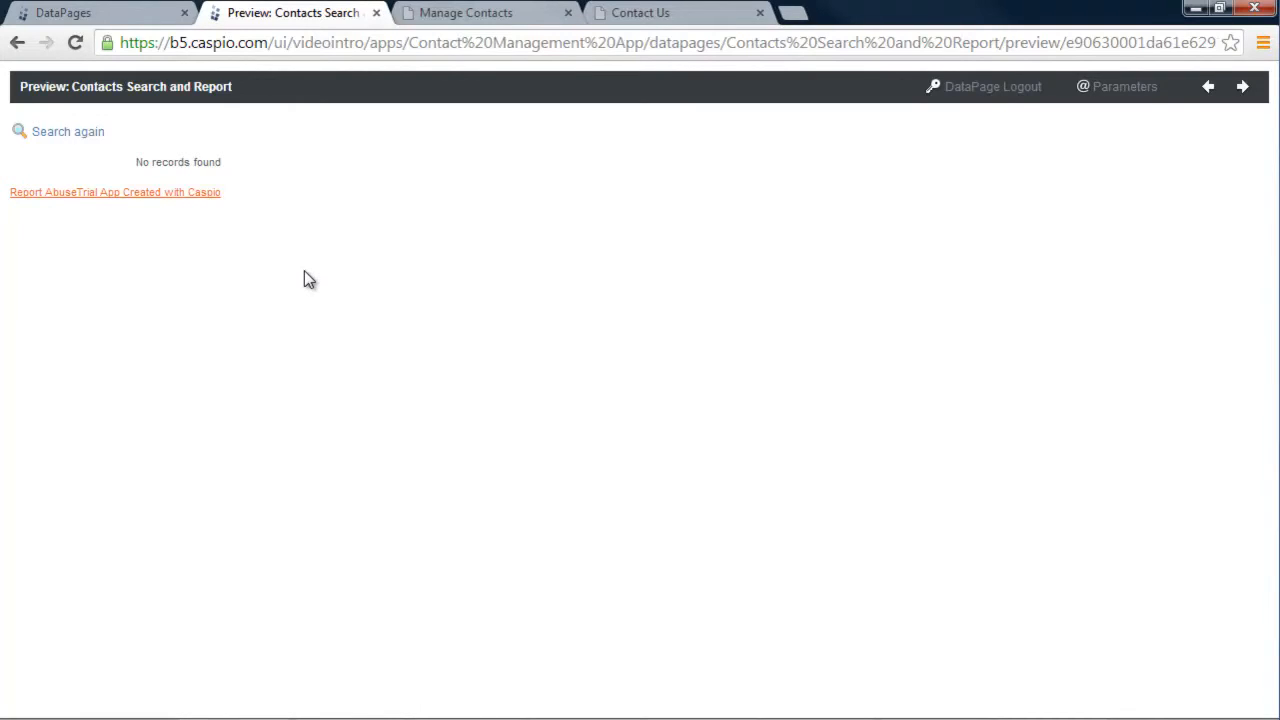
click(112, 16)
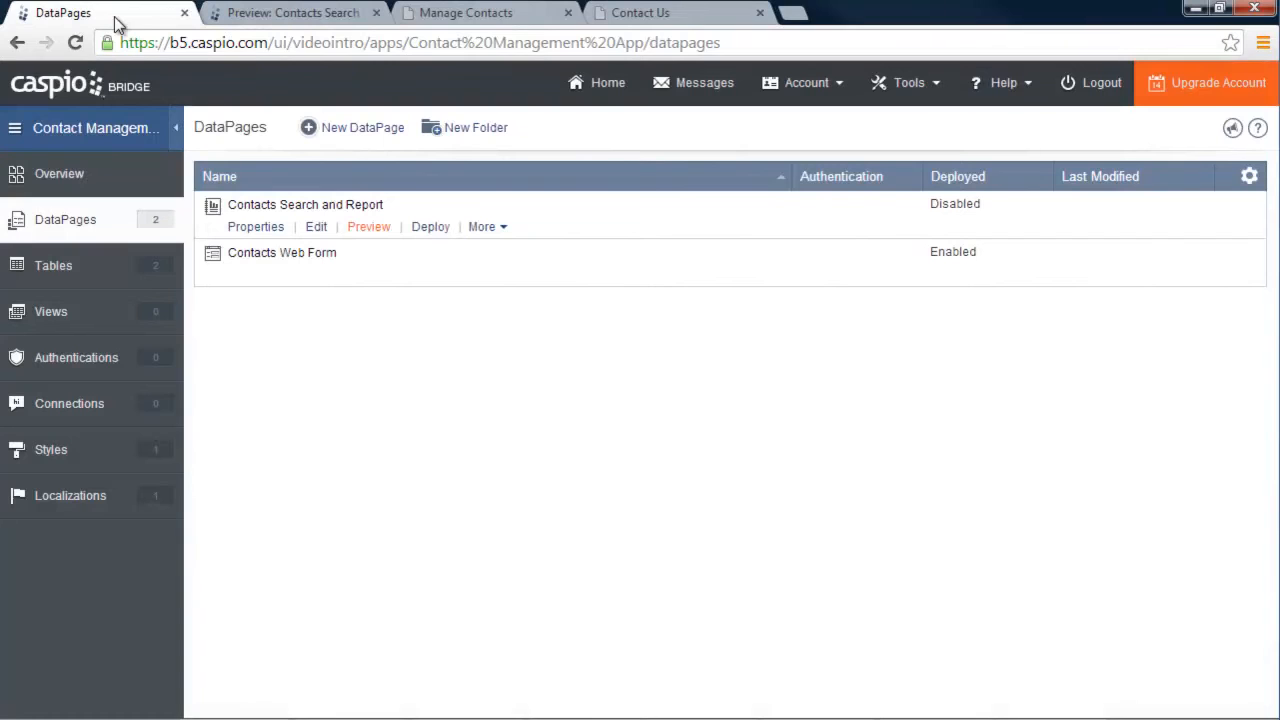
In the Contacts Web Form preview, enter the contact's name, title CEO, department Sales and phone number
click(368, 276)
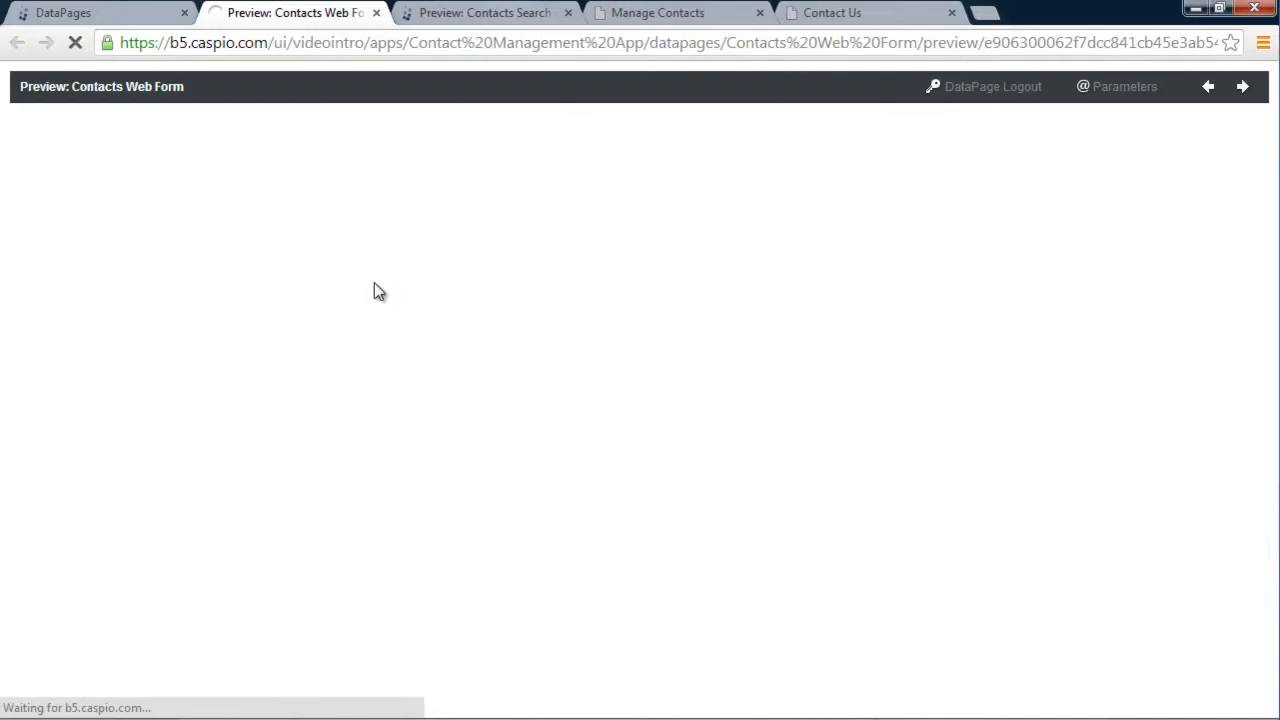
click(187, 136)
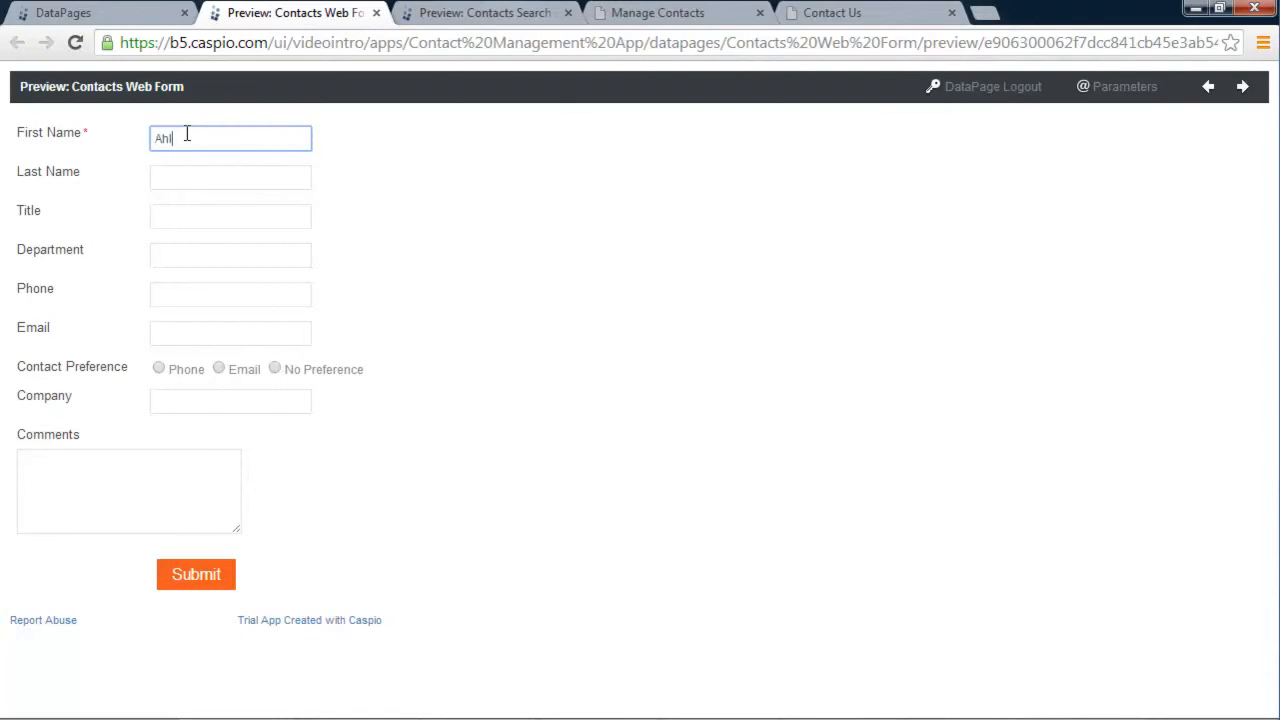
text(Ashley)
key(Tab)
text(Smith)
key(Tab)
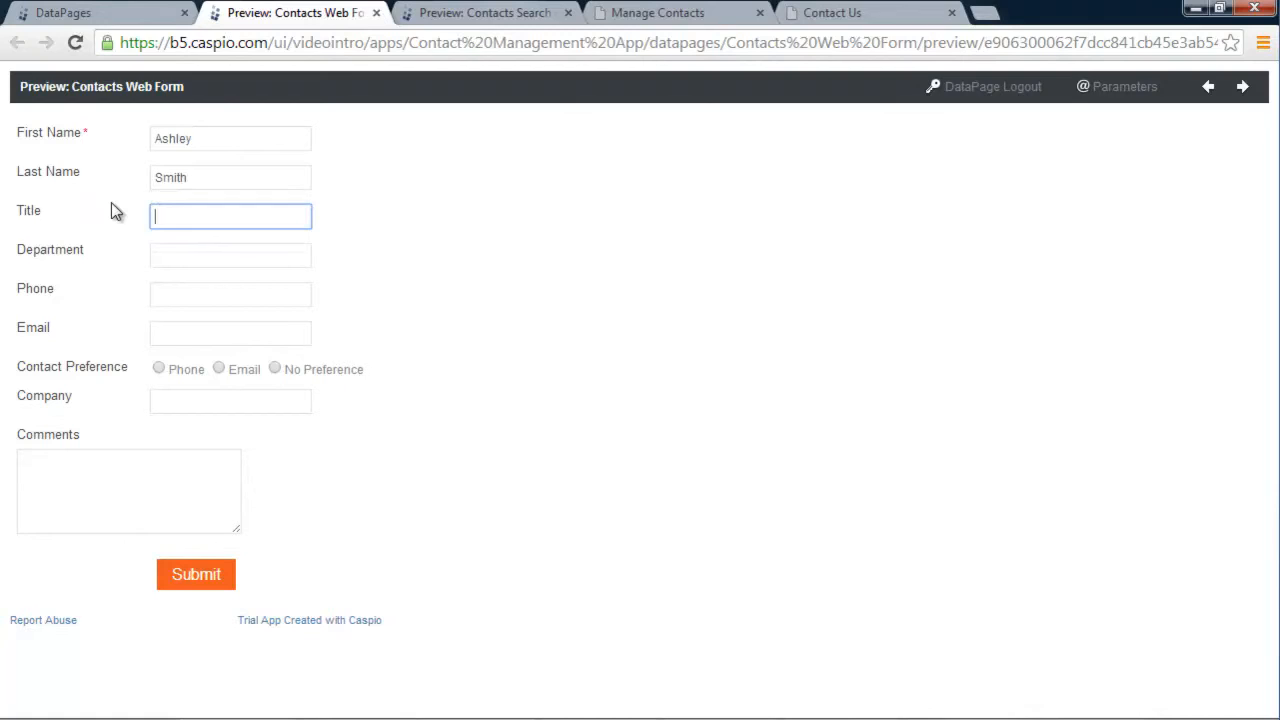
text(CEO)
key(Tab)
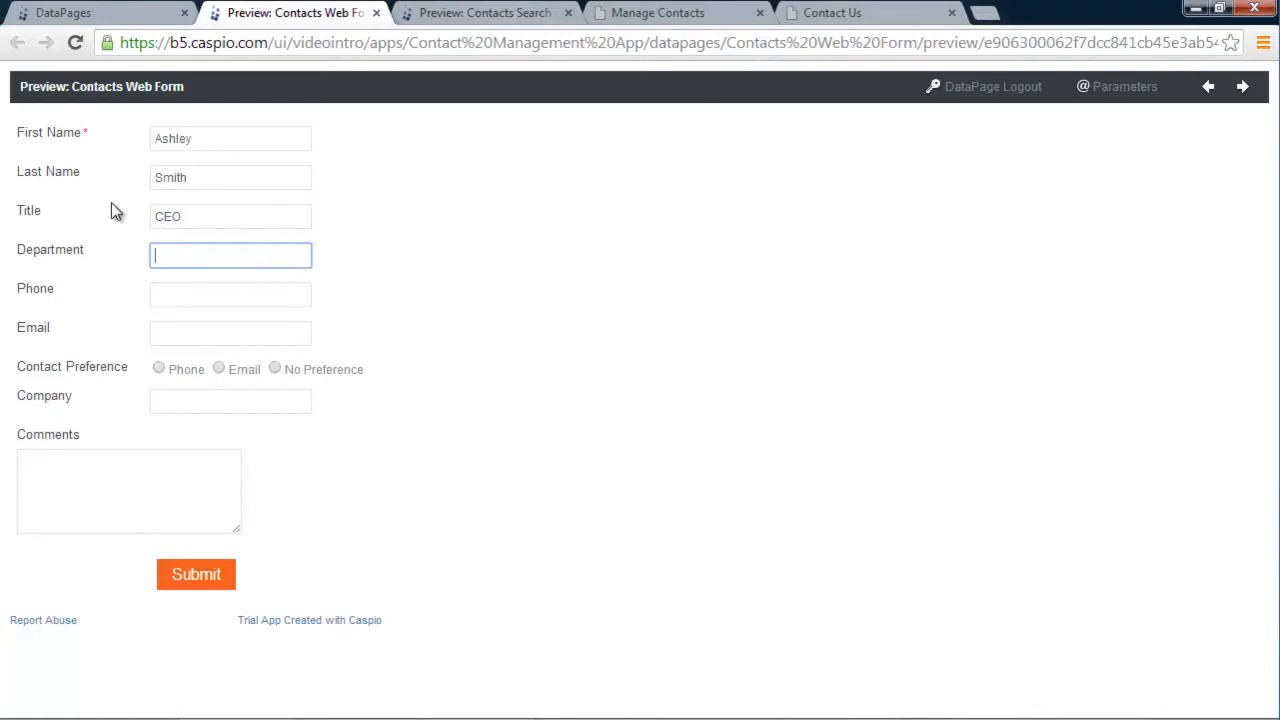
text(Sales)
key(Tab)
text(3423423423)
Add the contact's e-mail, choose Phone as preferred contact method, enter company Yahoo, and submit
click(213, 335)
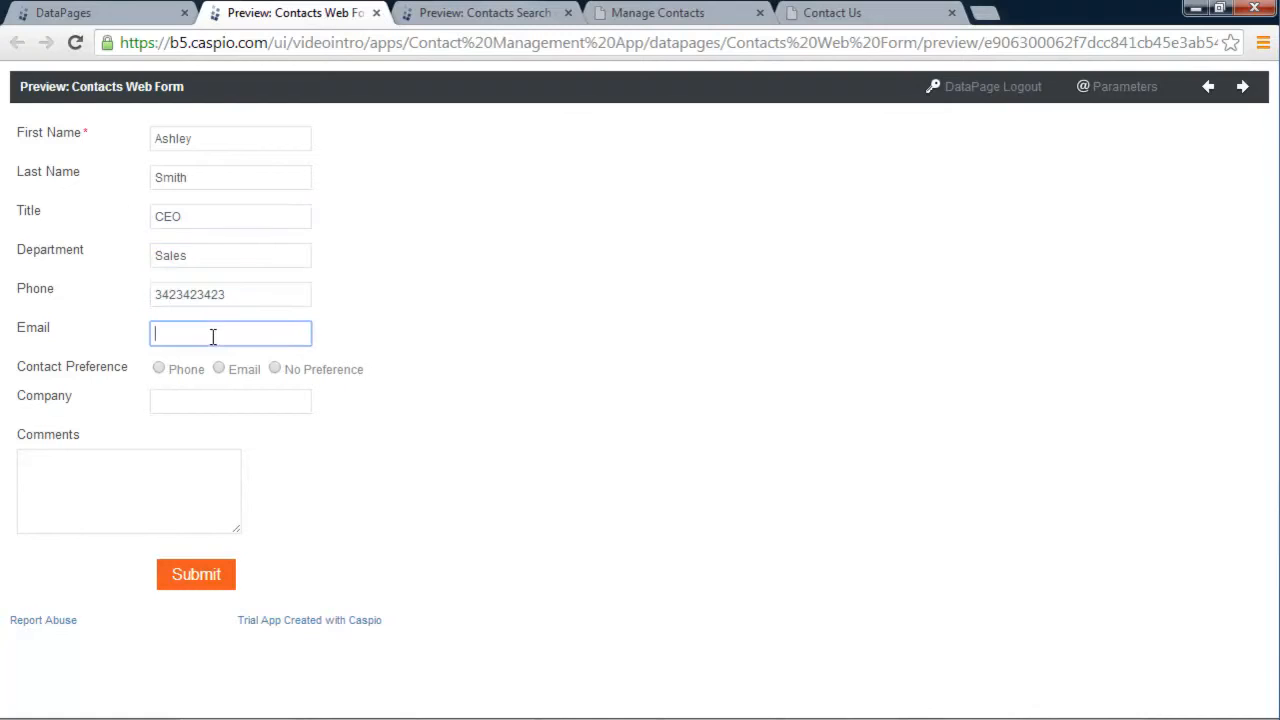
text(ash@testco)
text(.com)
click(170, 368)
click(244, 412)
text(Yahoo)
key(Tab)
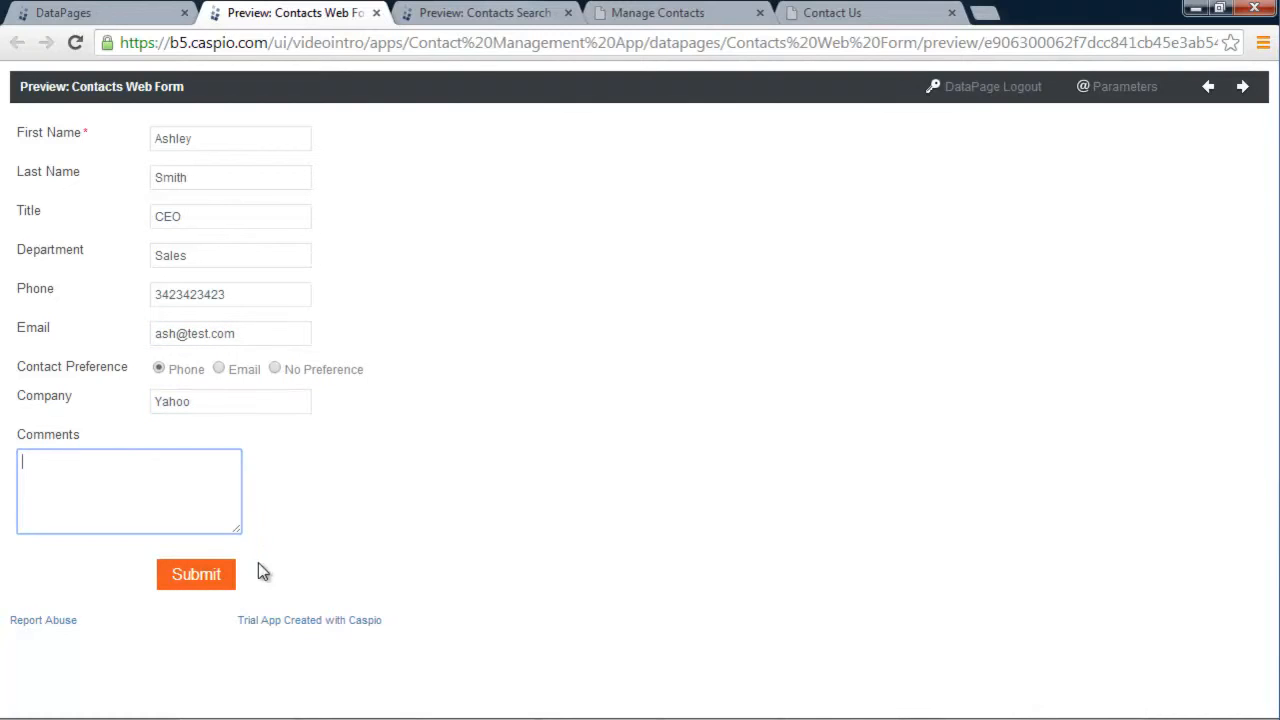
click(200, 575)
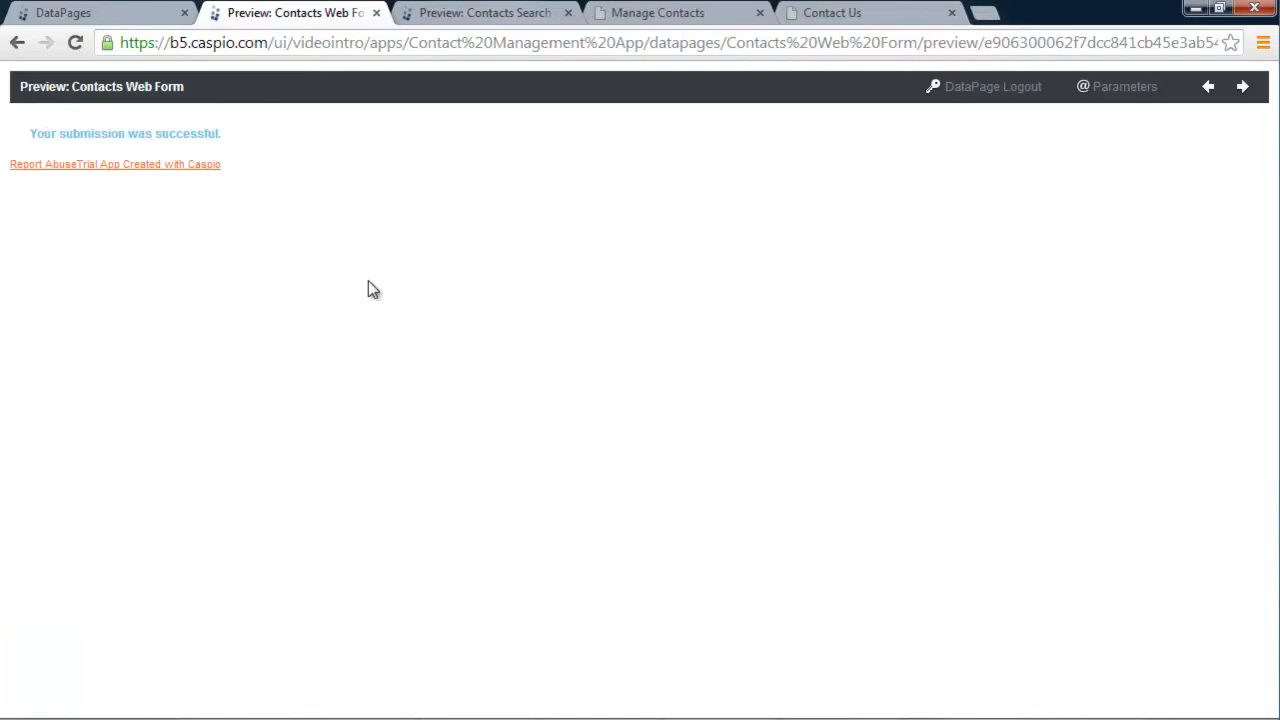
Rerun the all-contacts search and open the submitted contact's details, checking editable and display-only fields
click(437, 18)
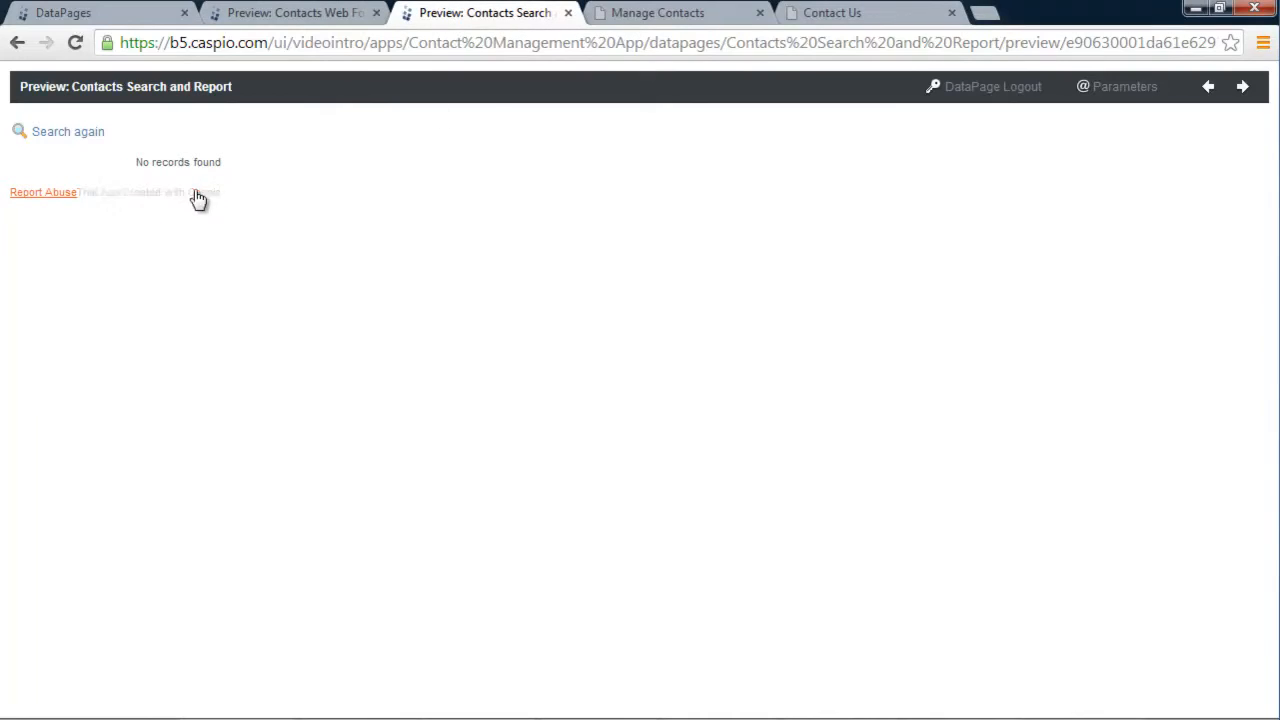
click(85, 139)
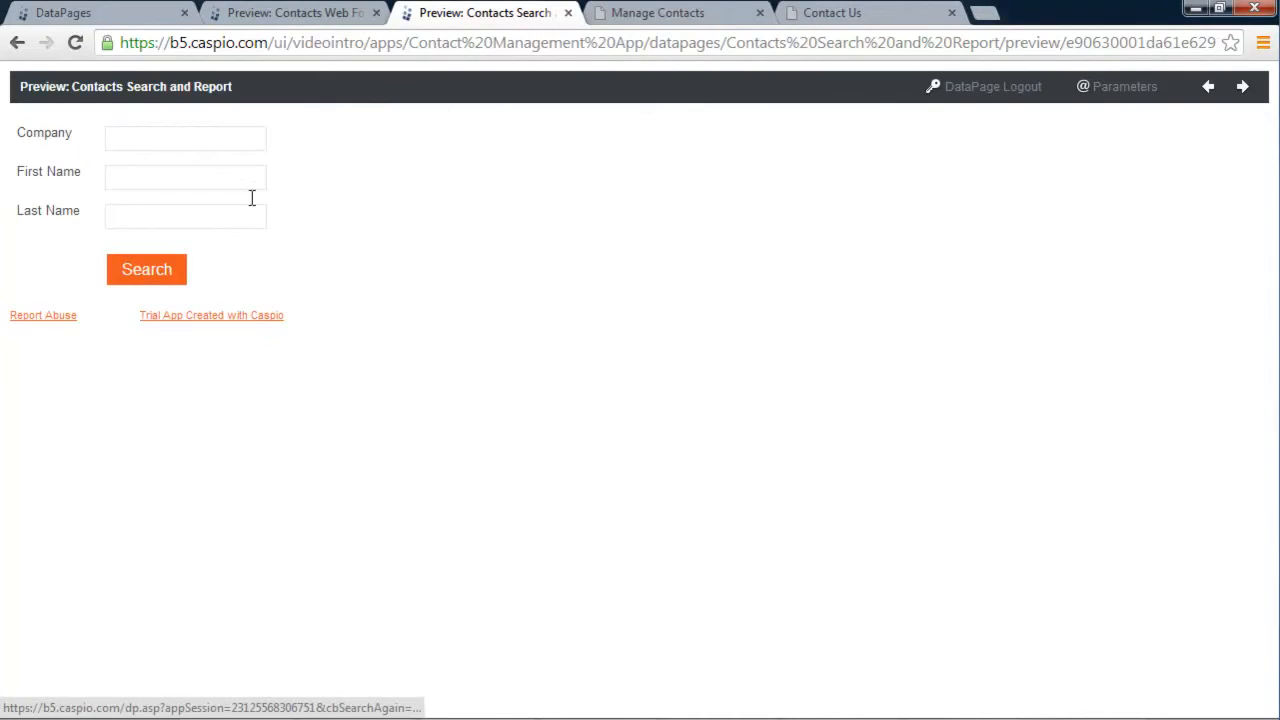
click(142, 276)
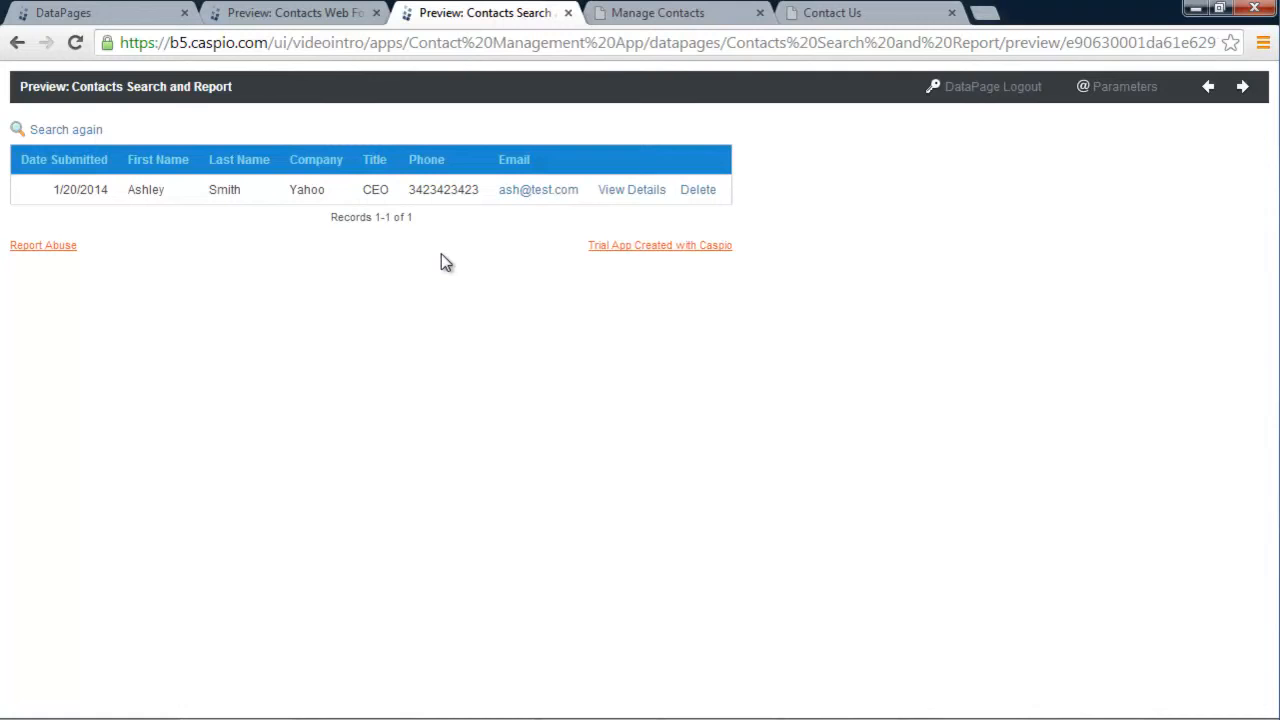
click(640, 193)
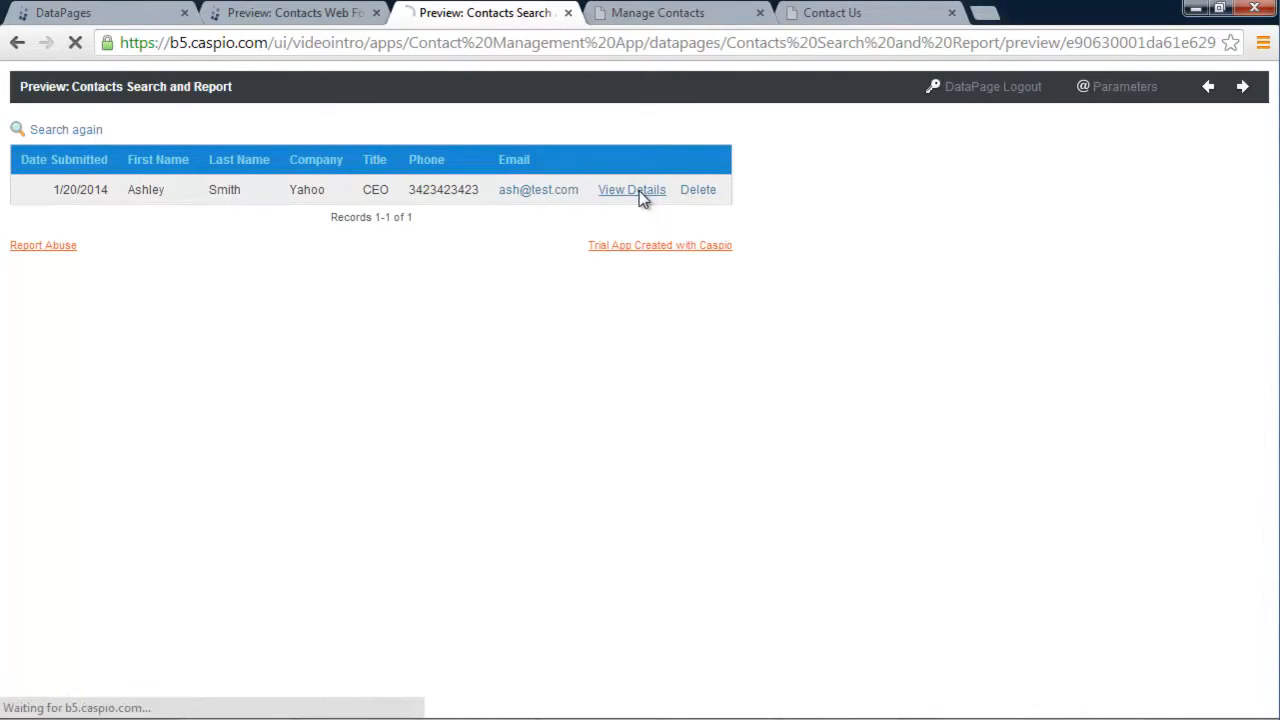
mouse_move(203, 232)
mouse_down()
mouse_move(153, 229)
mouse_move(213, 228)
mouse_up()
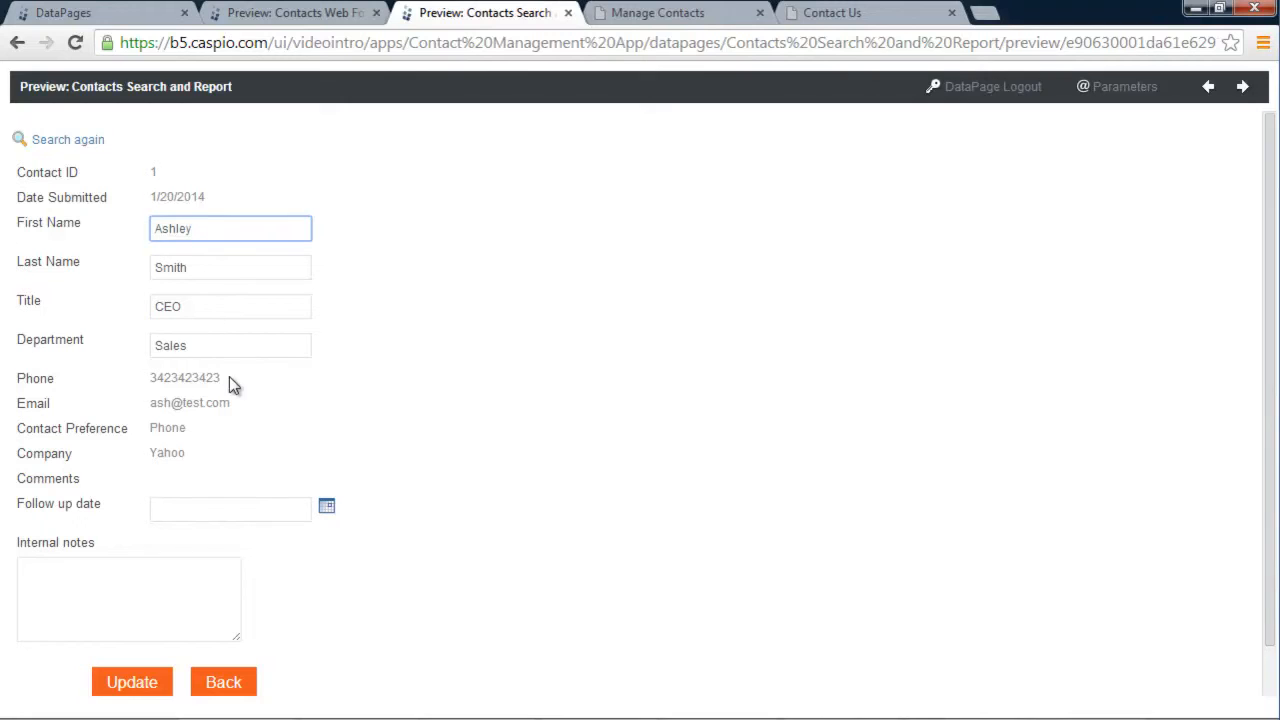
mouse_move(222, 379)
mouse_down()
mouse_move(160, 380)
mouse_move(218, 381)
mouse_up()
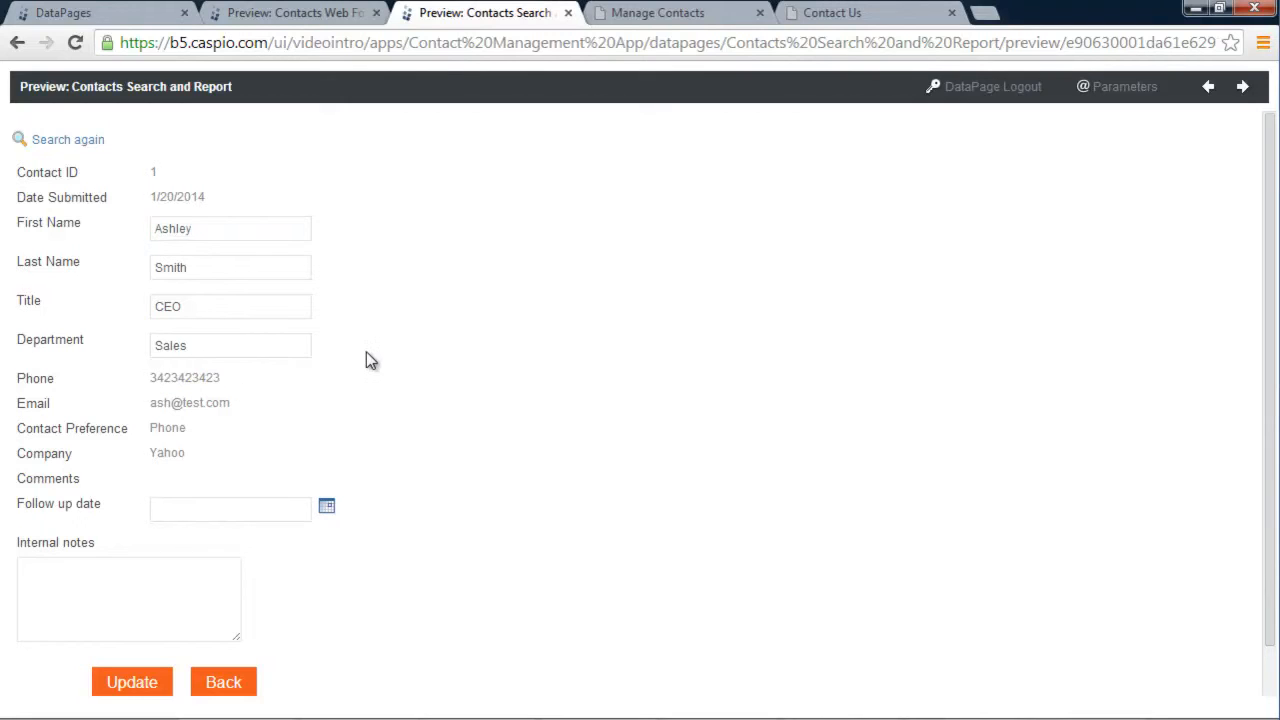
scroll(366, 352, down, 1)
Set follow-up date 01/22/2014, add the note 'Call her back on the 22nd', and update the record
click(327, 456)
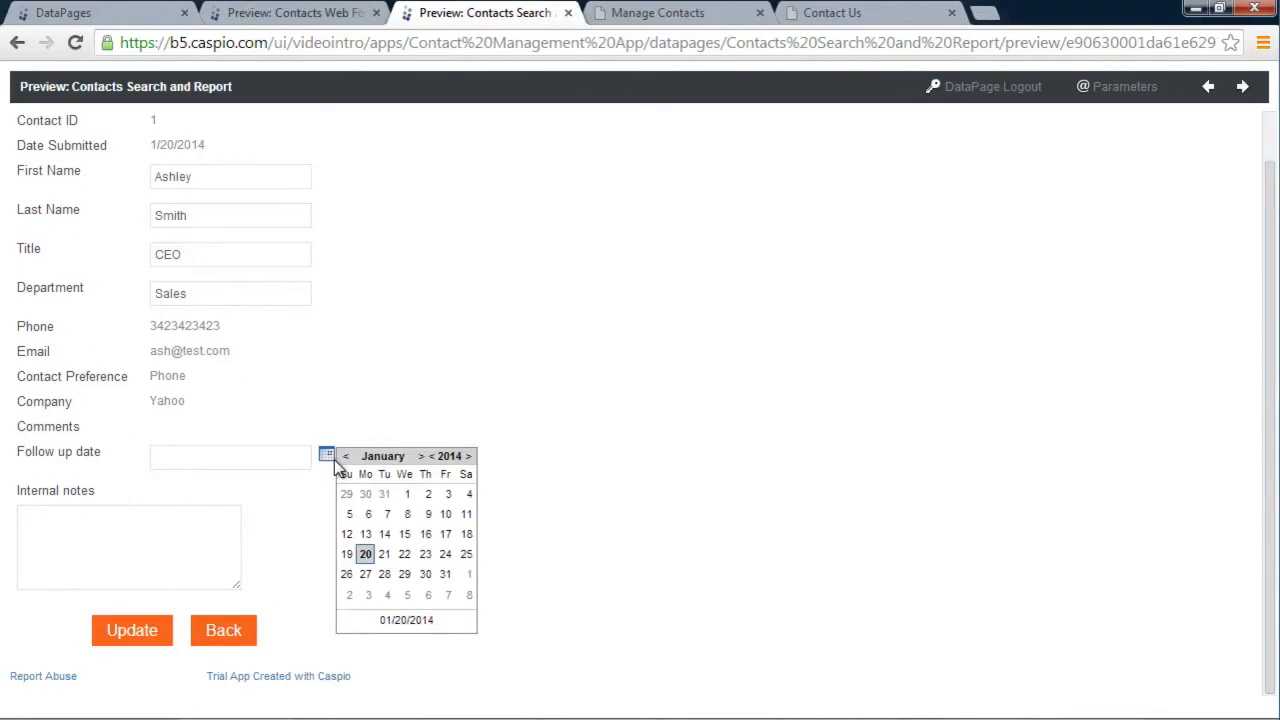
click(404, 554)
click(145, 549)
text(Callh er)
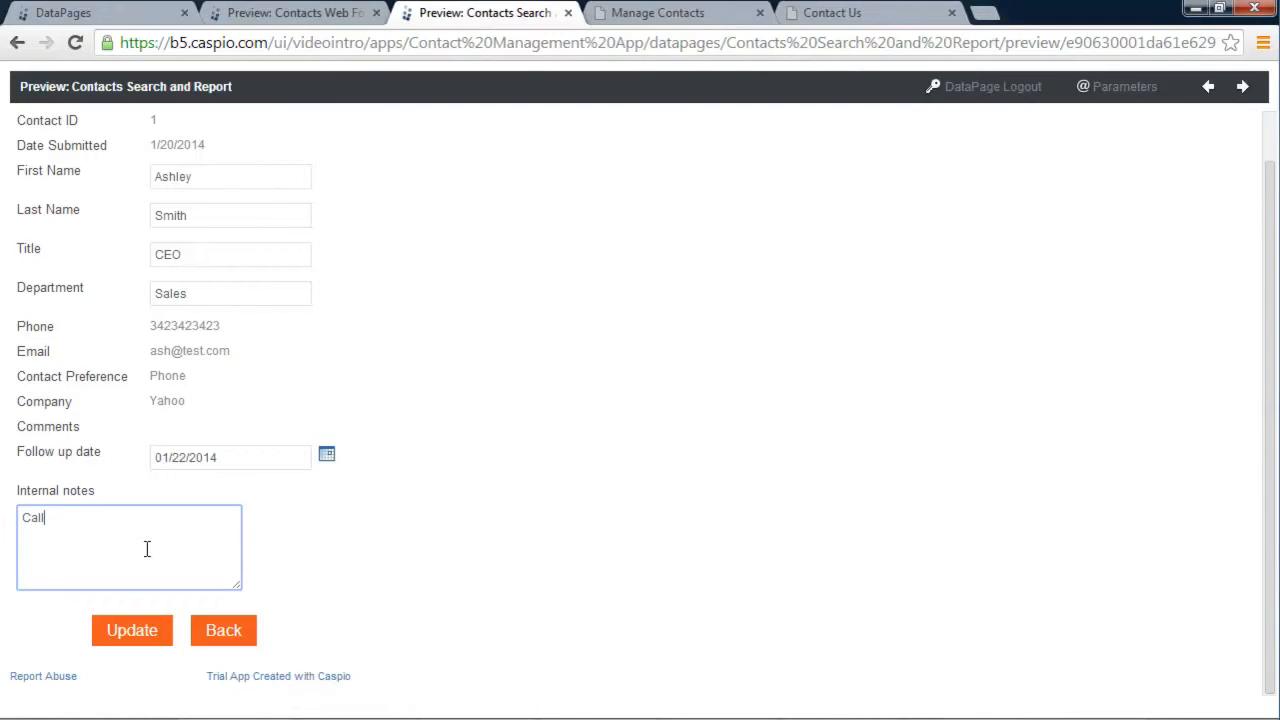
key(BackSpace)
key(BackSpace)
key(BackSpace)
text(her back on the 22nd)
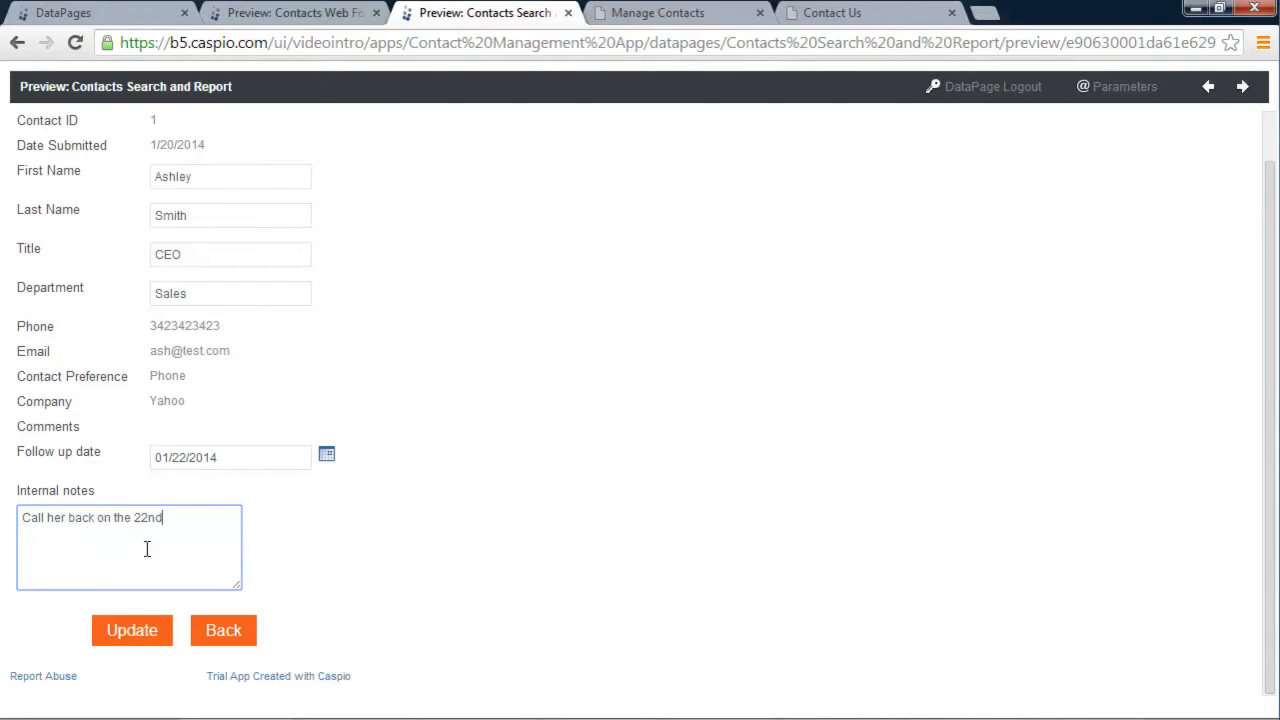
click(152, 634)
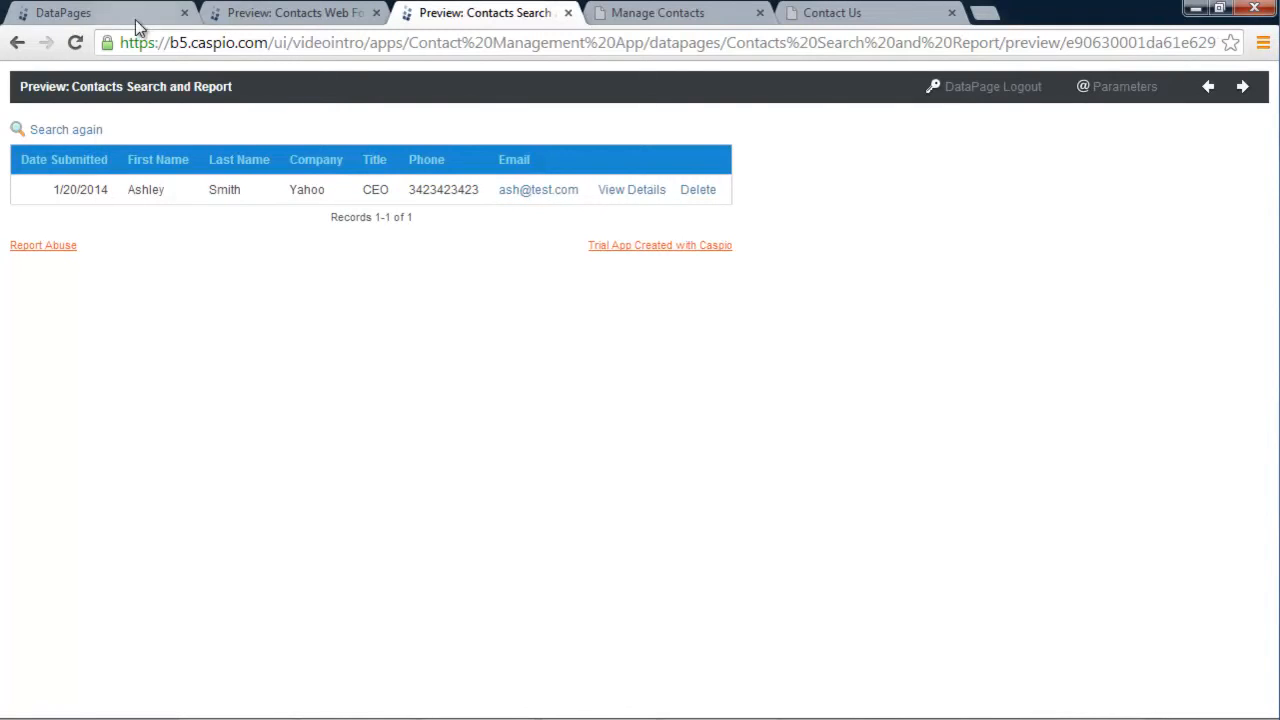
Look over the example site's Add New Contact form and its For Internal section, then go back to DataPages
click(110, 20)
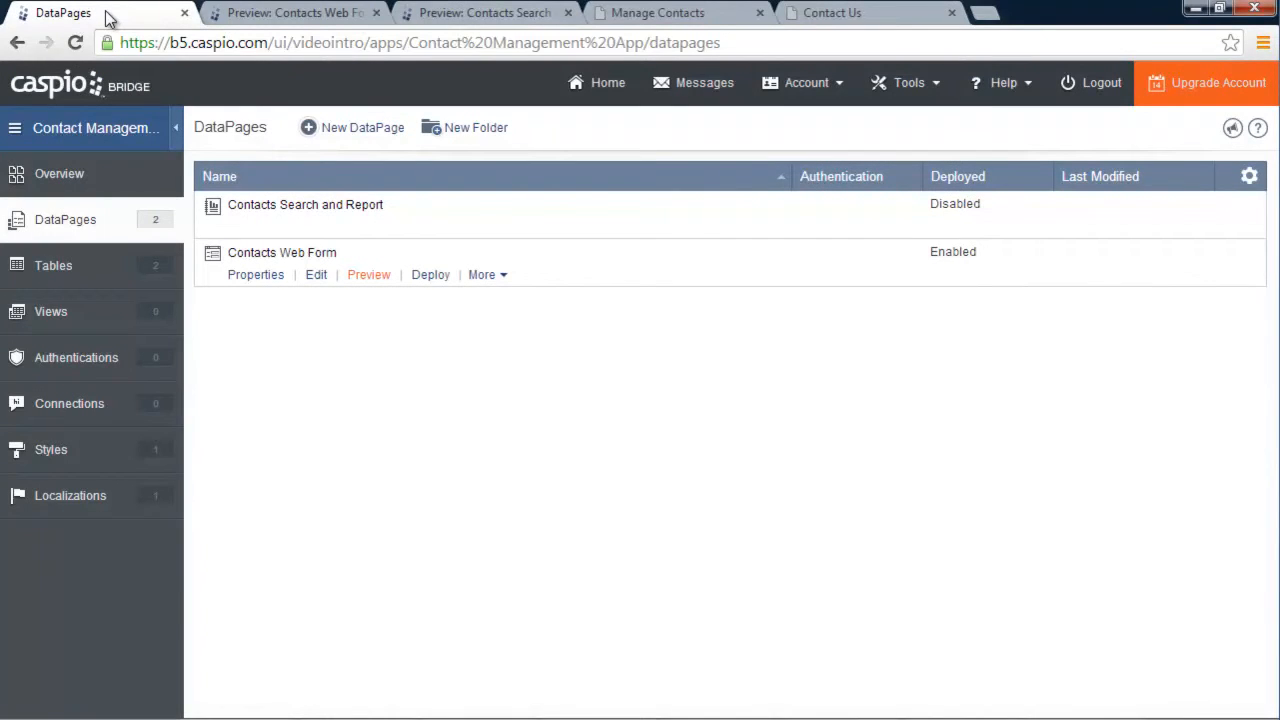
click(676, 12)
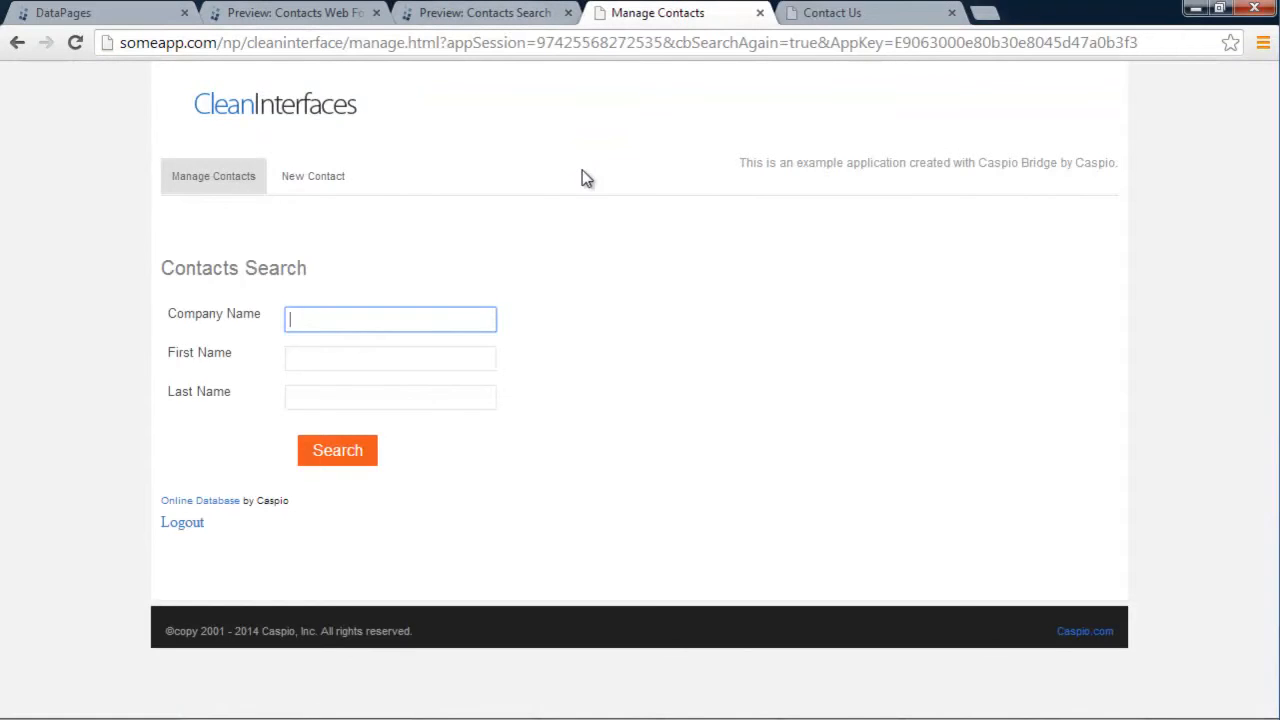
click(314, 180)
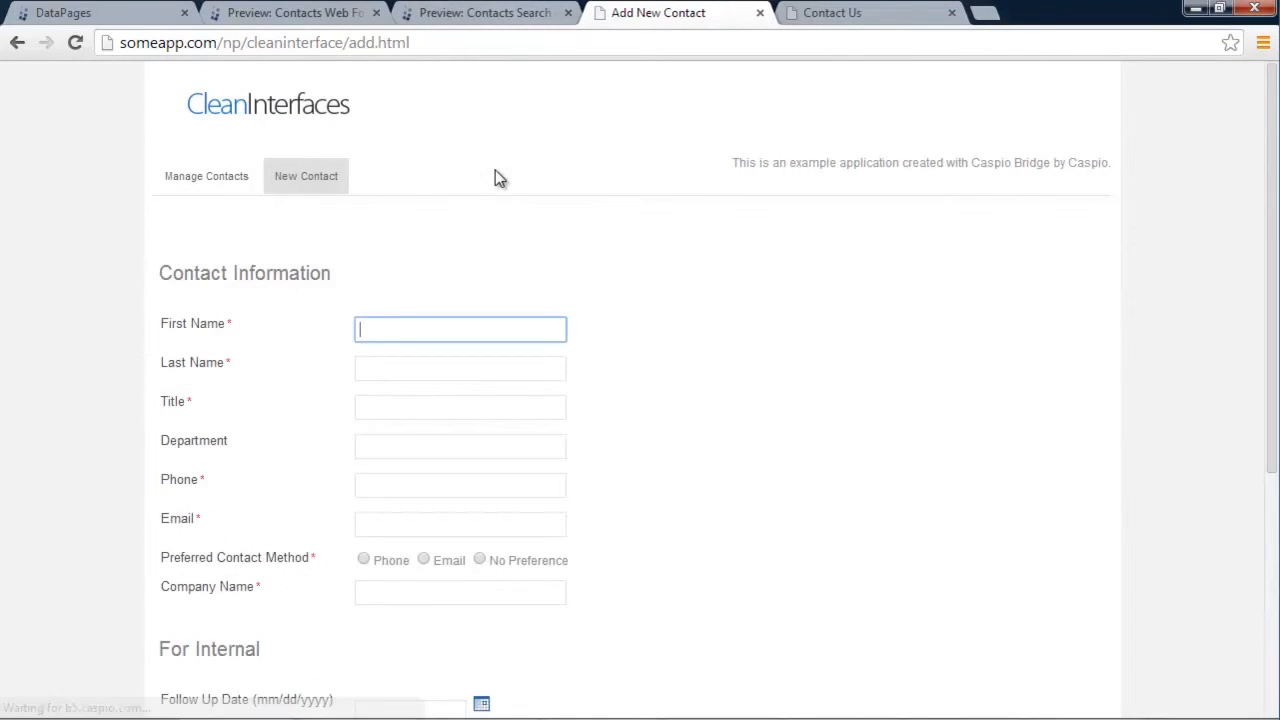
scroll(637, 289, down, 4)
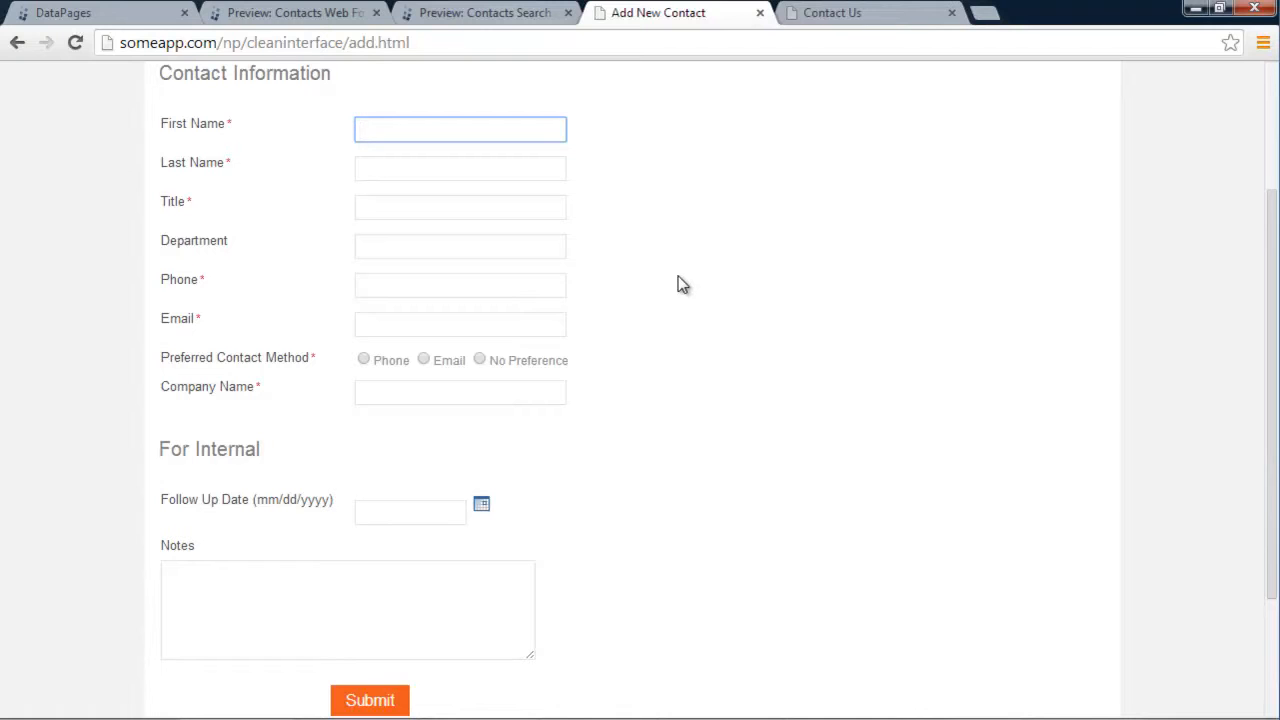
click(108, 18)
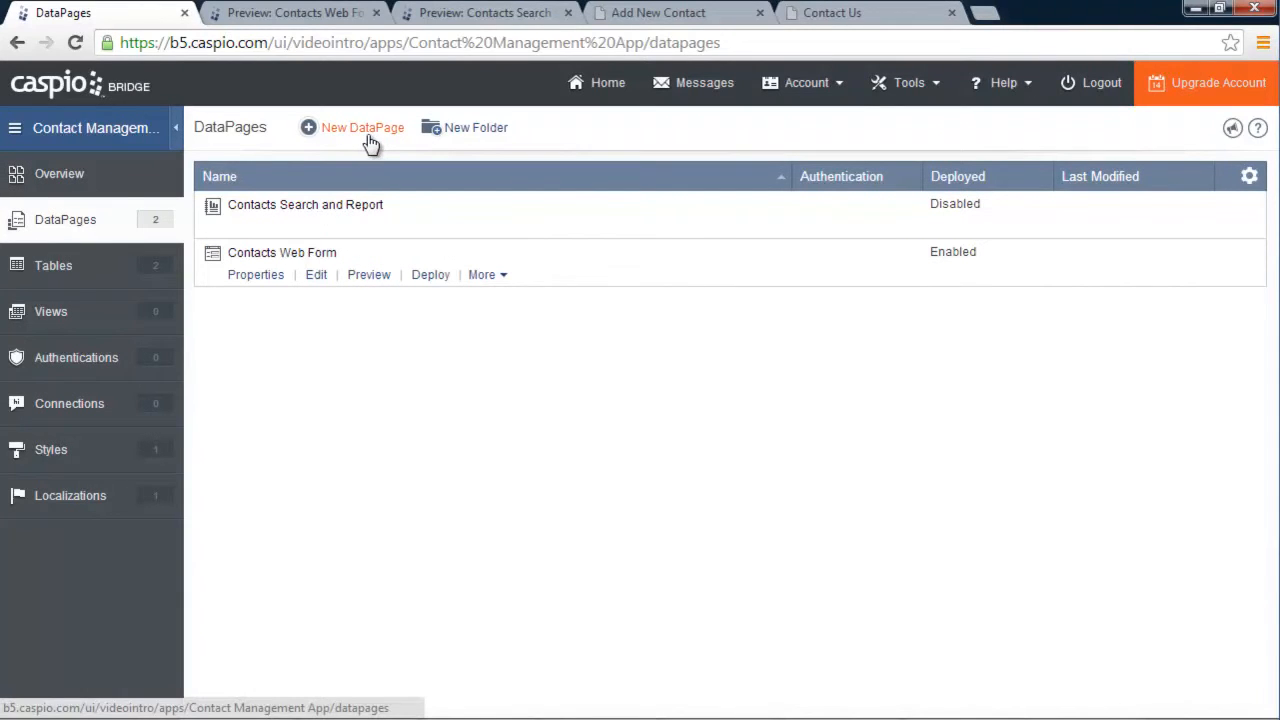
Copy the Contacts Web Form DataPage and save the copy as 'Internal Contact Form'
click(486, 278)
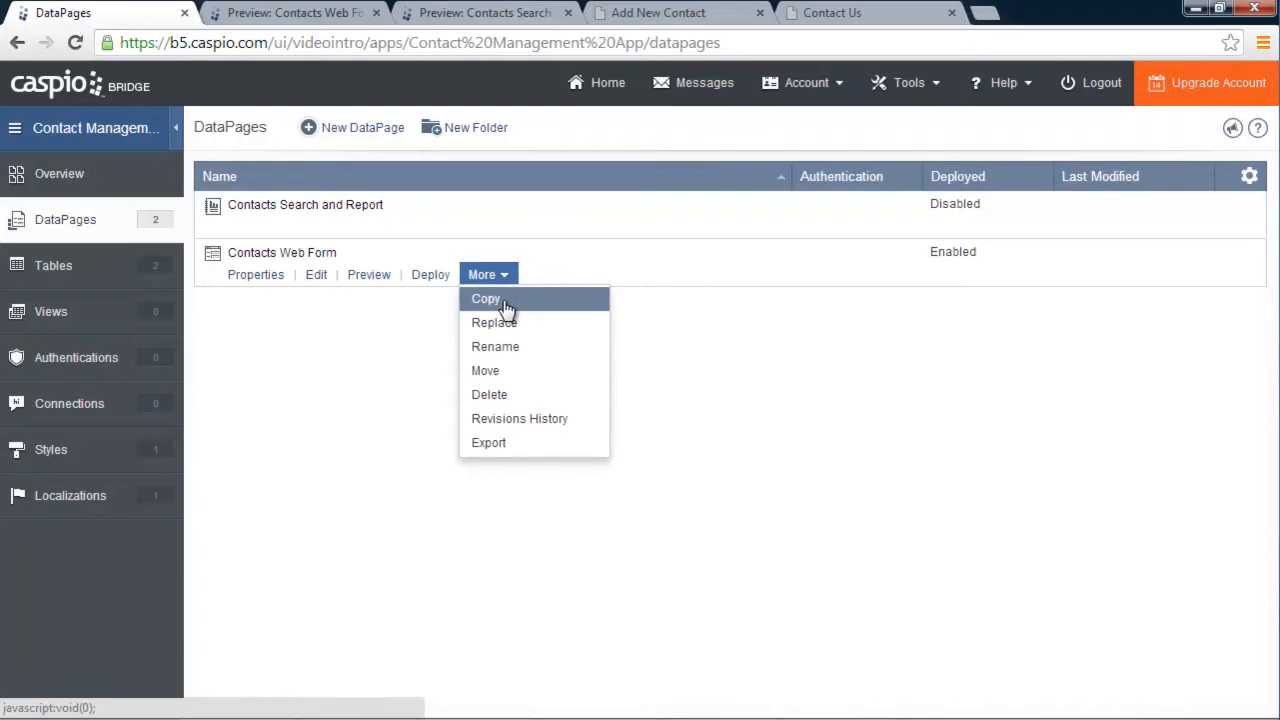
click(506, 306)
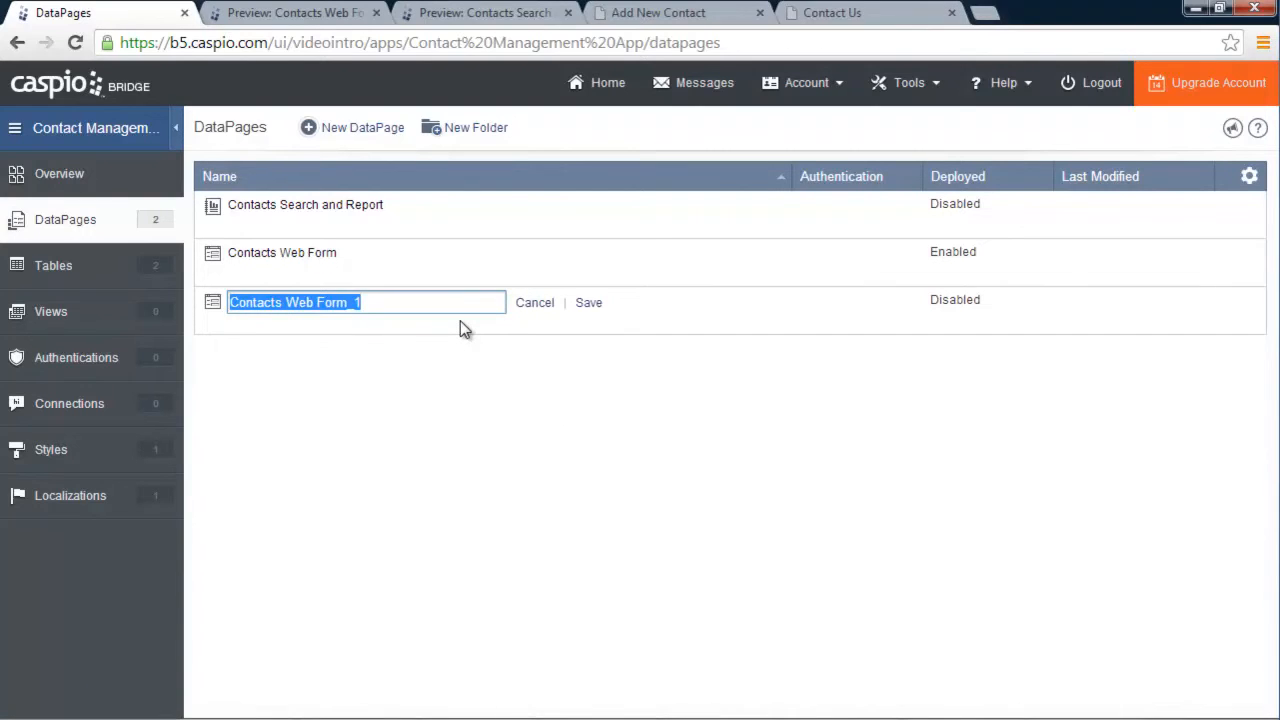
text(cona)
key(BackSpace)
text(Internal contact)
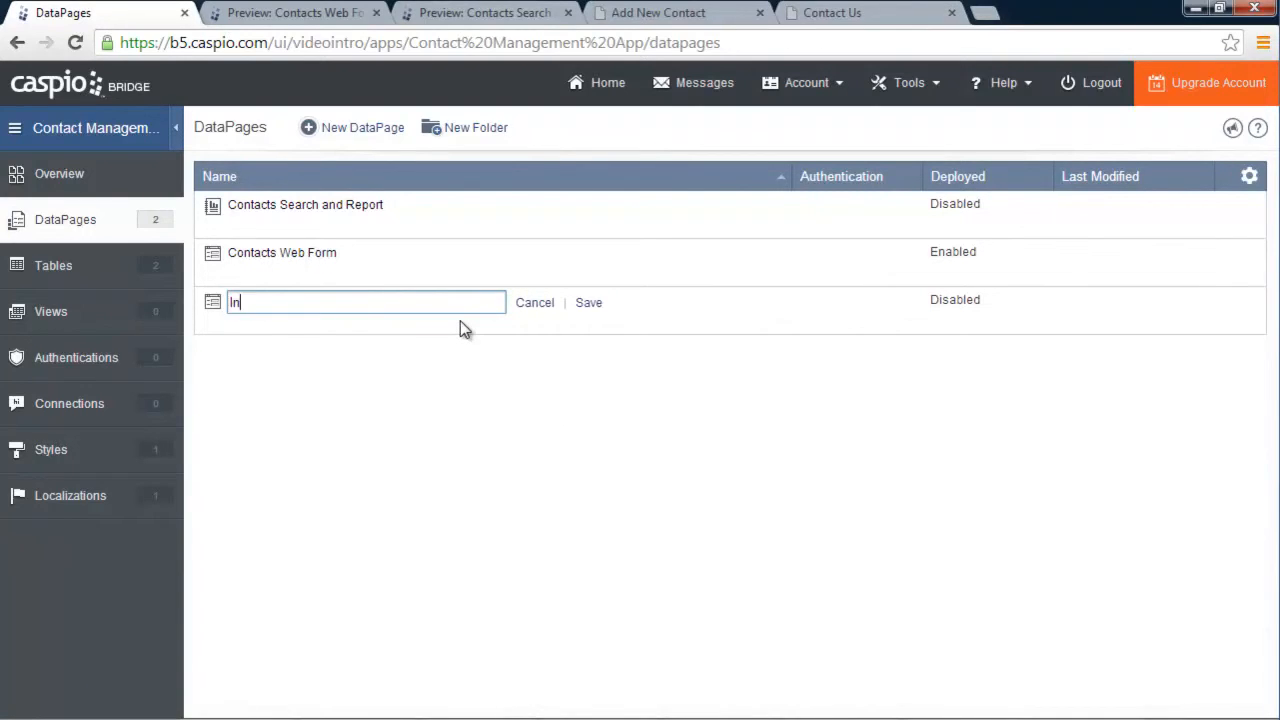
key(BackSpace)
key(BackSpace)
key(BackSpace)
key(BackSpace)
key(BackSpace)
key(BackSpace)
key(BackSpace)
text(Contact Form)
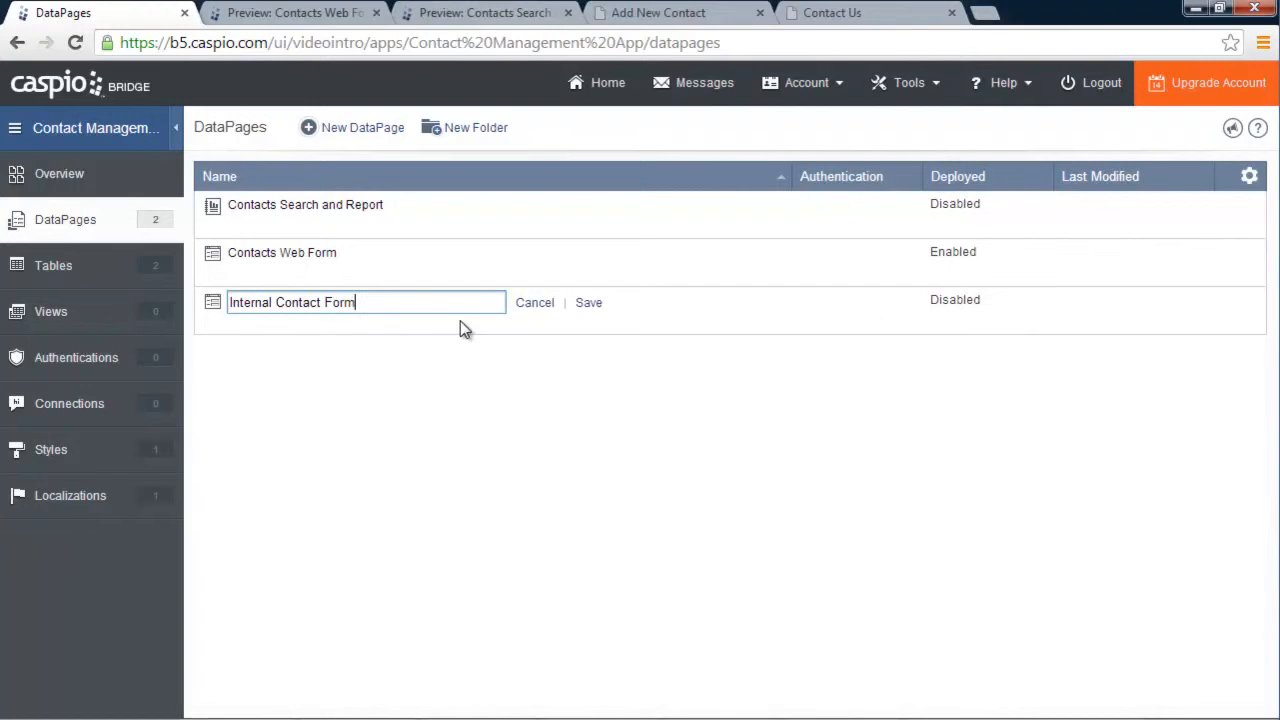
click(589, 302)
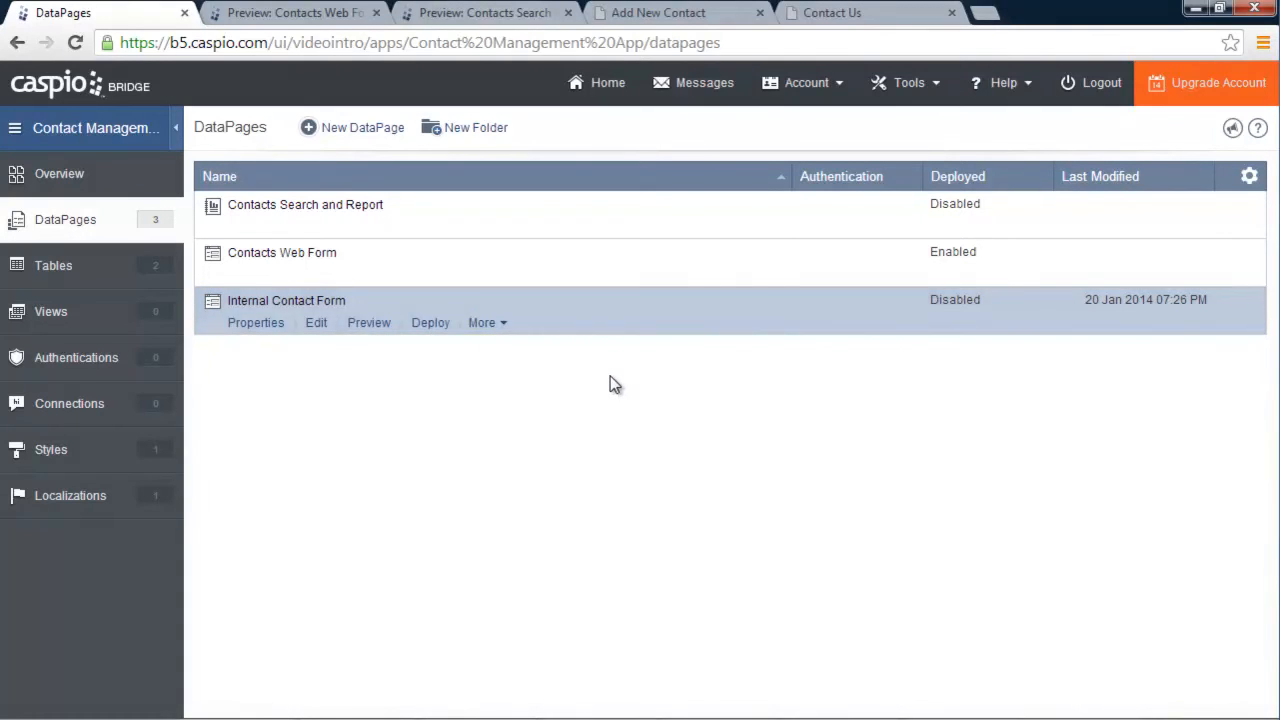
Edit Internal Contact Form and add the FollowUp and Internal_notes fields to the form
click(316, 324)
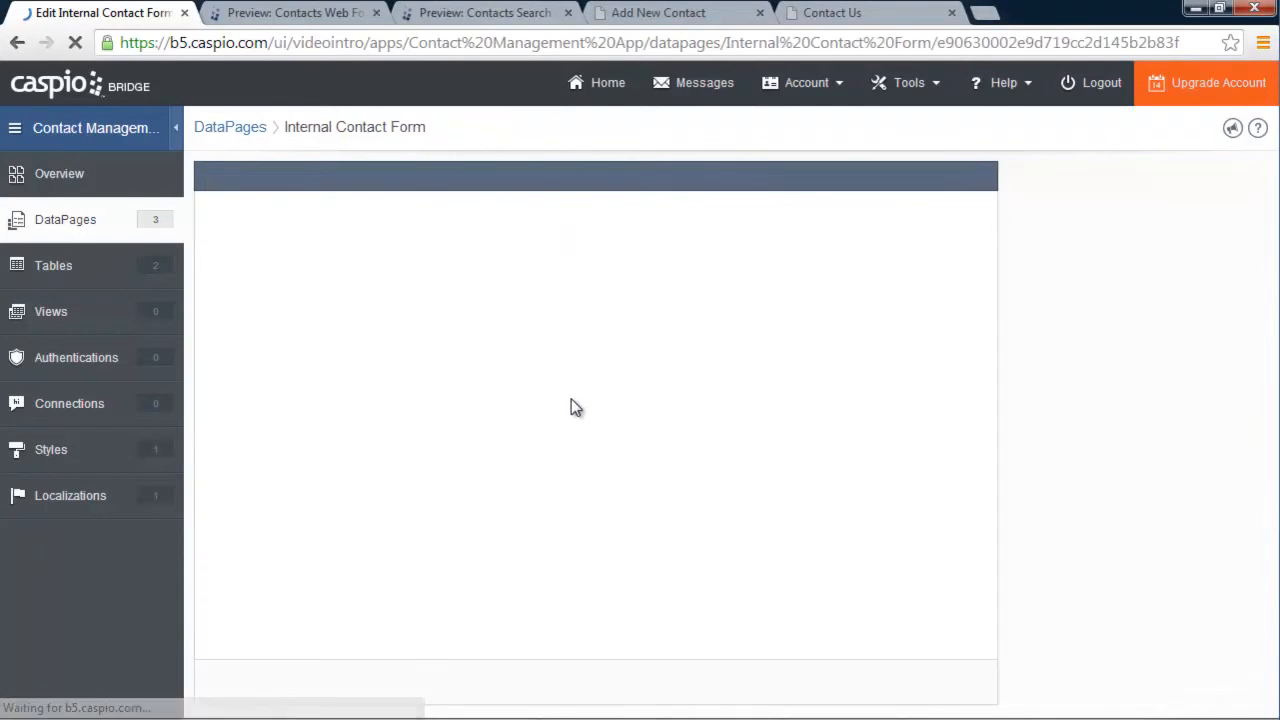
click(829, 692)
click(806, 692)
click(700, 688)
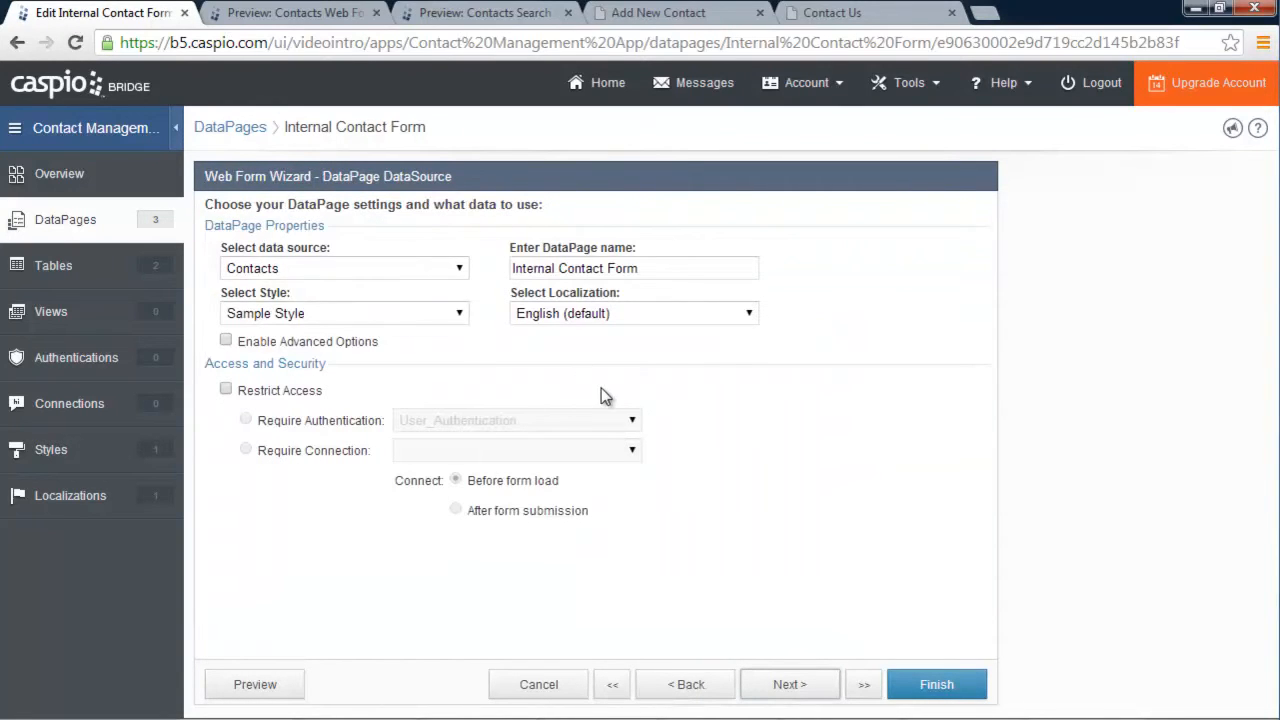
click(792, 686)
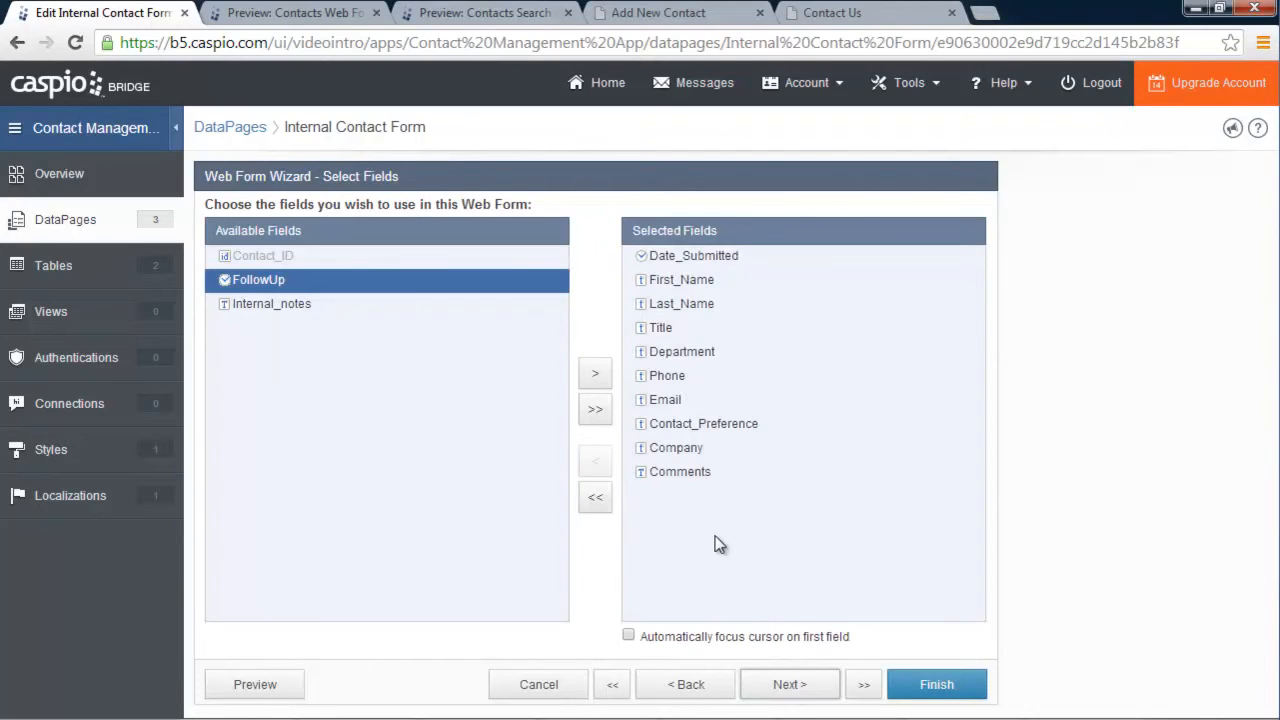
click(595, 373)
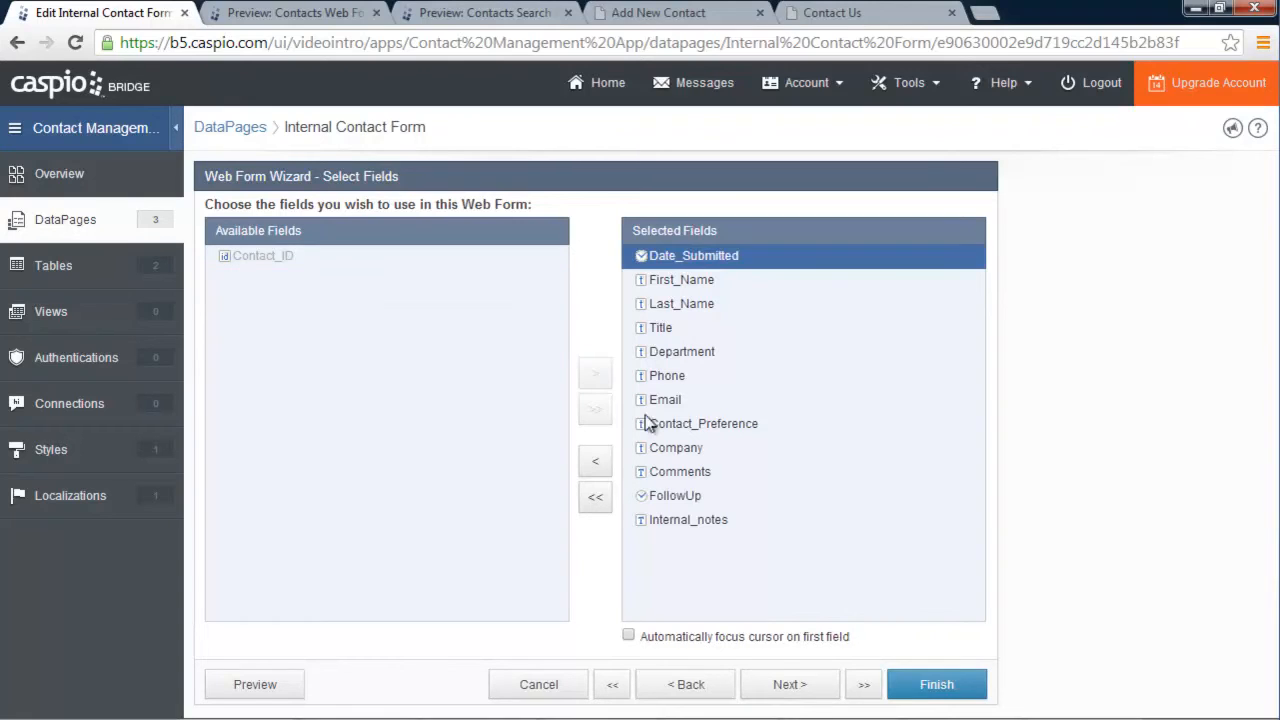
click(788, 686)
Label FollowUp as 'Follow Up Date', make Internal_notes a Text Area, and finish
click(258, 554)
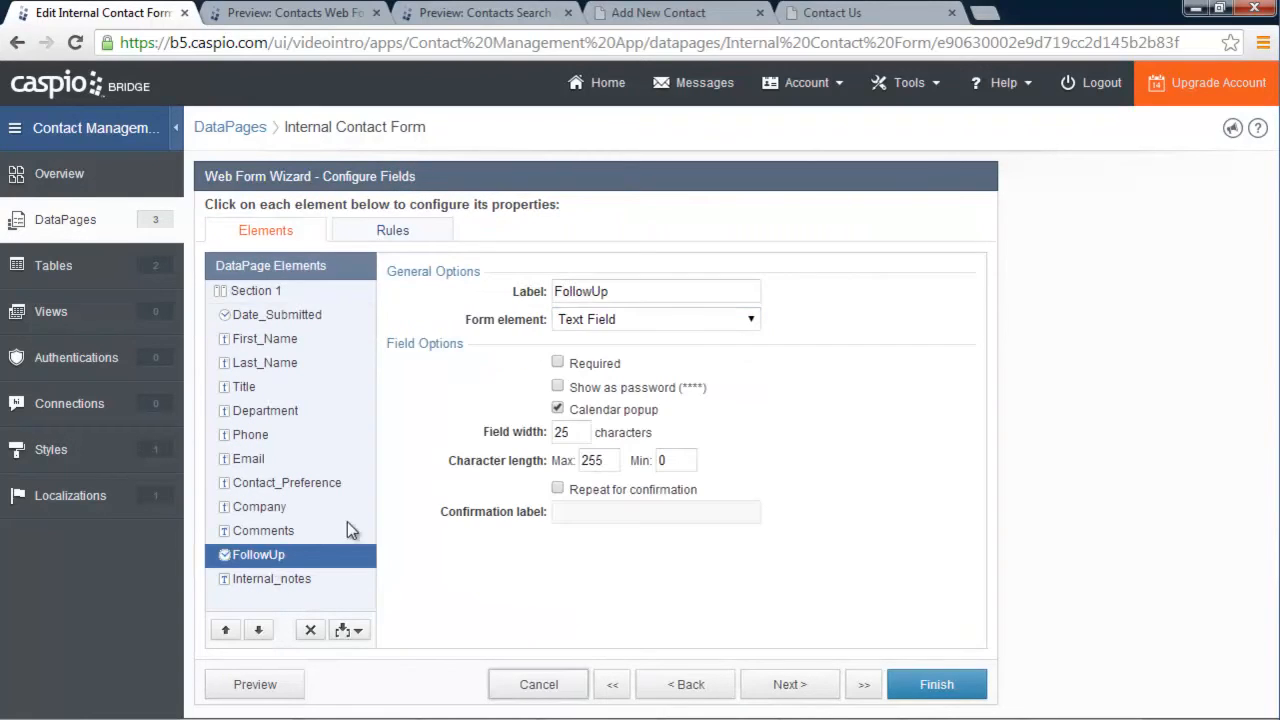
click(586, 291)
click(622, 291)
text(Date)
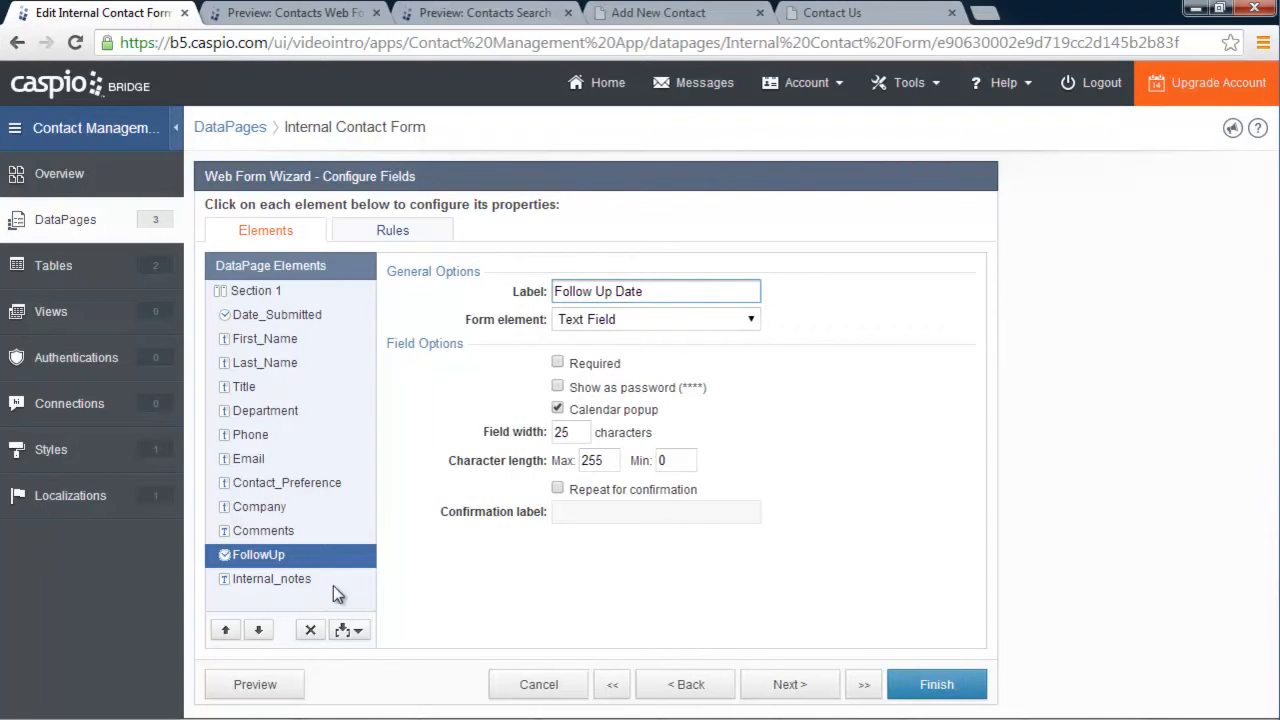
click(308, 580)
click(625, 320)
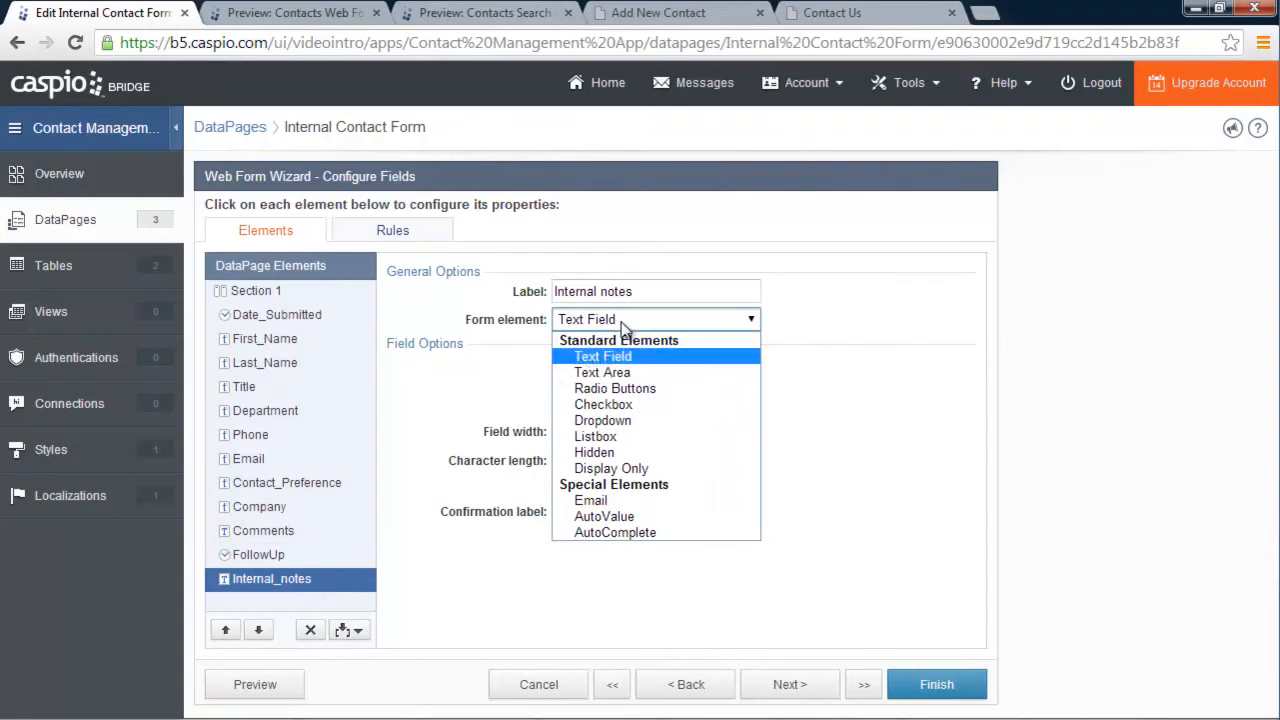
click(637, 374)
click(944, 680)
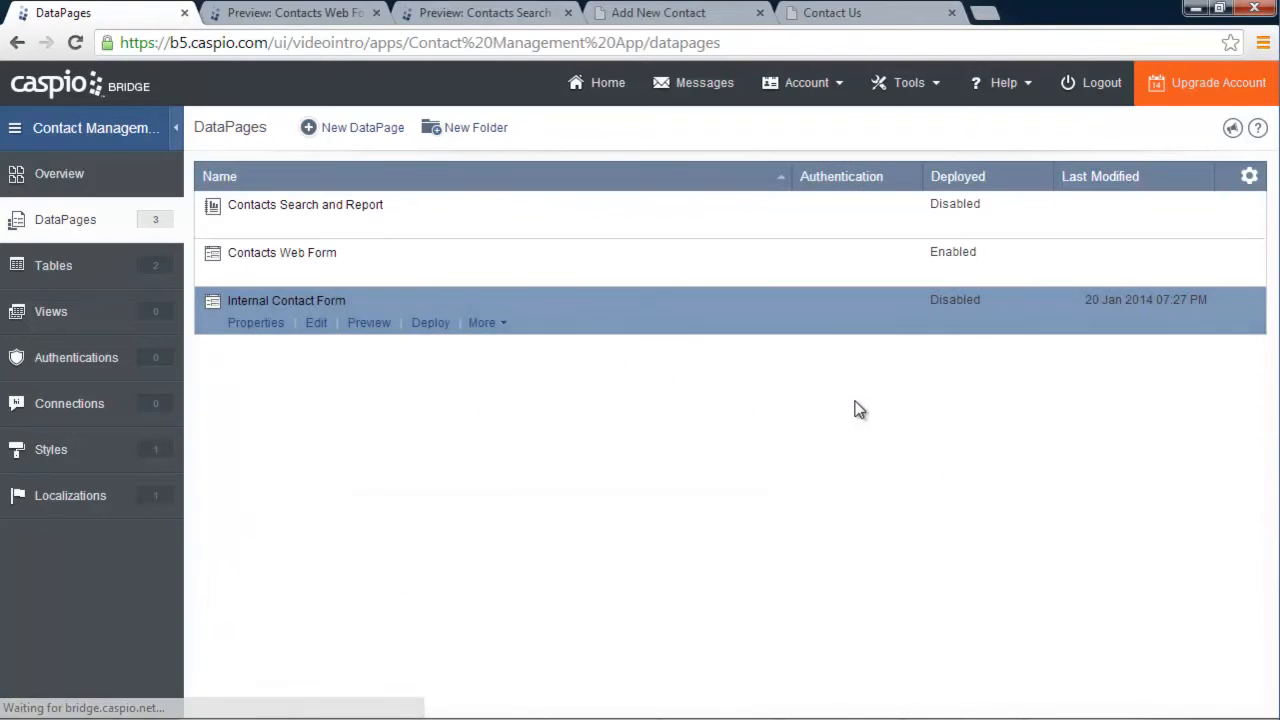
Preview the Internal Contact Form and check the Follow Up Date and Internal notes fields below Comments
click(367, 323)
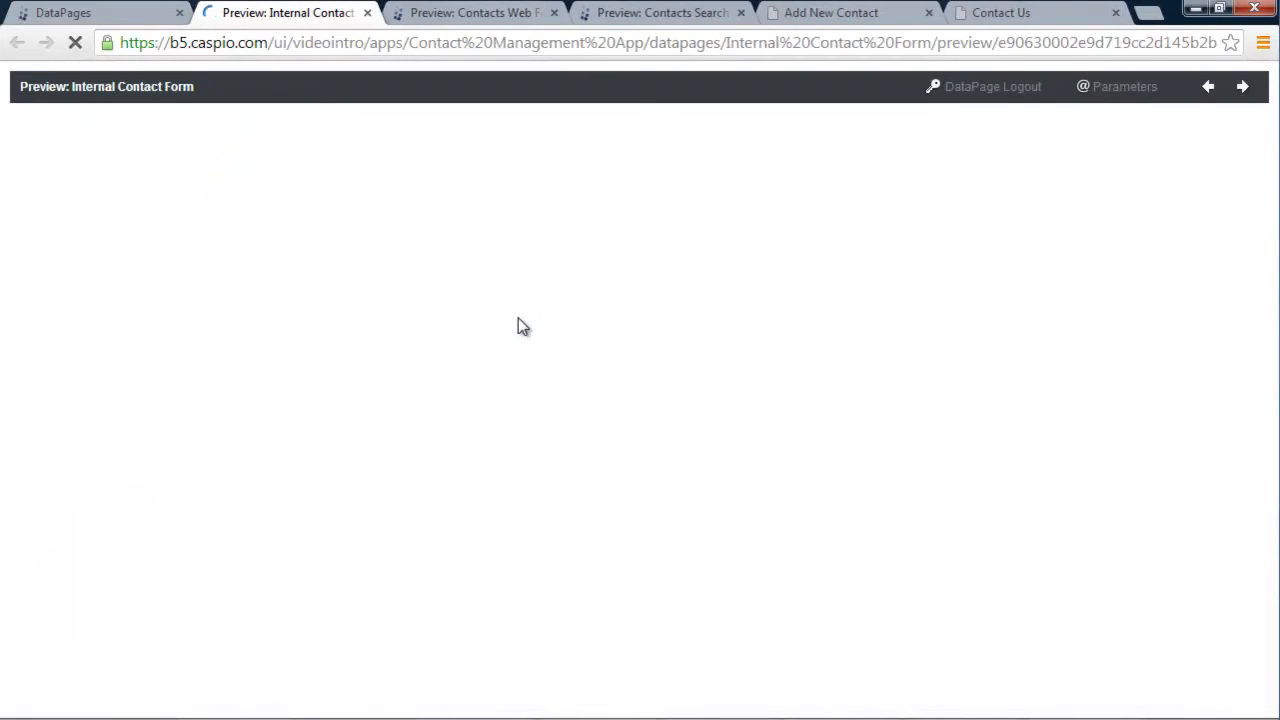
scroll(515, 309, down, 2)
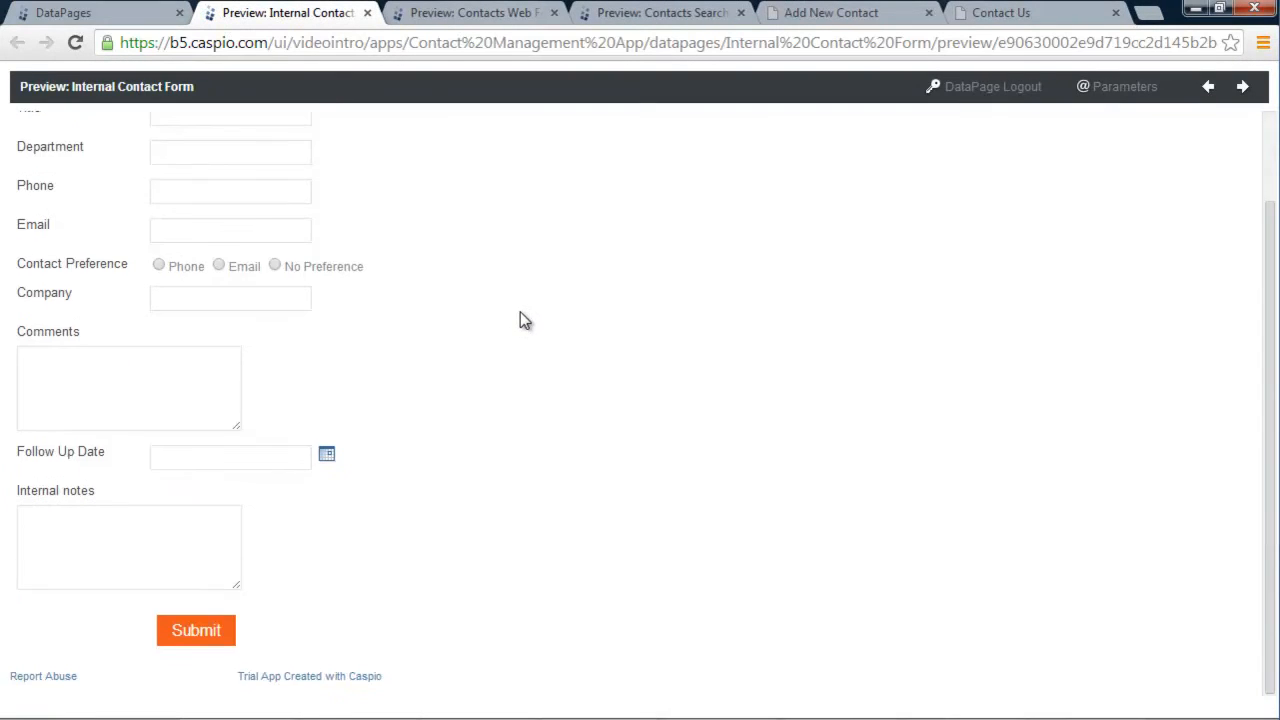
scroll(520, 310, up, 2)
scroll(522, 318, down, 2)
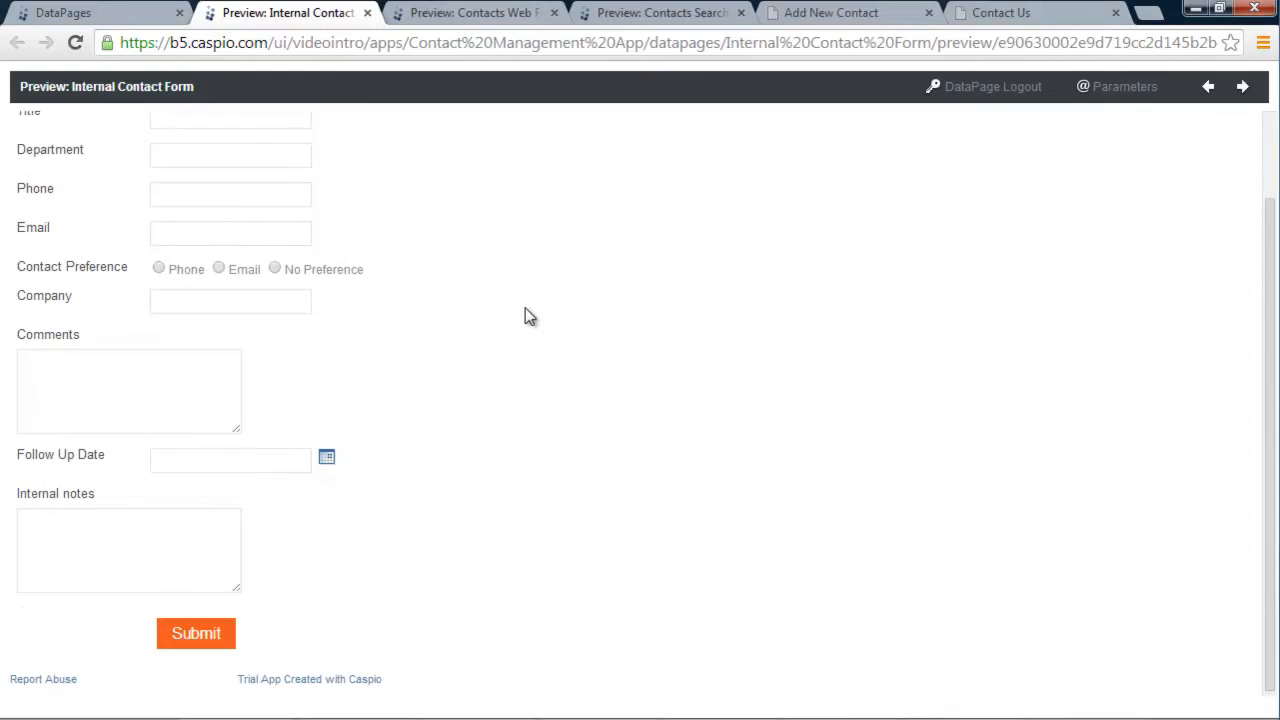
scroll(530, 316, up, 2)
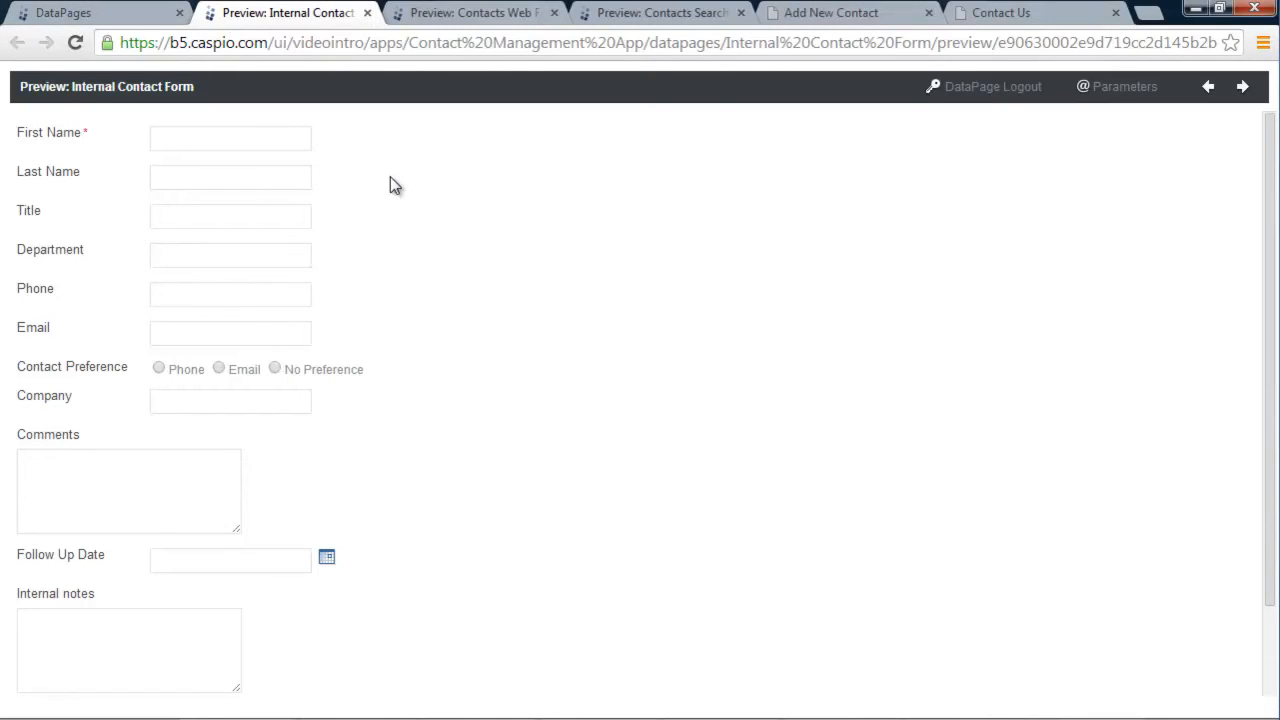
Go to the Manage Contacts page and log out of the contacts site
click(866, 17)
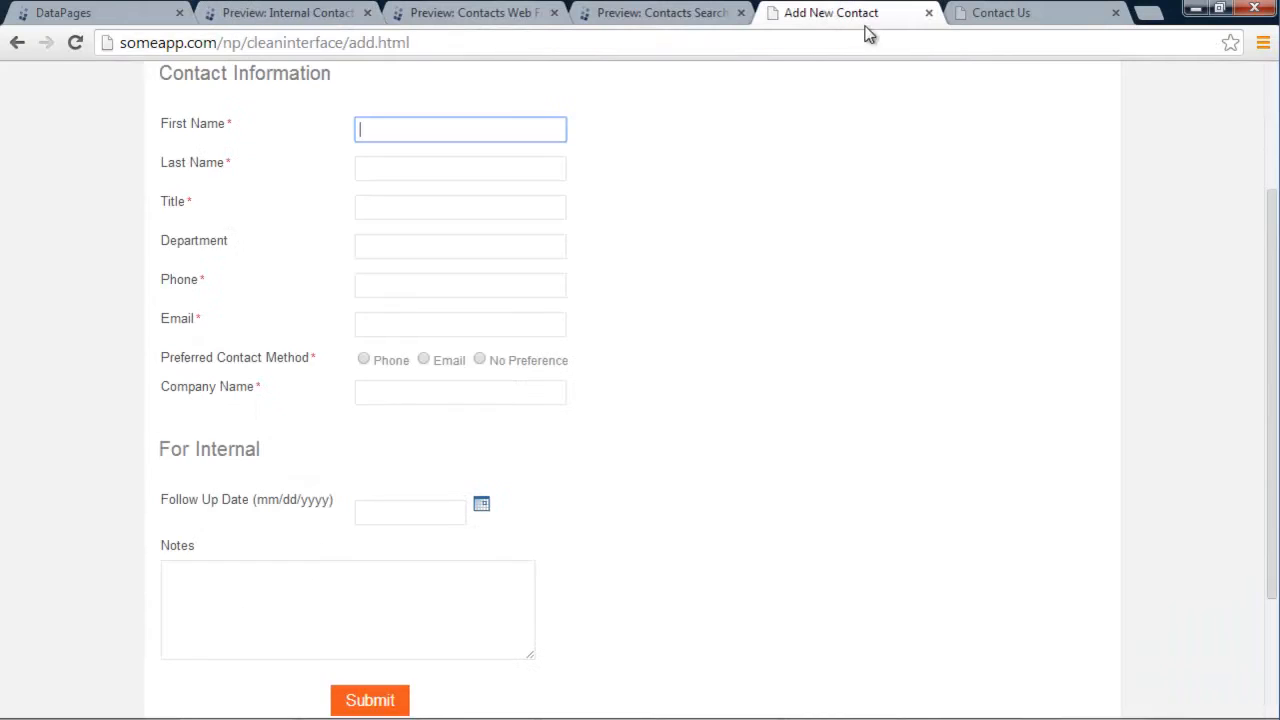
scroll(714, 251, up, 2)
click(217, 178)
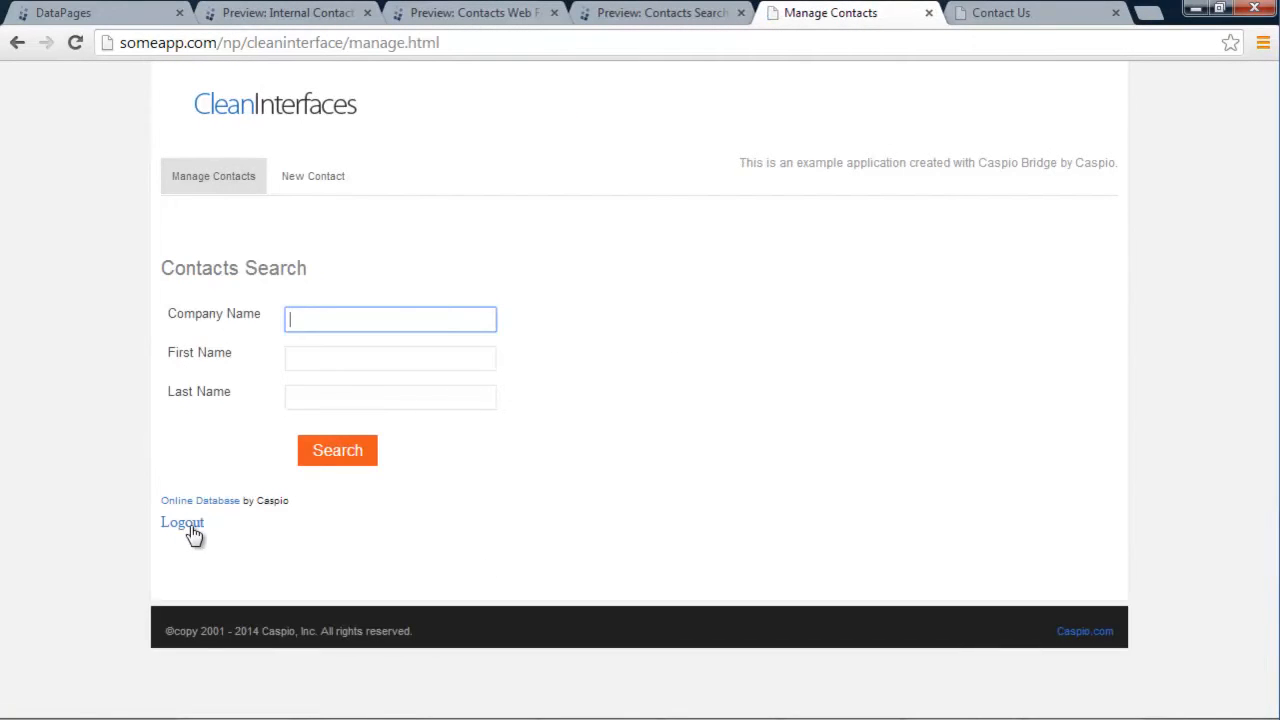
click(186, 525)
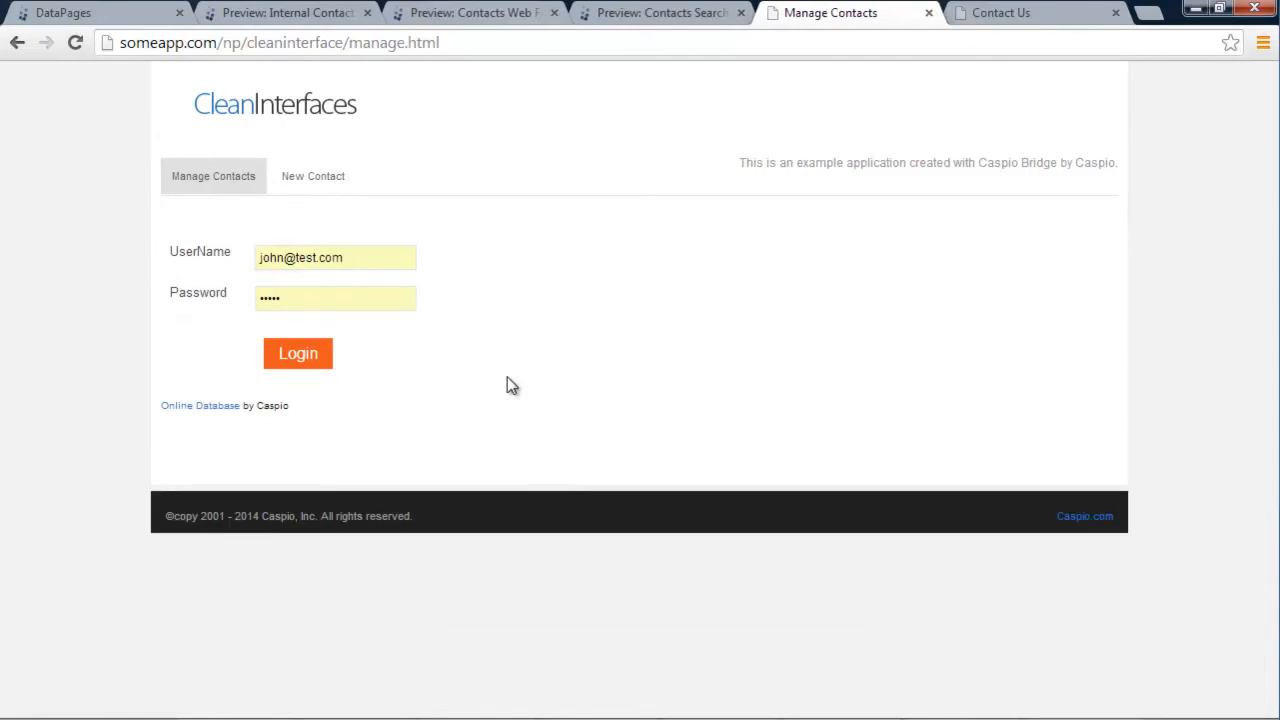
Confirm that both the New Contact and Manage Contacts pages now show a login form
drag(369, 258, 268, 258)
text(j)
key(BackSpace)
click(313, 185)
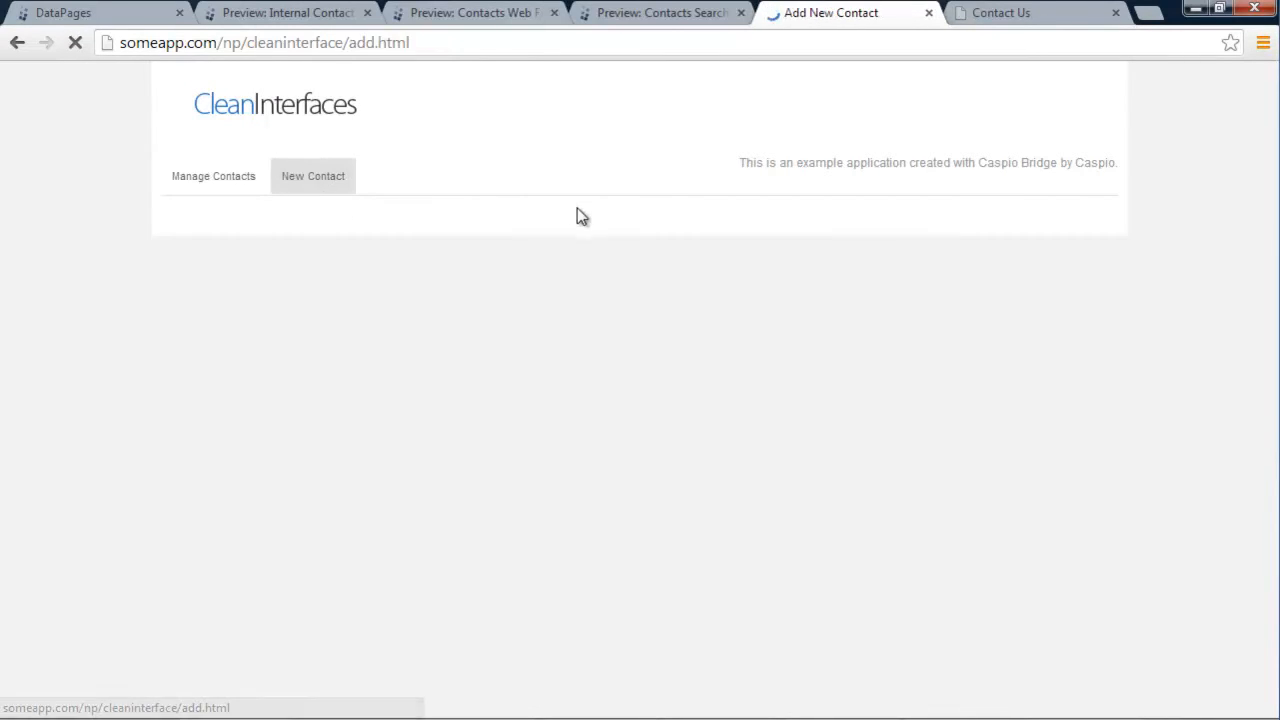
click(244, 194)
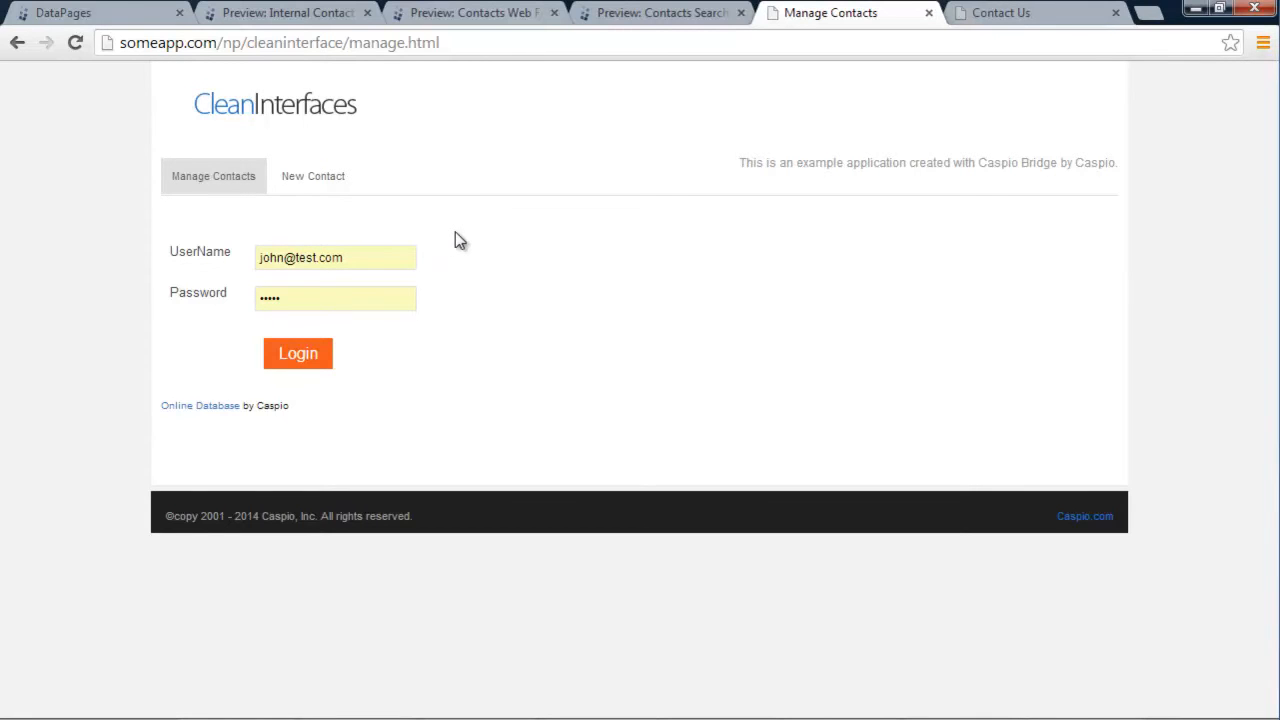
Start a new authentication in DataPages using Users_Table as its data source
click(86, 15)
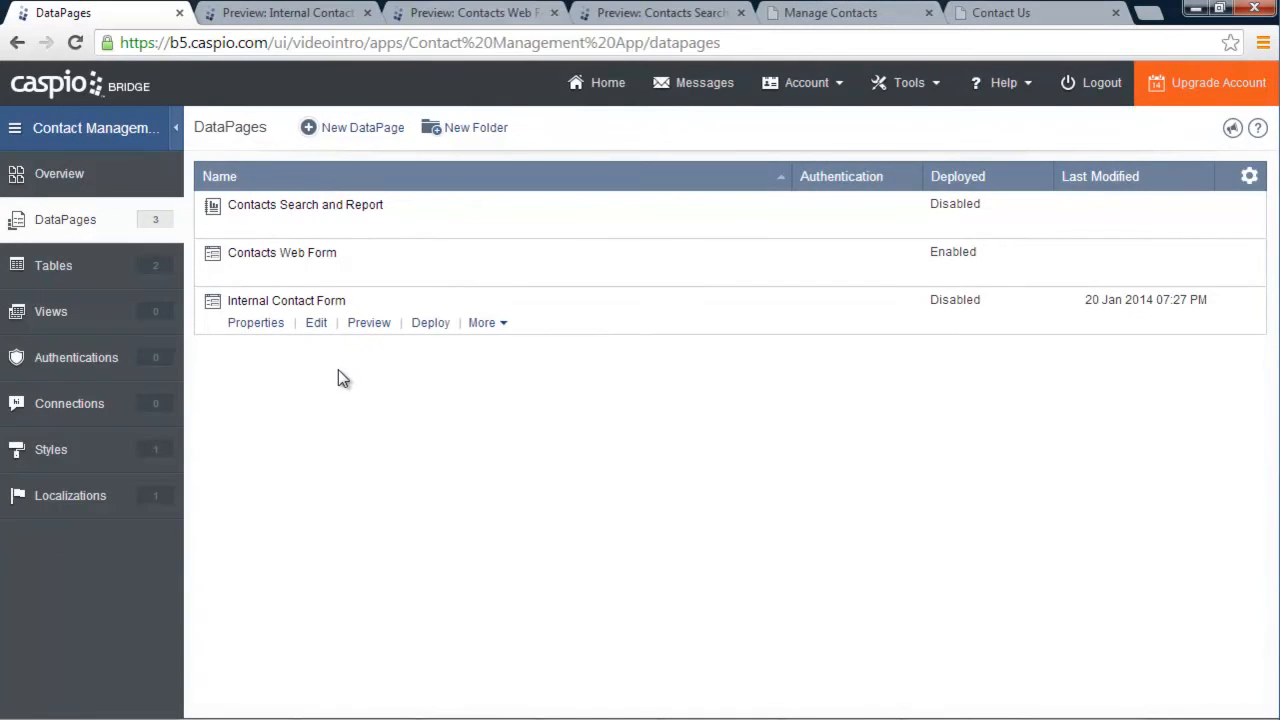
click(110, 367)
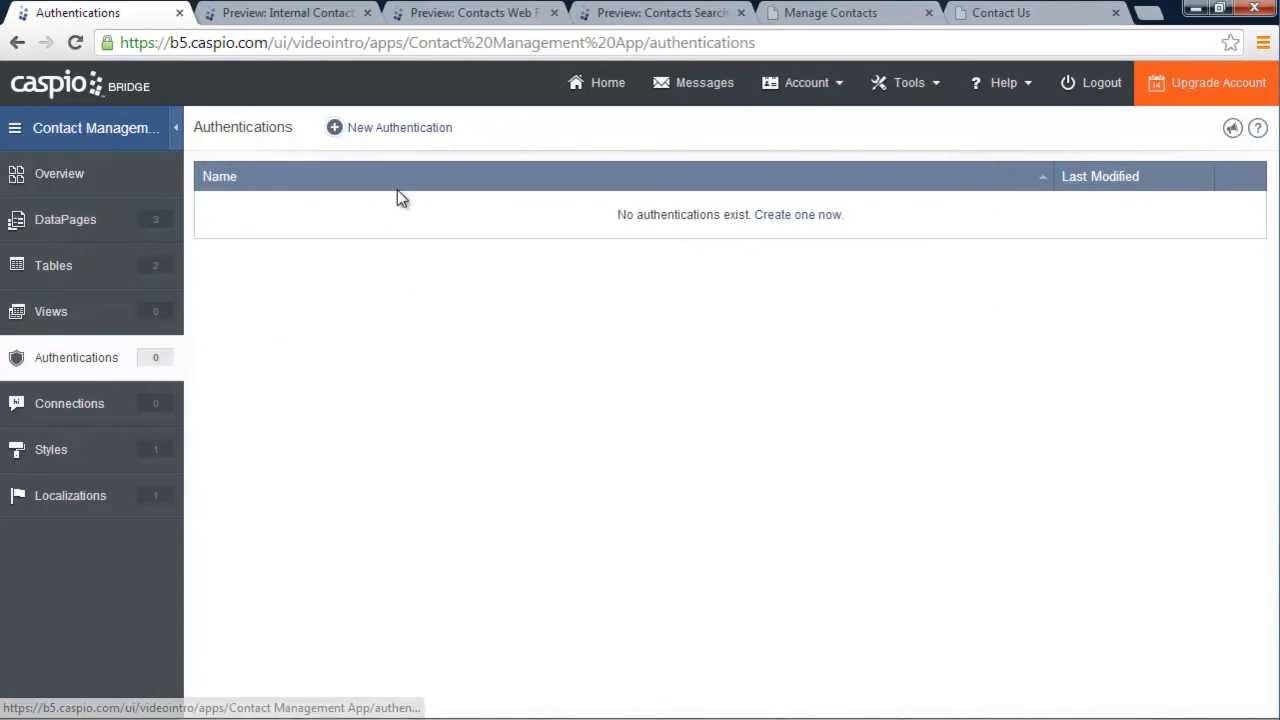
click(400, 128)
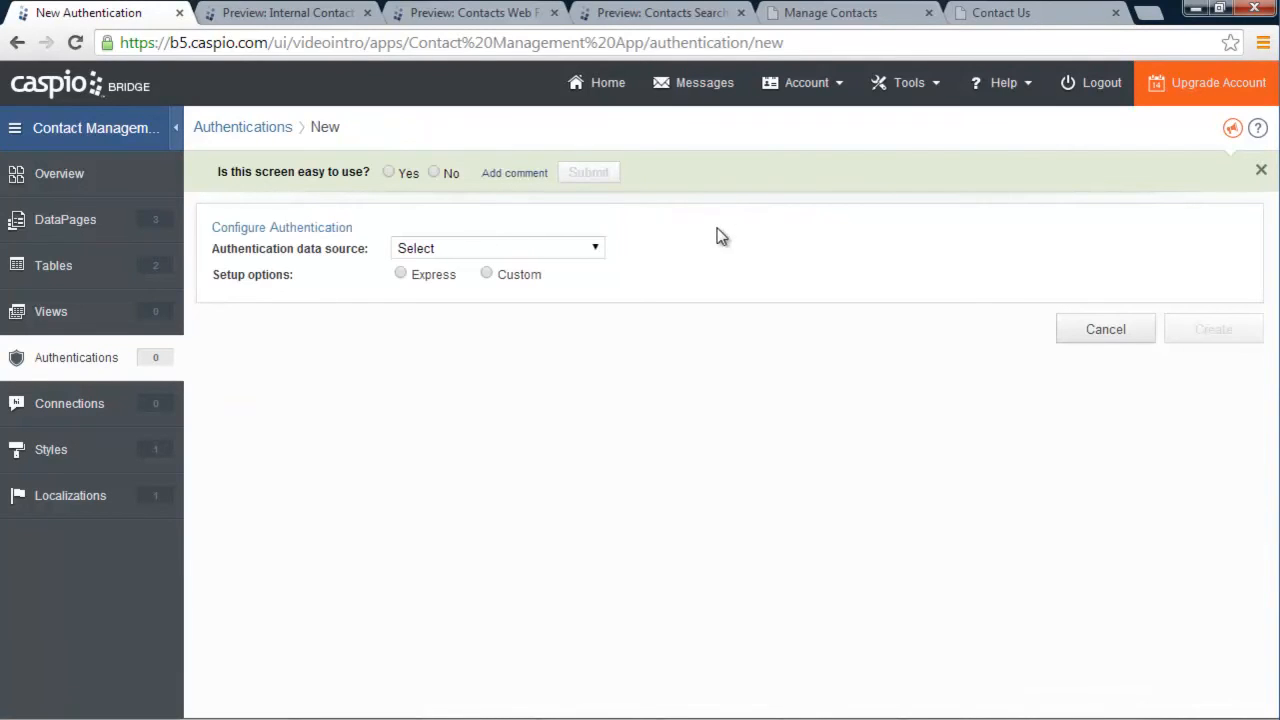
click(451, 250)
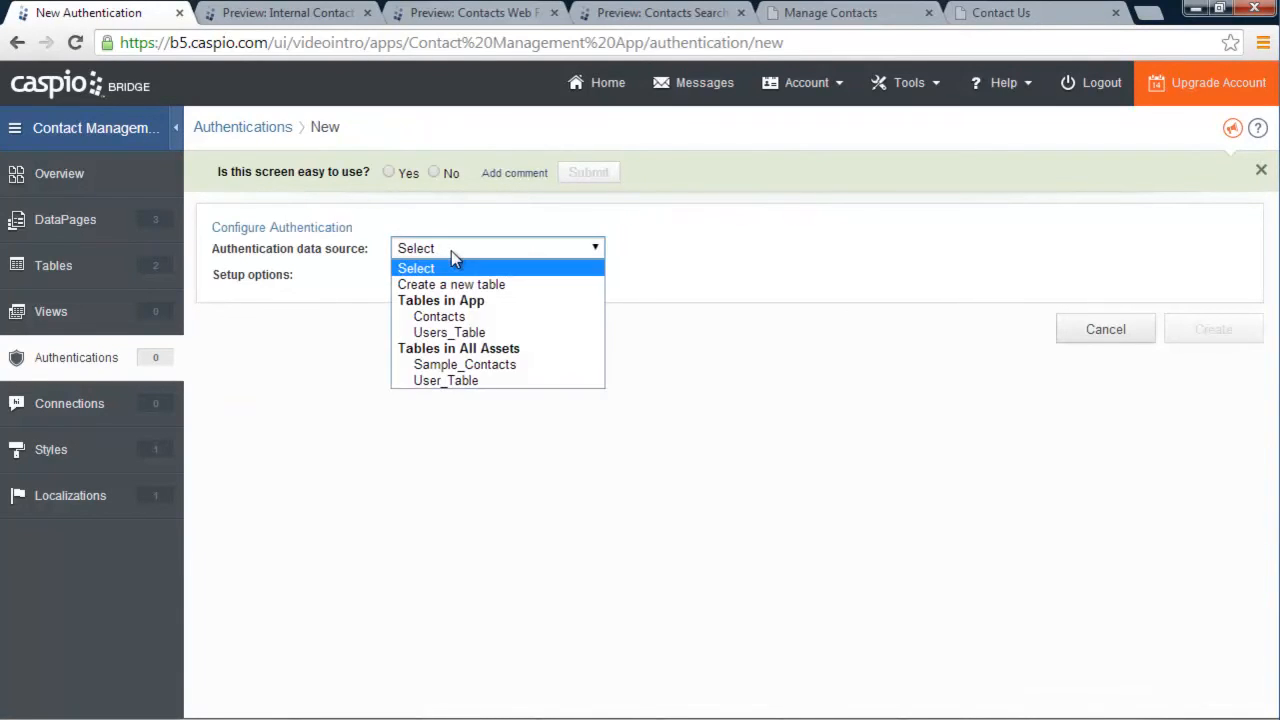
click(500, 336)
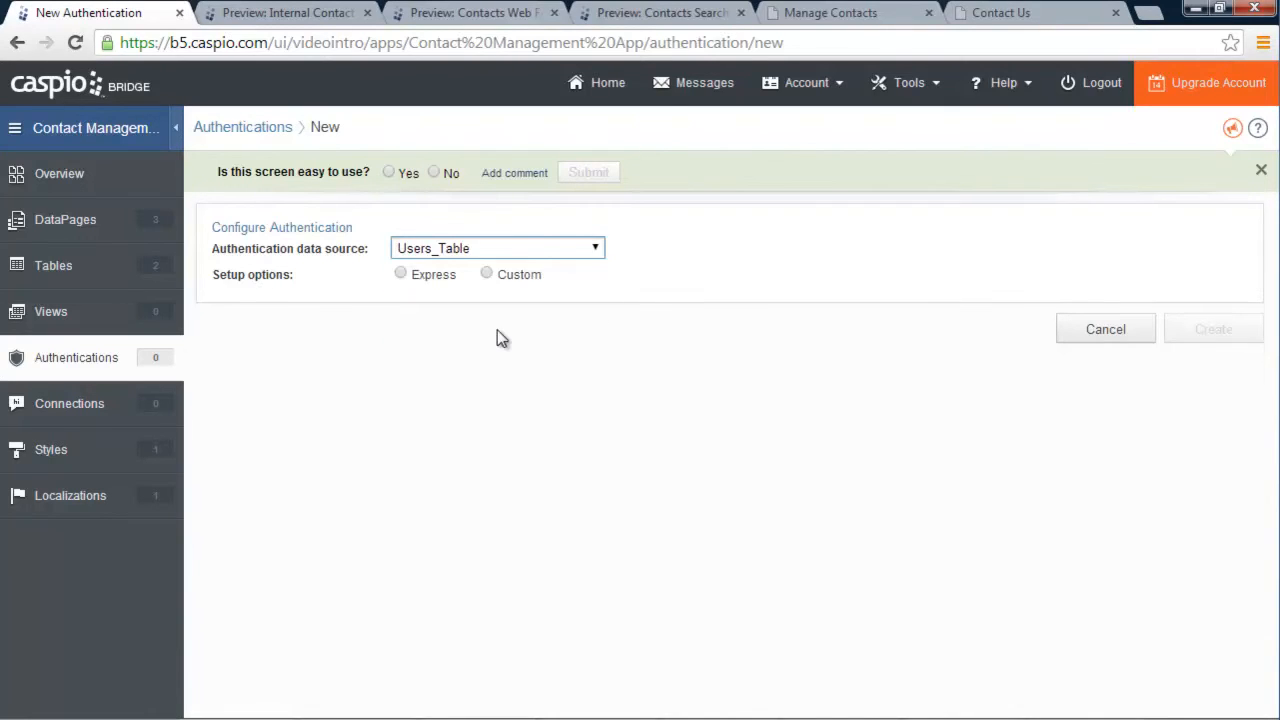
Choose Custom setup instead of Express and view the ID Services only validation option
click(401, 274)
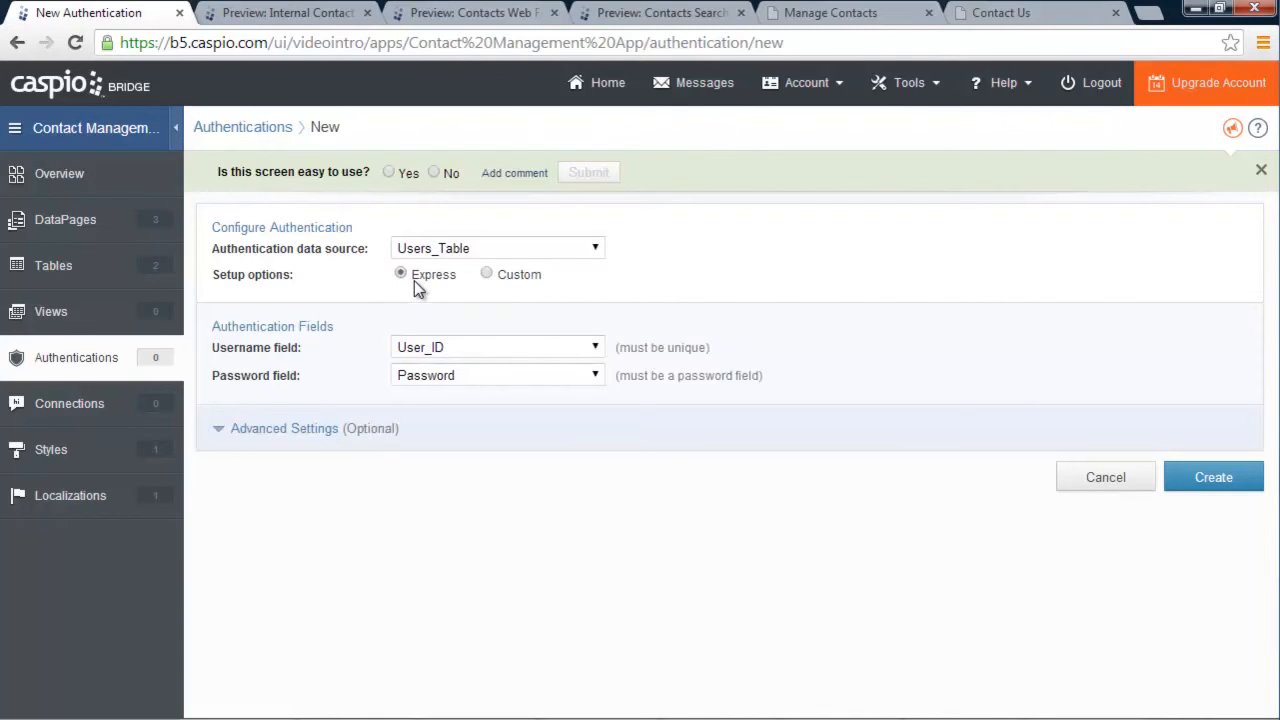
click(487, 274)
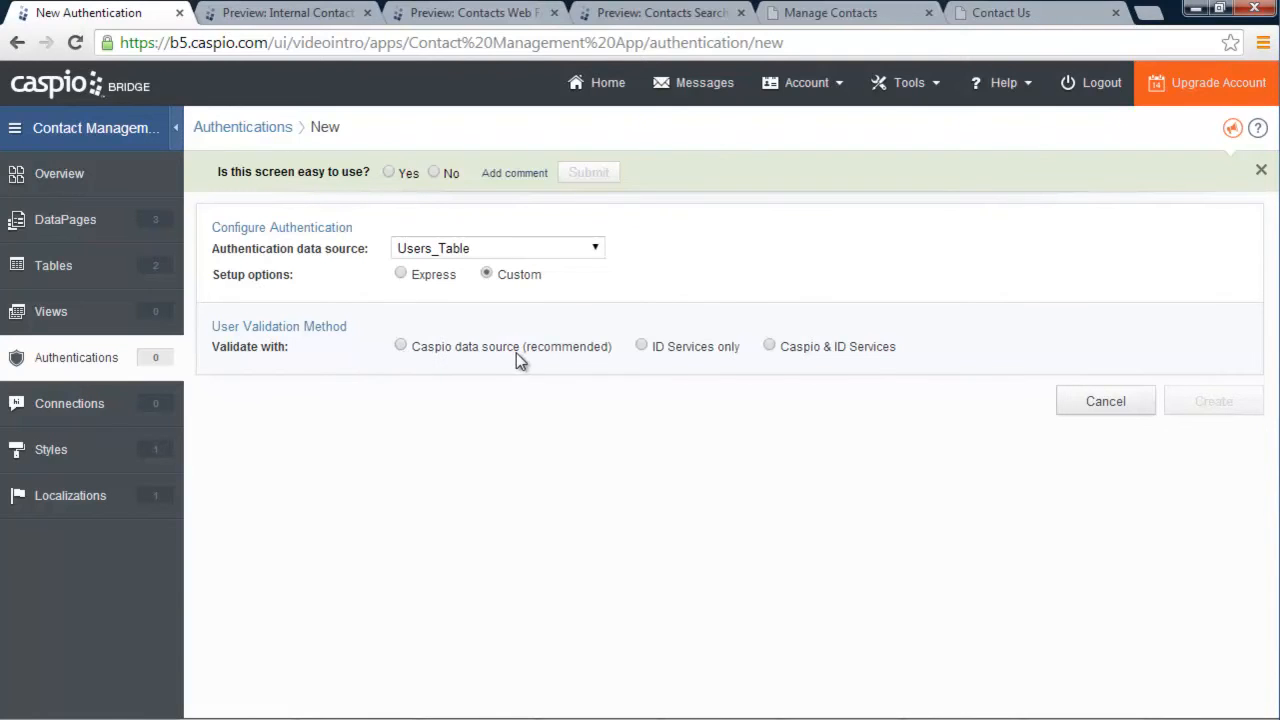
click(642, 346)
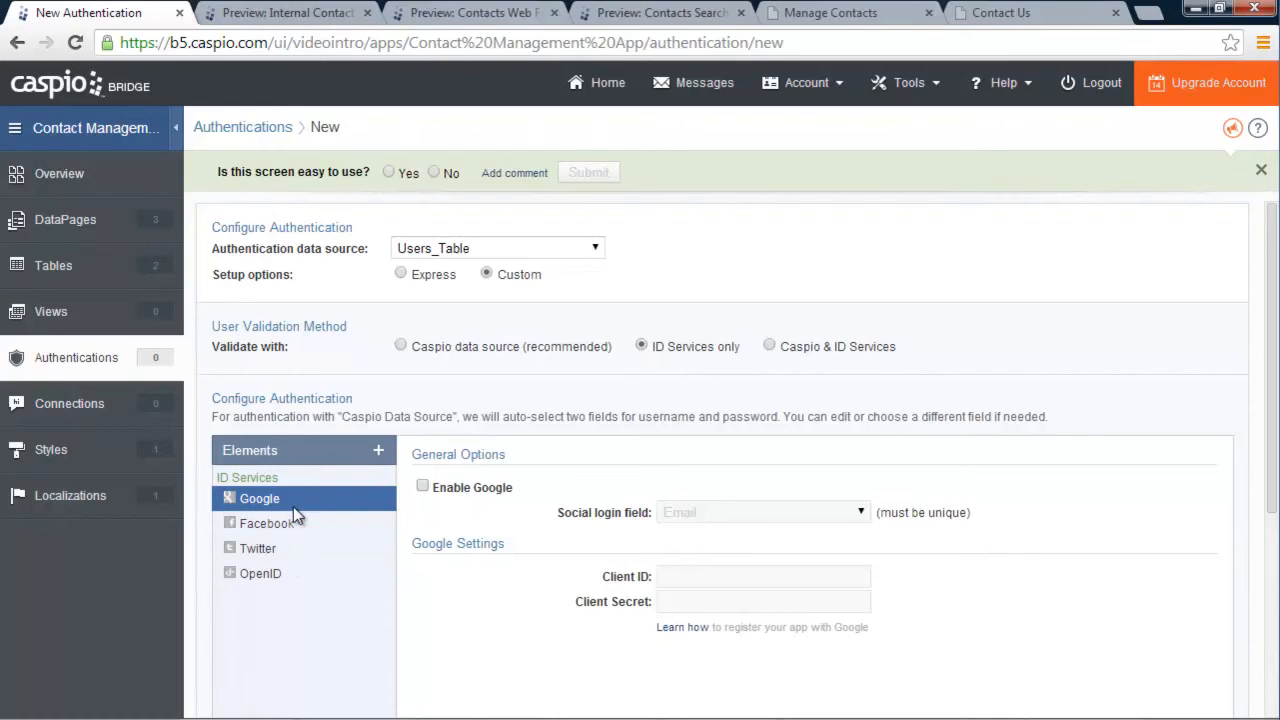
Validate against the Caspio data source and relabel 'User name' as 'Email', leaving Password unchanged
click(400, 346)
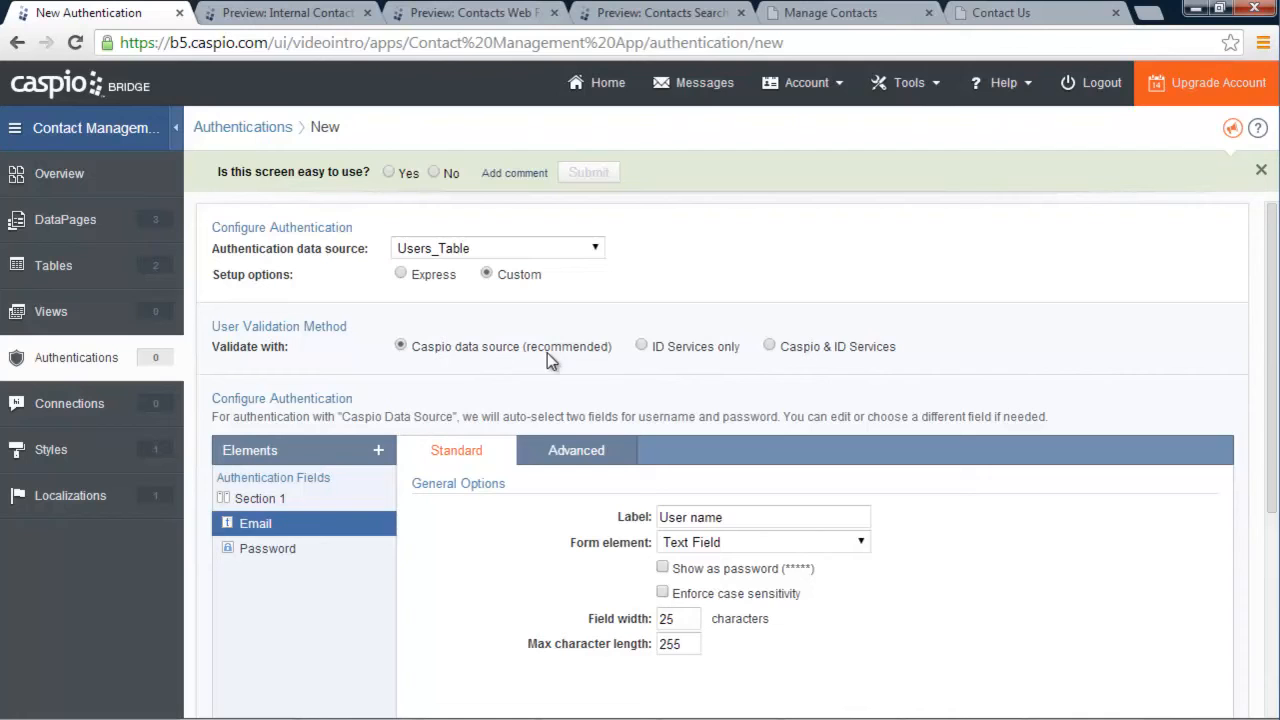
scroll(554, 354, down, 2)
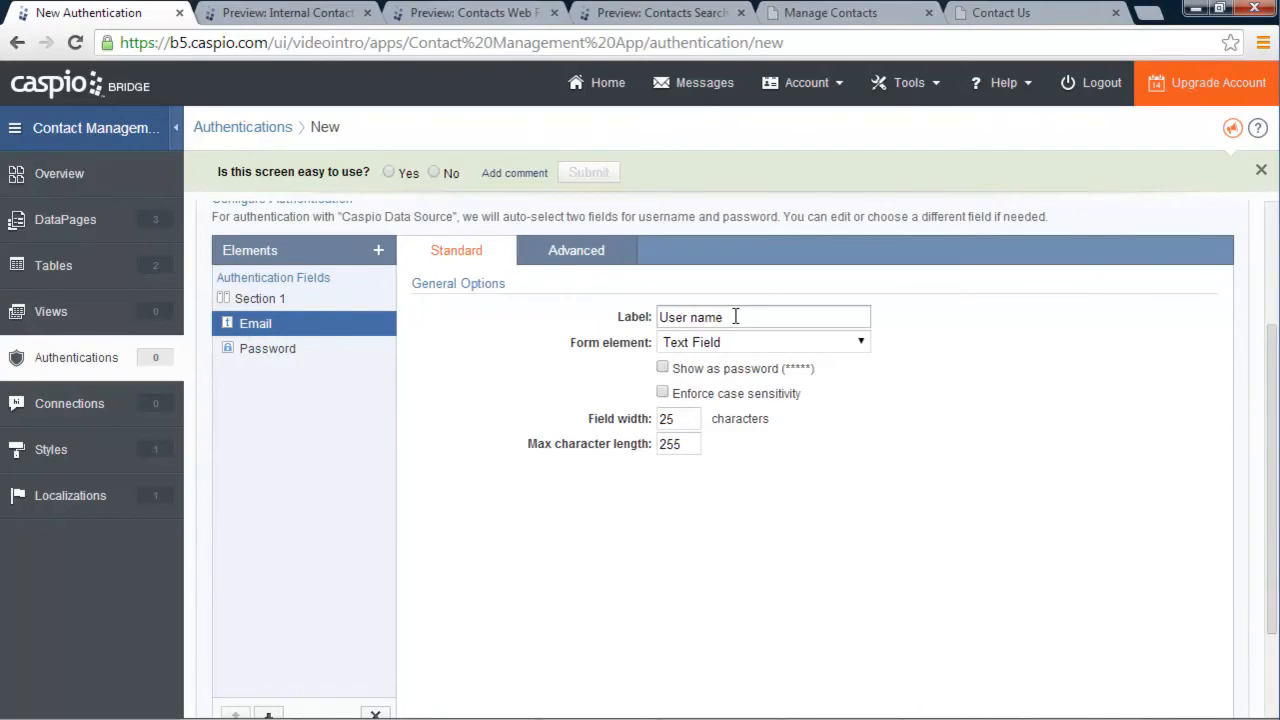
drag(735, 317, 640, 317)
text(Email)
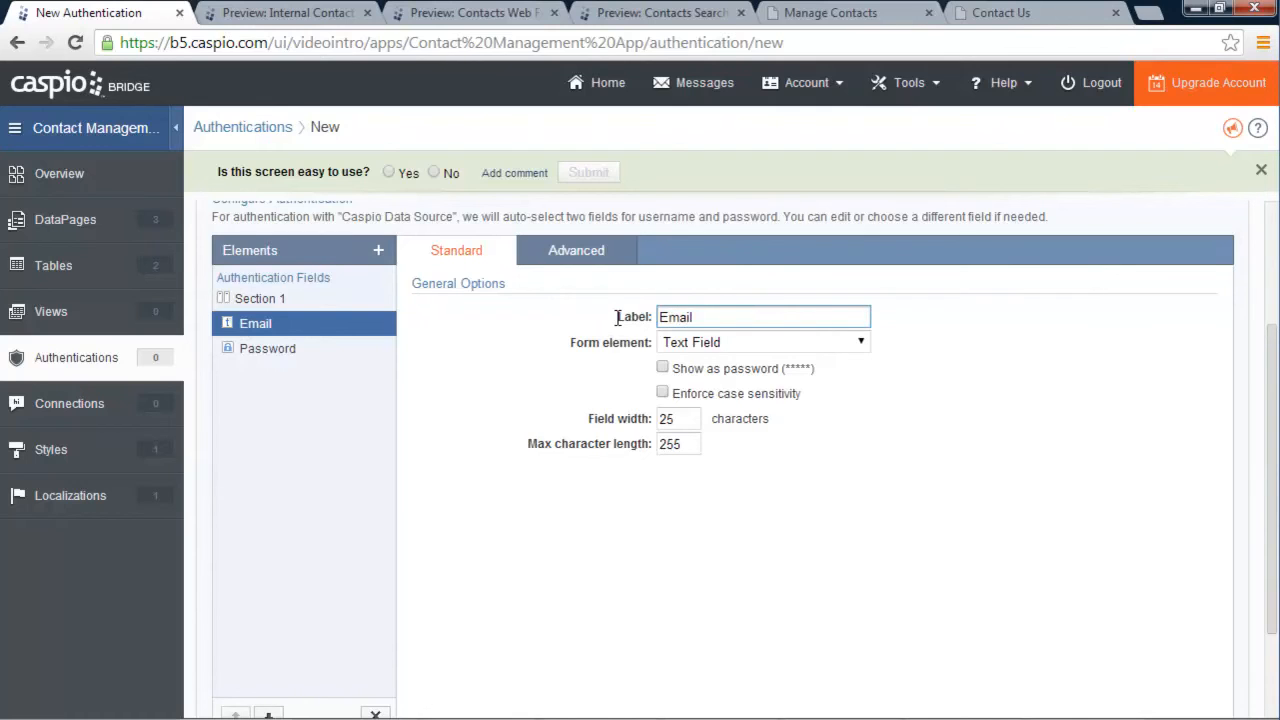
click(298, 349)
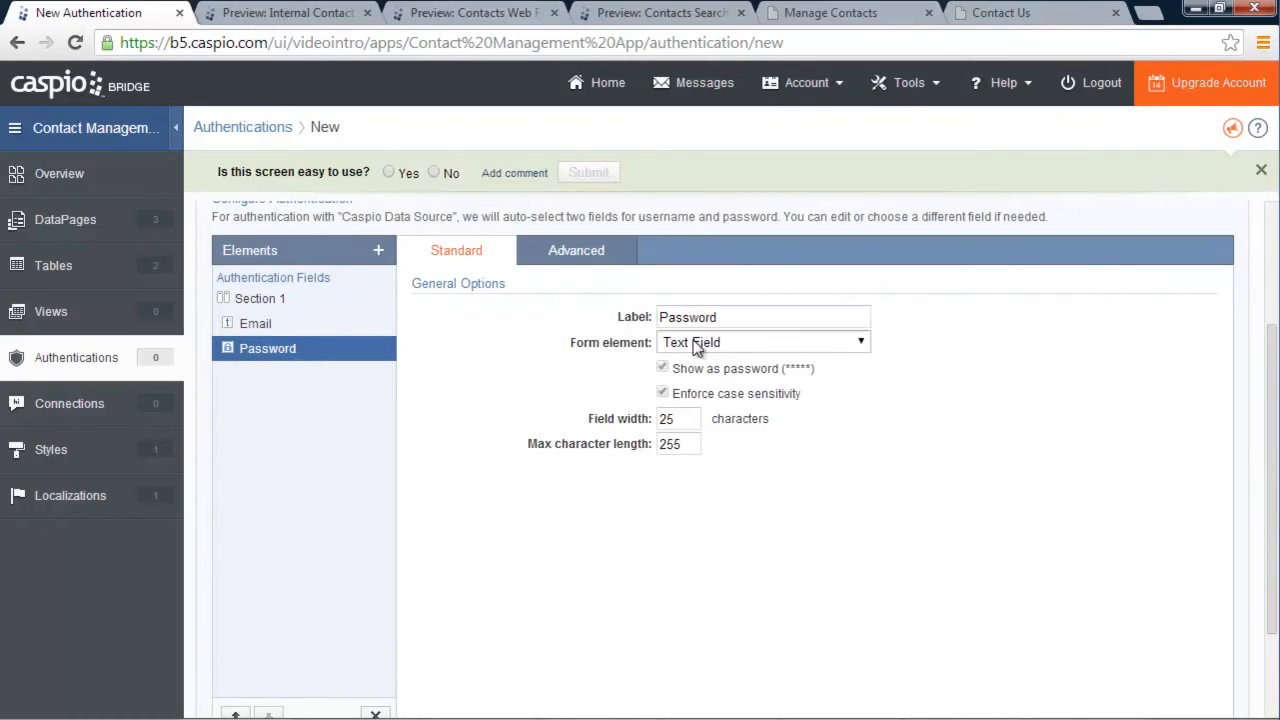
drag(740, 317, 641, 317)
click(740, 317)
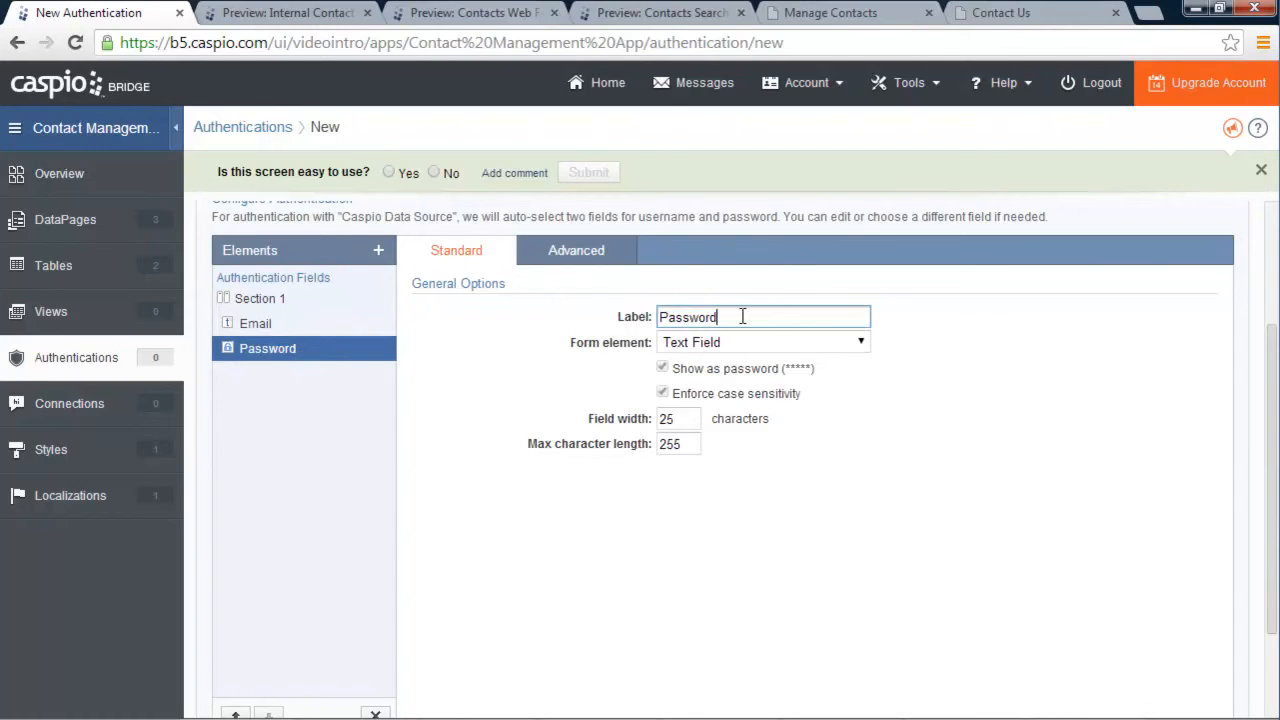
scroll(963, 444, down, 3)
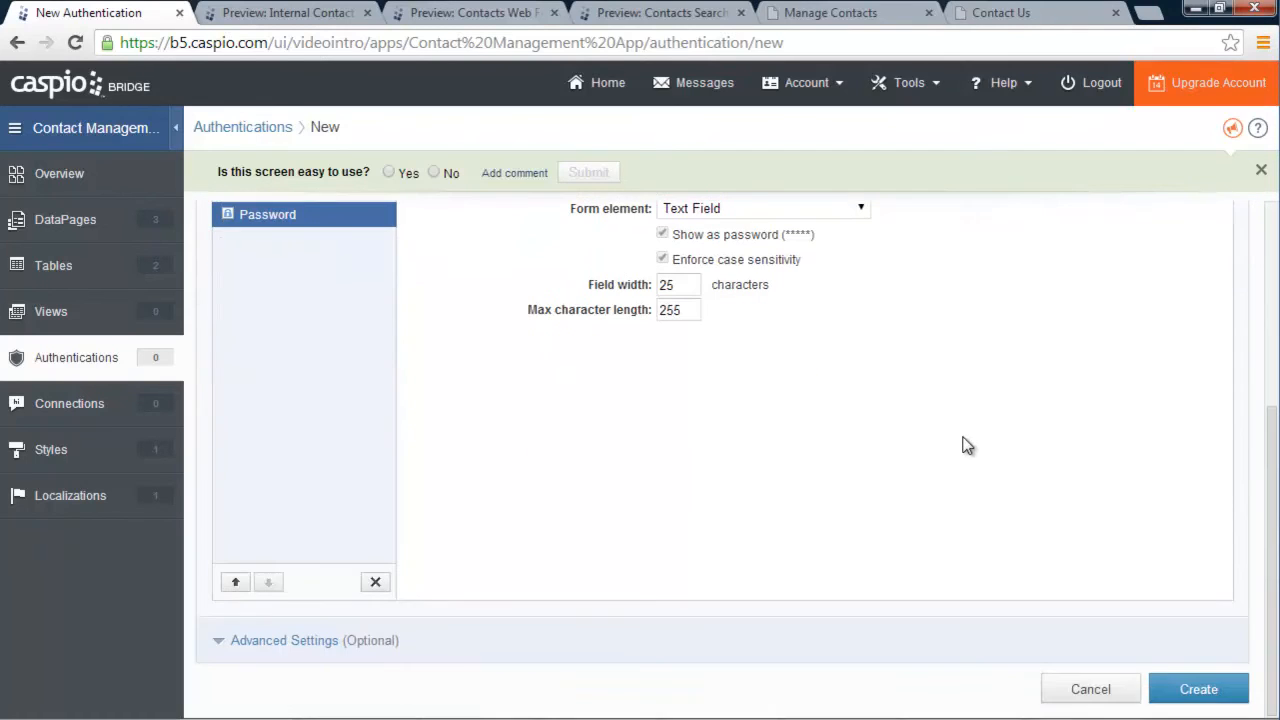
Save the authentication as User_Login after the name User_Authentication is rejected as a duplicate
click(1199, 689)
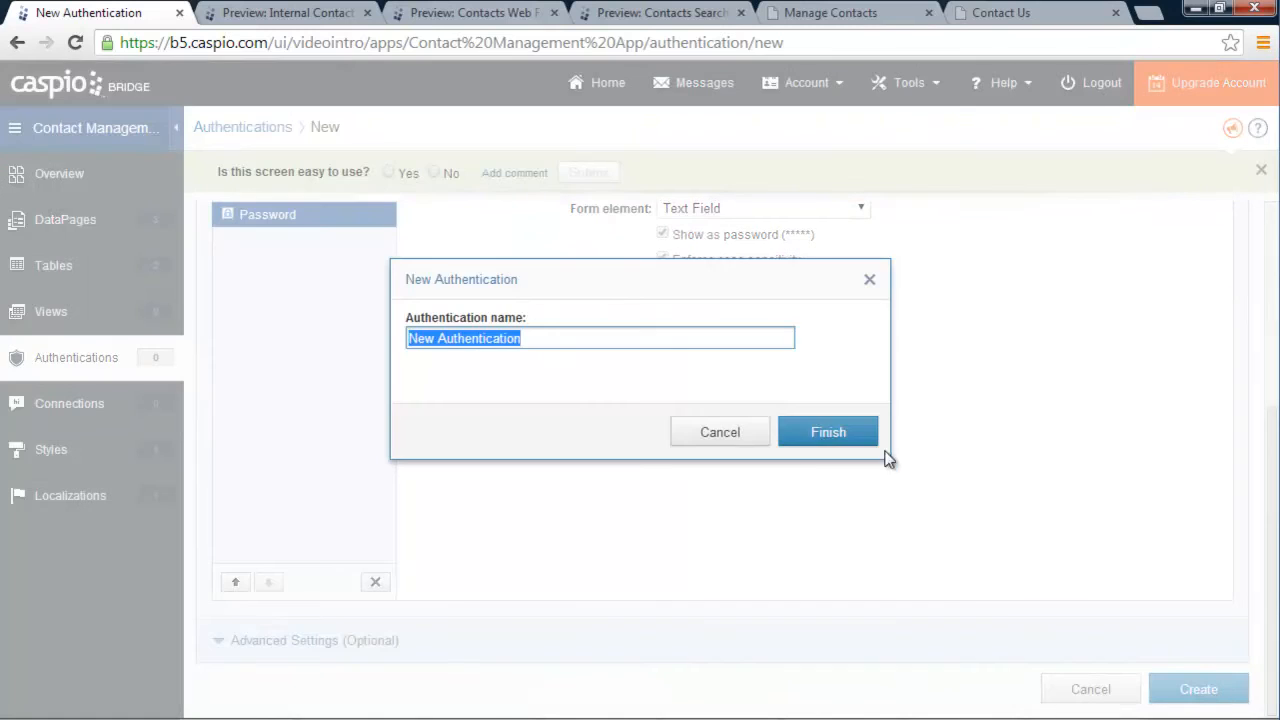
text(User_)
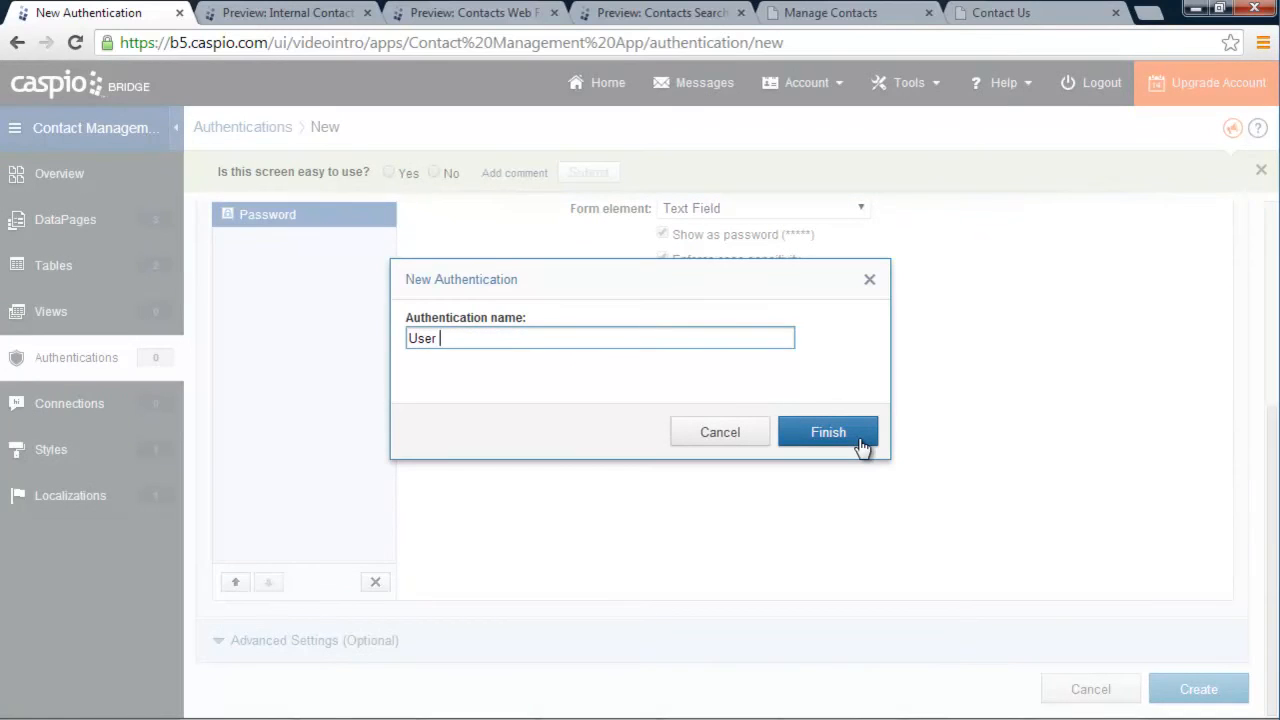
text(Authentication)
click(849, 443)
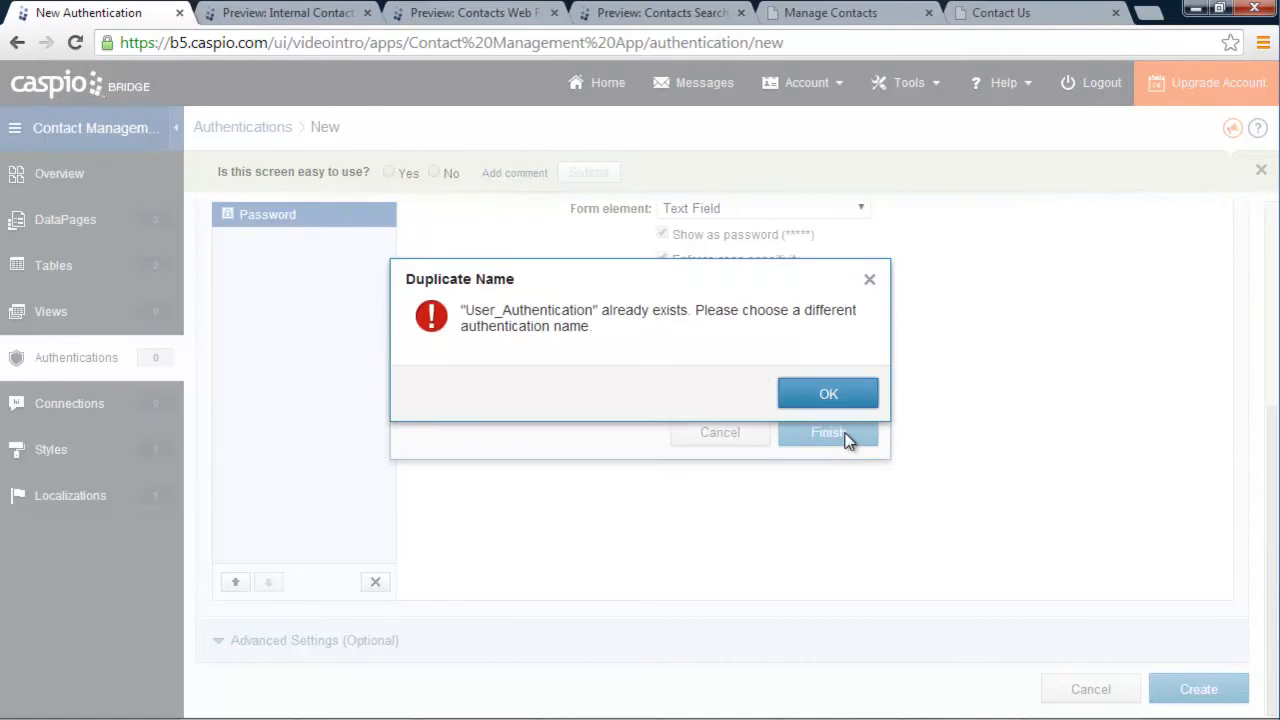
click(818, 400)
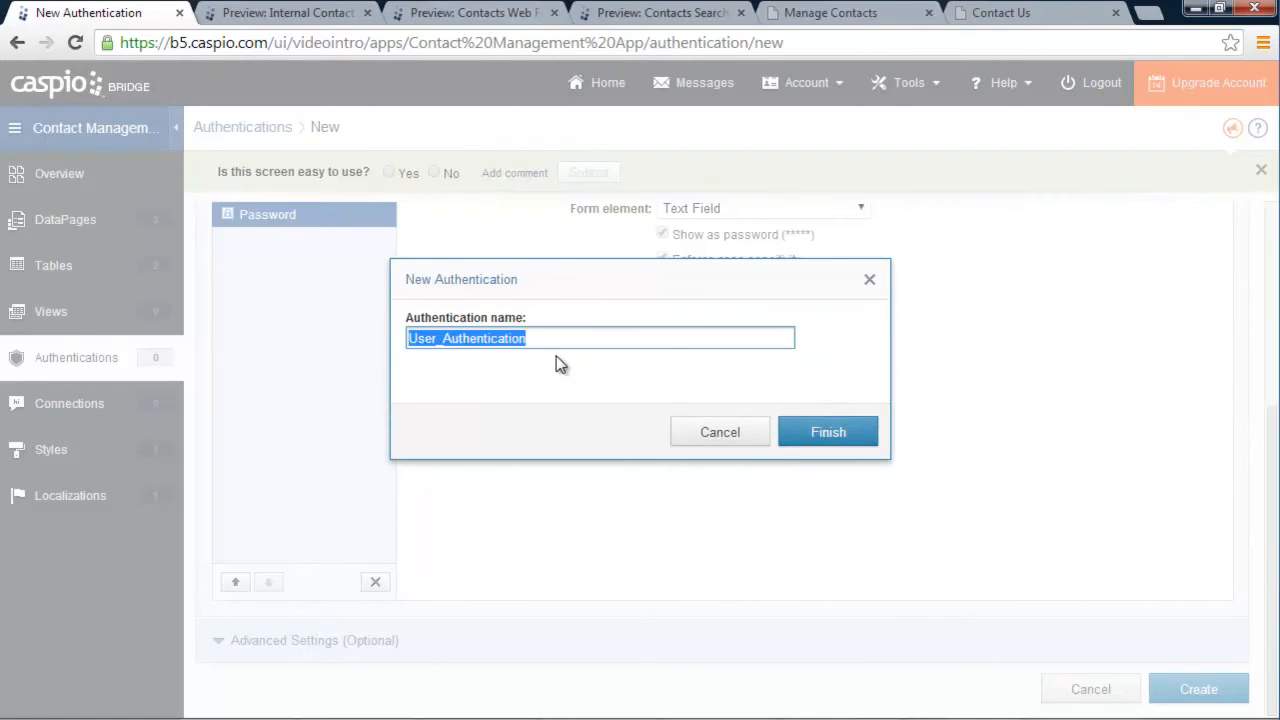
text(User_Login)
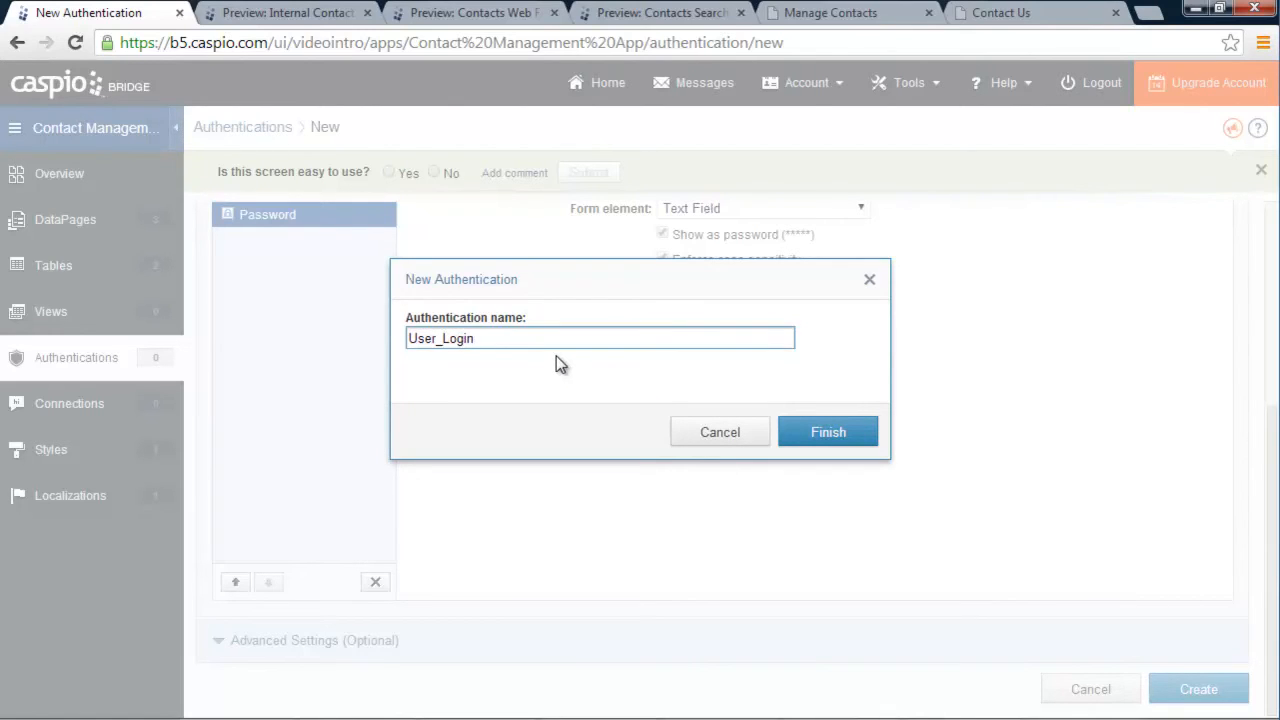
click(820, 438)
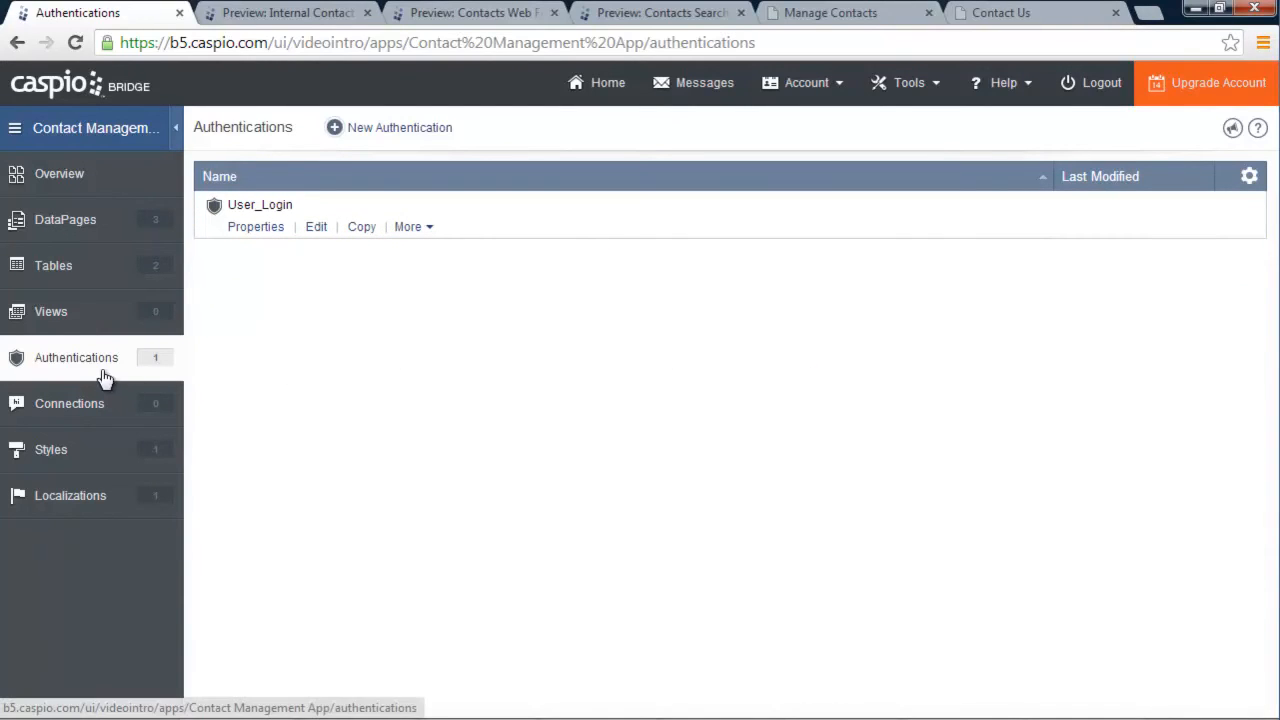
Open the Internal Contact Form DataPage for editing and reach its security settings
click(116, 217)
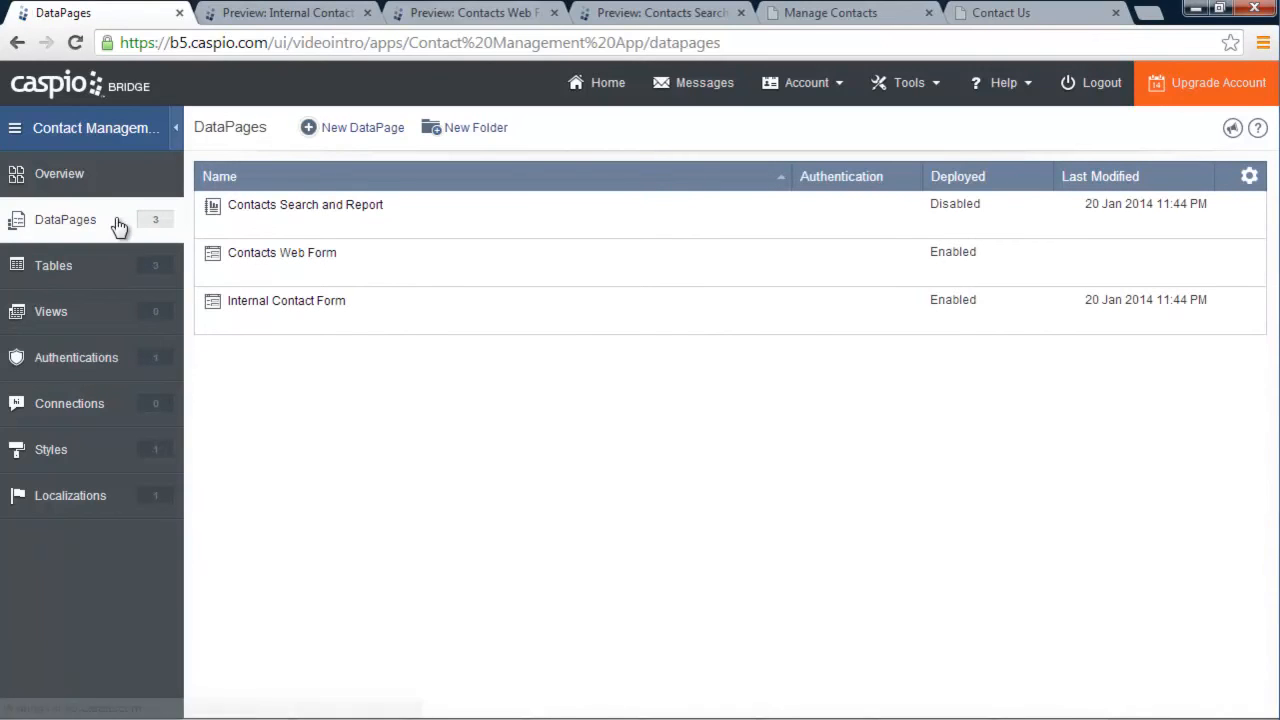
mouse_move(326, 230)
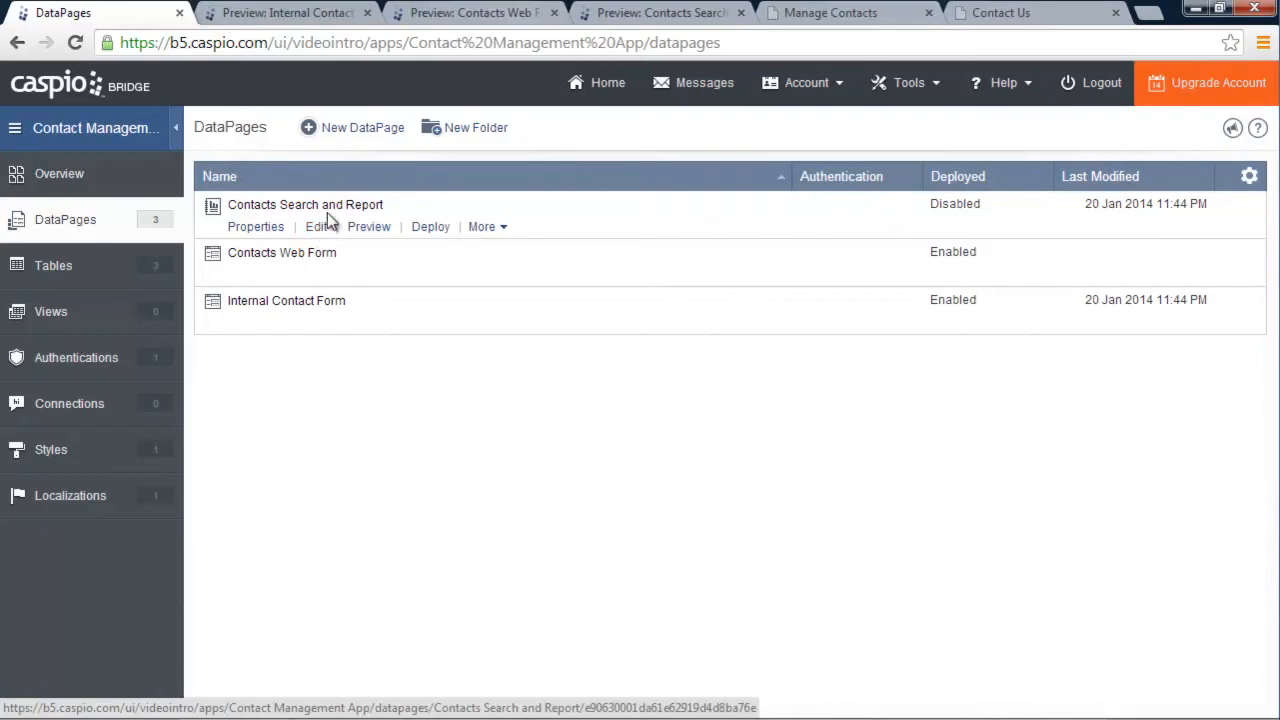
mouse_move(337, 314)
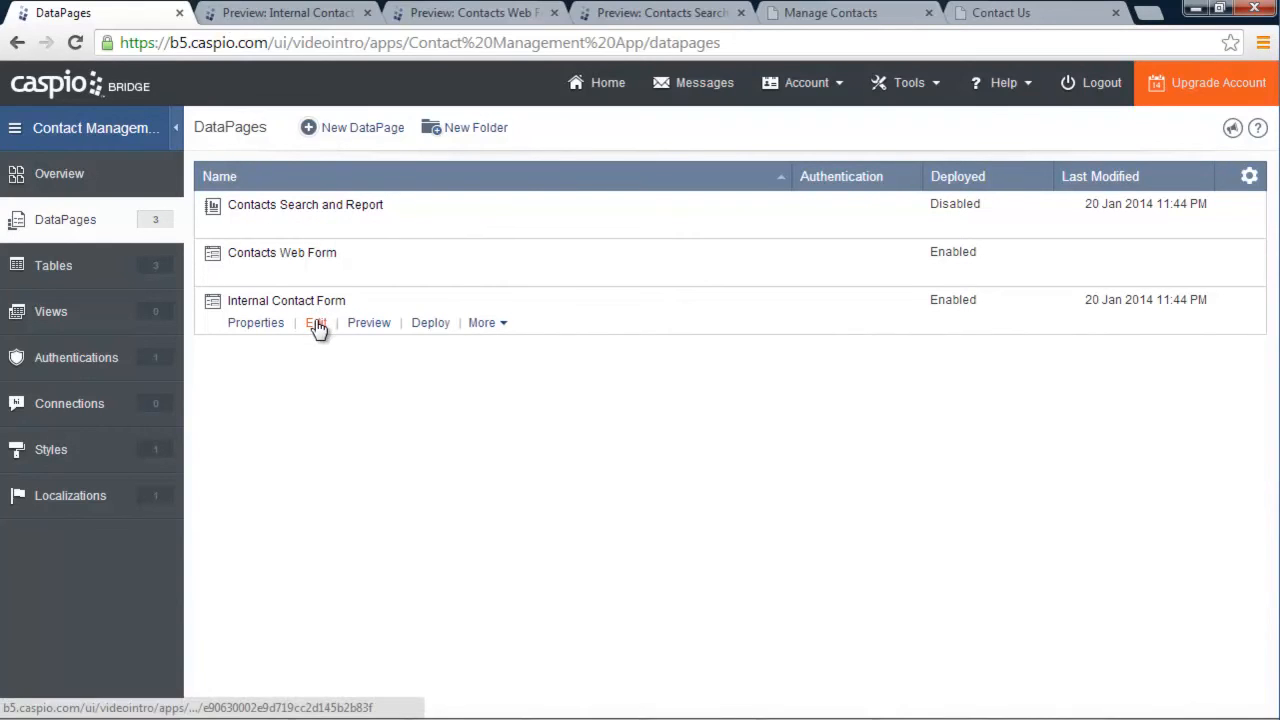
click(316, 324)
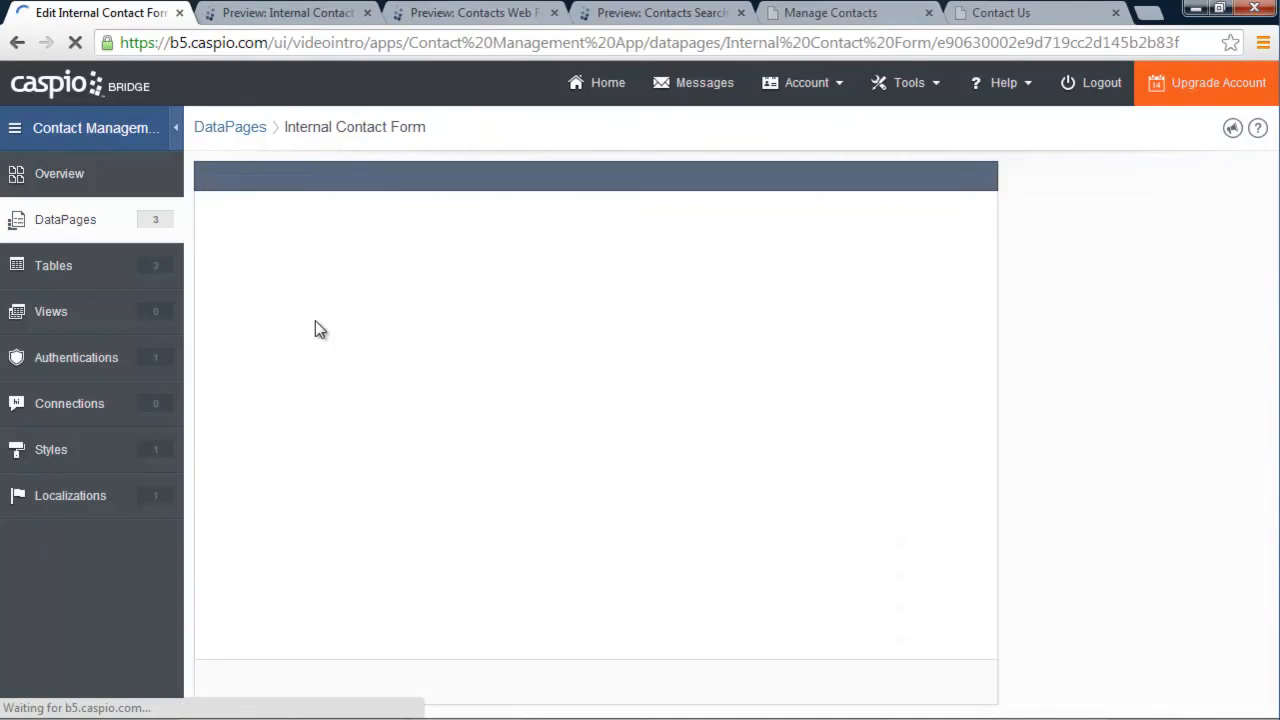
click(792, 686)
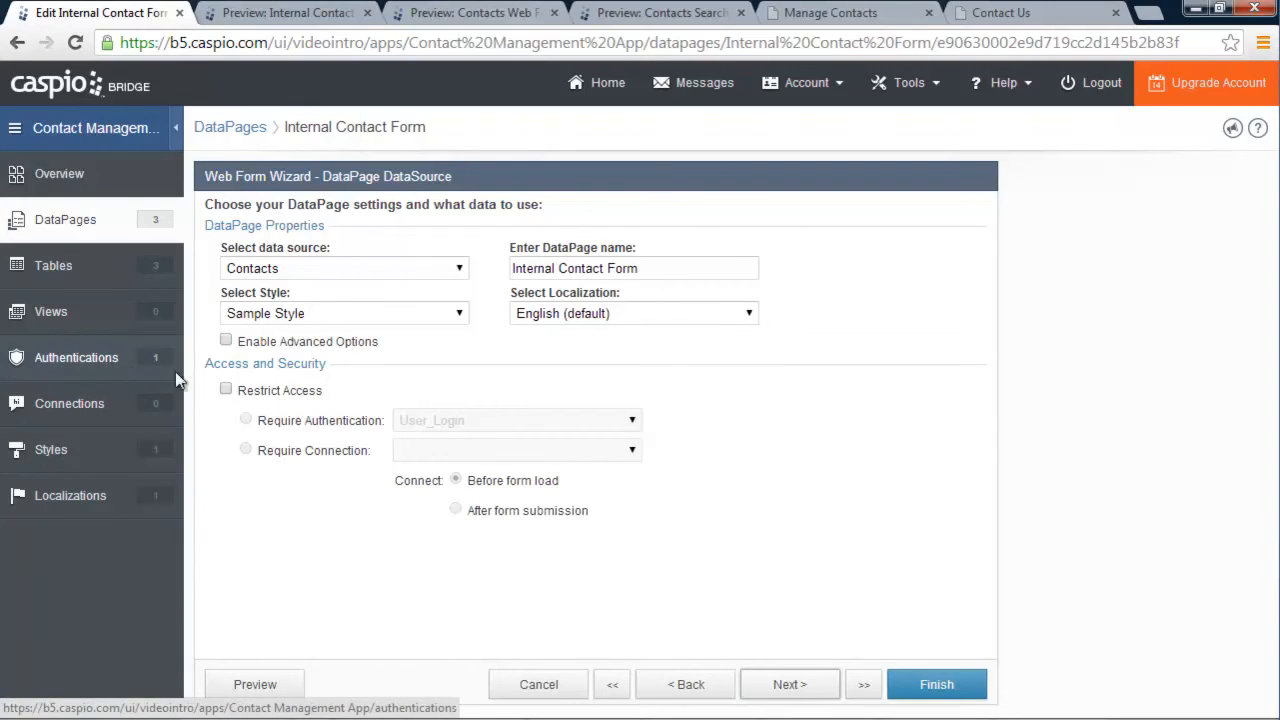
Restrict the form's access with User_Login, save it, and preview the login prompt
click(226, 391)
click(426, 421)
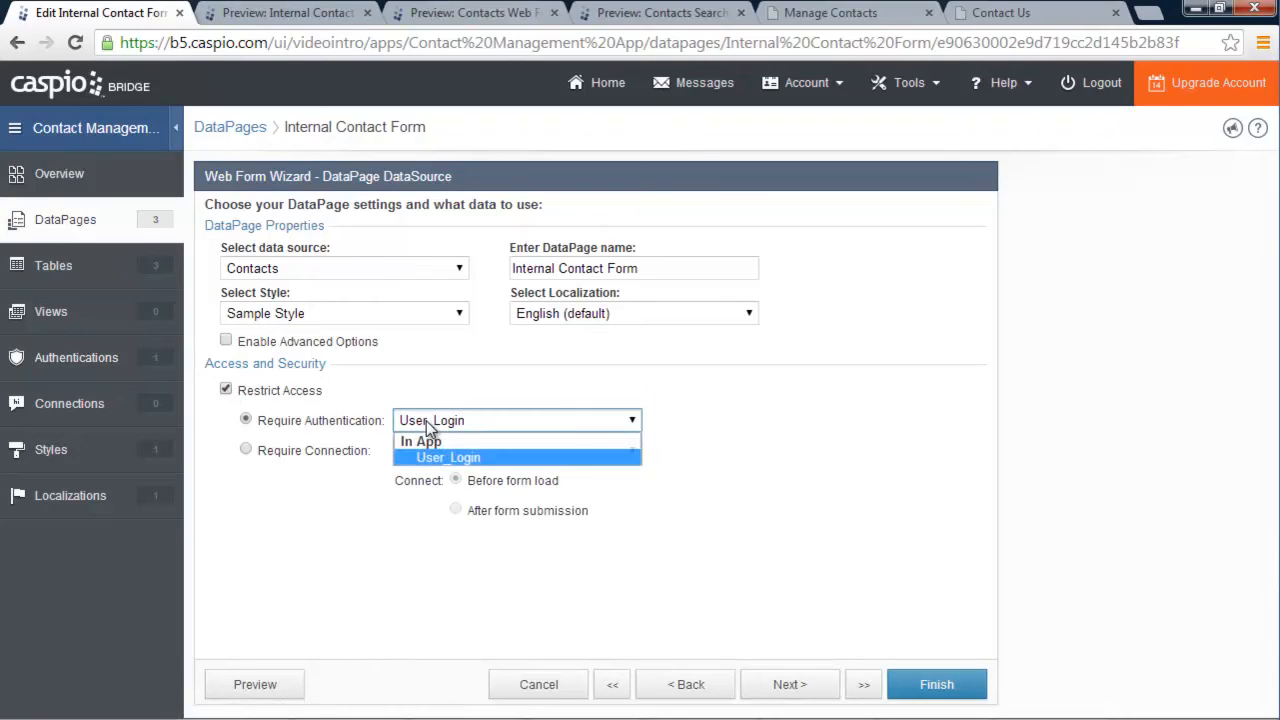
click(462, 457)
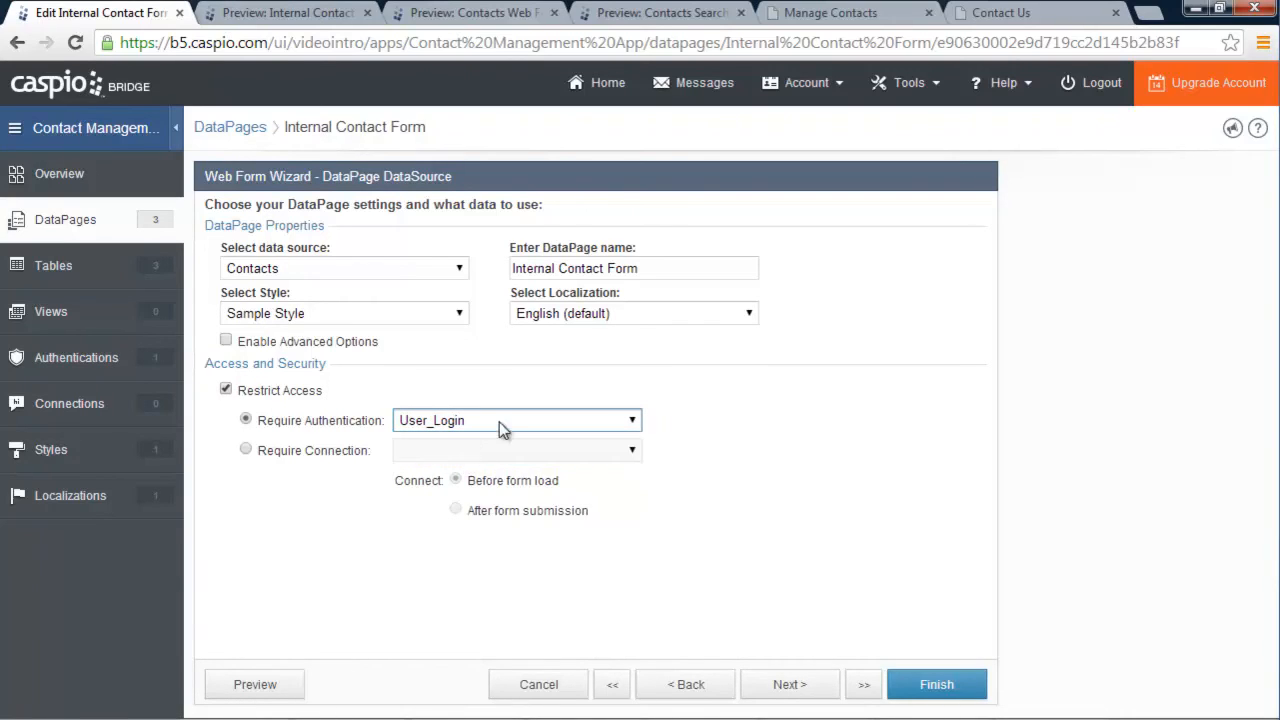
click(940, 688)
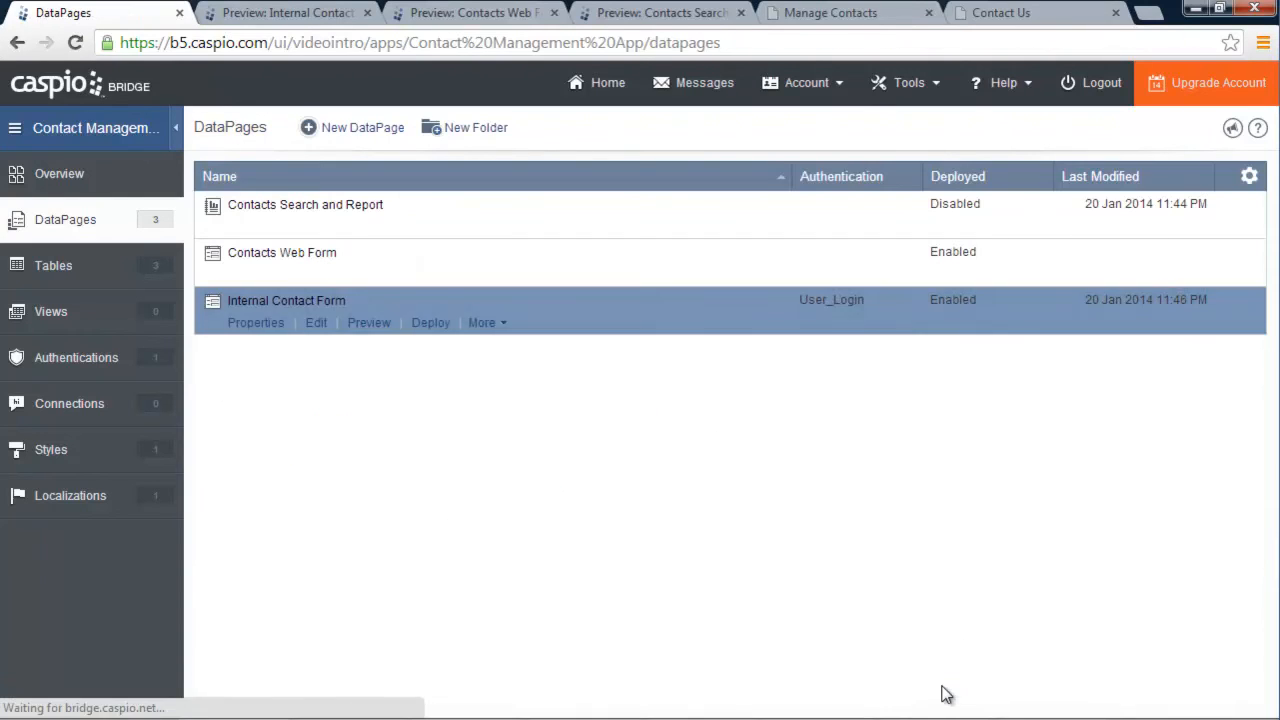
click(366, 324)
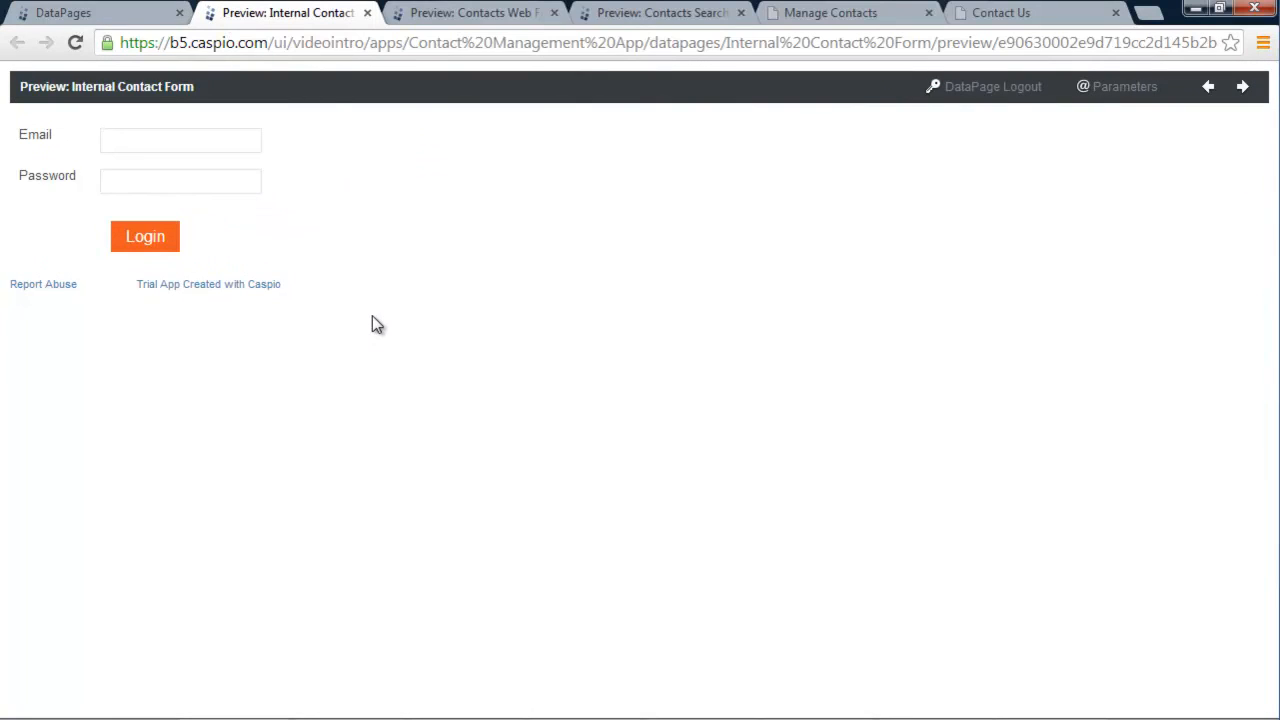
click(130, 16)
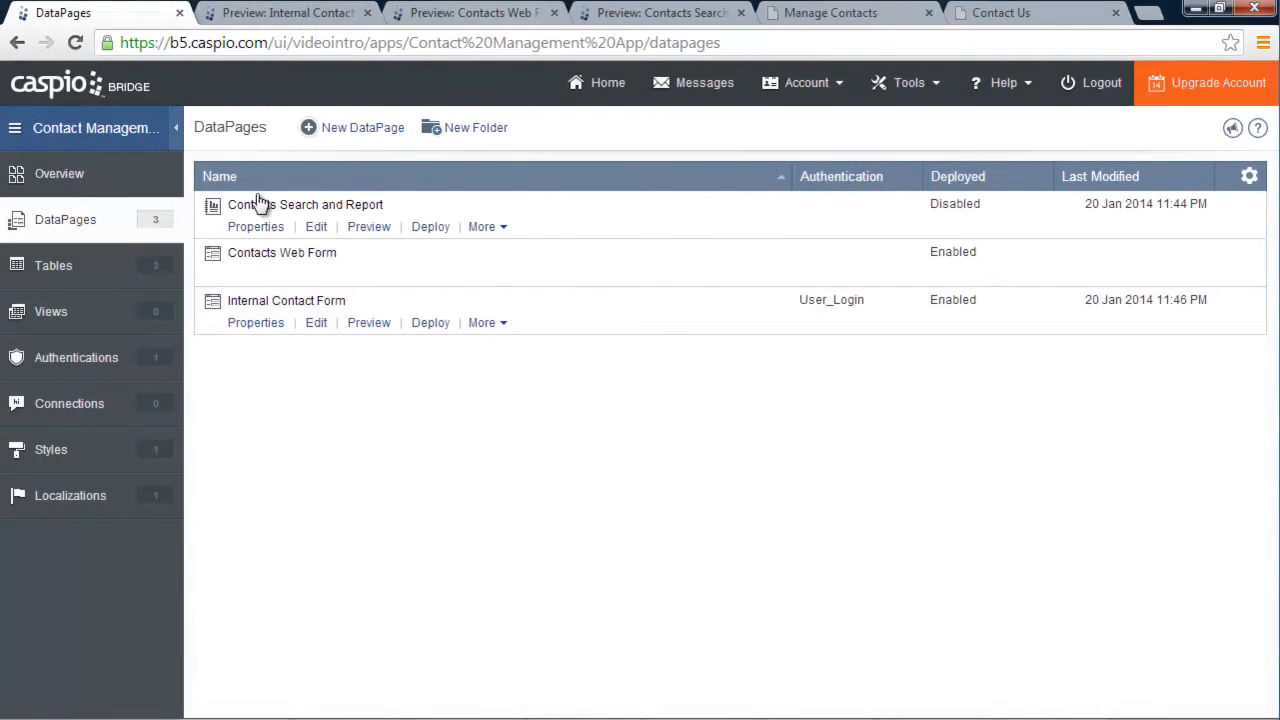
Restrict Contacts Search and Report with User_Login and preview its Email and Password login form
click(314, 228)
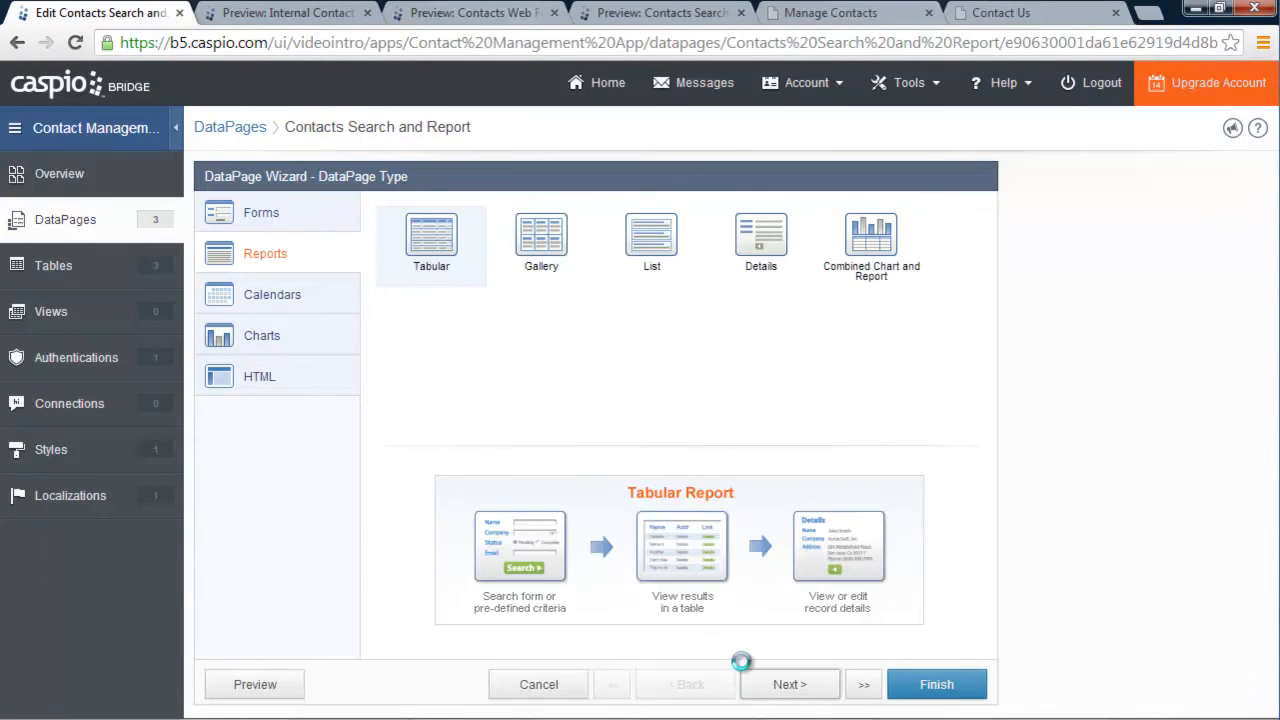
click(800, 690)
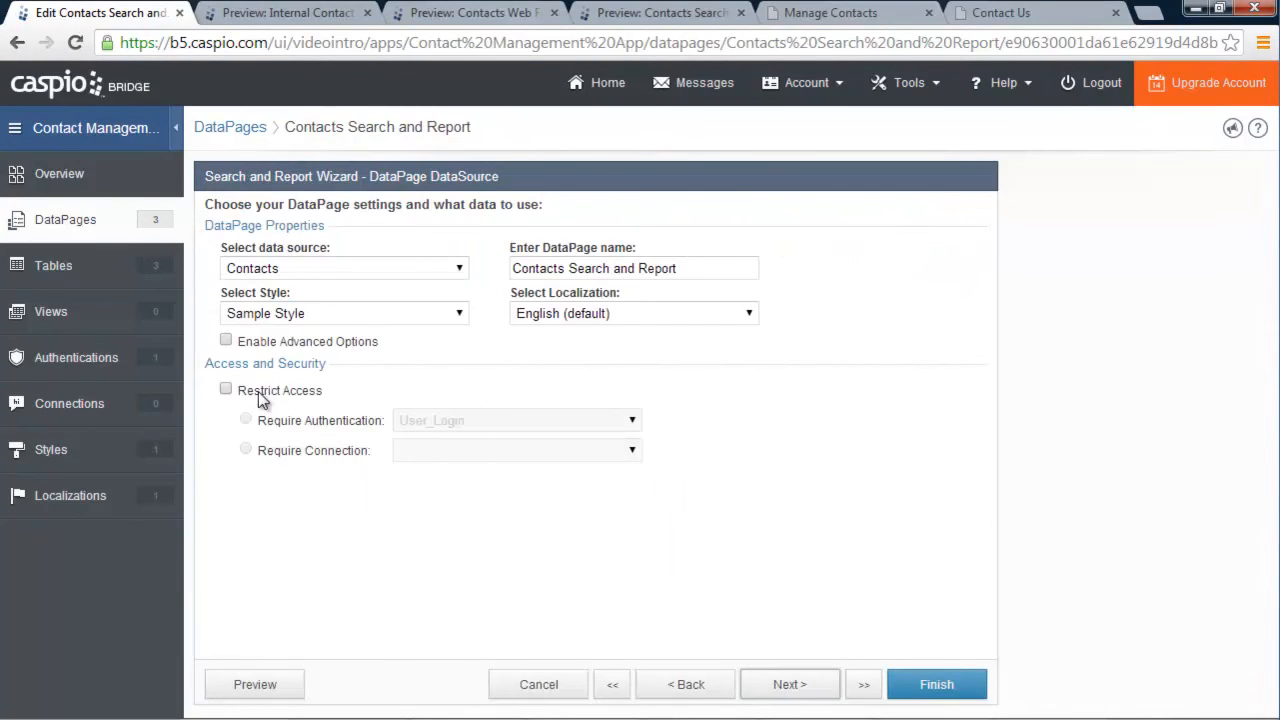
click(227, 390)
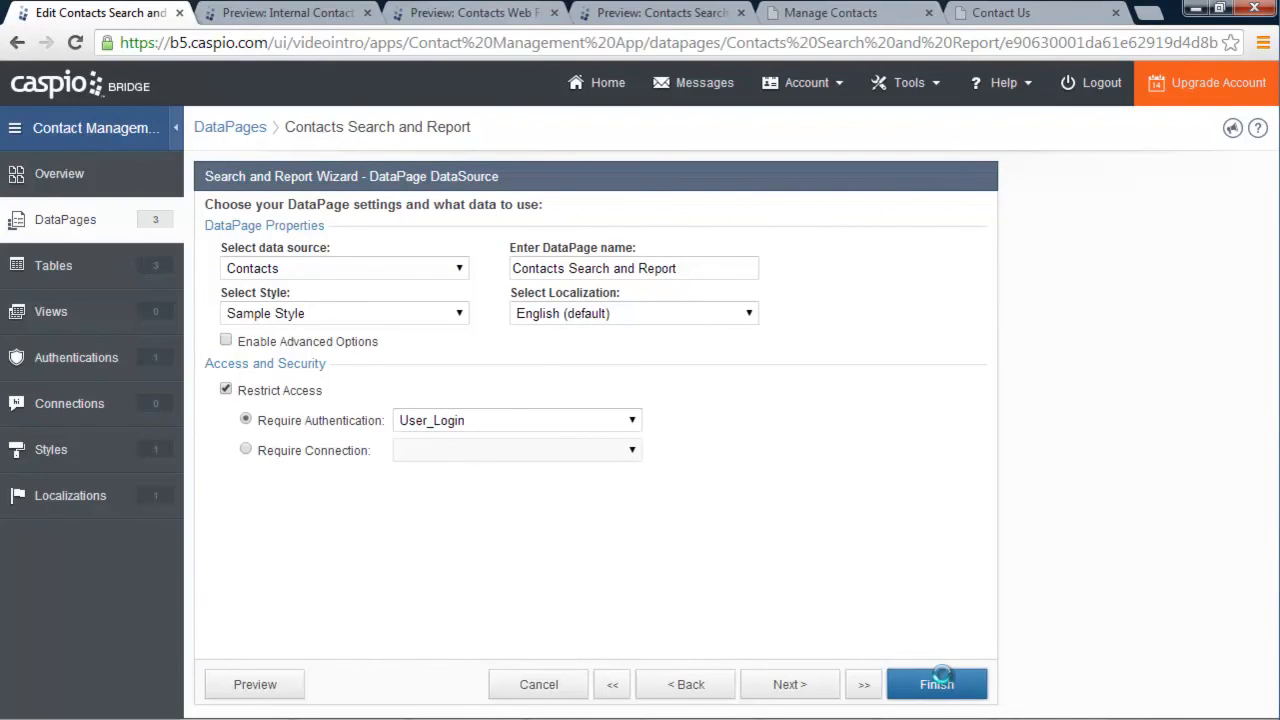
click(910, 680)
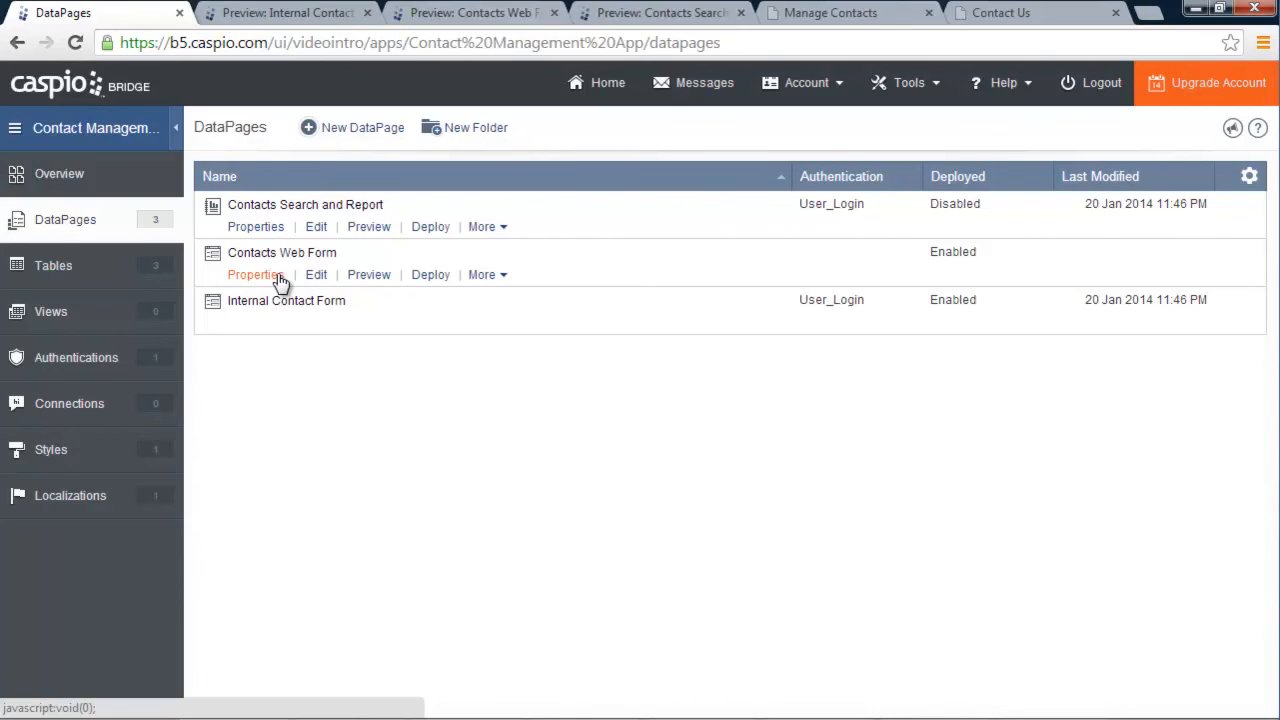
click(369, 227)
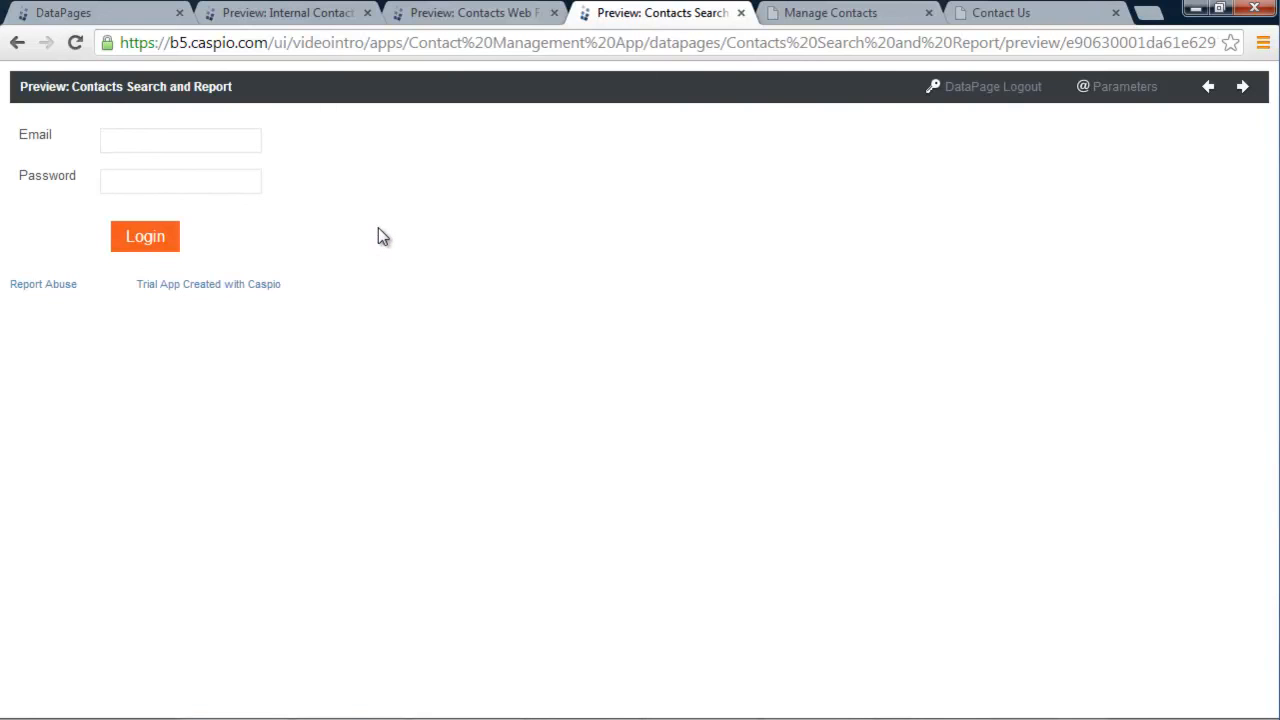
click(98, 16)
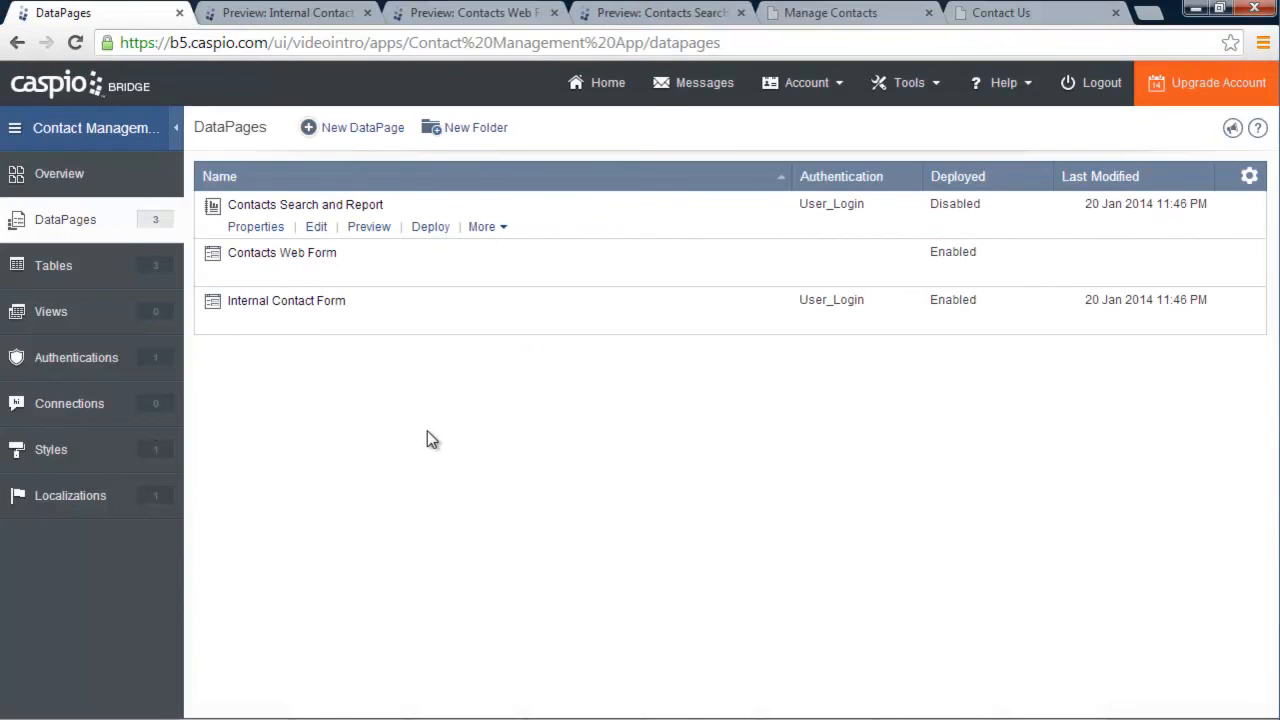